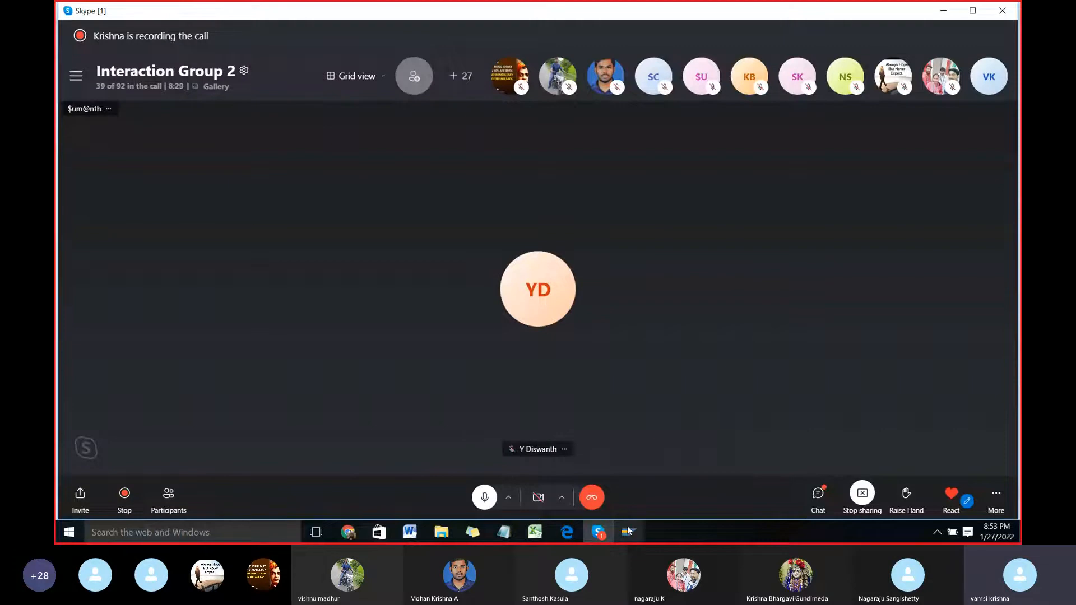
Step: Switch to the SAP Legacy System Migration Workbench window, close the floating call video and go back to SAP Easy Access
mouse_move(628, 530)
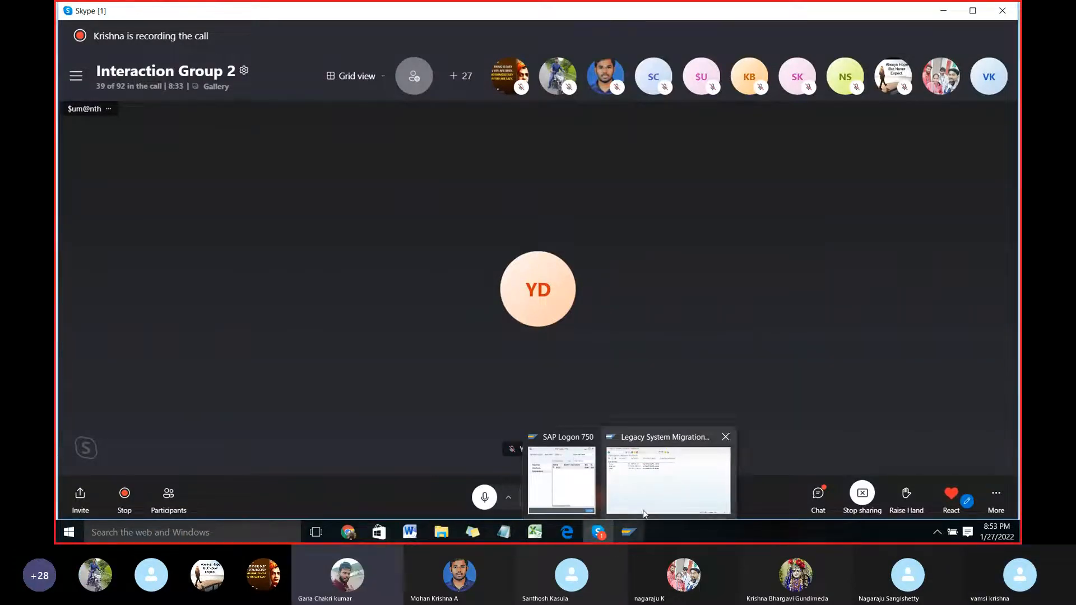
left_click(645, 493)
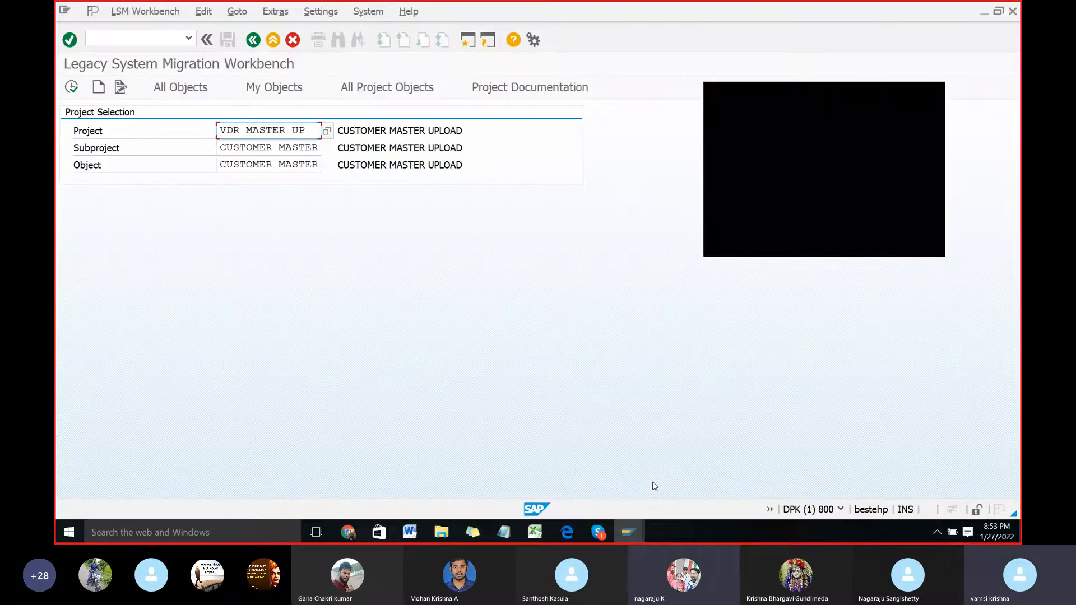
left_click(935, 98)
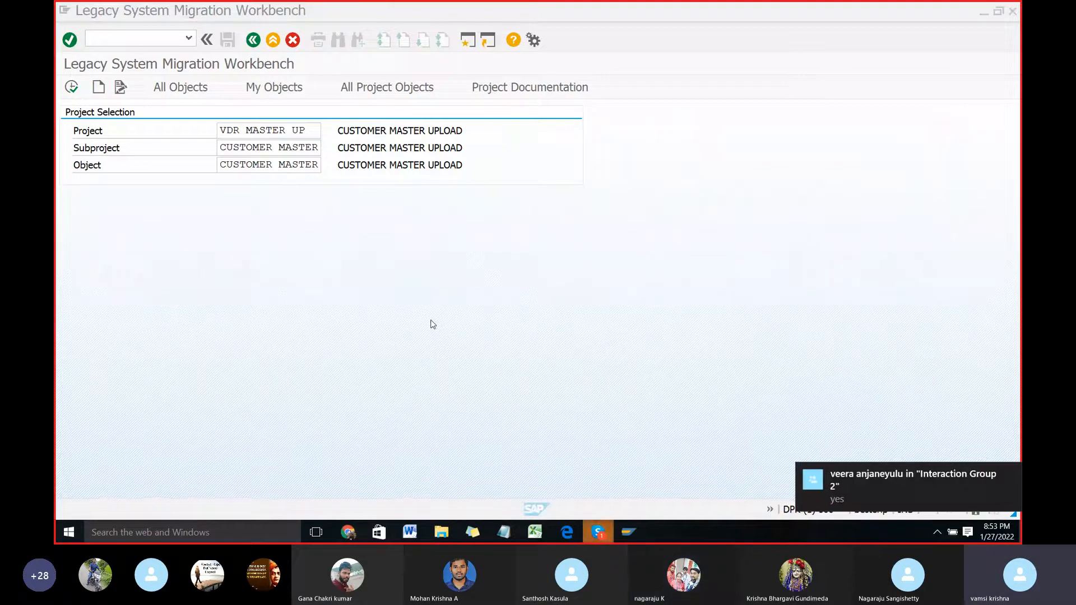
left_click(252, 41)
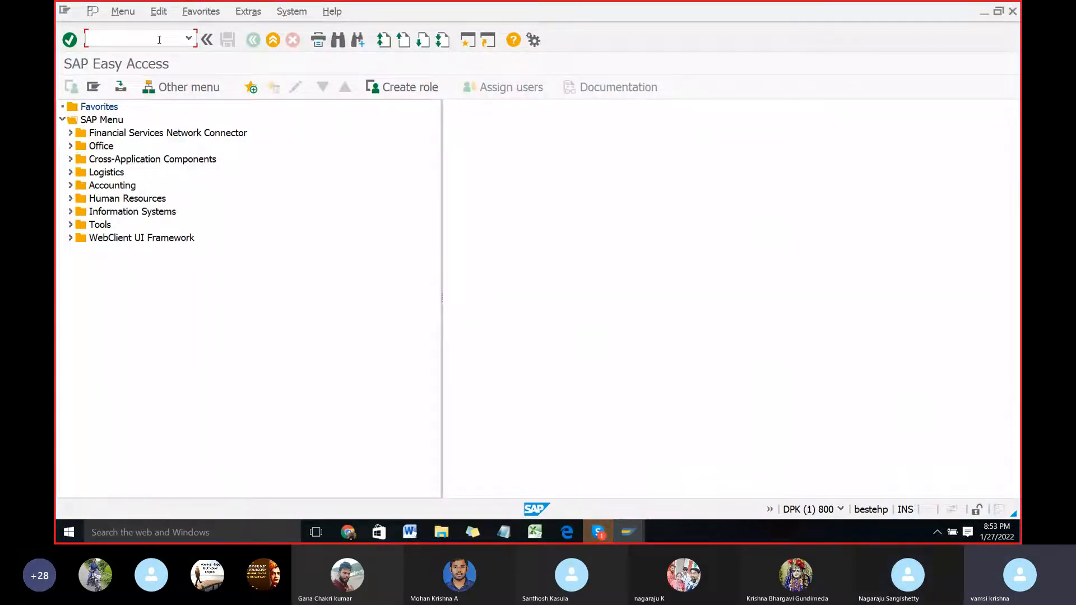
Step: Run transaction LSMW and accept the welcome message of the Legacy System Migration Workbench
type("LSM")
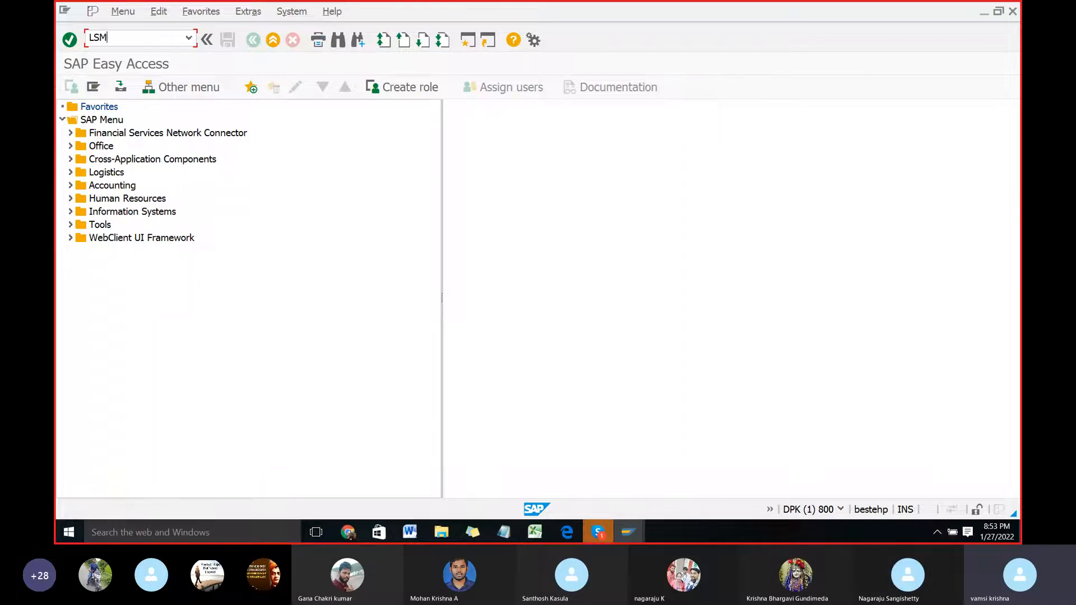
type("W")
key("Return")
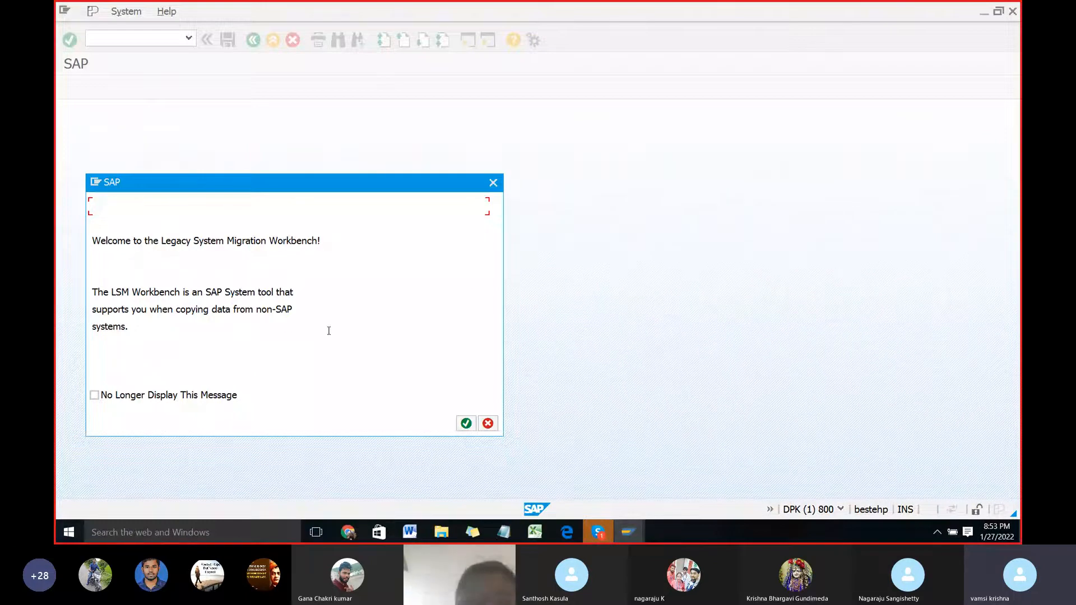
left_click(471, 429)
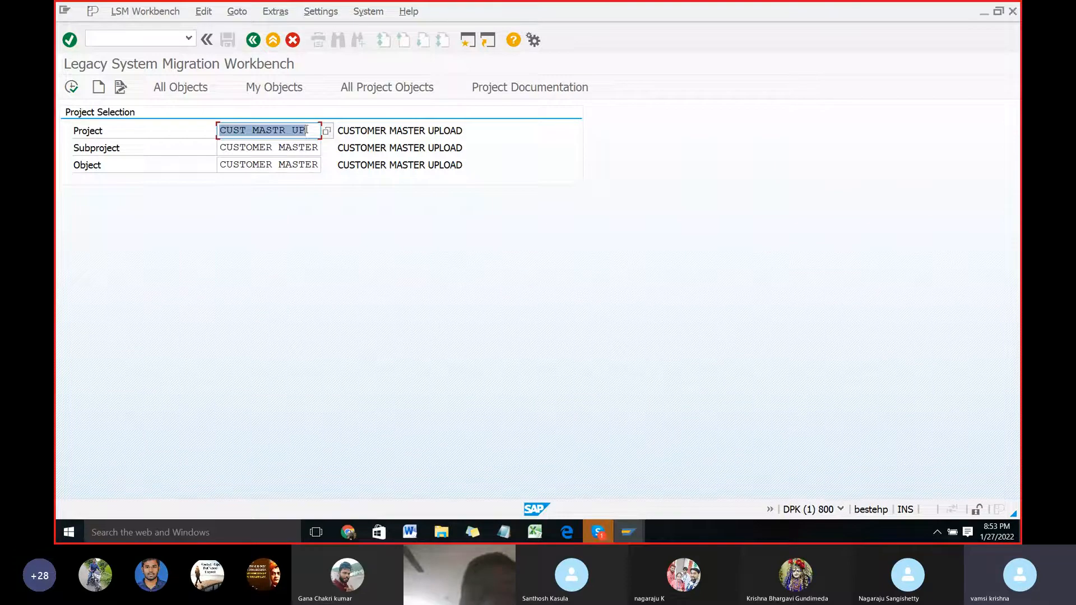
Step: Set the project in the project selection to VDR MASTER UP
left_click_drag(312, 129, 218, 131)
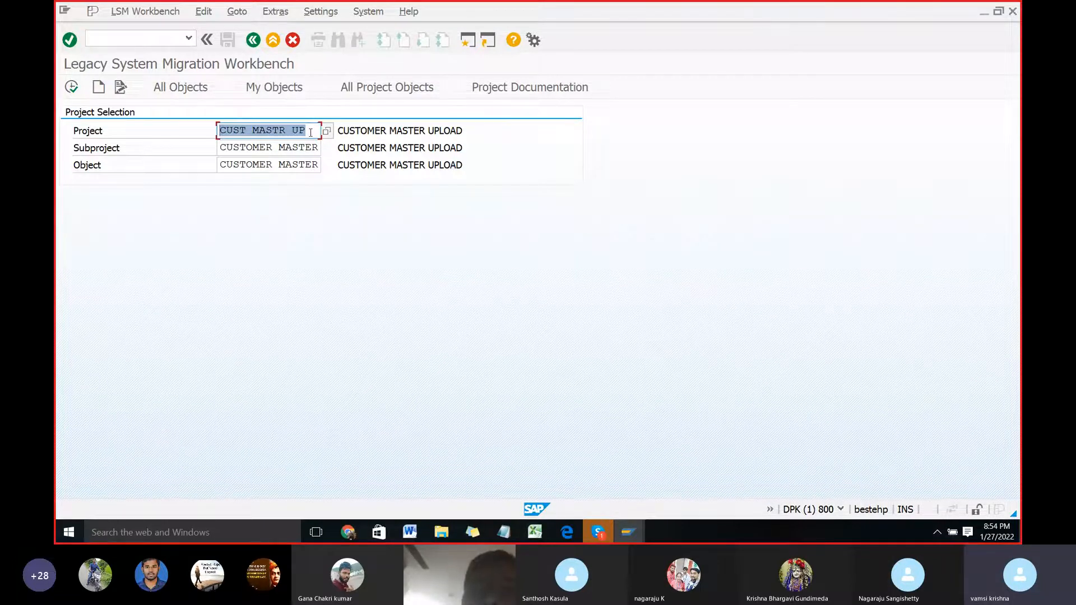
type("VDR")
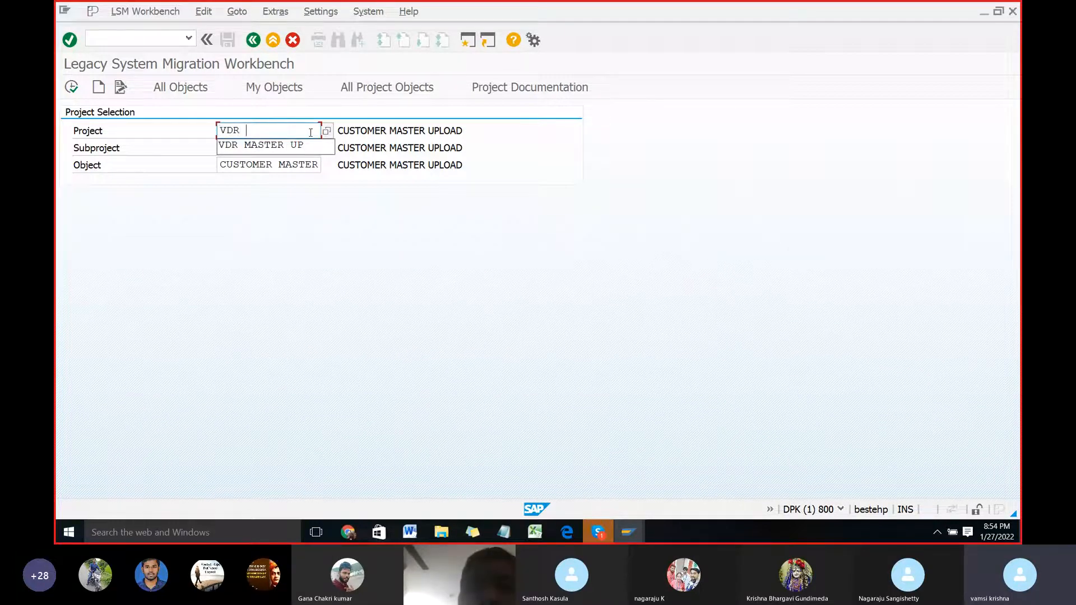
key("Down")
key("Return")
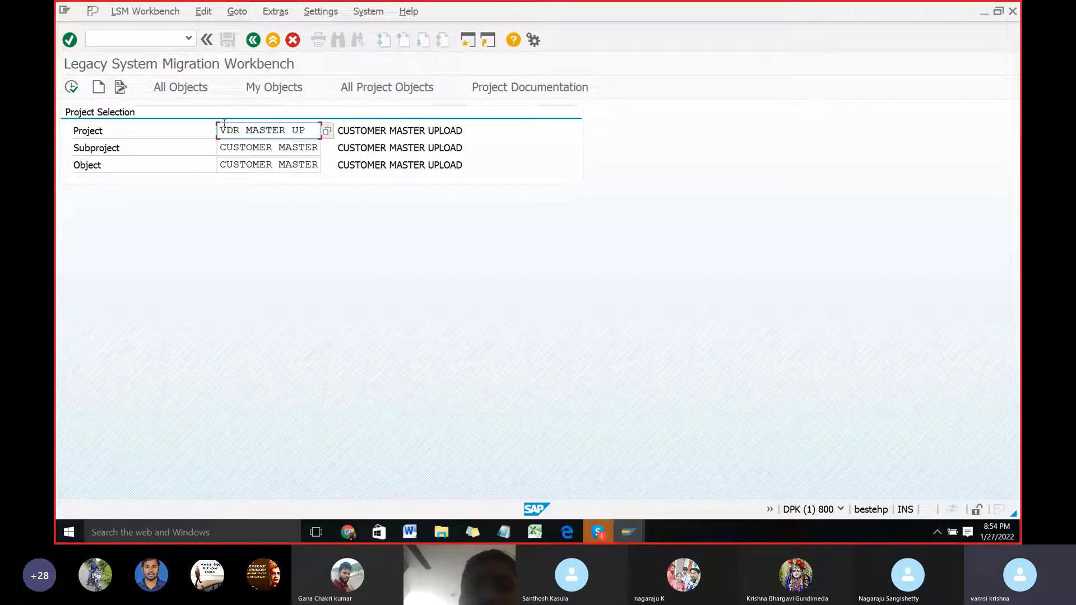
Step: Create the project VDR MASTER UP with the description VENDOR MASTER DATA UPLOAD
left_click(98, 89)
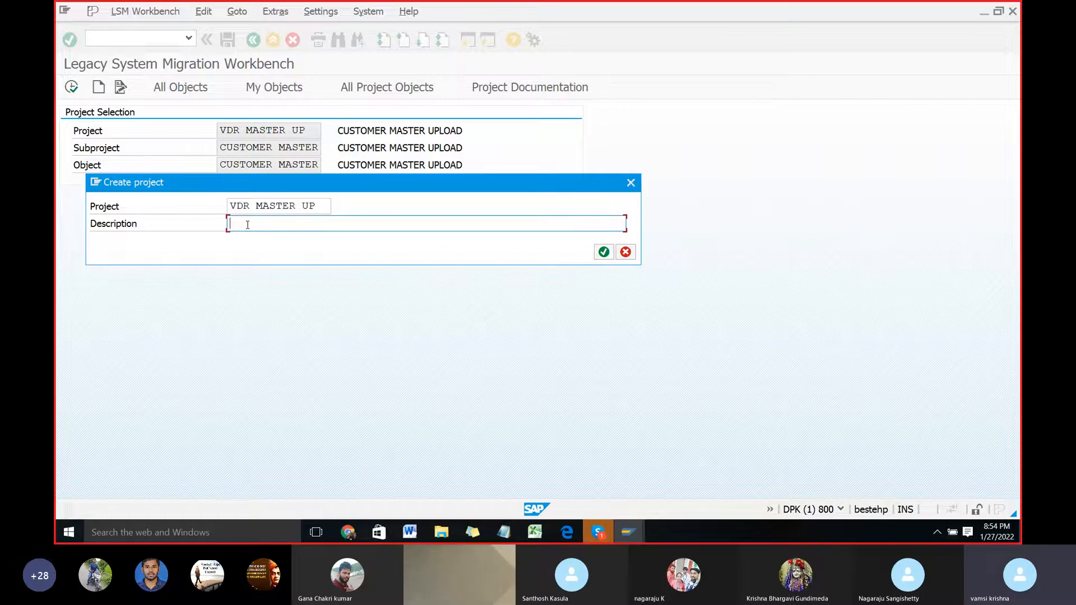
type("VENDOR MASTER DATA UPLOAD")
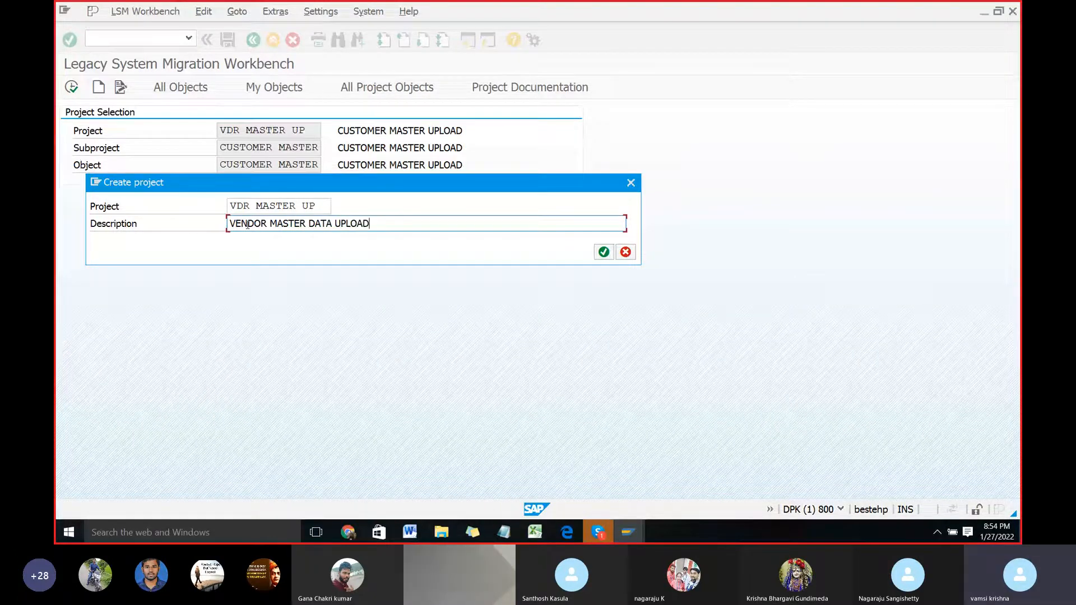
left_click(604, 253)
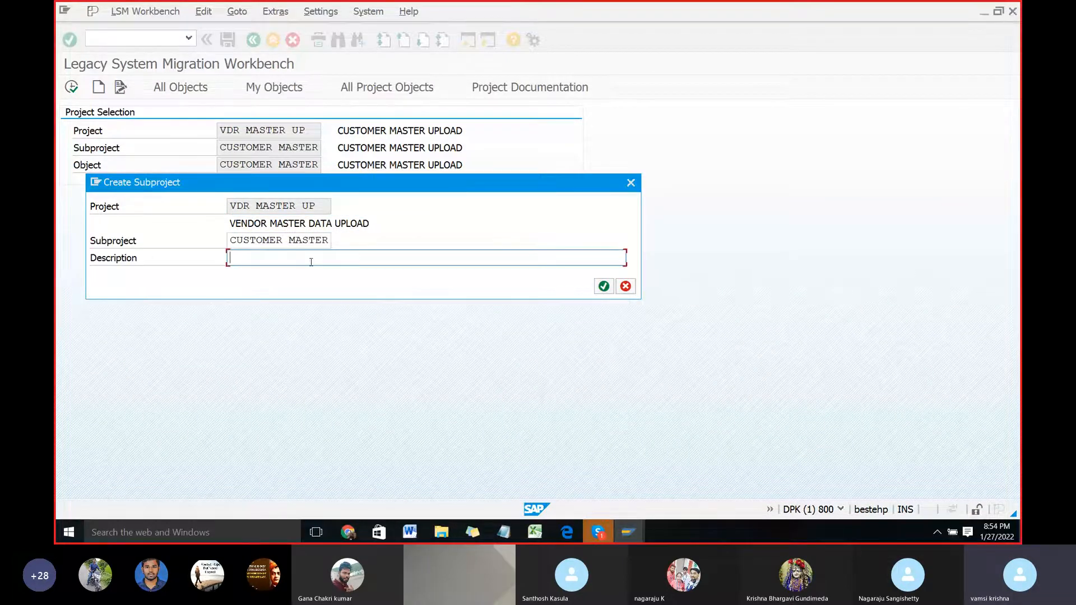
Step: Create the subproject VENDOR MASTER with the description VENDOR MASTER UPLOAD, copying that description for reuse
left_click_drag(329, 241, 219, 241)
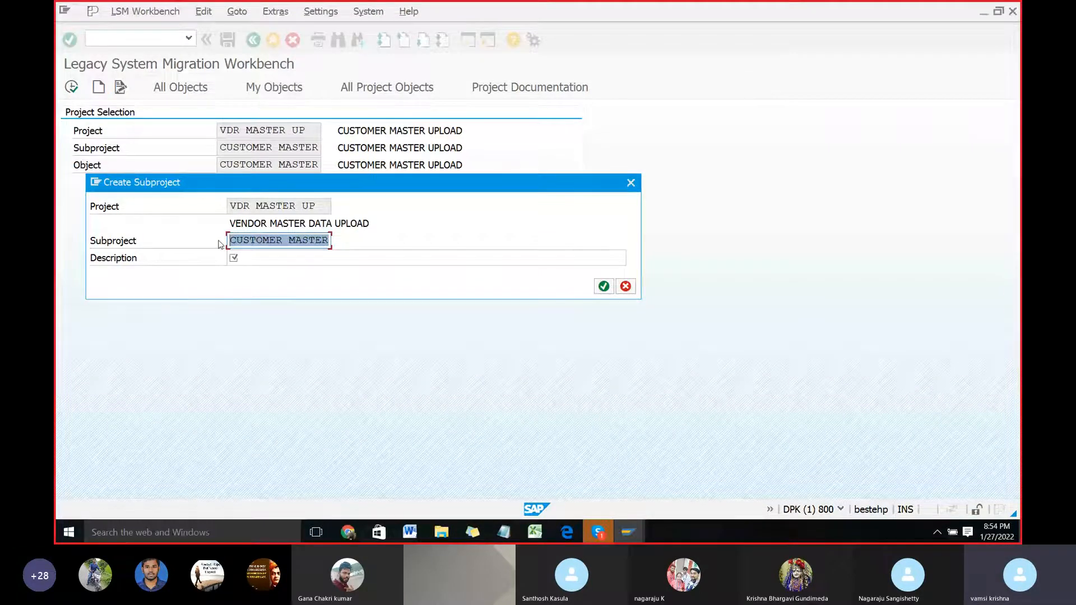
type("VENDOR")
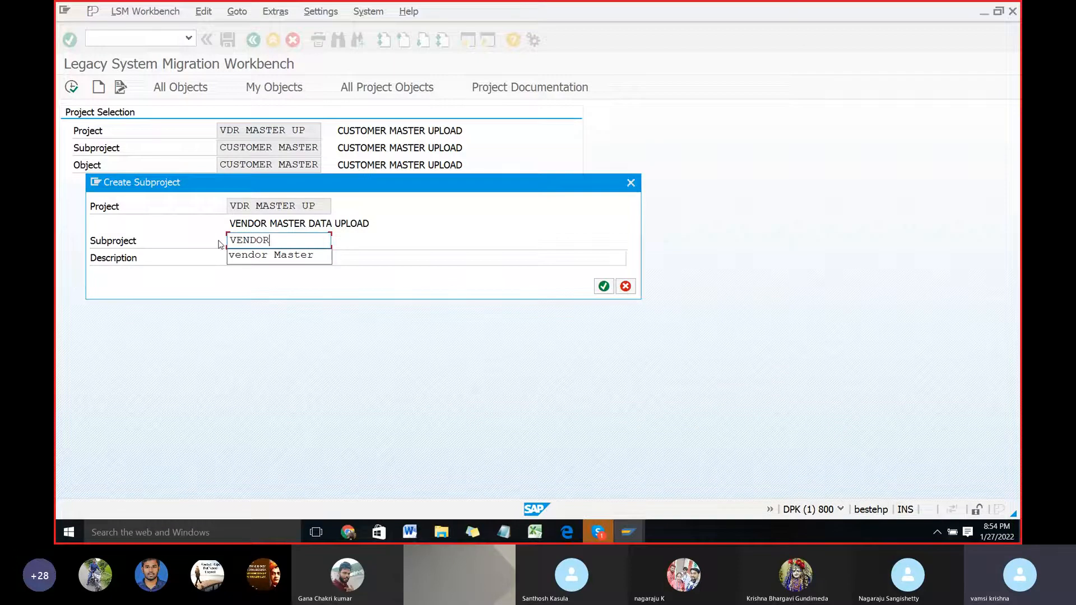
type(" MASTER")
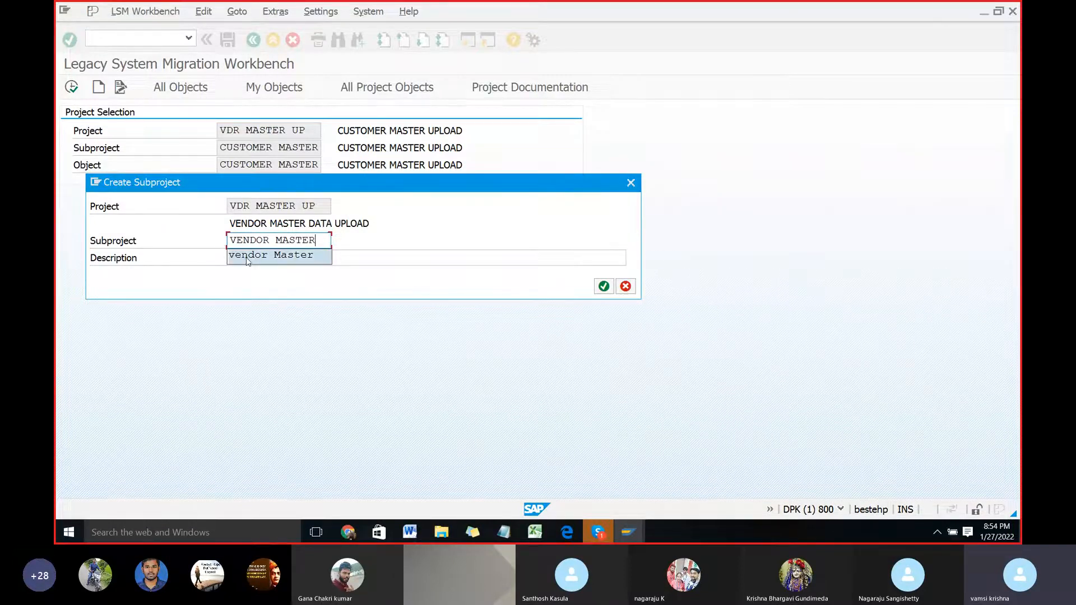
left_click(336, 263)
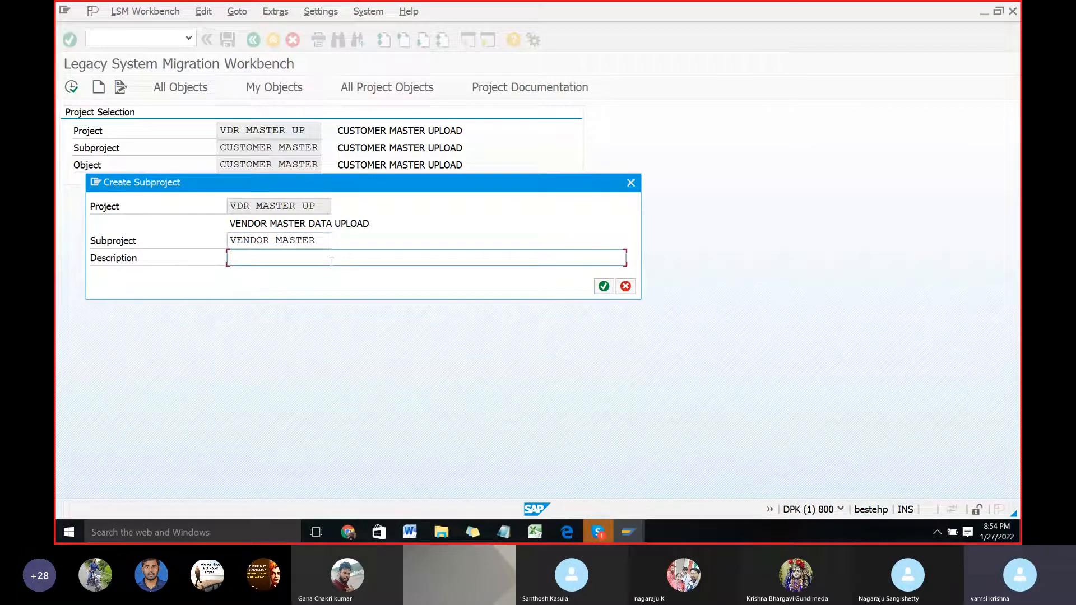
type("VENDOR MASTER UPLOAD")
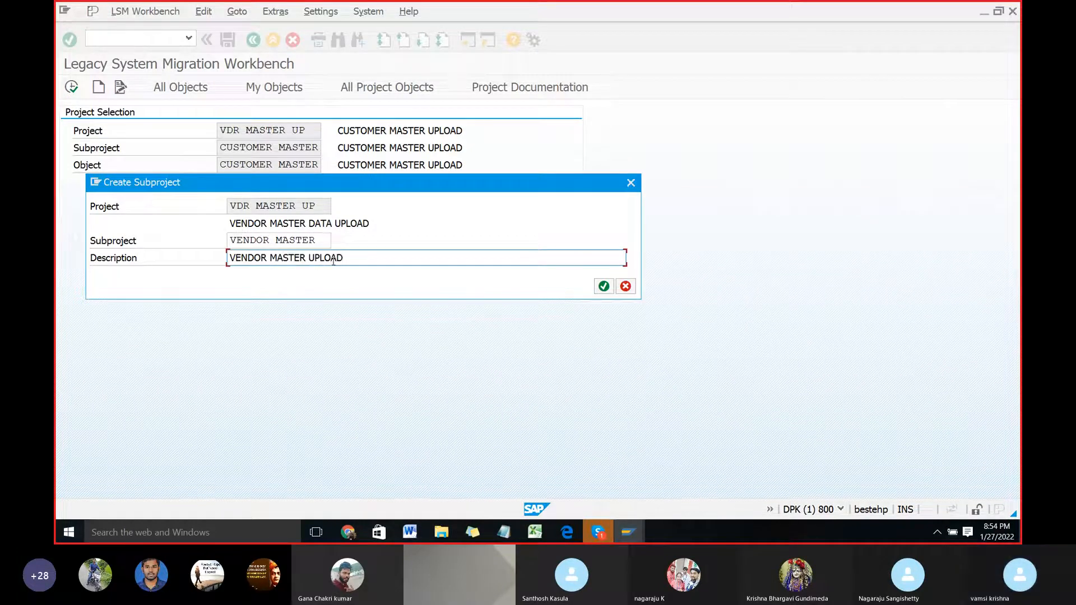
left_click_drag(346, 258, 229, 259)
key("ctrl+c")
left_click(229, 259)
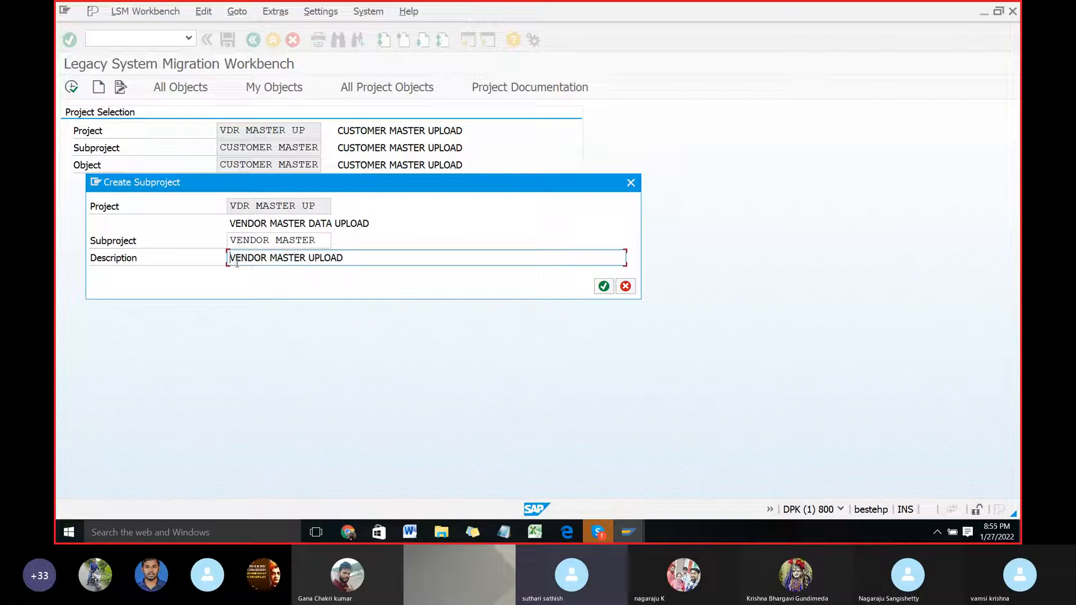
left_click(603, 287)
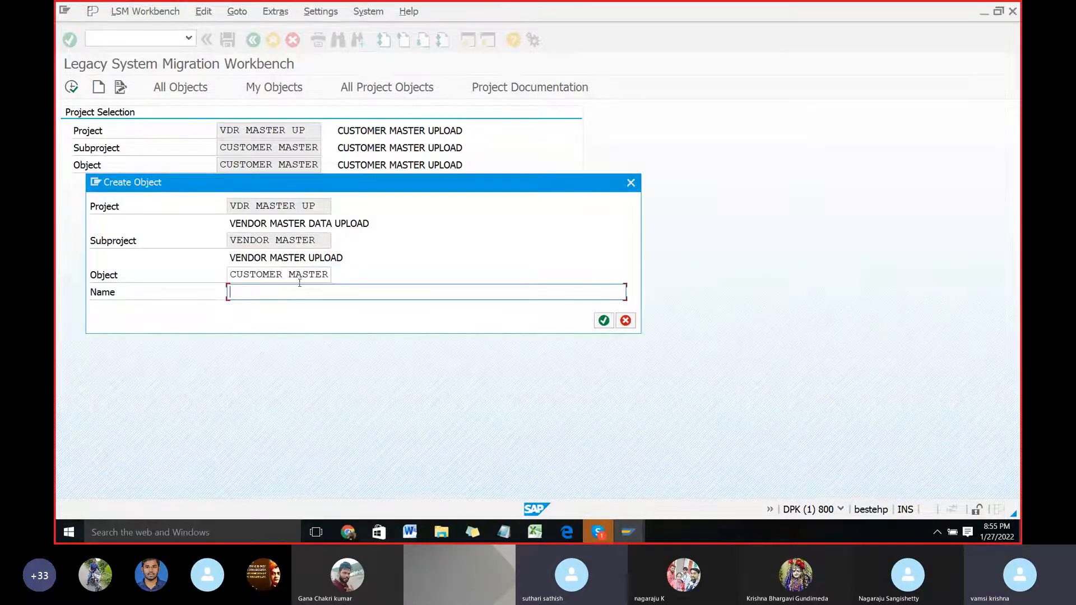
Step: Create the object VENDOR MASTER with the name VENDOR MASTER UPLOAD and open its list of process steps
left_click_drag(330, 274, 222, 274)
type("VEN")
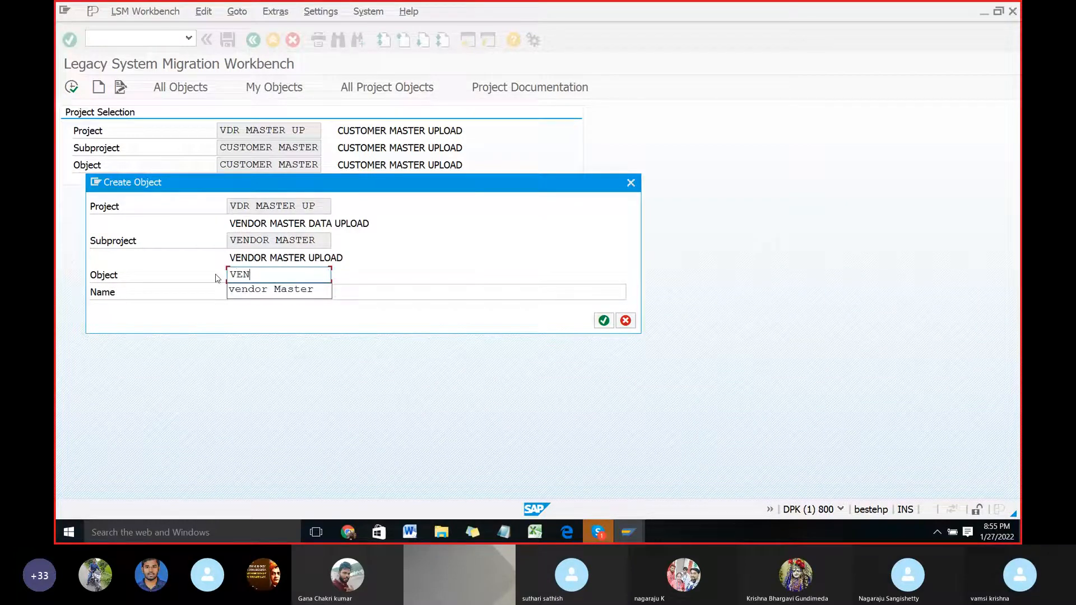
type("DOR MASTER U")
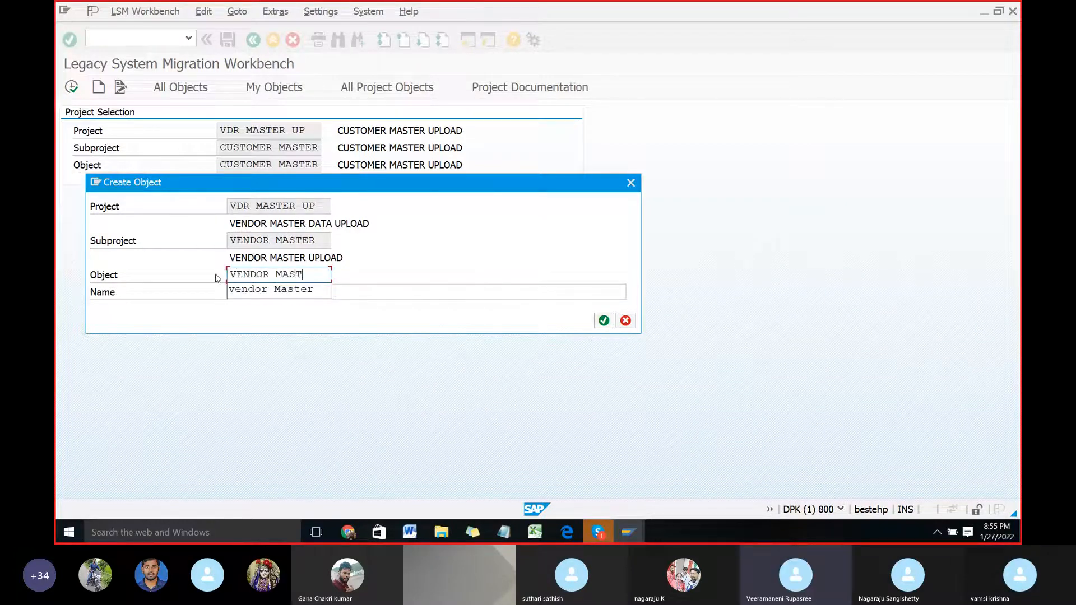
key("BackSpace")
key("BackSpace")
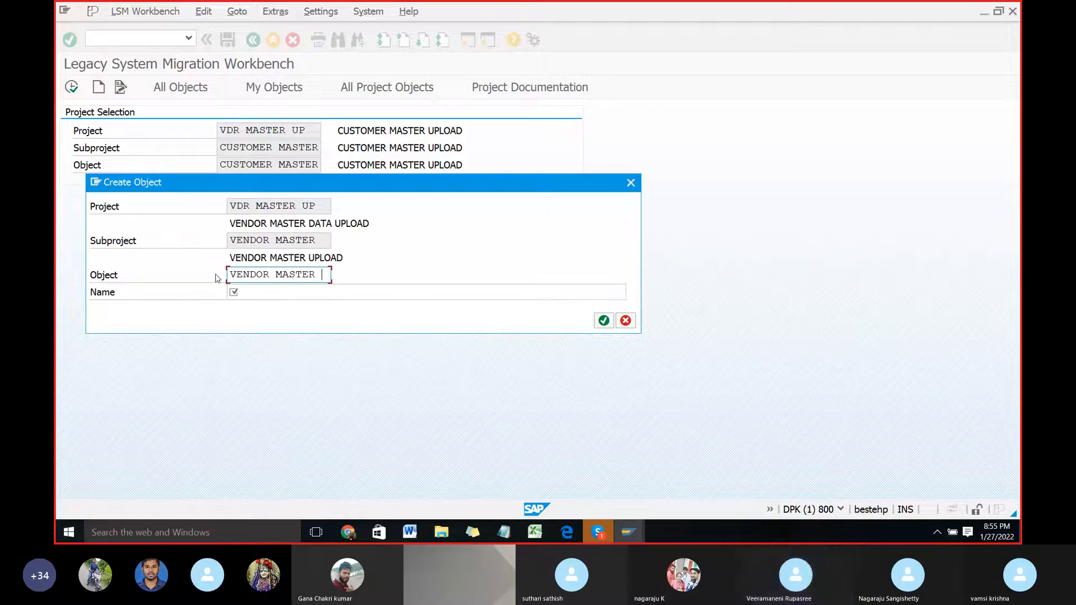
left_click(344, 292)
key("ctrl+v")
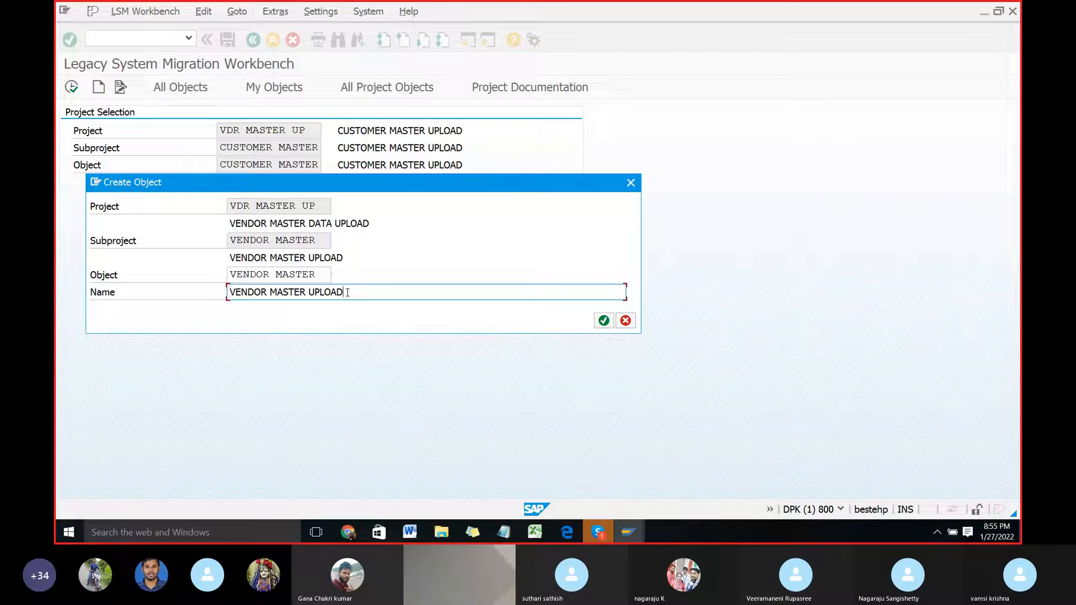
left_click(604, 321)
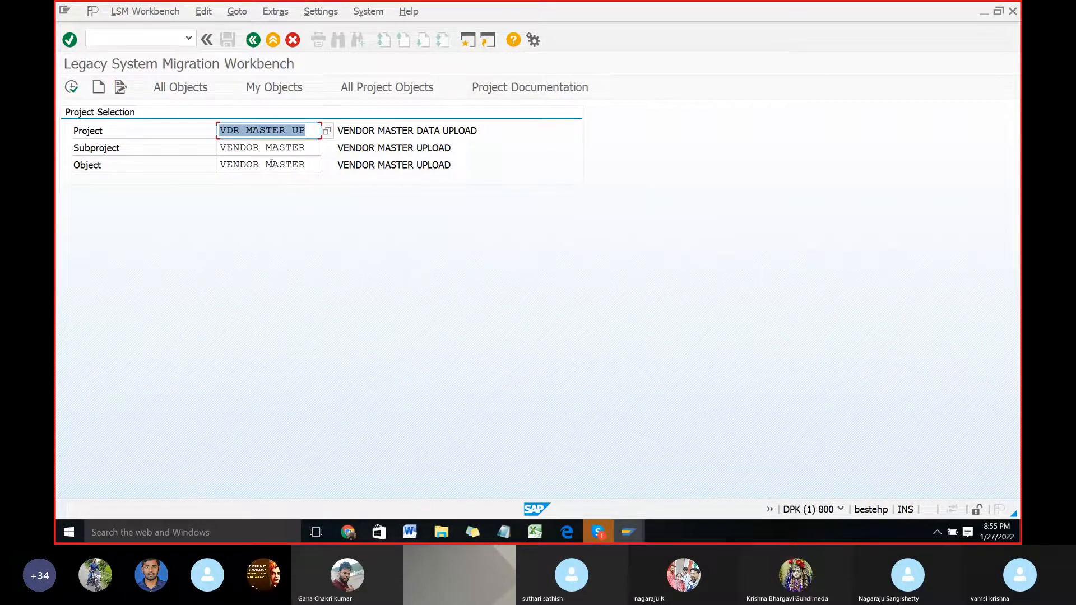
left_click(72, 88)
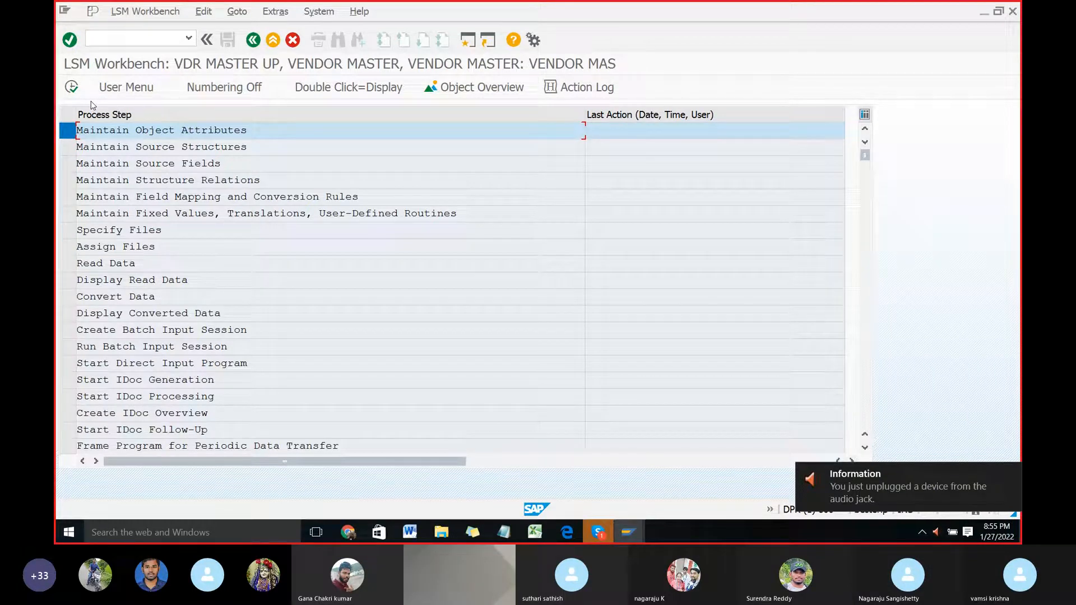
Step: Dismiss the audio jack notification and raise the system speaker volume
left_click(922, 531)
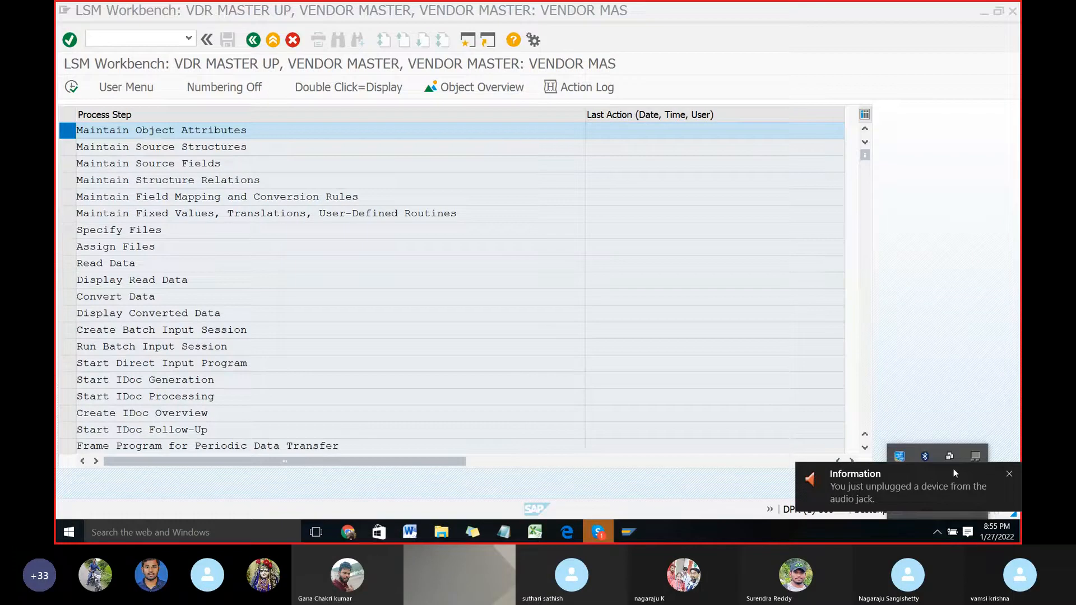
left_click(1009, 473)
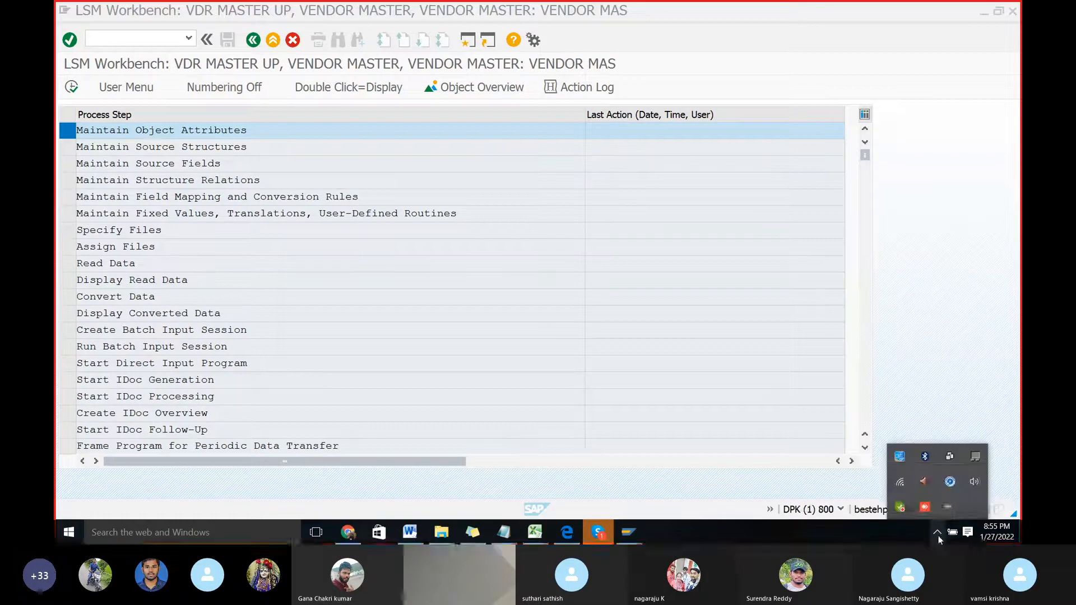
left_click(973, 483)
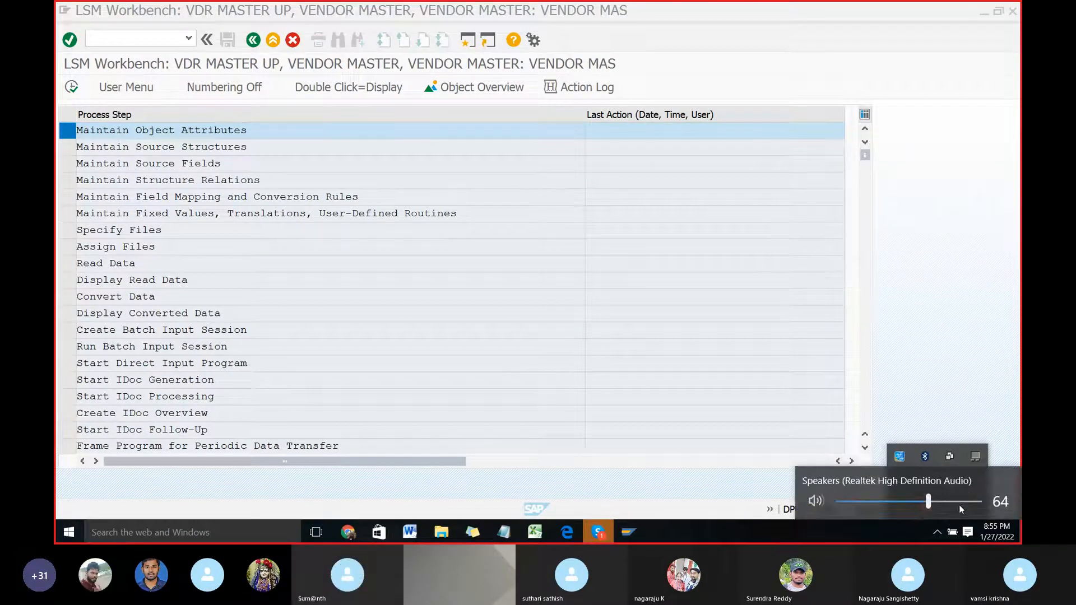
left_click_drag(934, 506, 983, 503)
left_click(930, 538)
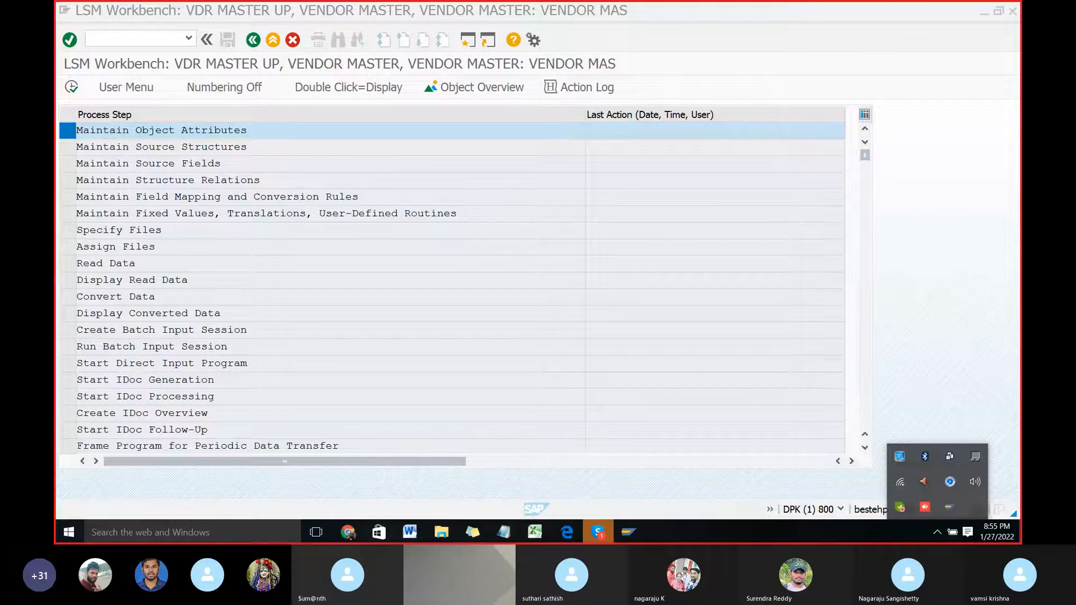
left_click(881, 542)
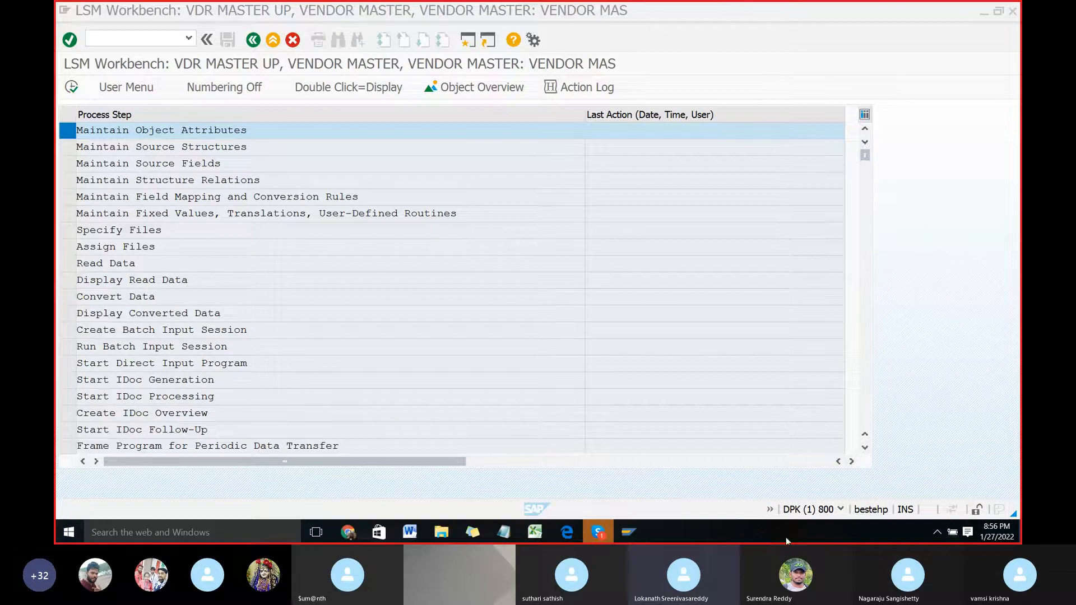
Step: Unmute the microphone in the Skype call, return to the SAP LSM Workbench window and close the floating call video
left_click(598, 532)
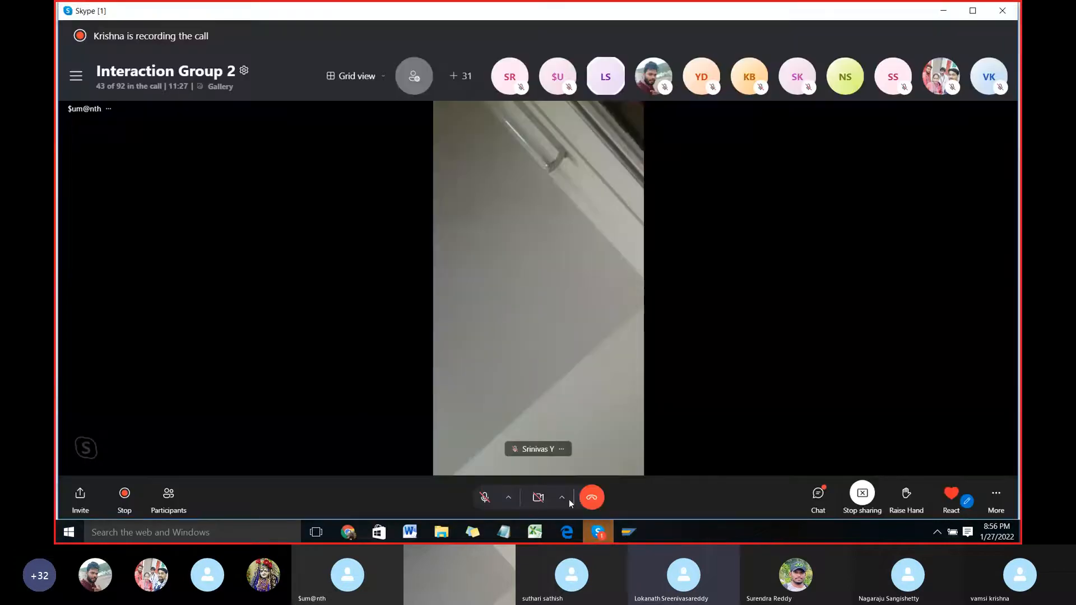
left_click(486, 496)
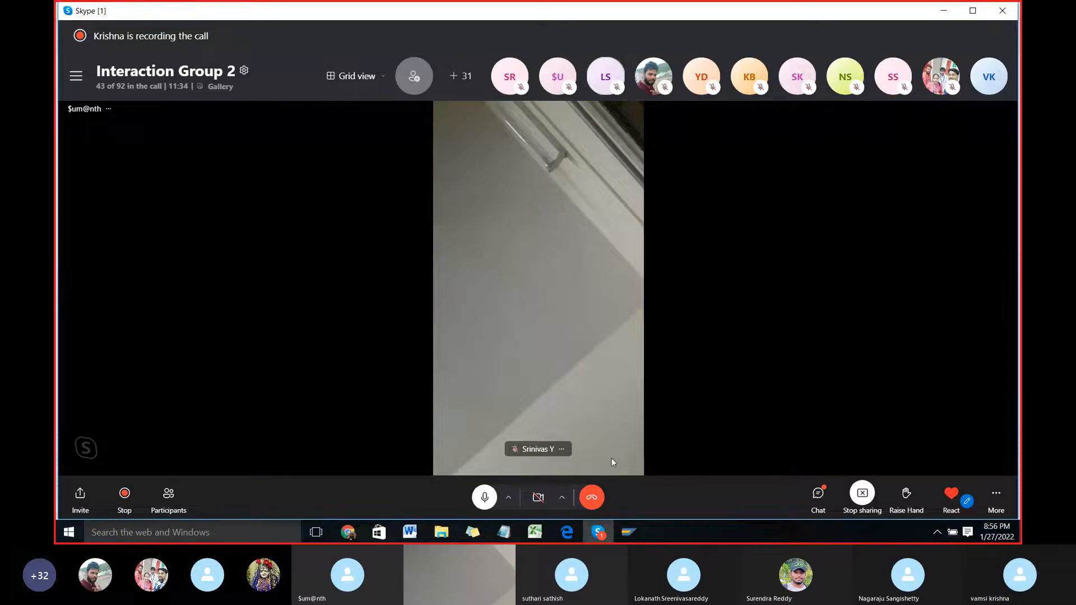
left_click(629, 531)
left_click(649, 481)
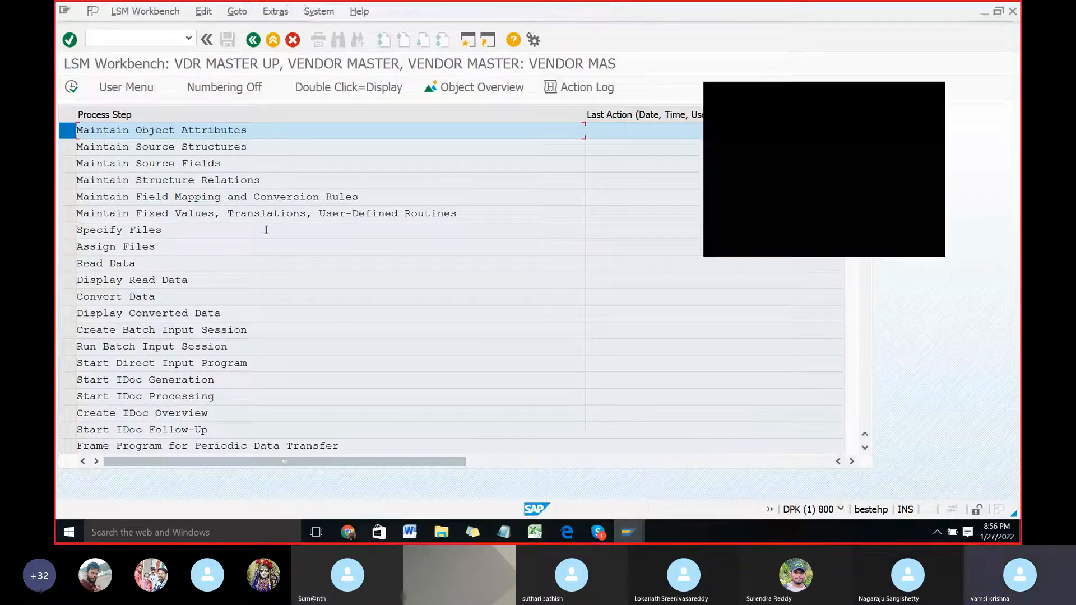
left_click(937, 92)
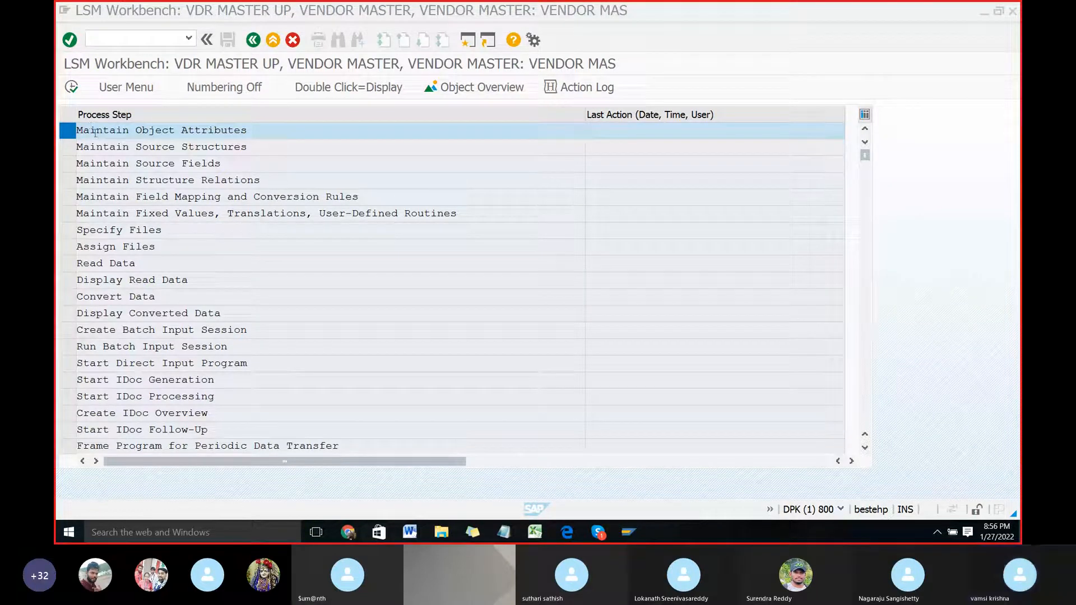
Step: Switch to the LSMW document in Word and review Step-1 to Step-3 on setting up the project and opening object attributes
left_click(410, 535)
scroll(490, 388, "down", 5)
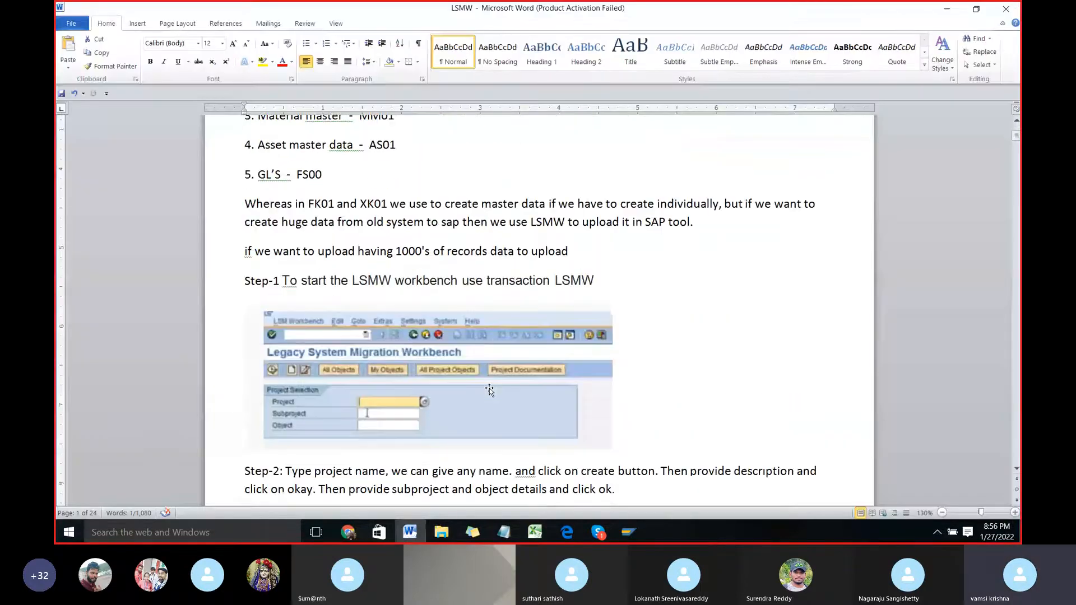
scroll(490, 391, "down", 1)
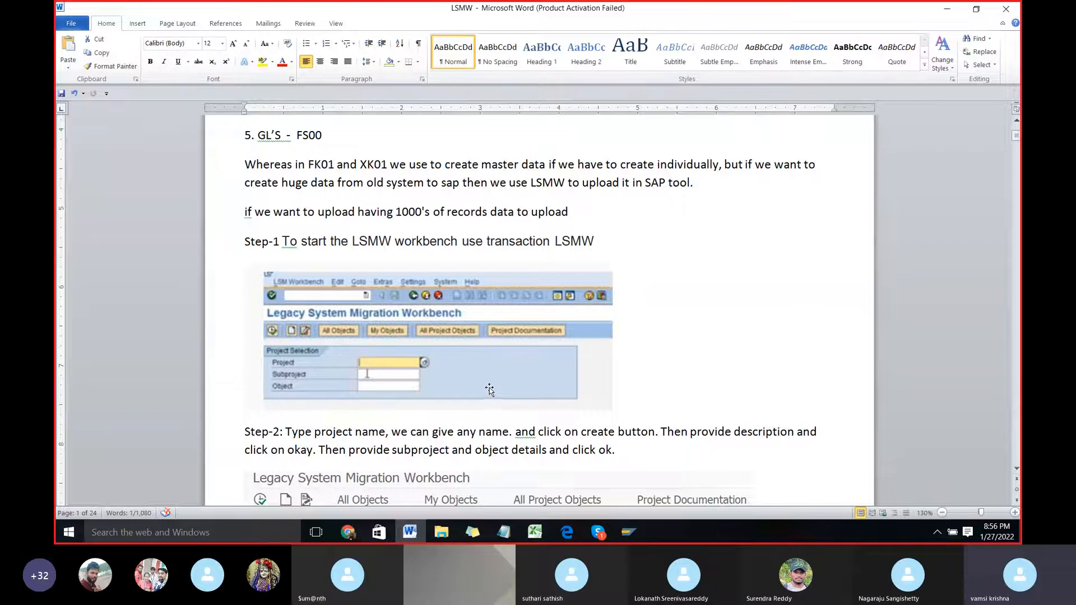
scroll(480, 365, "down", 1)
scroll(482, 362, "down", 6)
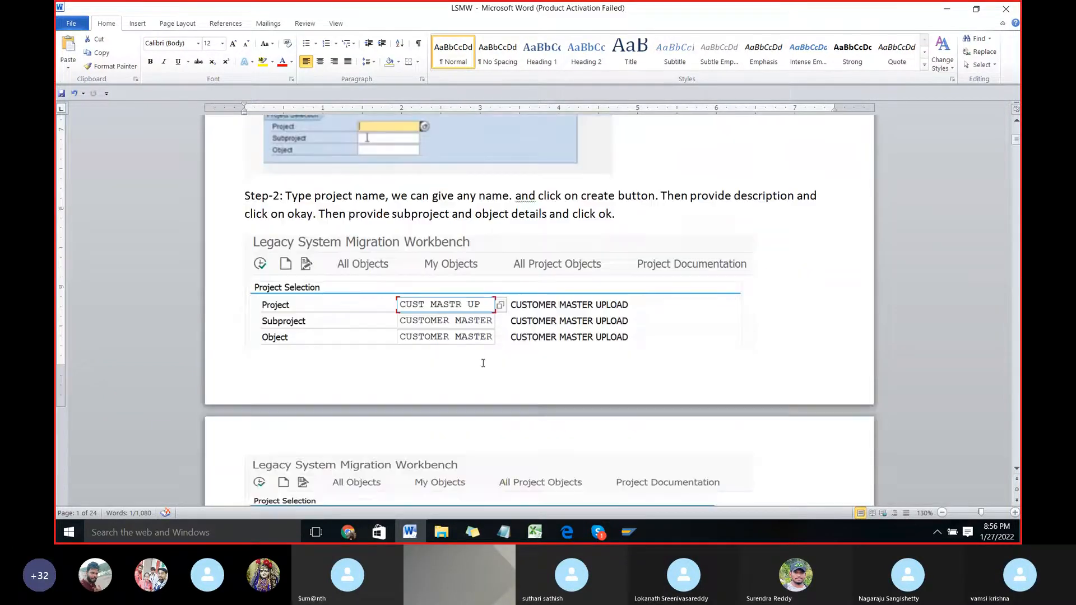
scroll(483, 363, "down", 2)
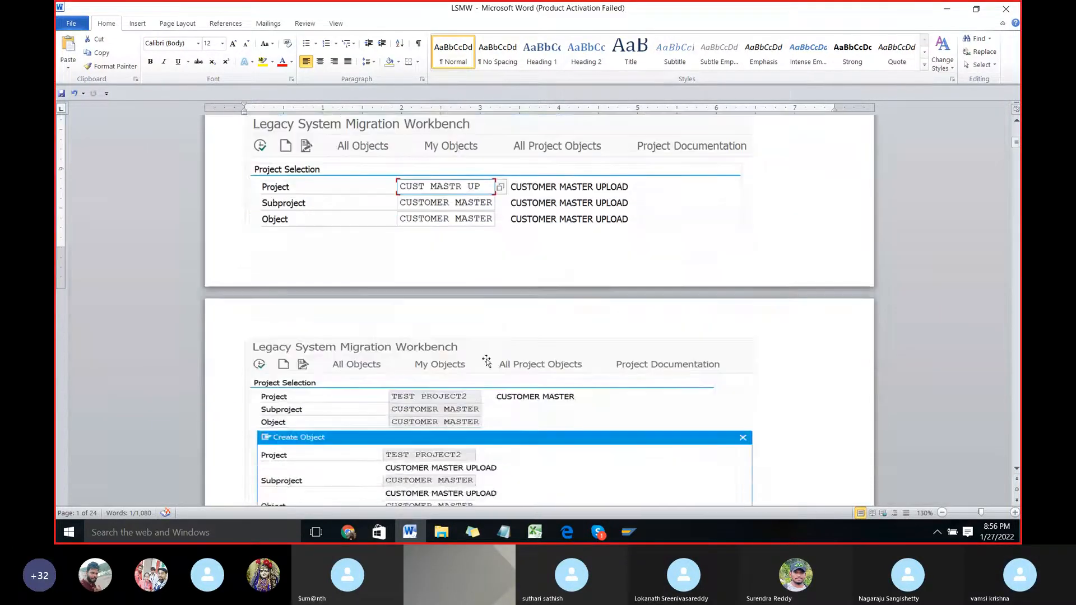
scroll(486, 360, "up", 2)
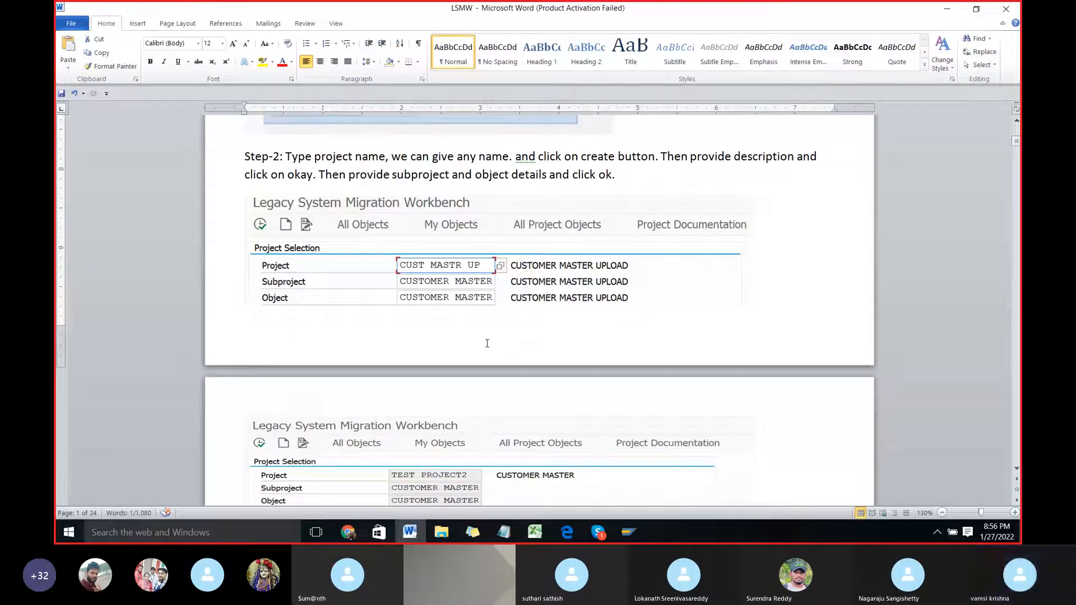
scroll(487, 343, "down", 9)
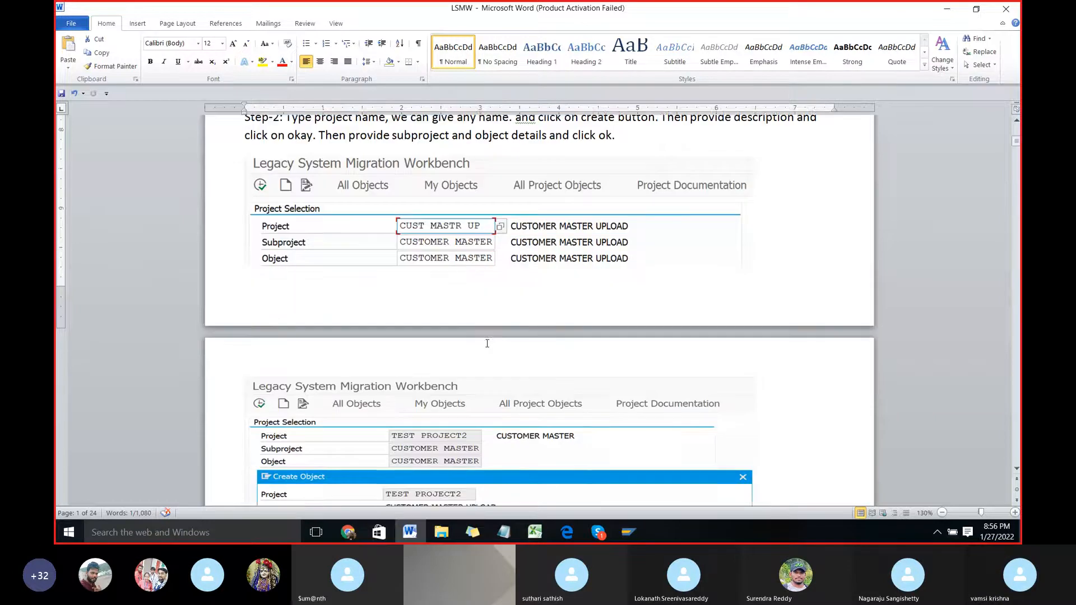
scroll(487, 343, "down", 2)
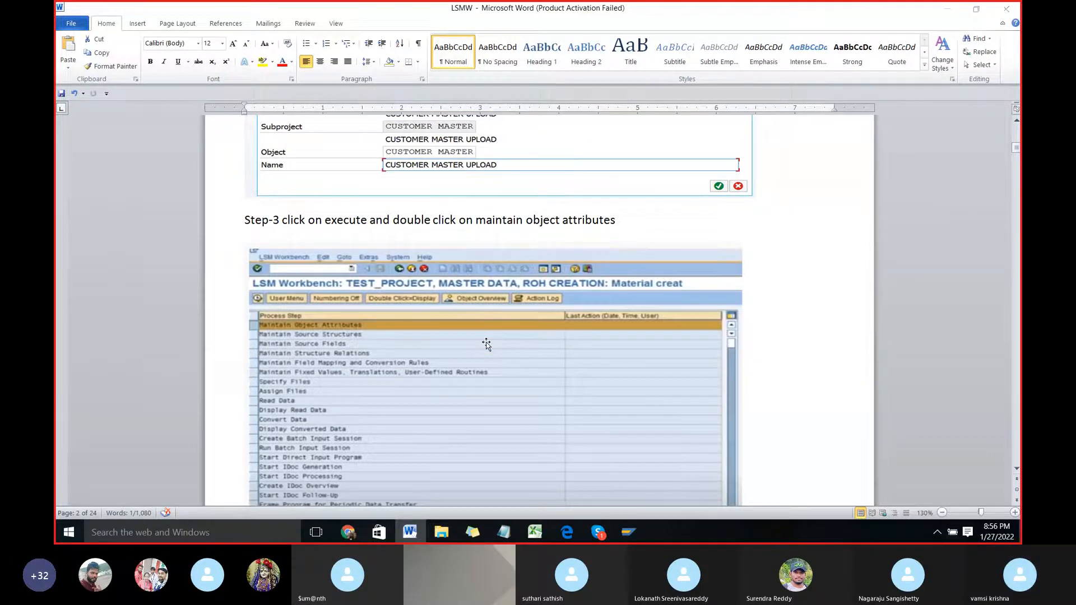
Step: Back in SAP, set the object's import method to Batch Input Recording in Maintain Object Attributes and start a new recording from the recordings overview
key("alt+Tab")
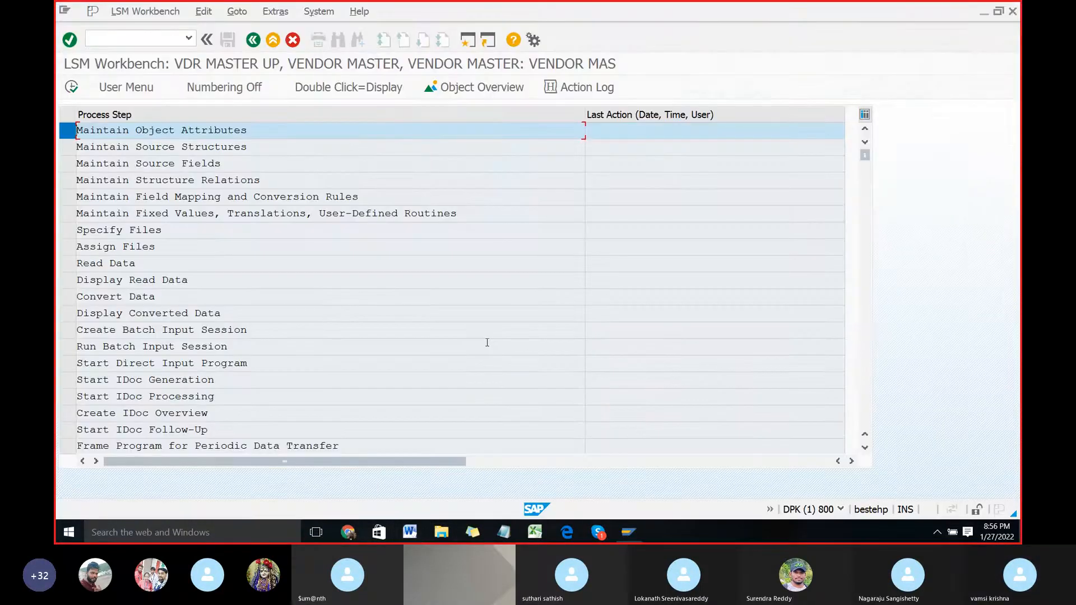
double_click(124, 132)
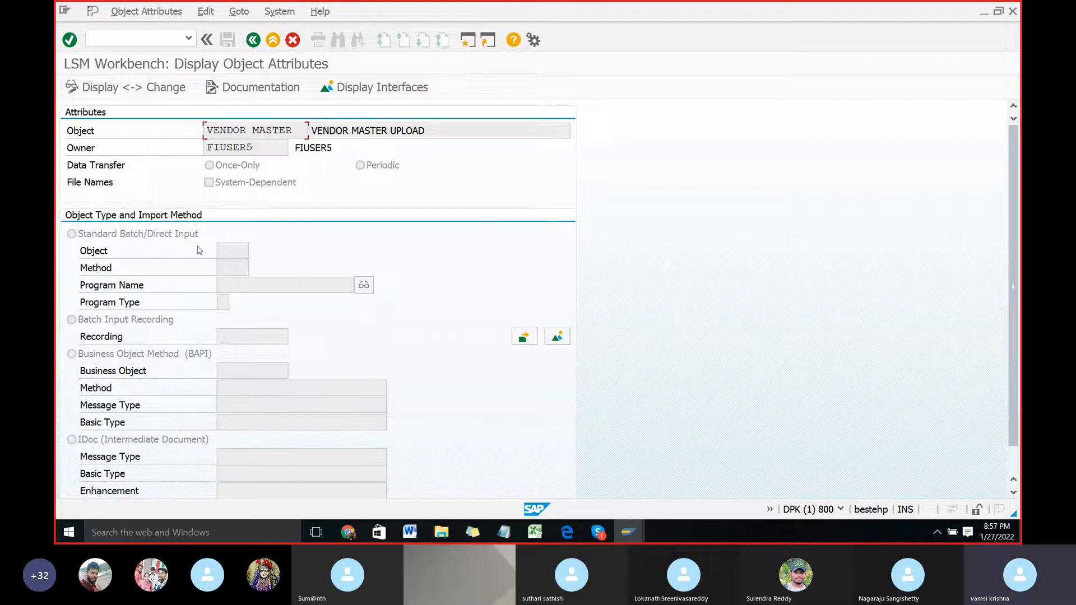
left_click(115, 90)
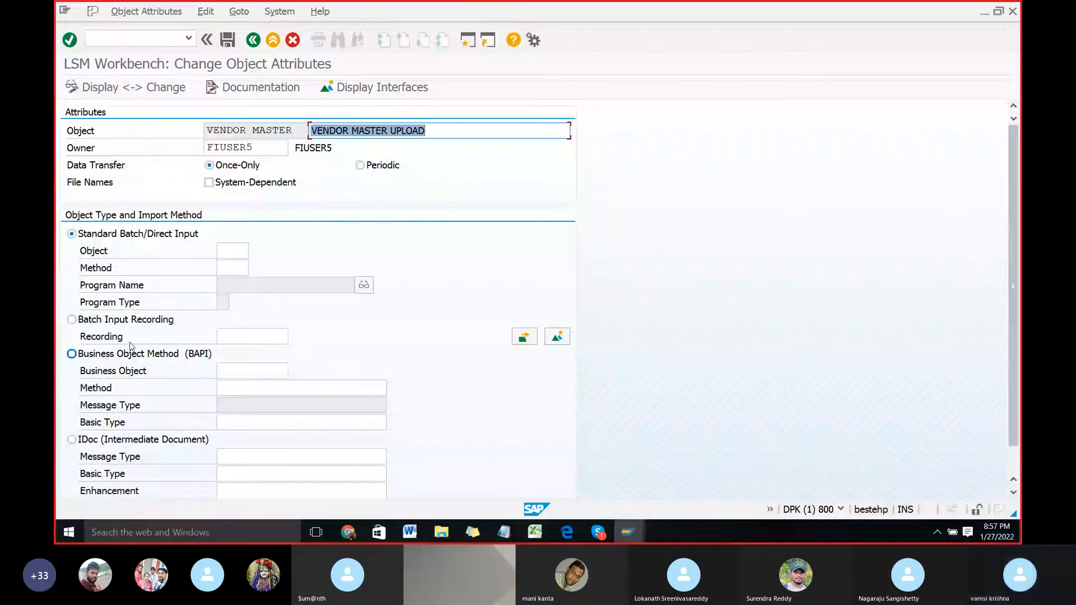
left_click(72, 320)
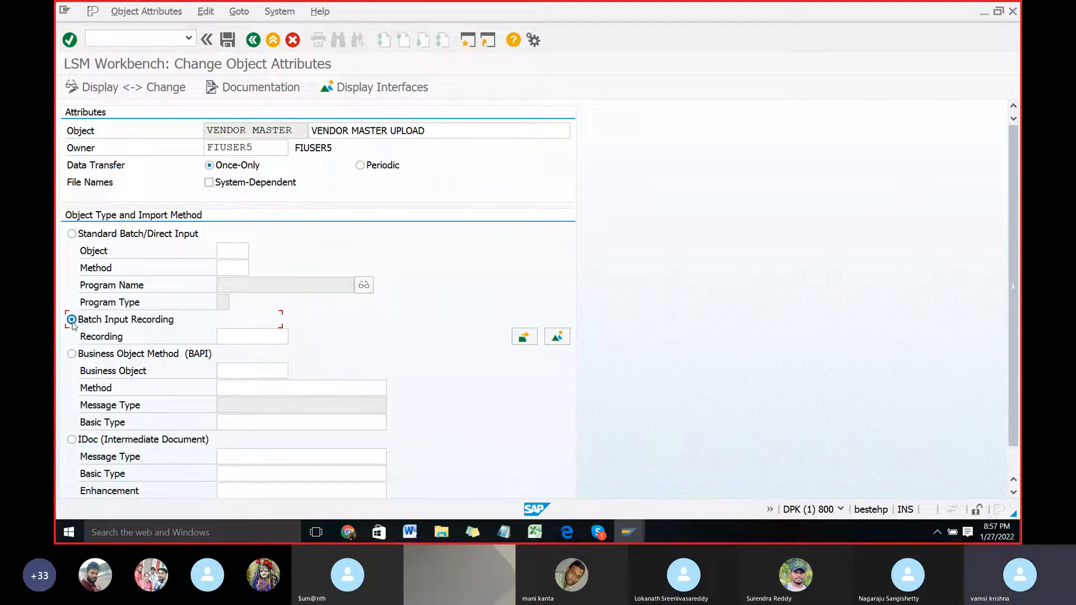
left_click(558, 338)
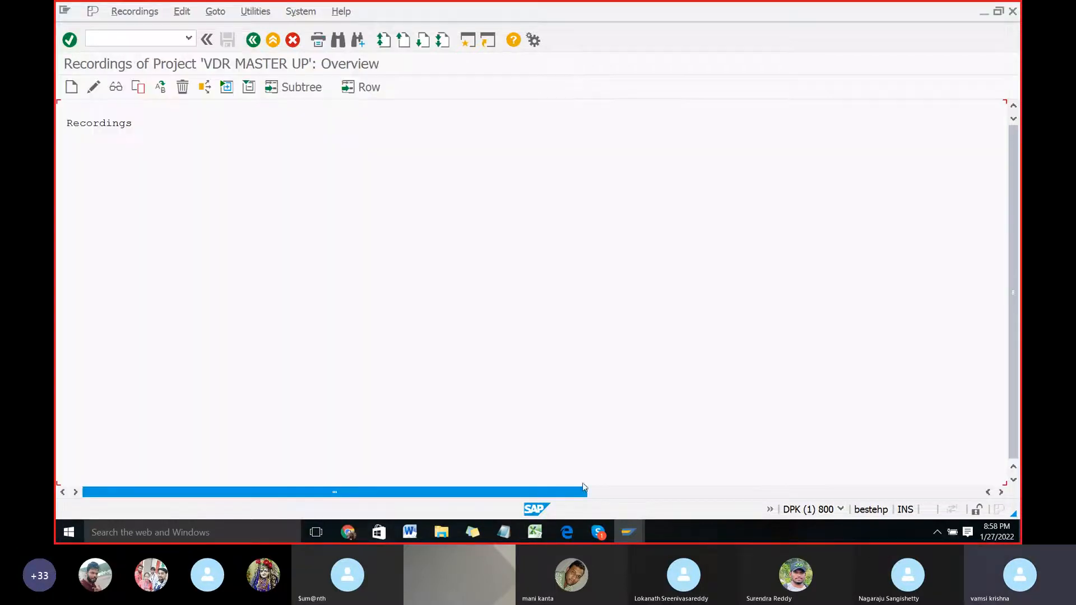
left_click(71, 89)
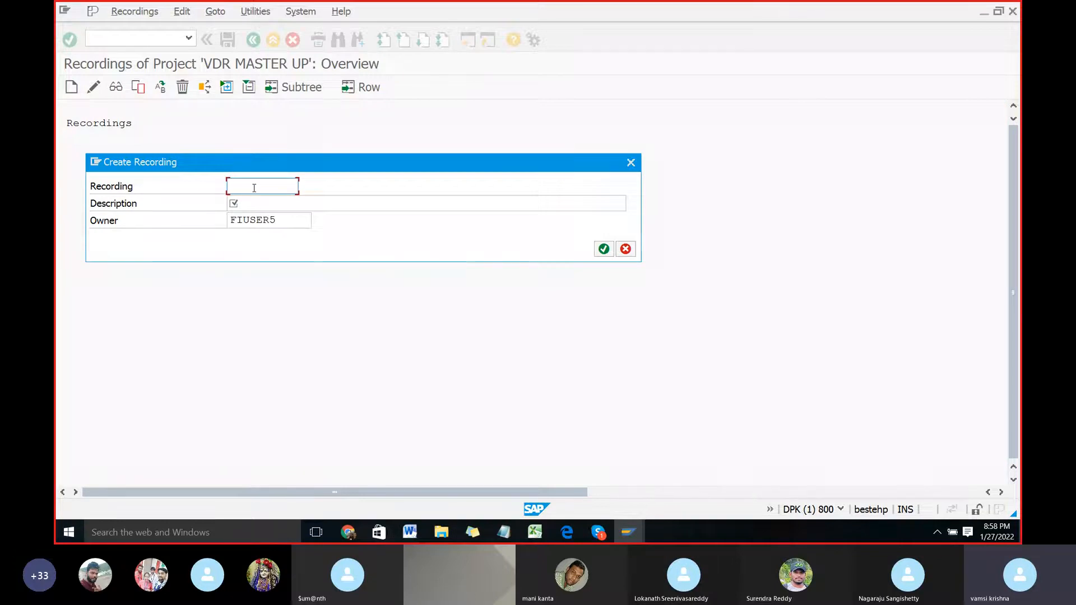
Step: Check Step-5 to Step-7 of the LSMW document in Word for how to name and describe the recording
left_click(409, 532)
scroll(417, 357, "down", 8)
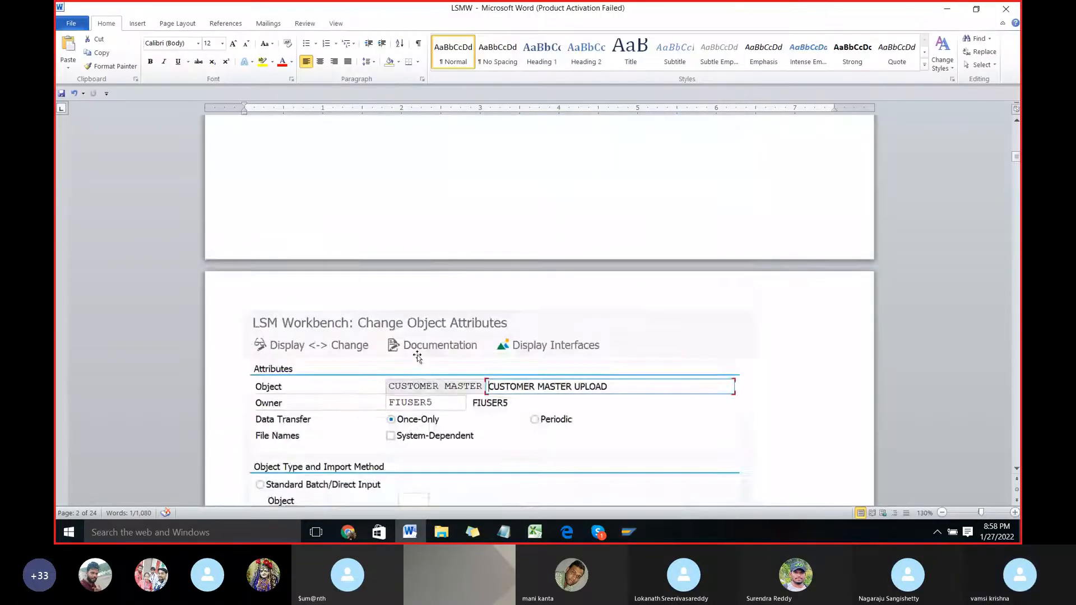
scroll(418, 355, "down", 8)
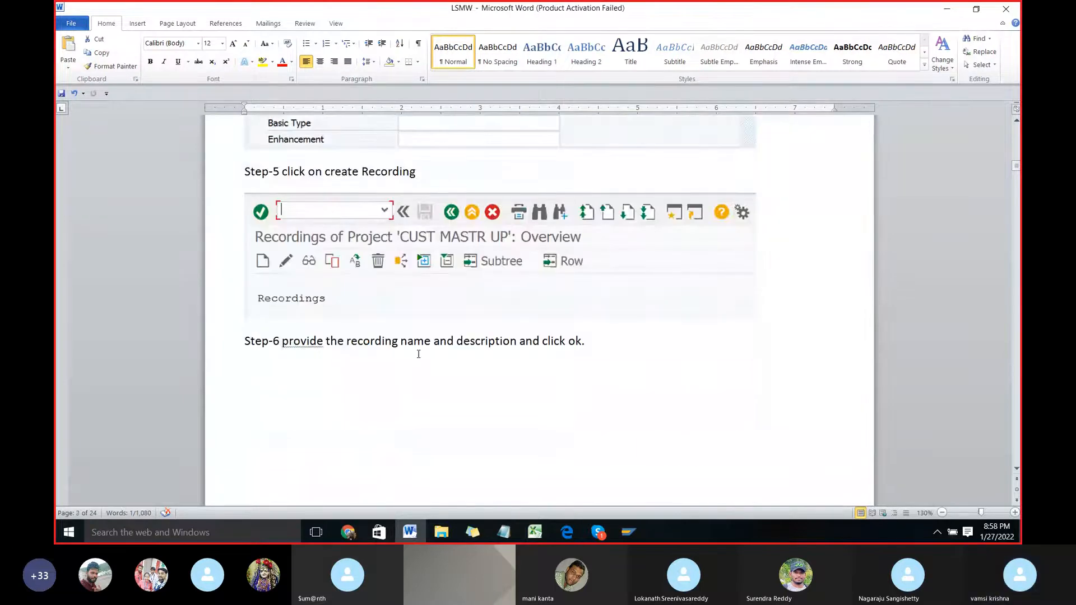
scroll(418, 355, "down", 3)
scroll(418, 354, "down", 7)
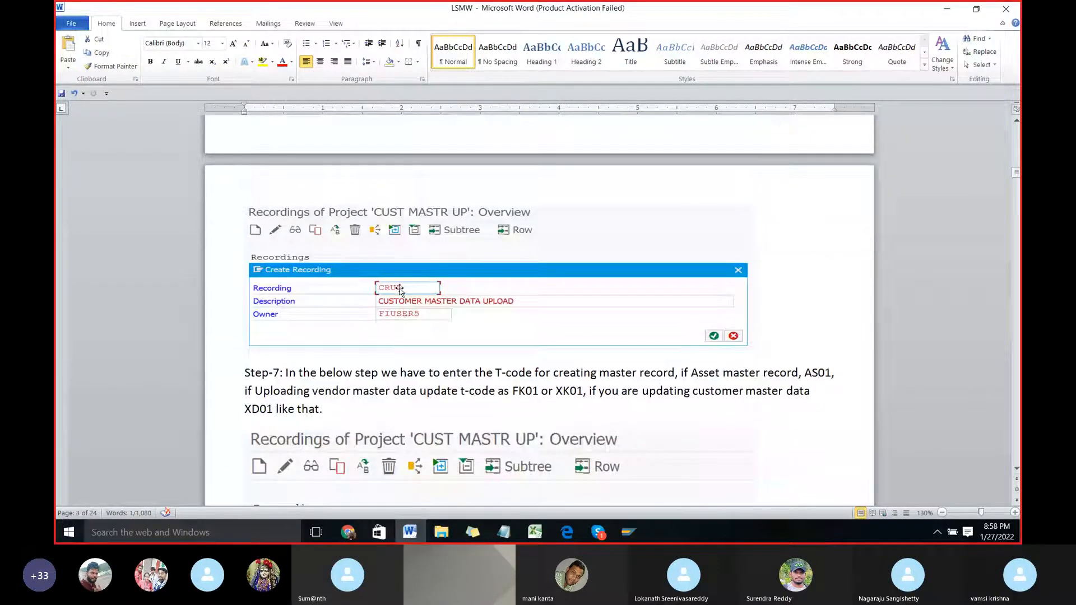
Step: Return to SAP and create the recording VDUP with the description VENDOR MASTER DATA UPLOAD
key("alt+Tab")
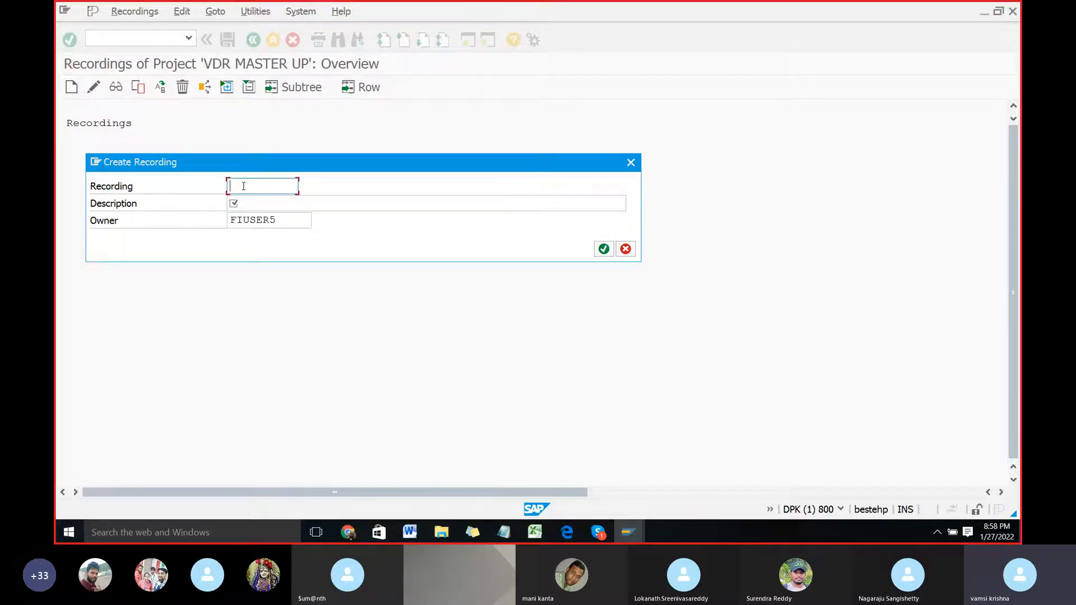
type("V")
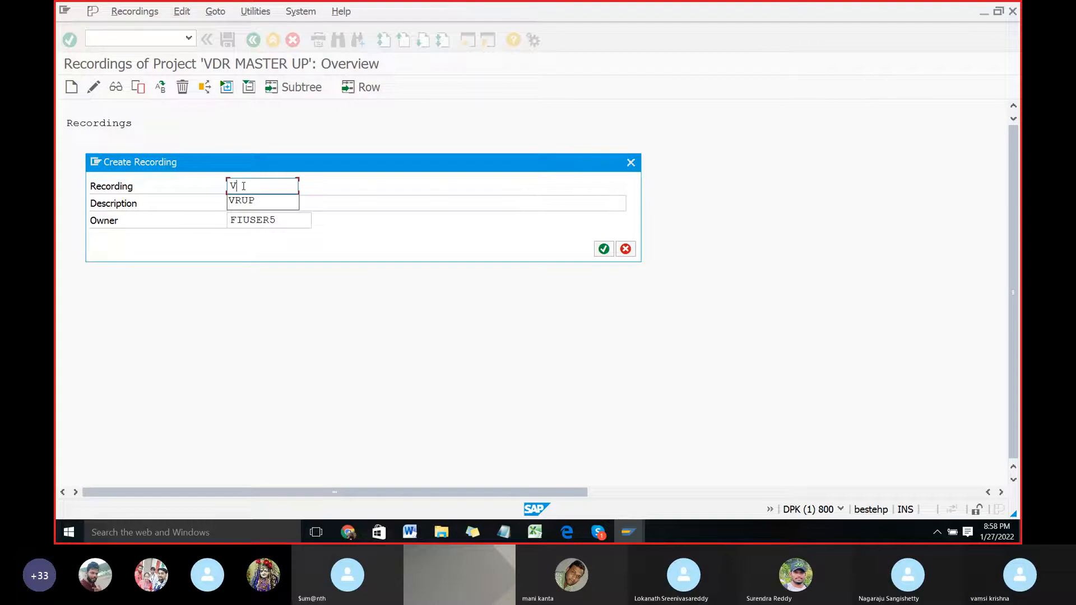
type("DUP")
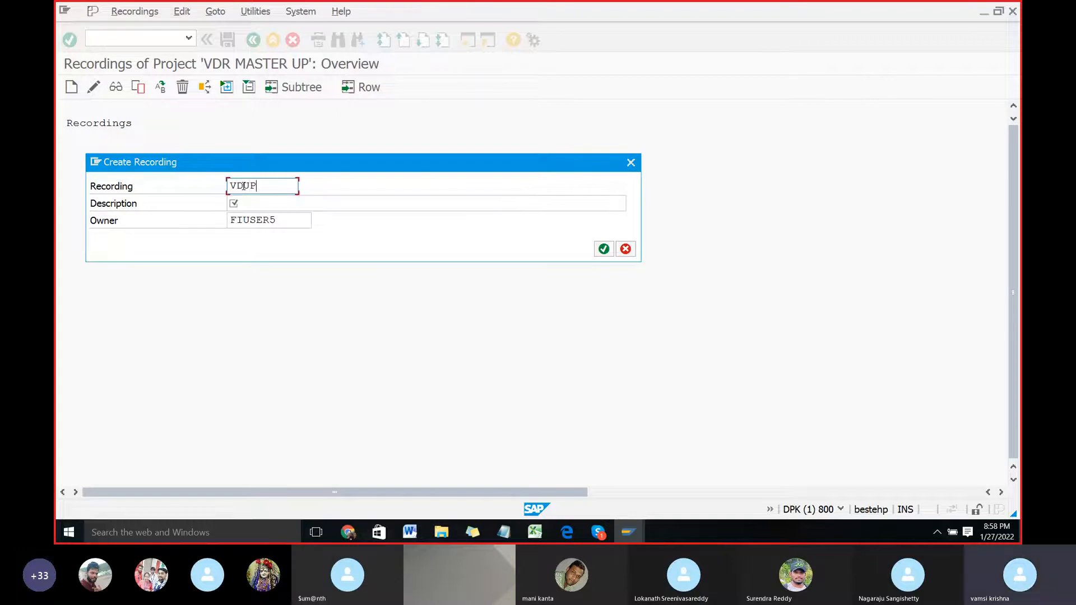
left_click(258, 203)
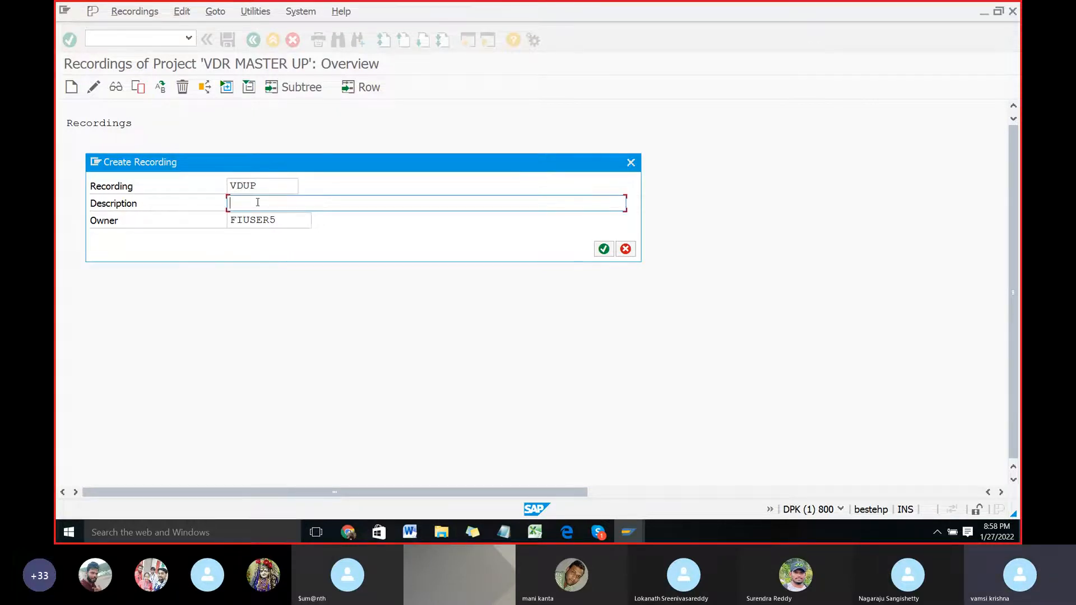
type("VENDOR MASTER DATA UPLOAD")
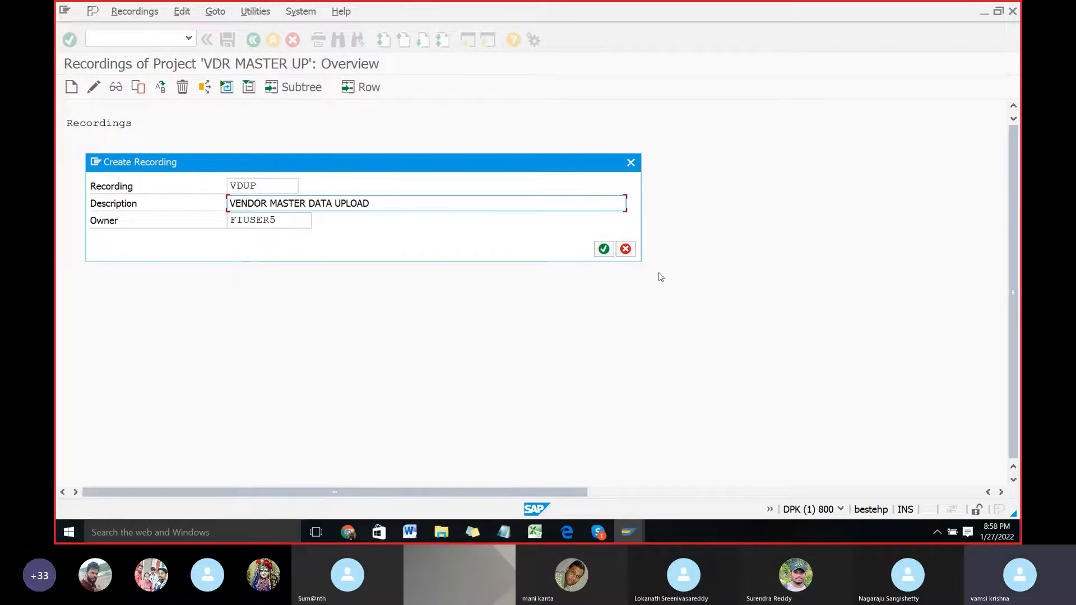
left_click(603, 250)
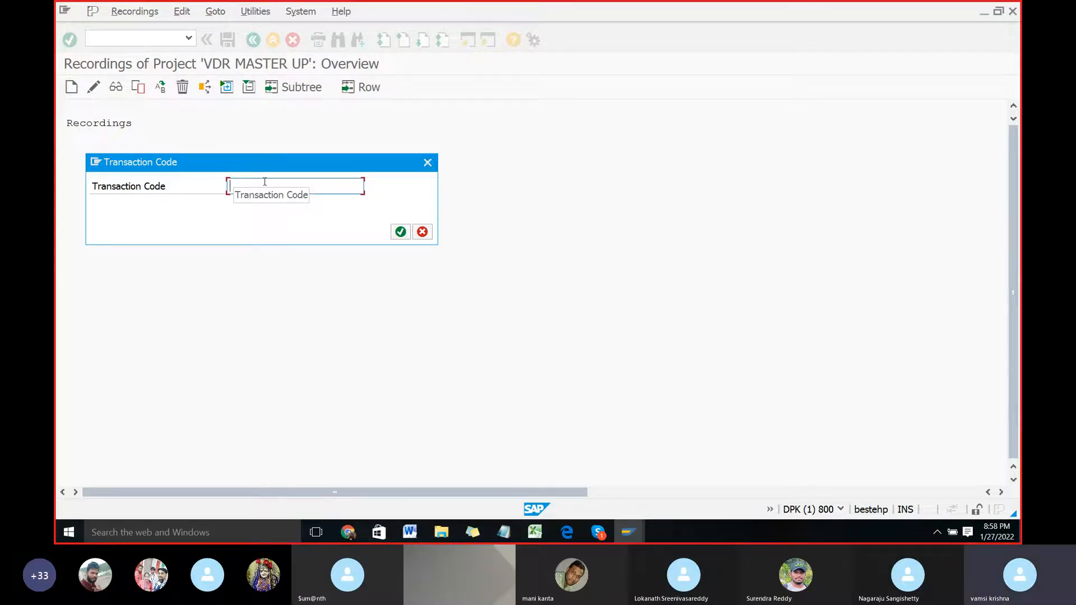
Step: Consult Step-7 of the LSMW document in Word for the transaction codes used to create each kind of master record
key("alt+Tab")
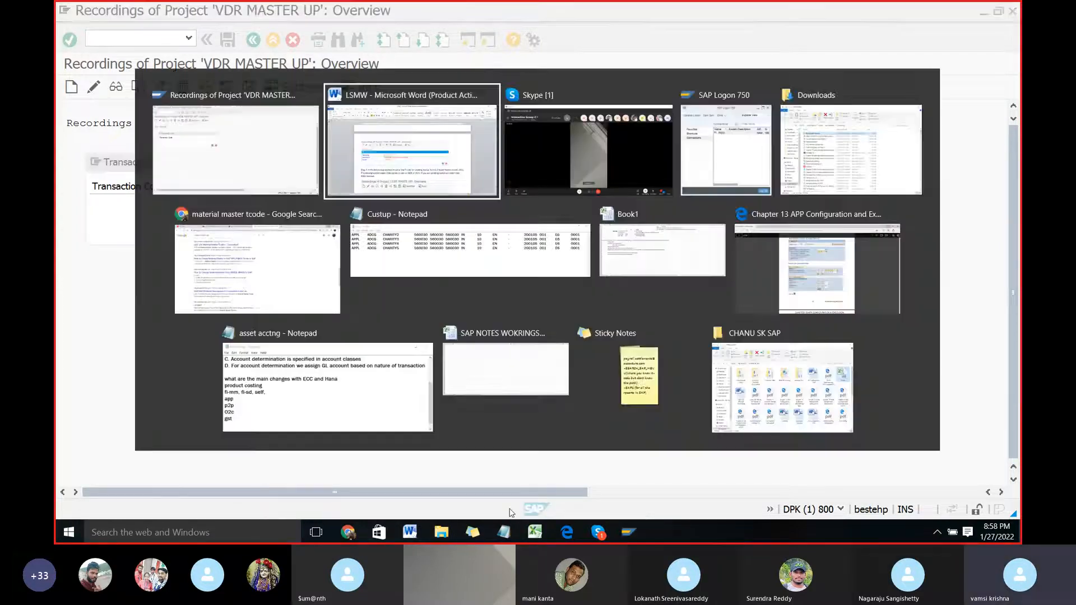
scroll(359, 279, "down", 3)
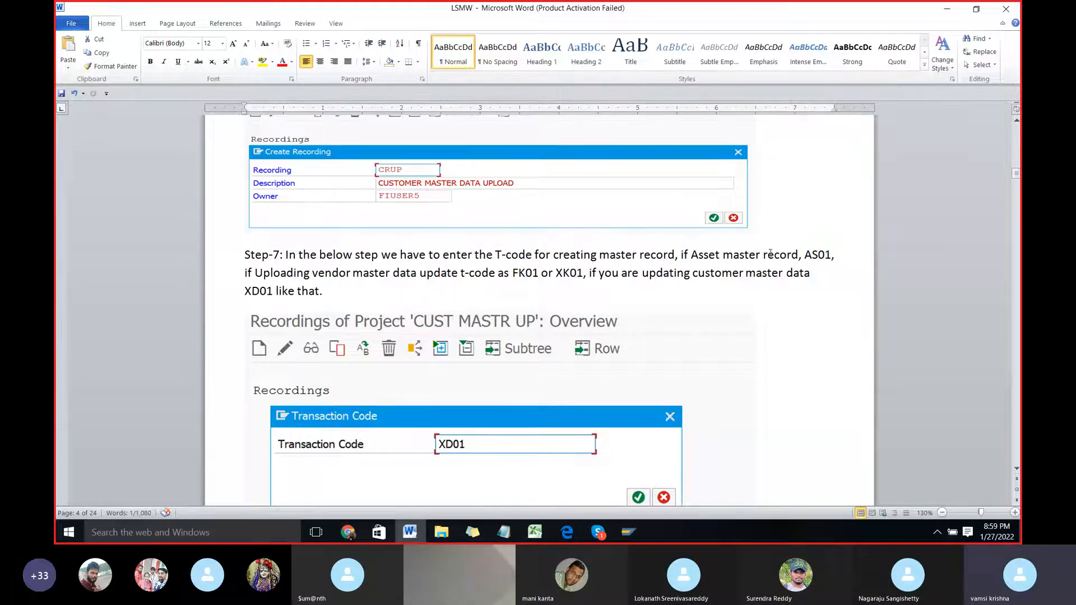
double_click(805, 254)
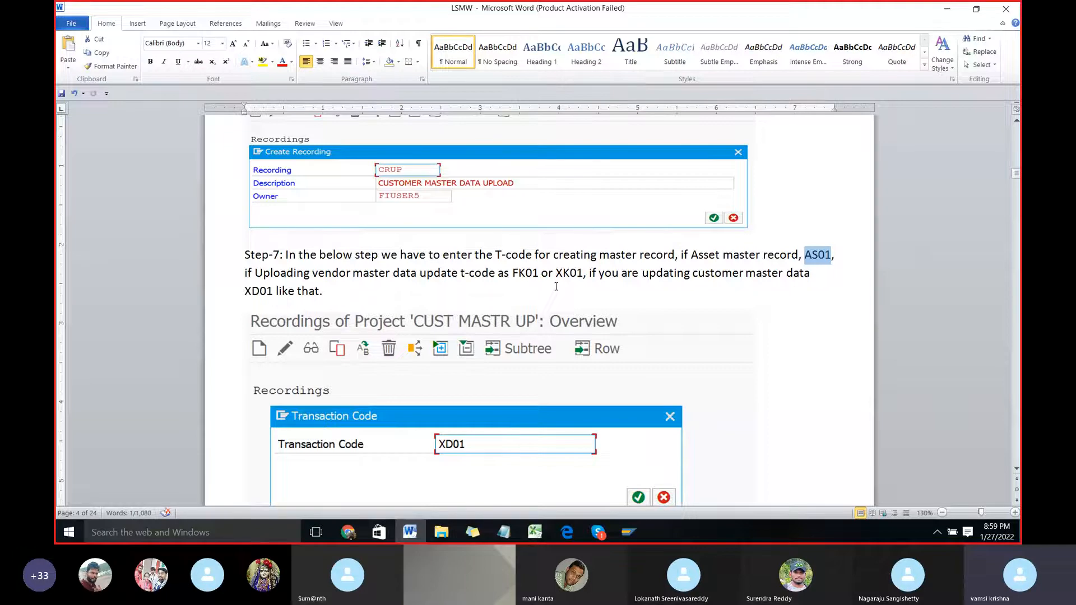
Step: Switch back to SAP and start recording with the transaction code XK01
key("alt+Tab")
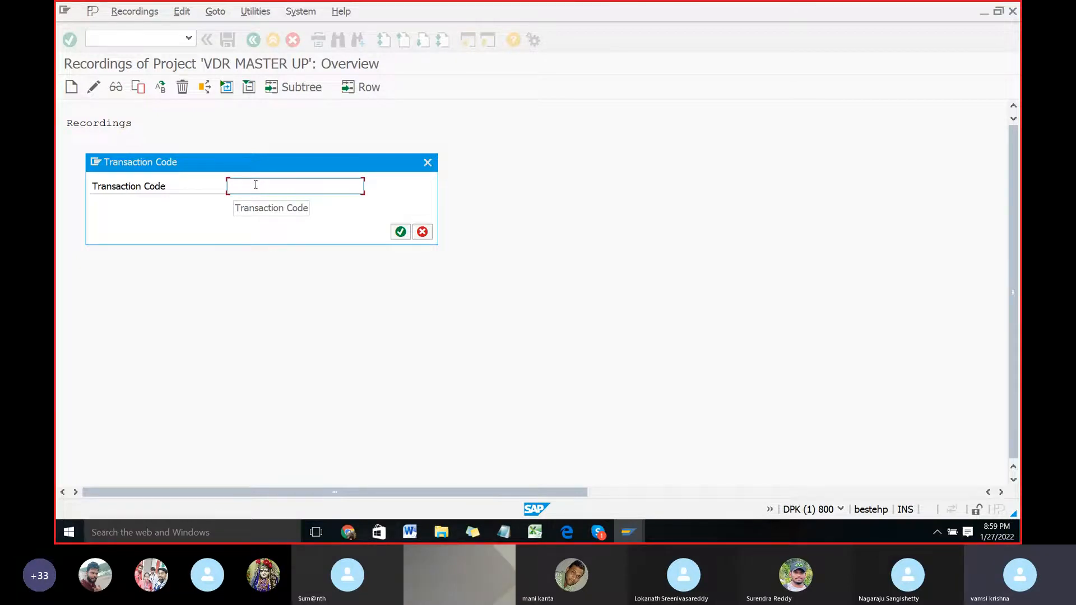
type("XK01")
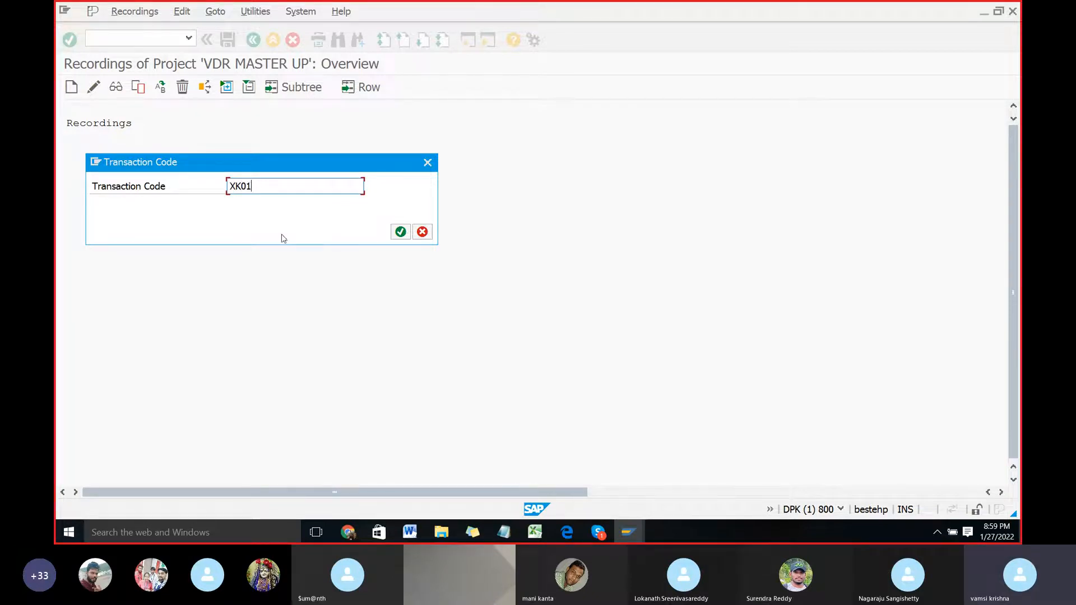
left_click(399, 232)
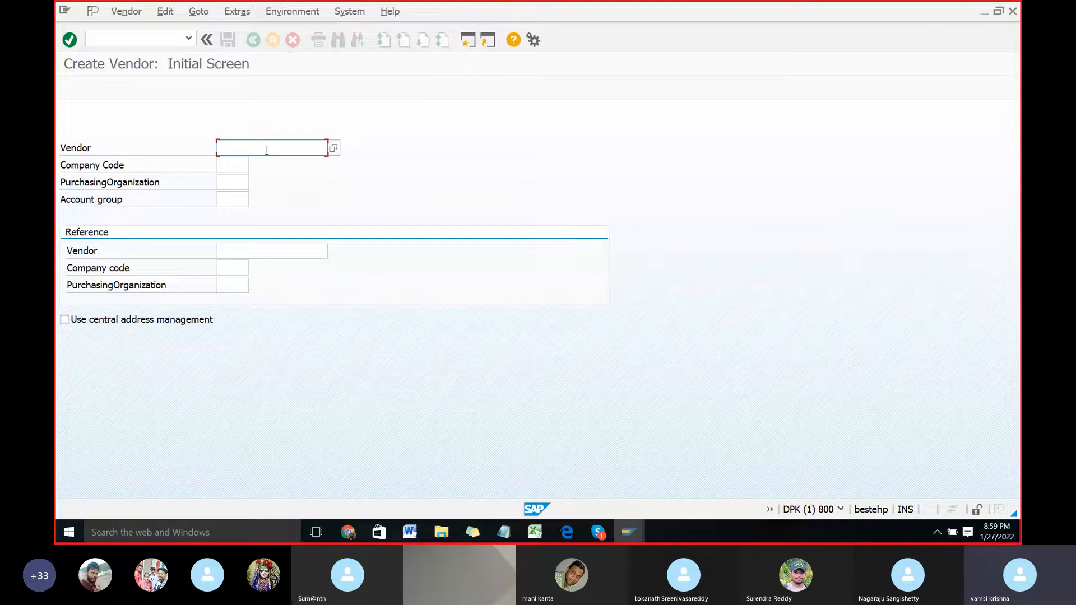
Step: Enter company code APPL and account group ADVG for the new vendor and proceed to the address screen
left_click(232, 163)
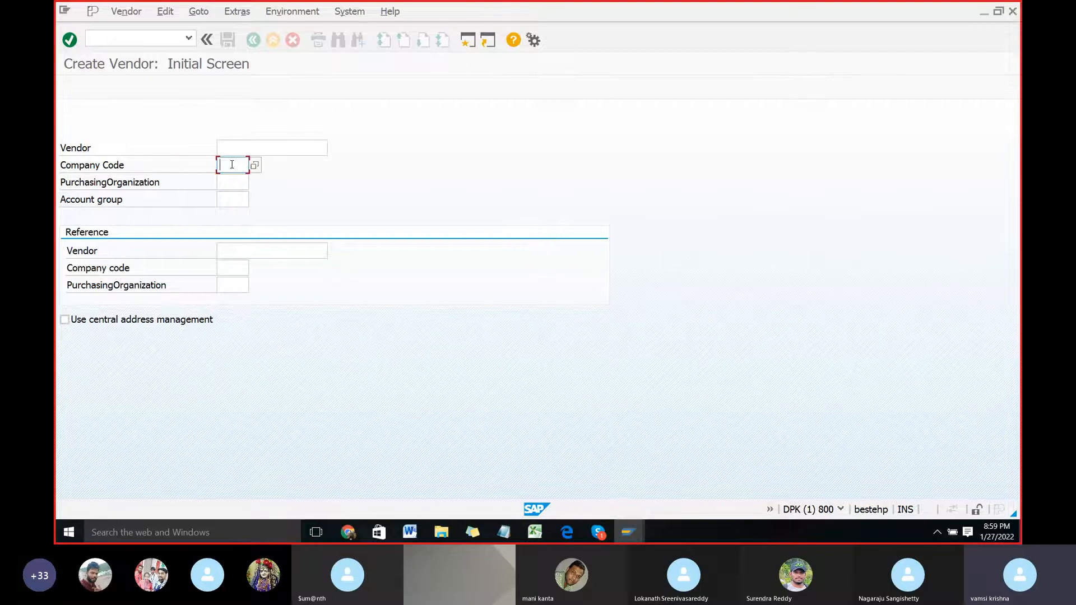
type("AEPL")
left_click(228, 200)
left_click(254, 200)
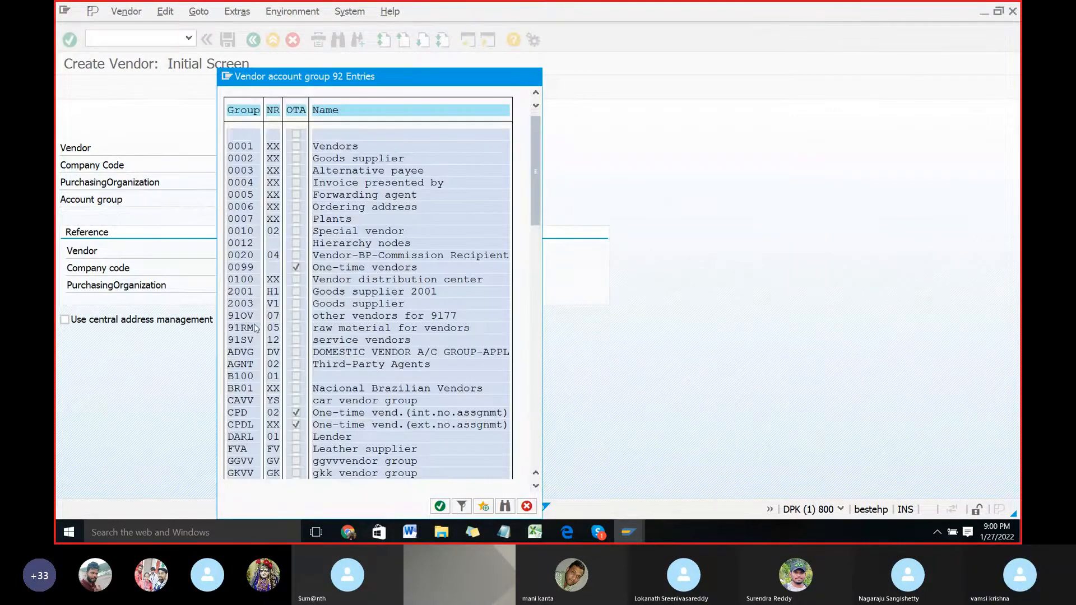
scroll(255, 336, "down", 4)
scroll(254, 345, "down", 6)
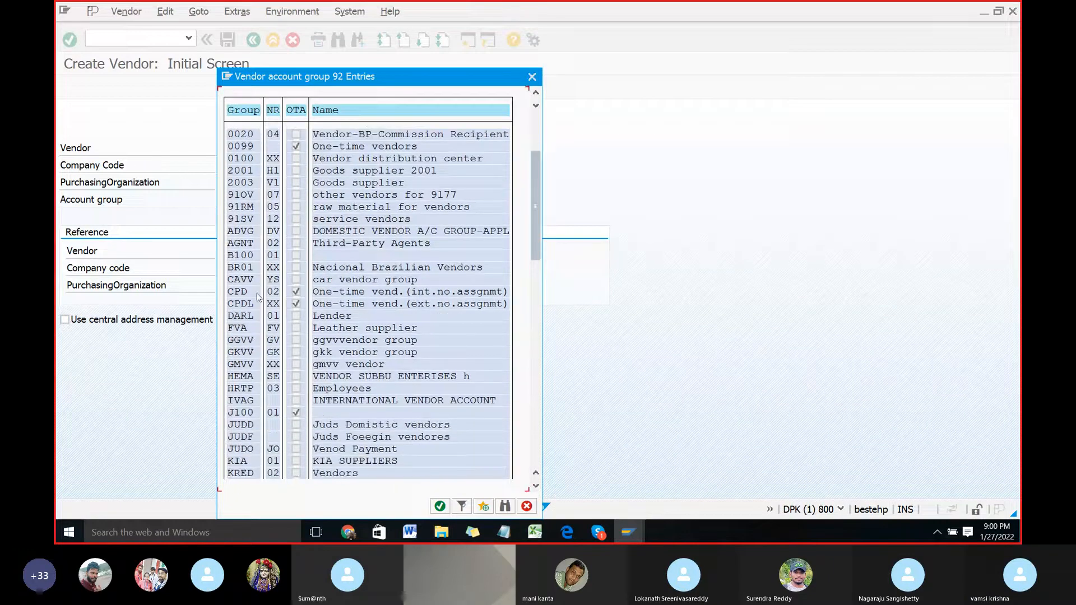
left_click(238, 233)
double_click(238, 233)
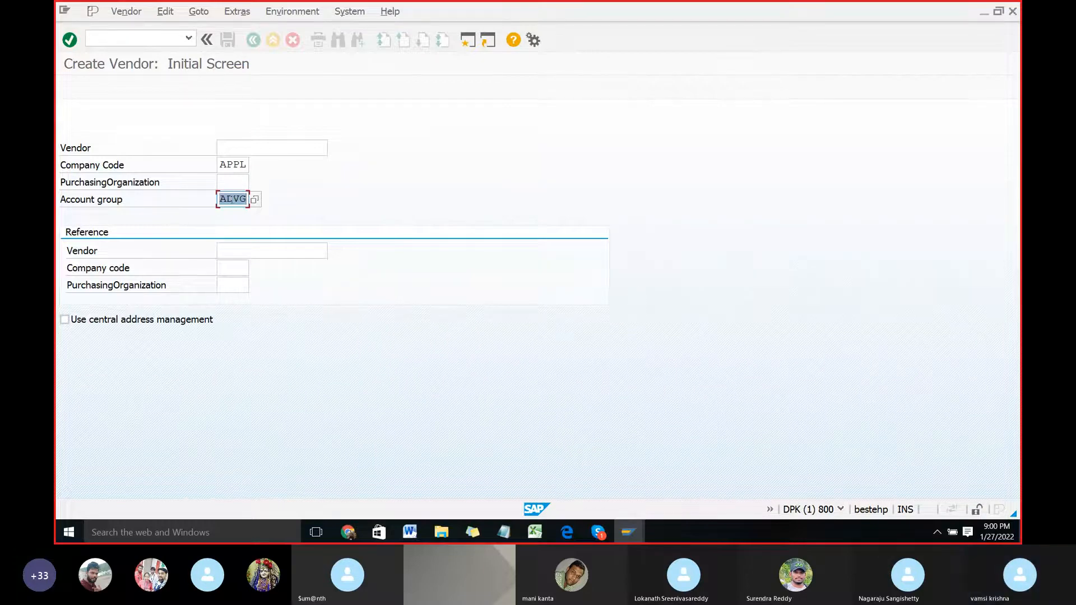
key("Return")
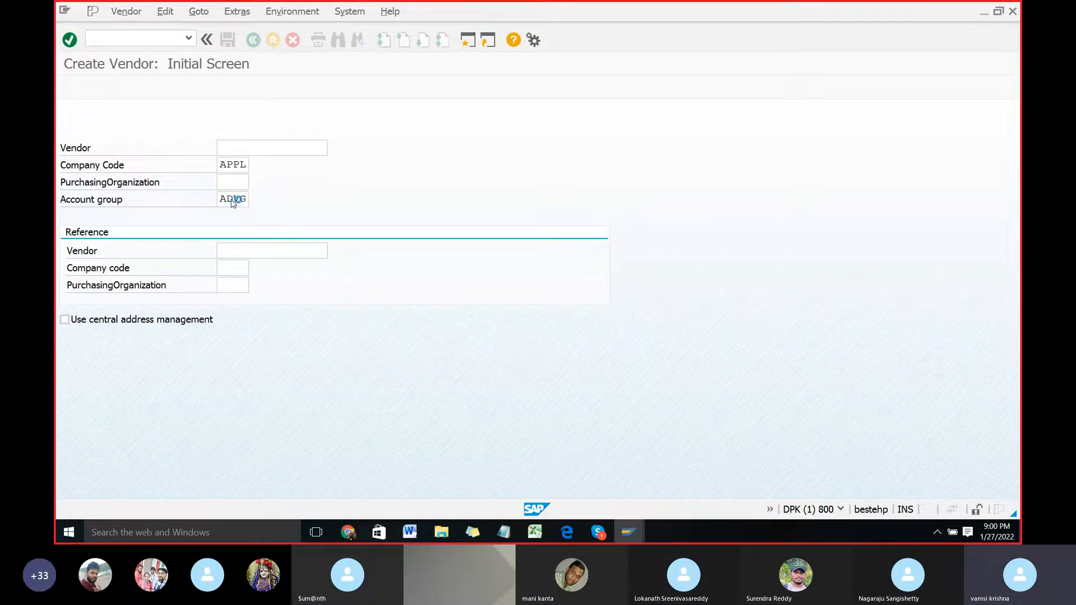
Step: Name the new vendor APPLE and enter 560103 as its PO Box
left_click(232, 186)
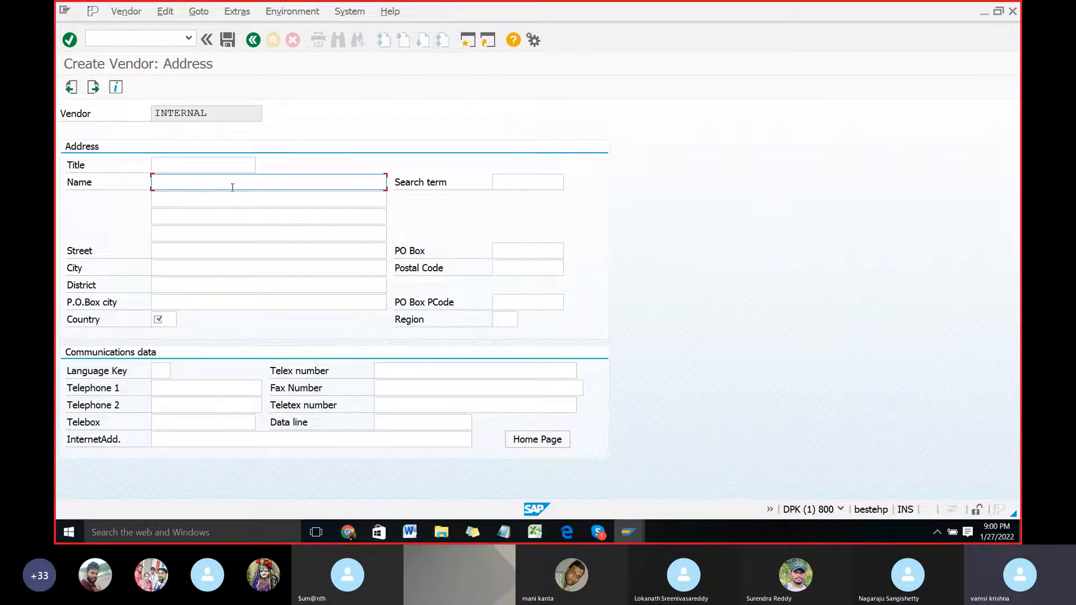
type("APPLE")
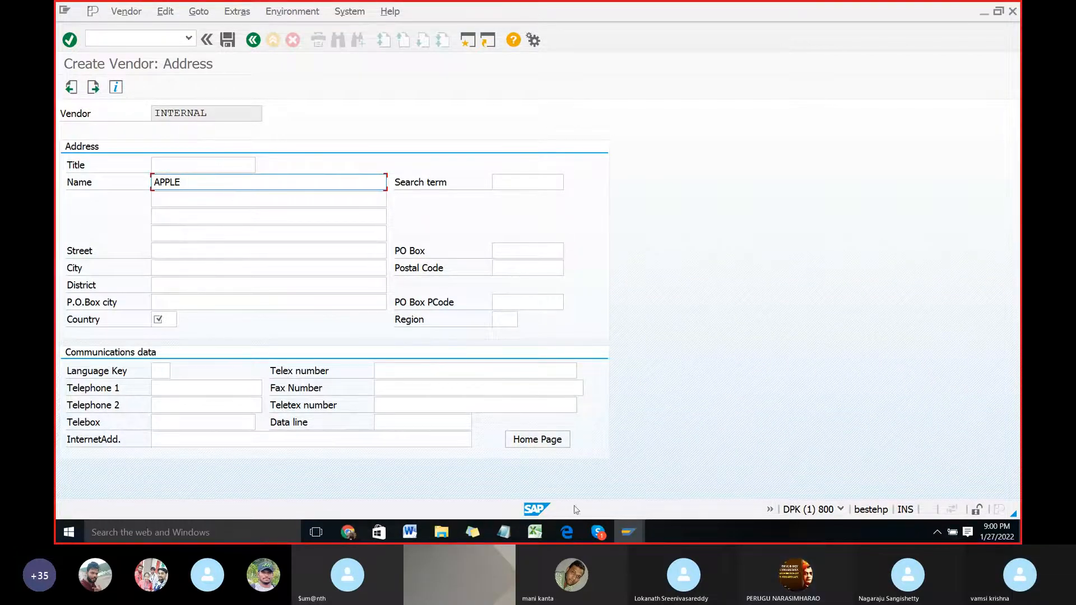
mouse_move(617, 520)
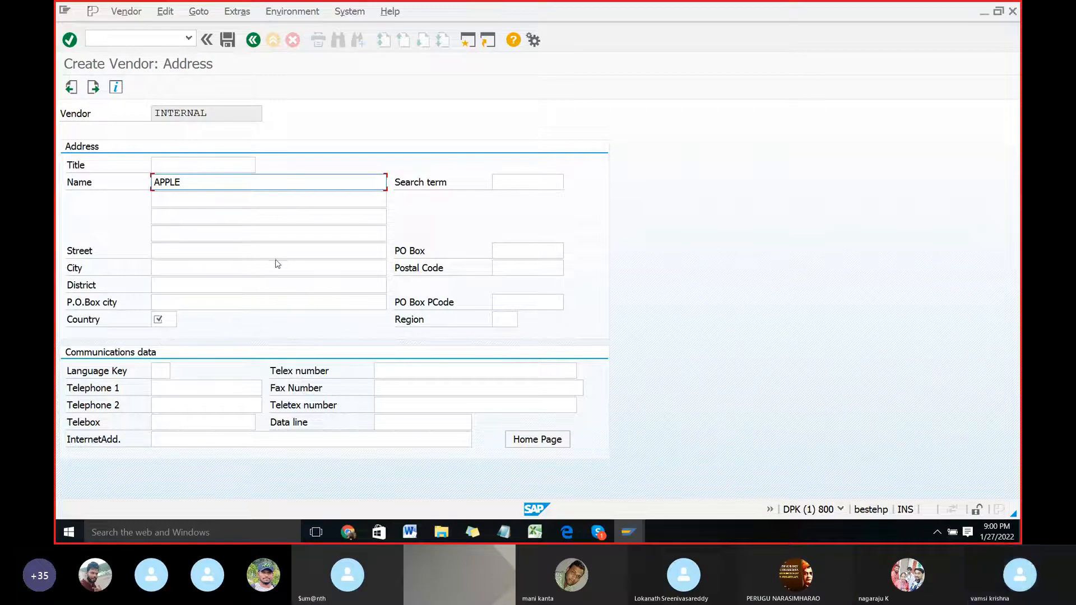
left_click(529, 253)
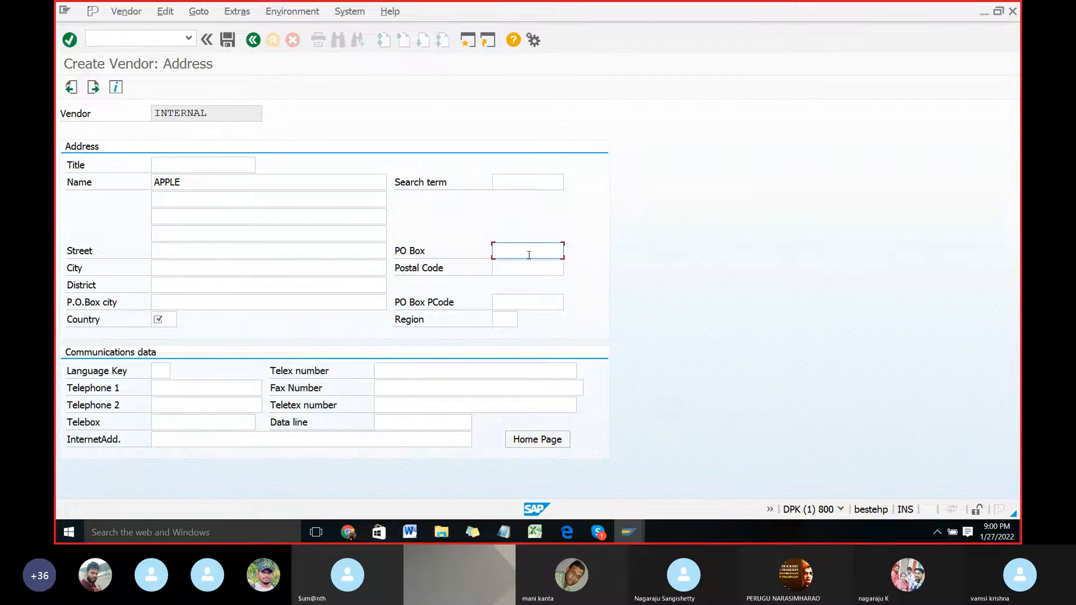
type("560103")
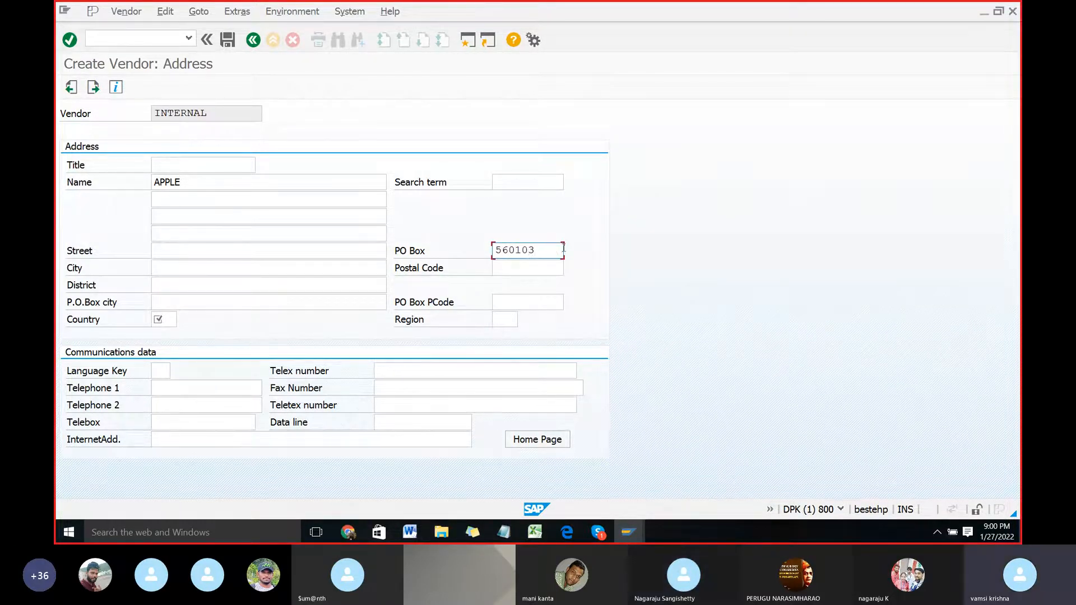
Step: Copy the PO Box value 560103 into the Postal Code and PO Box PCode fields
left_click_drag(553, 250, 470, 243)
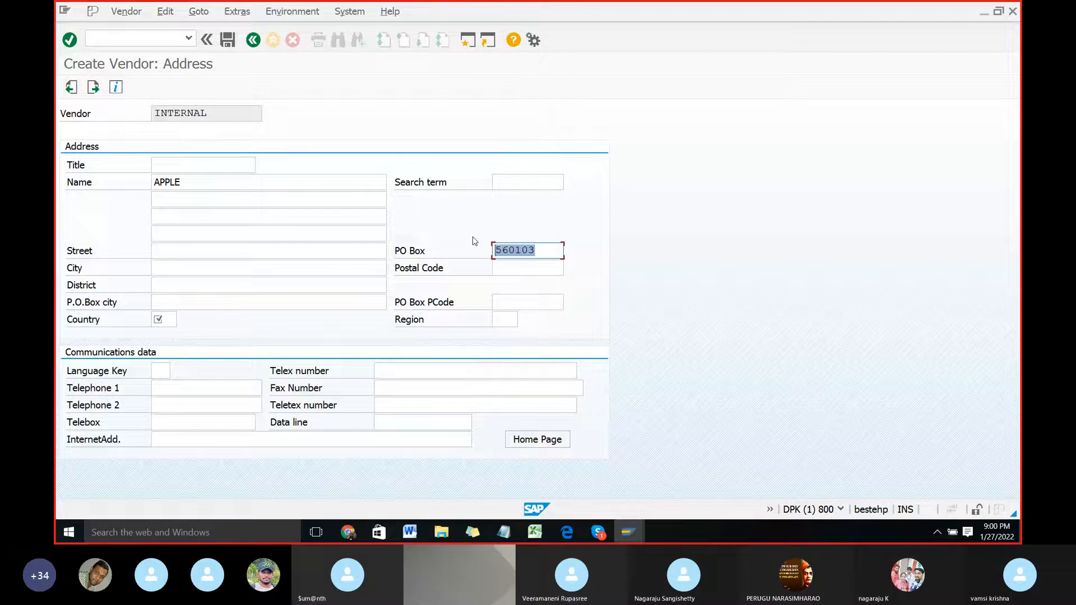
key("ctrl+c")
left_click(527, 268)
key("ctrl+v")
left_click(527, 302)
key("ctrl+v")
Step: Set the vendor's region to 10 and country to IN, and proceed to the control screen
left_click(505, 320)
type("K")
key("BackSpace")
type("10")
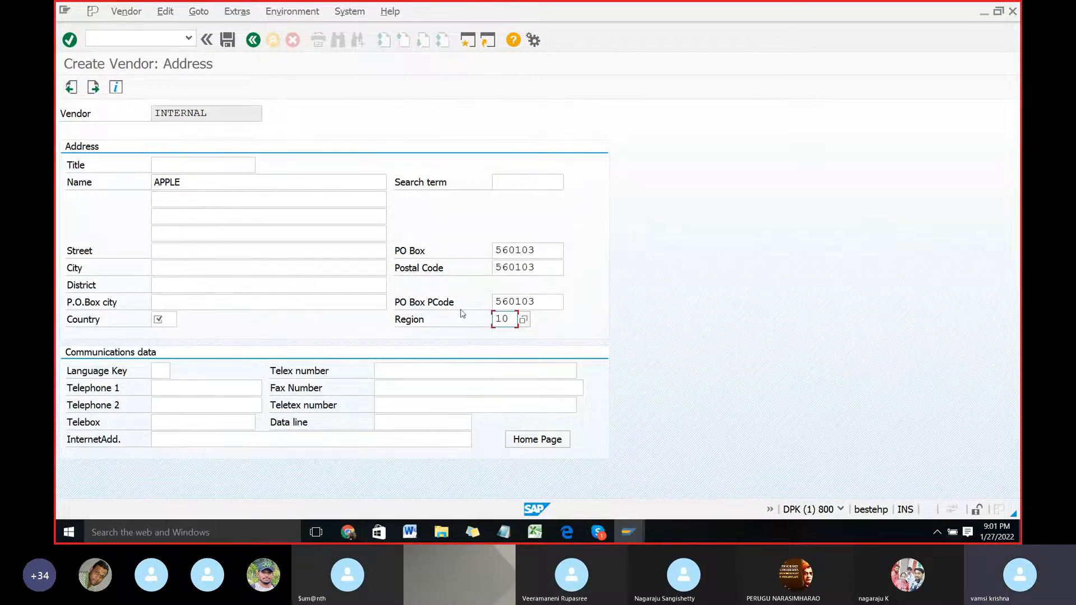
left_click(168, 325)
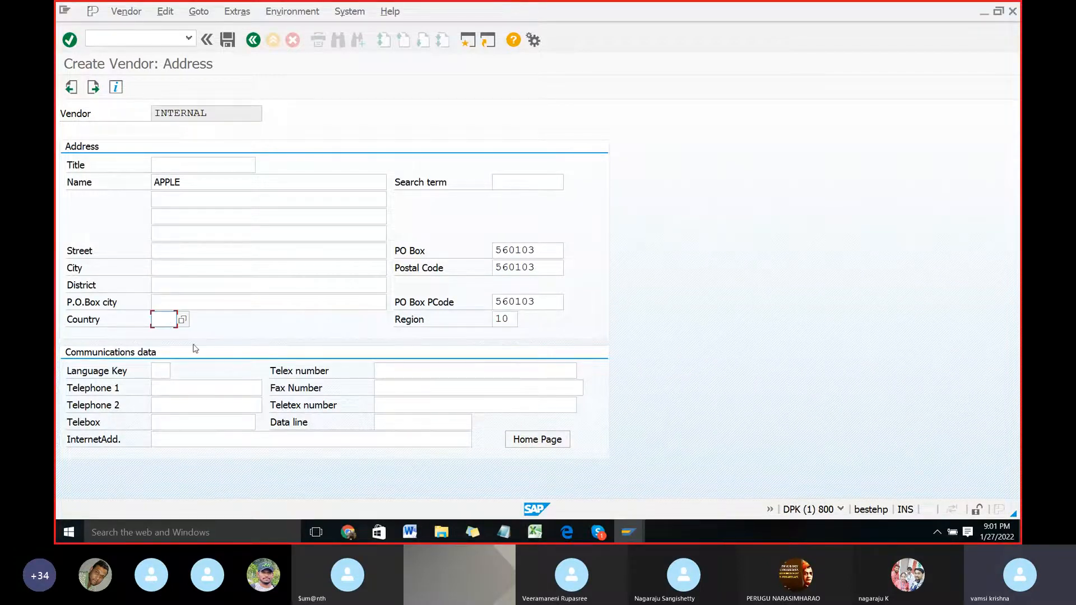
type("IN")
key("Return")
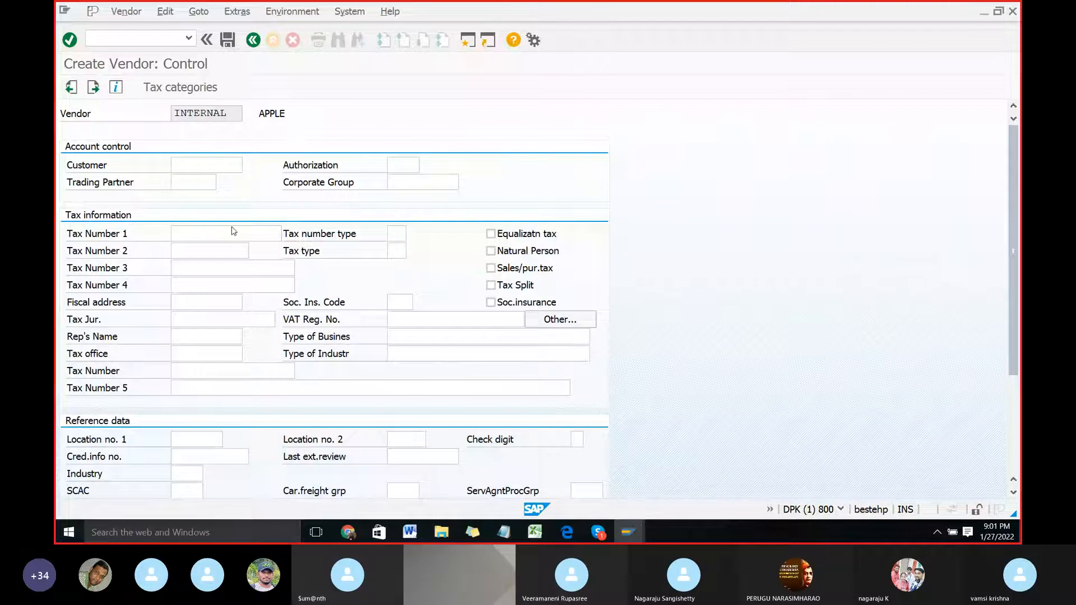
Step: Proceed through the control, payment transactions and contact persons screens without entries to reach the accounting information
key("Return")
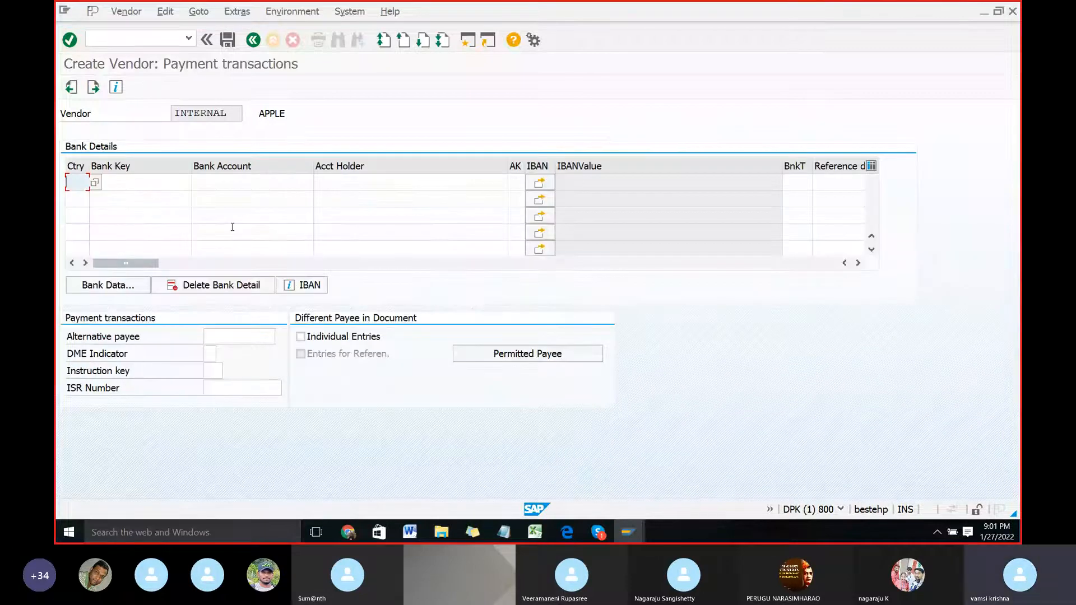
key("Return")
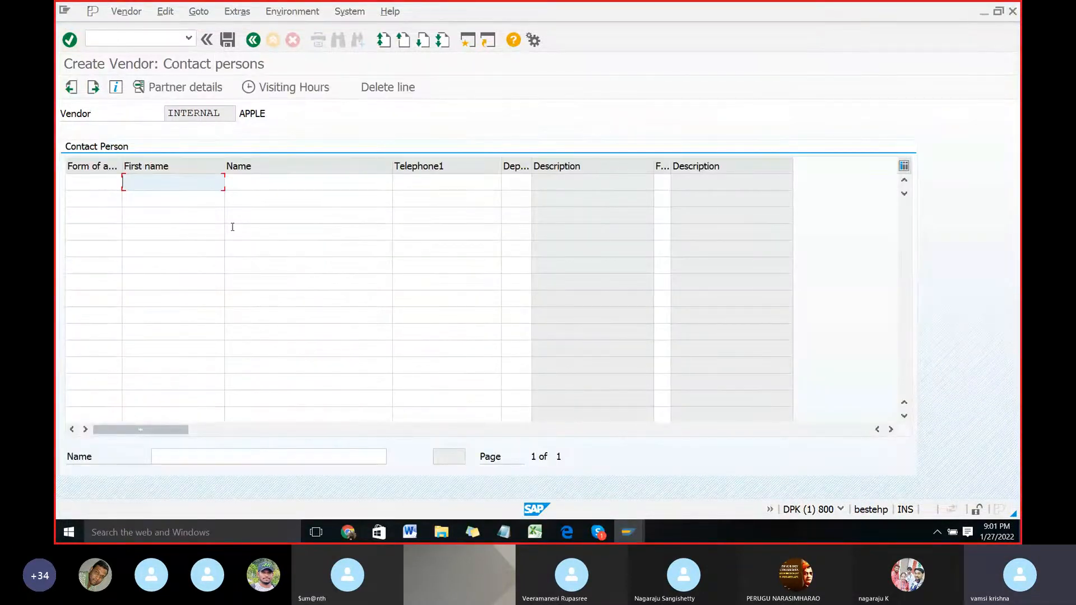
key("Return")
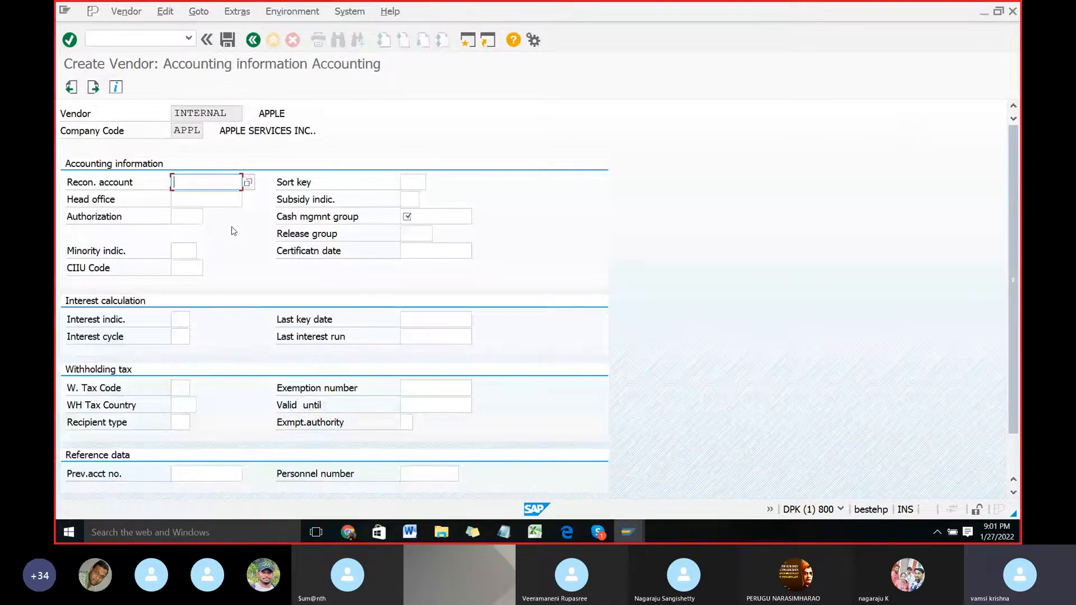
Step: Set reconciliation account 100500, sort key 001 and cash management group A4, and proceed to the payment transactions accounting screen
left_click(247, 182)
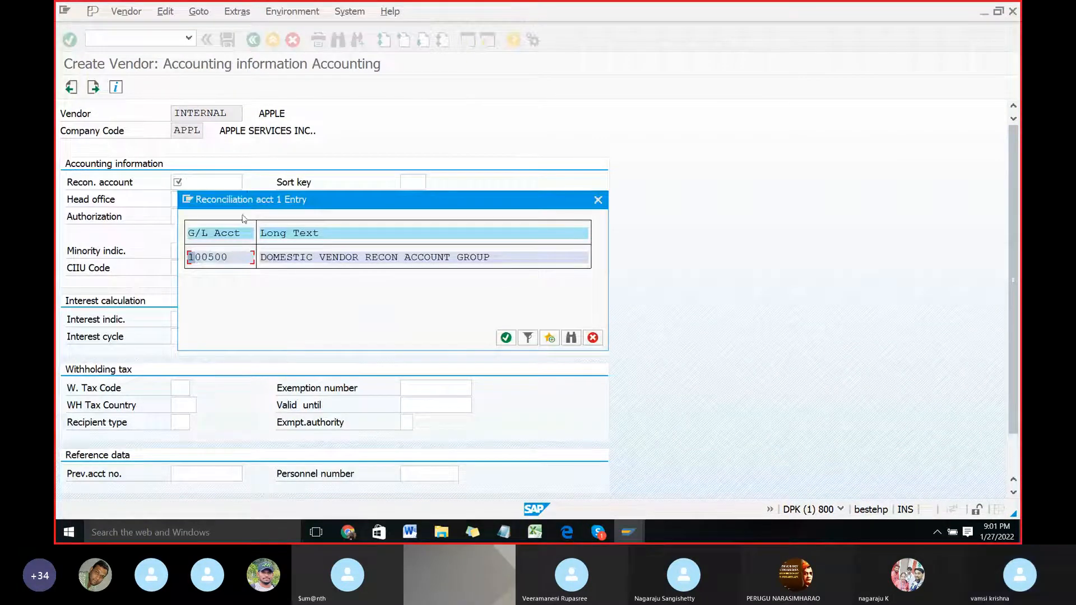
double_click(213, 258)
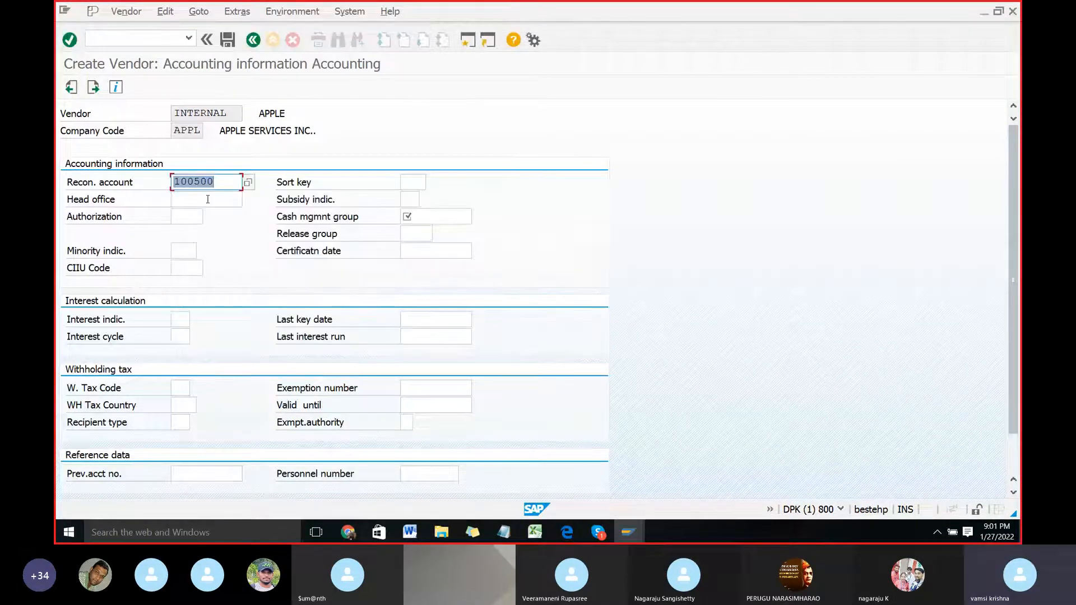
left_click(410, 180)
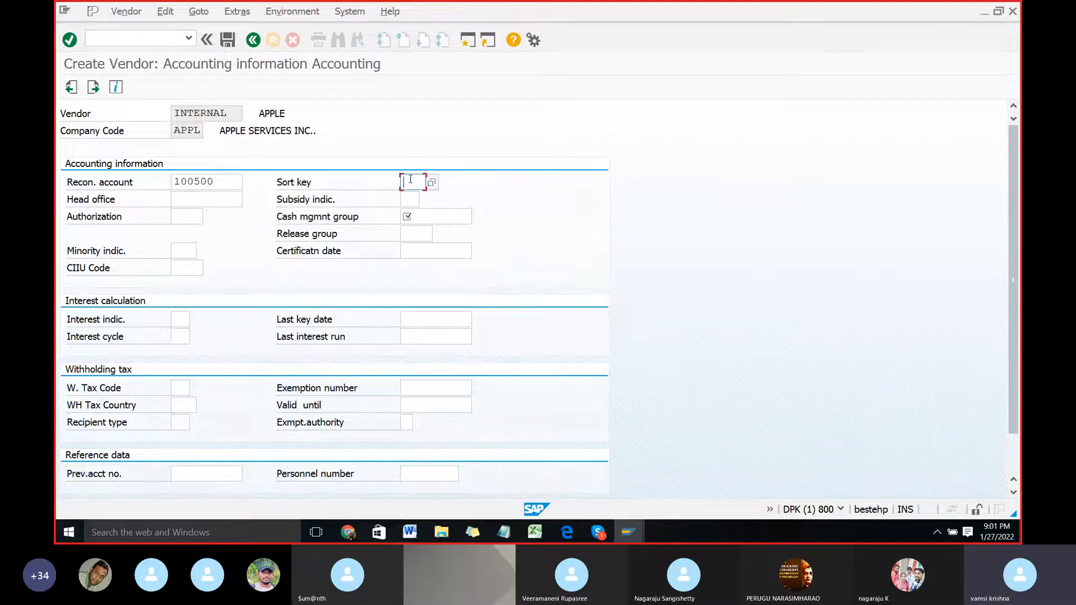
type("001")
left_click(412, 217)
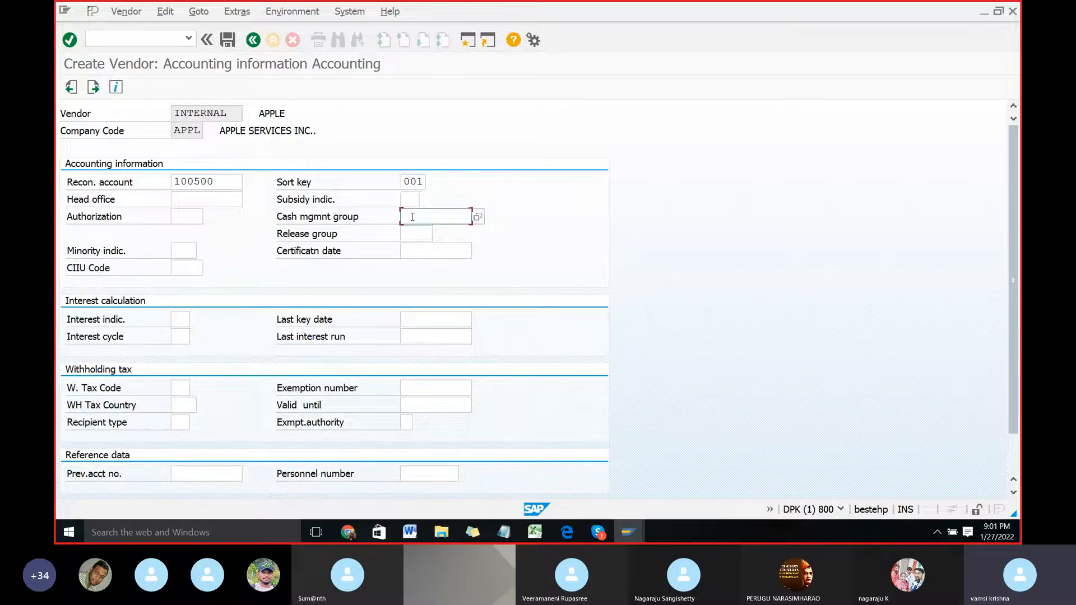
left_click(477, 217)
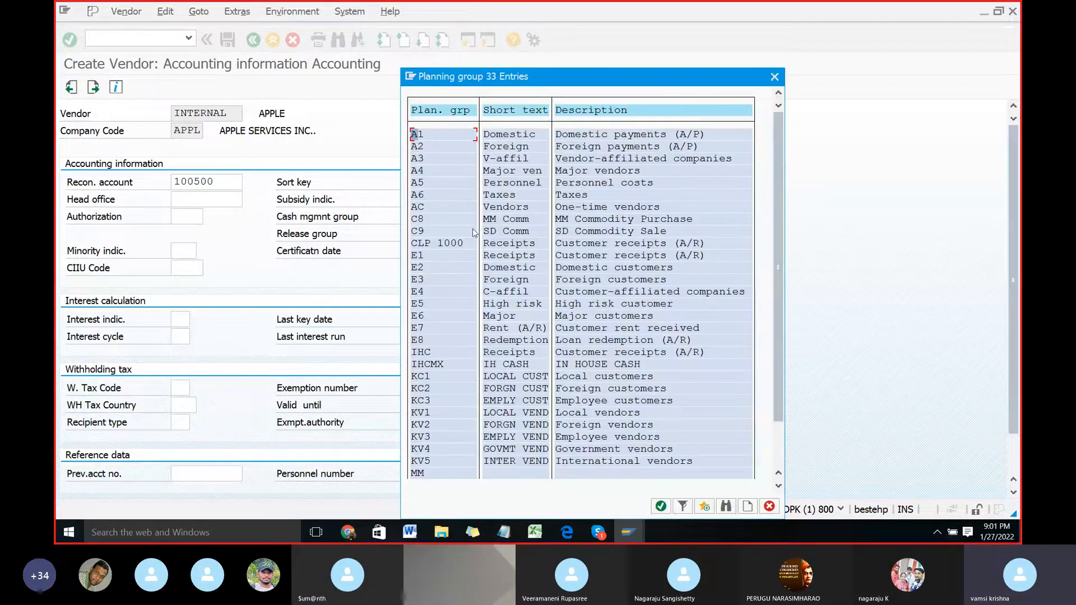
double_click(425, 171)
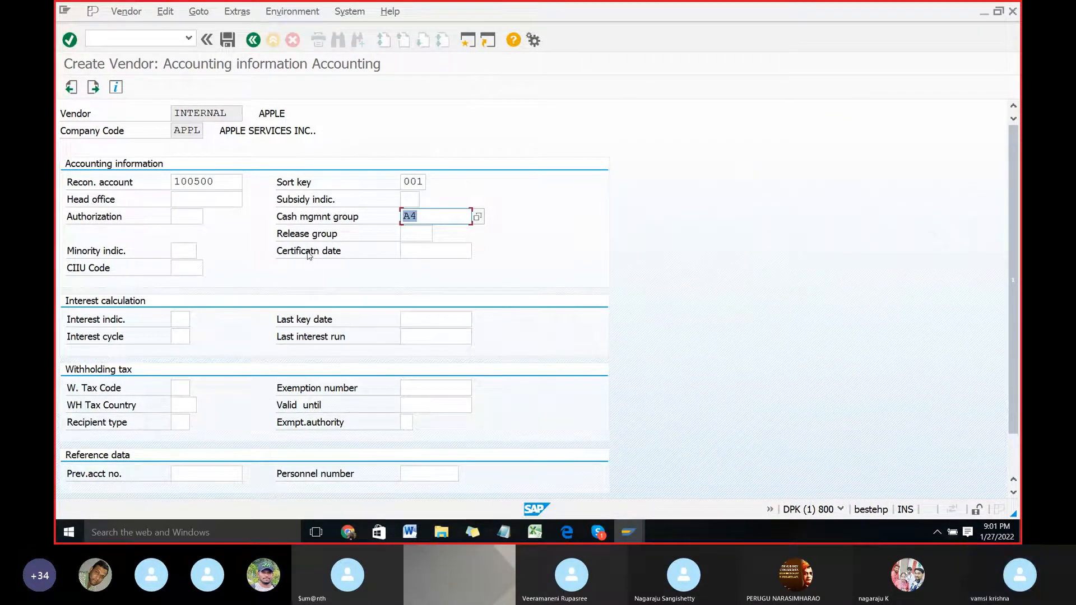
key("Return")
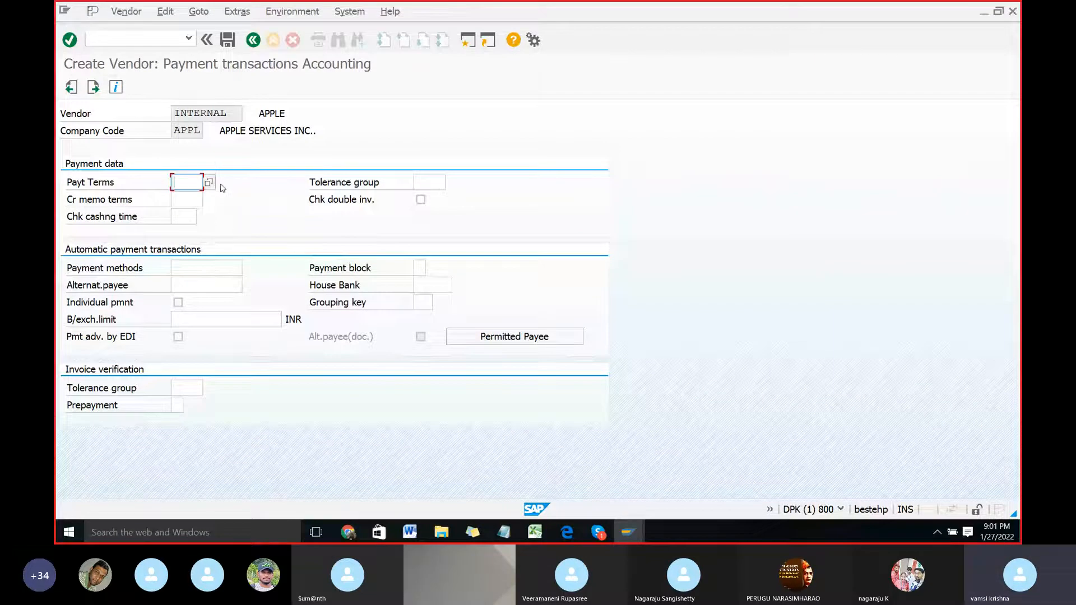
Step: Set the payment terms to 0001 and save the vendor from the correspondence screen to finish the recording
type("0001")
key("Return")
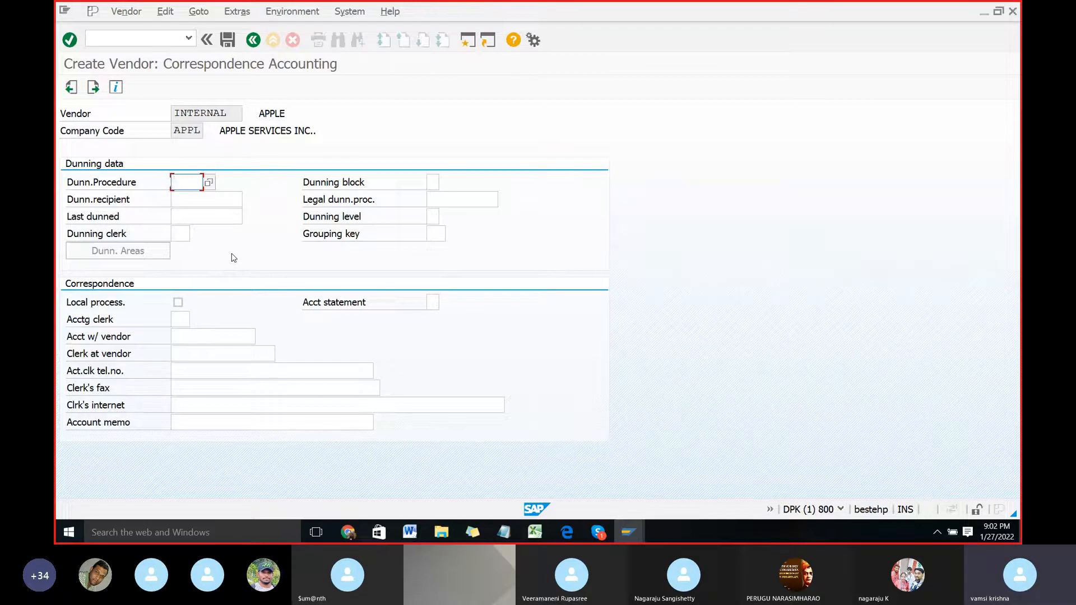
key("ctrl+s")
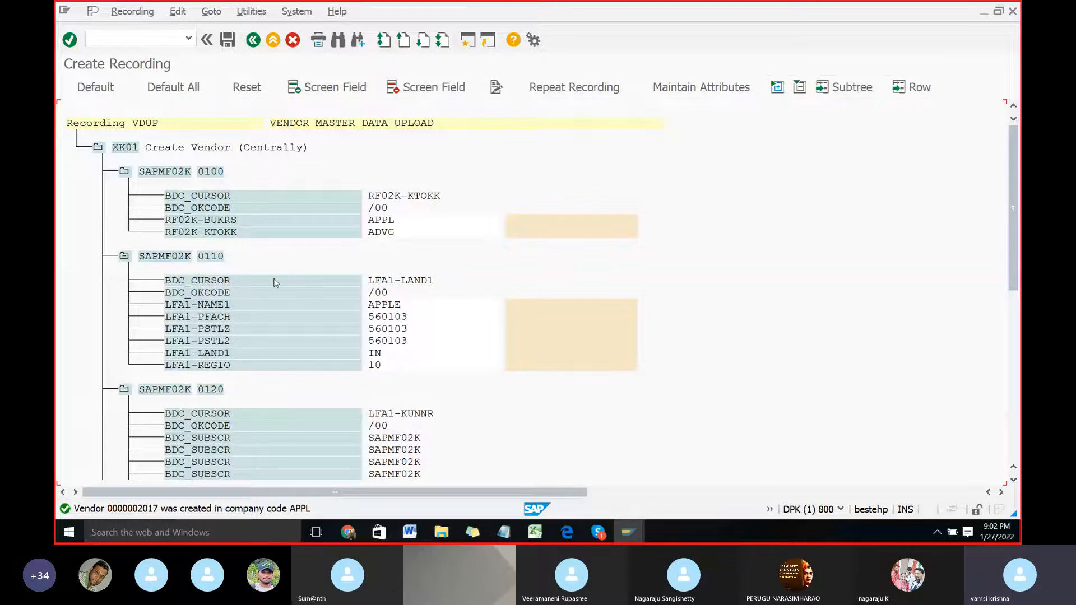
Step: Assign default field names and descriptions to all recorded fields and review them throughout the VDUP recording
left_click(174, 90)
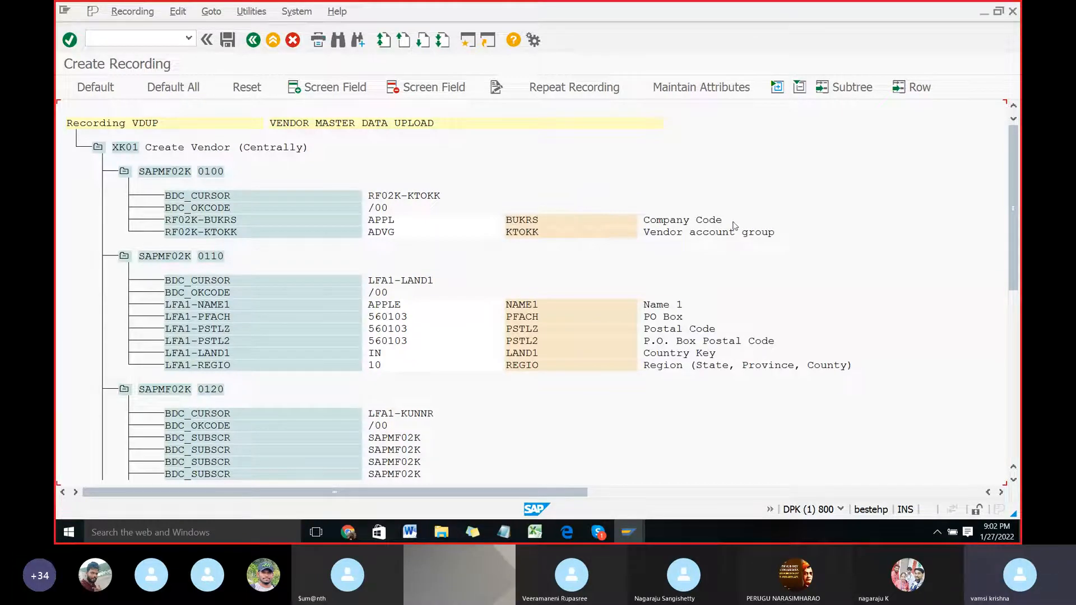
scroll(683, 322, "down", 2)
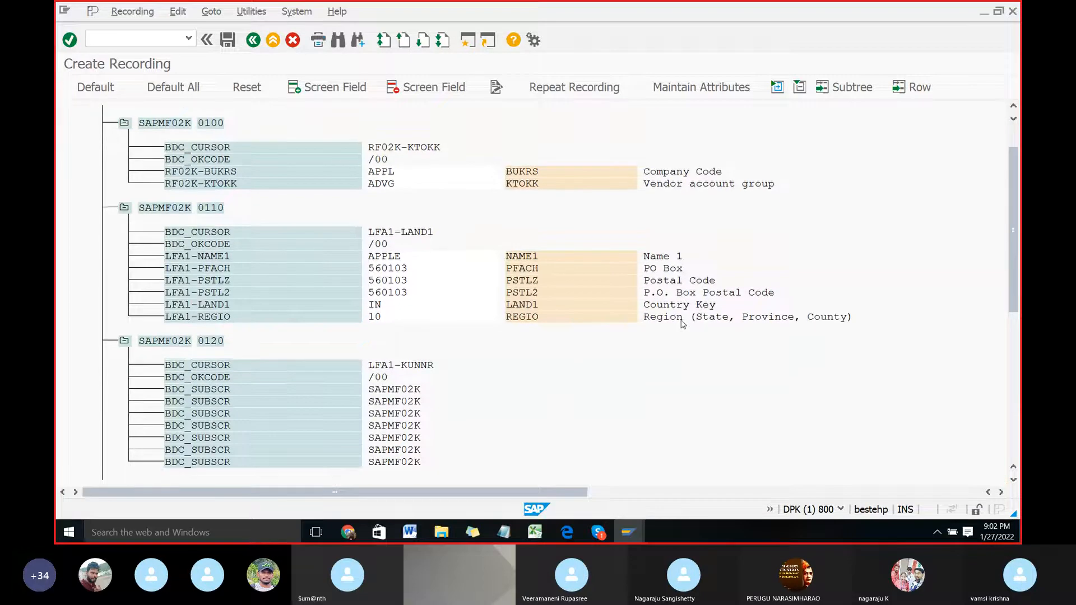
scroll(683, 324, "up", 1)
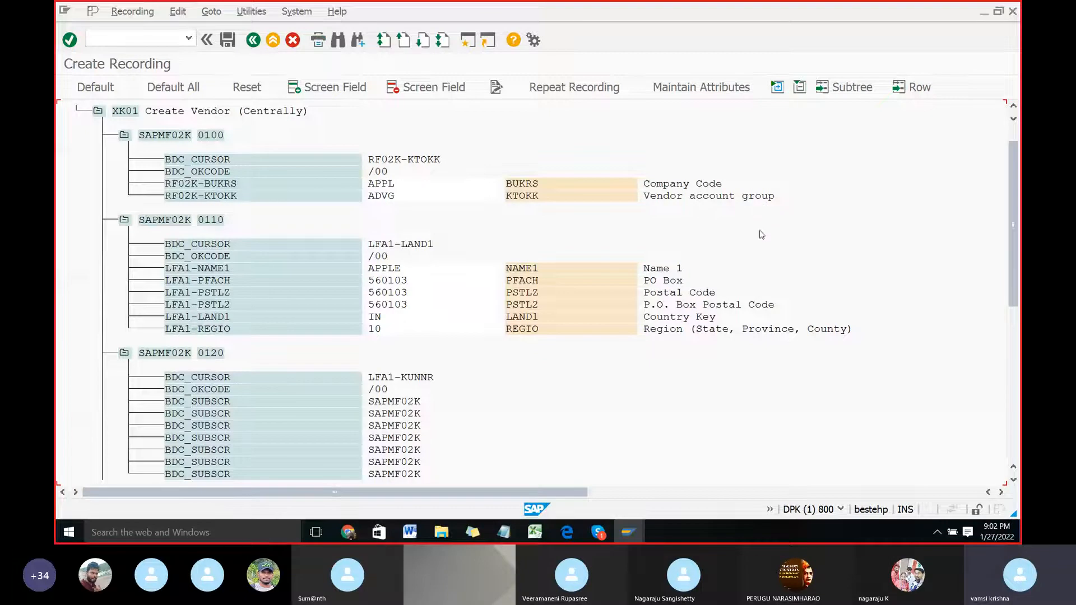
scroll(642, 233, "down", 3)
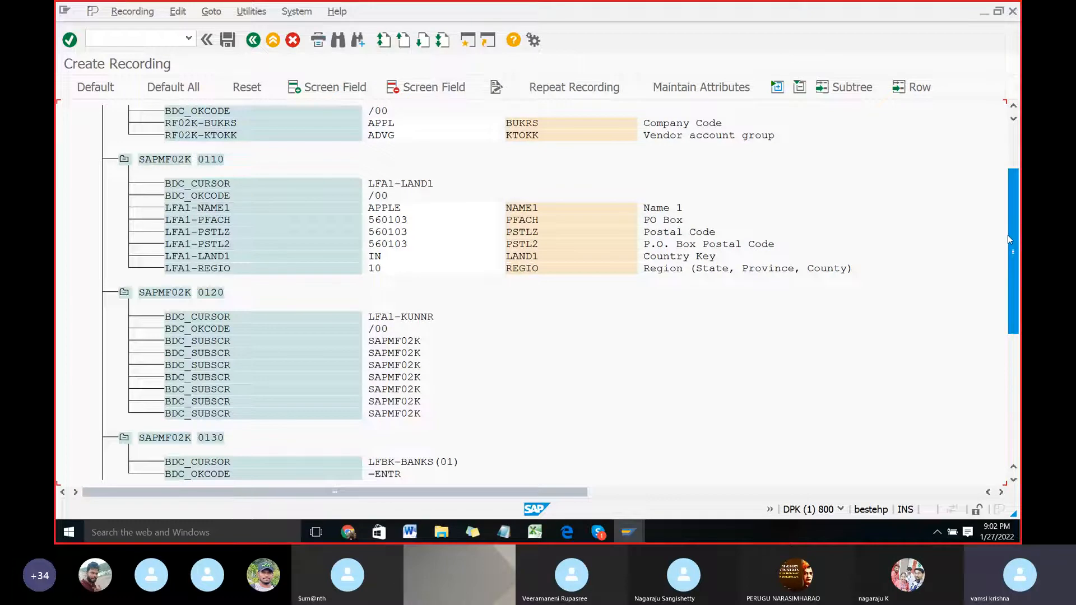
left_click_drag(1010, 226, 862, 240)
left_click_drag(1009, 251, 1012, 411)
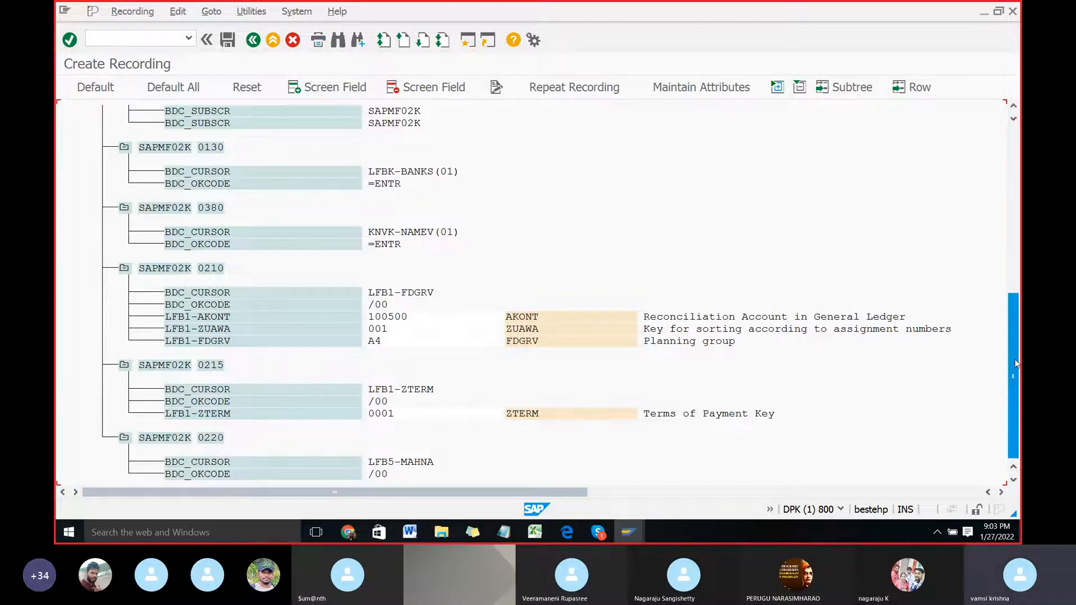
left_click_drag(1012, 359, 1011, 206)
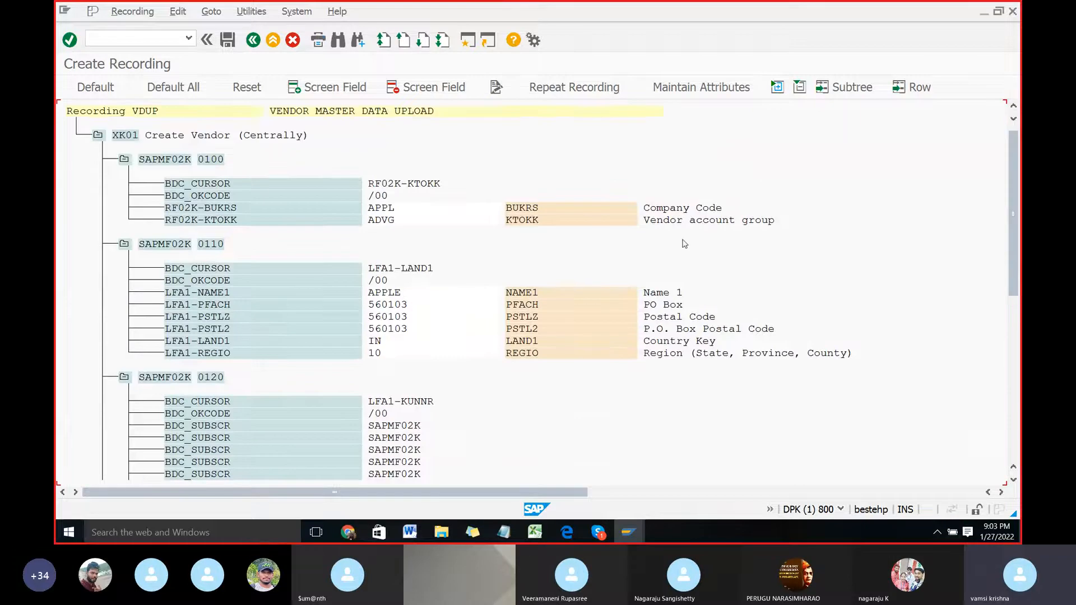
Step: Open a new blank Excel workbook, dismiss the Office activation wizard and return to the SAP recording
right_click(534, 532)
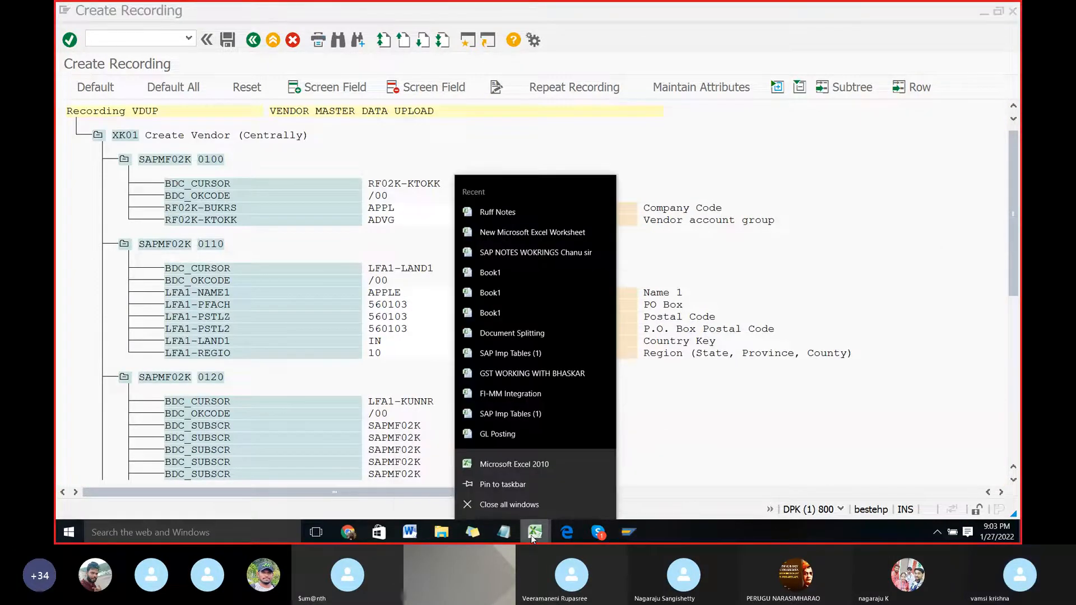
left_click(523, 465)
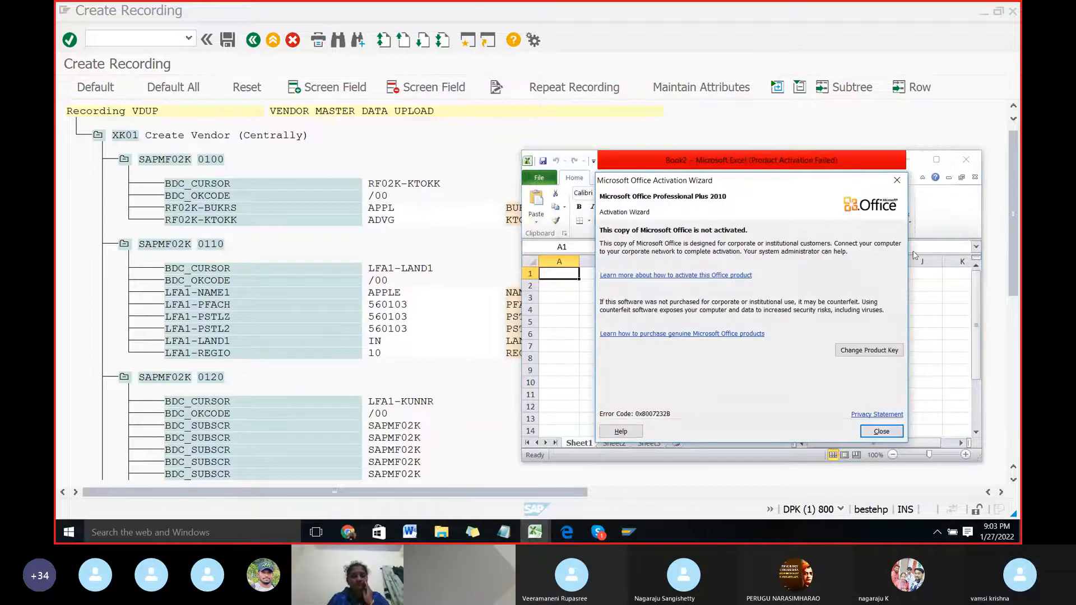
left_click(896, 180)
left_click(627, 4)
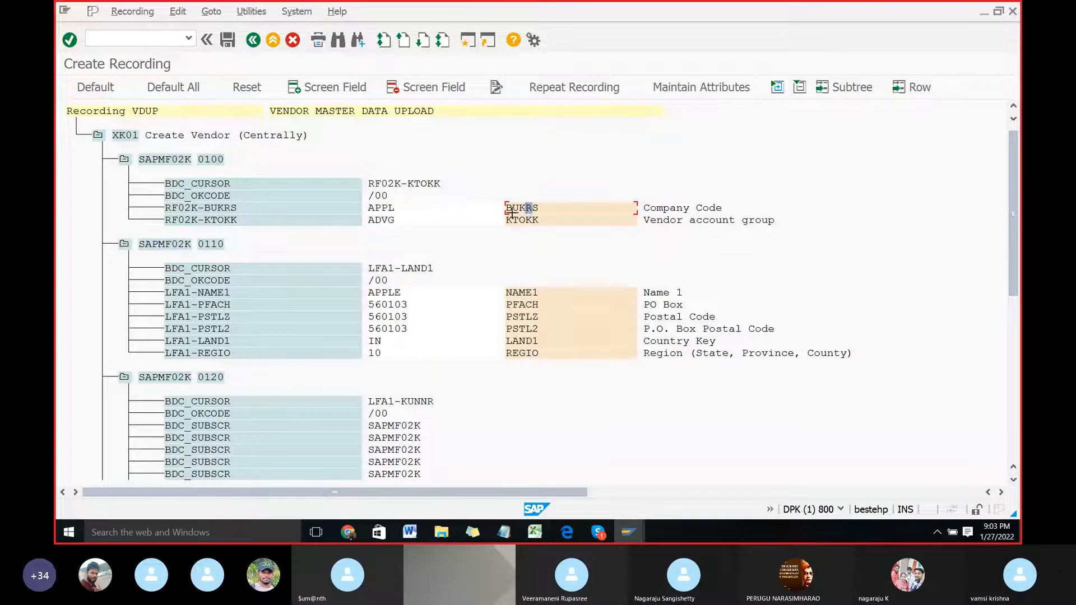
Step: Copy the field names and descriptions from BUKRS through REGIO into the new Excel workbook, starting at cell A2
left_click_drag(505, 201, 859, 361)
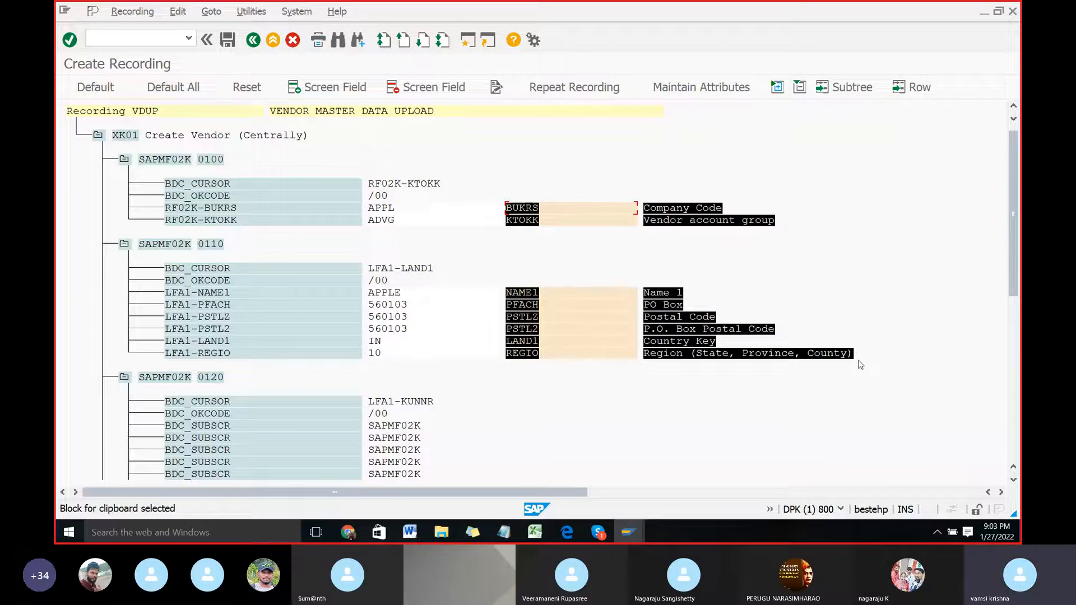
key("ctrl+c")
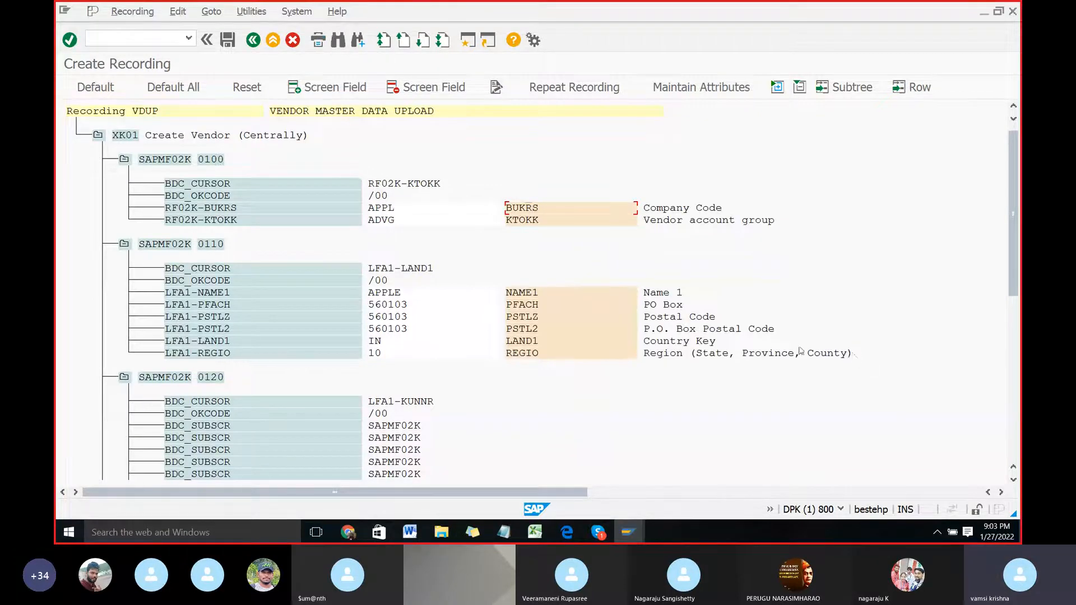
left_click(560, 286)
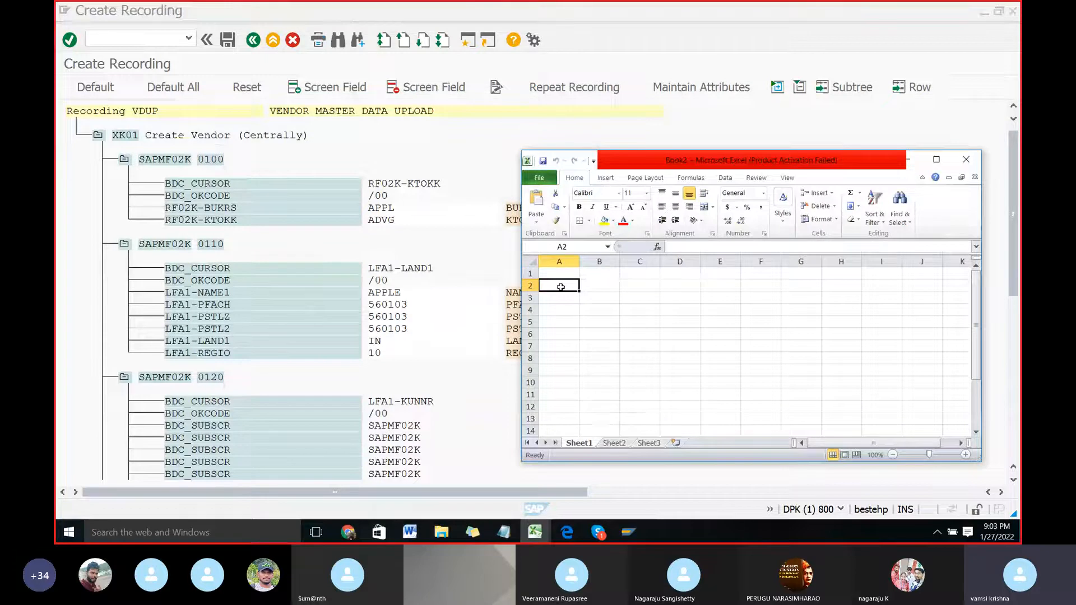
key("ctrl+v")
scroll(603, 322, "down", 6)
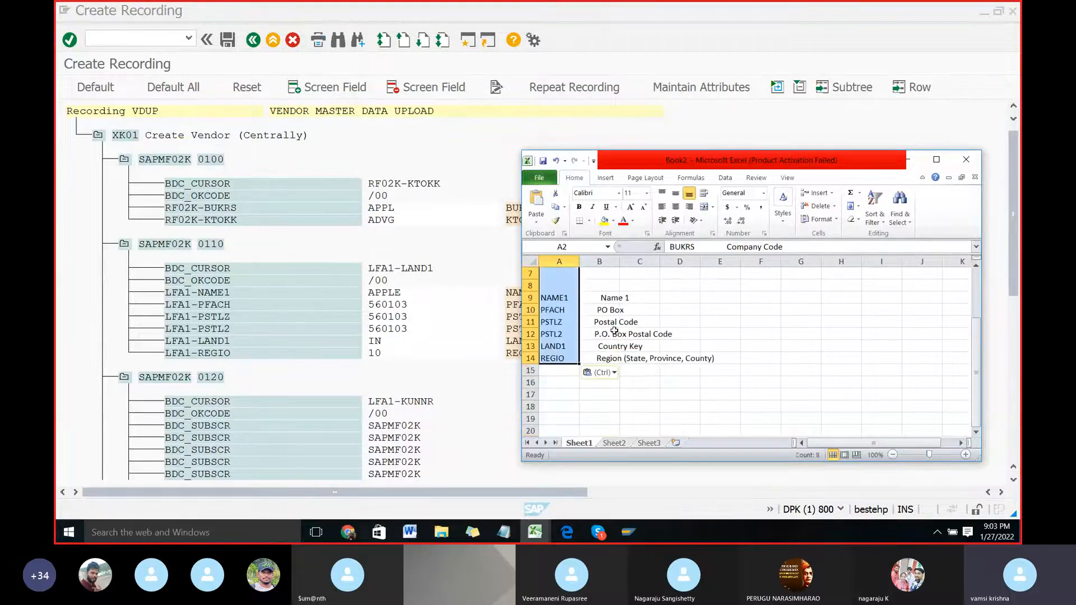
Step: Try to copy the AKONT through ZTERM field names and descriptions from the SAP recording into the Excel sheet starting at cell A15
key("alt+Tab")
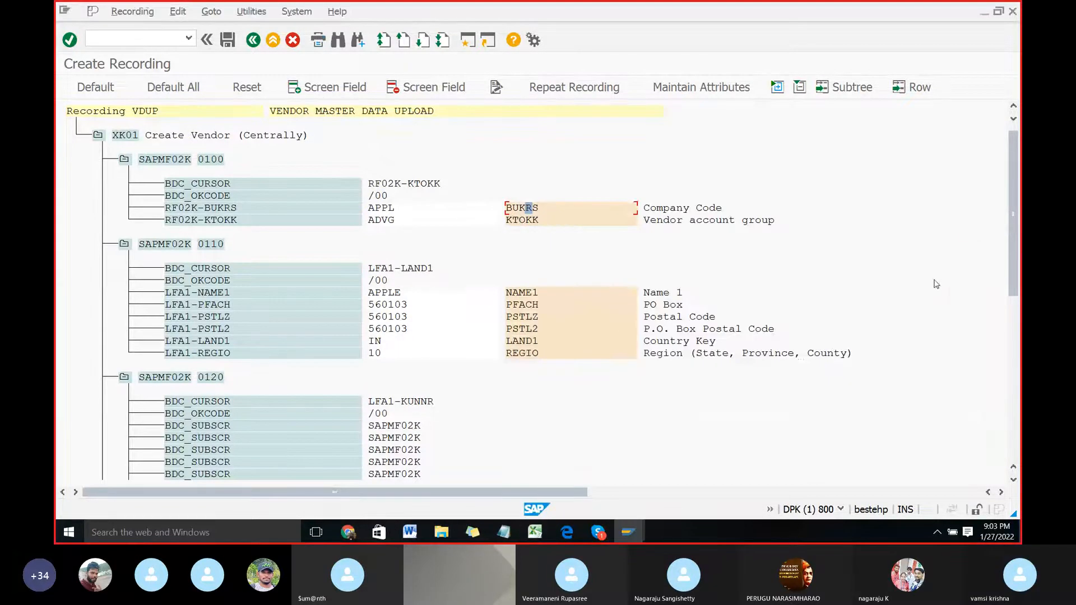
left_click_drag(1013, 185, 1010, 330)
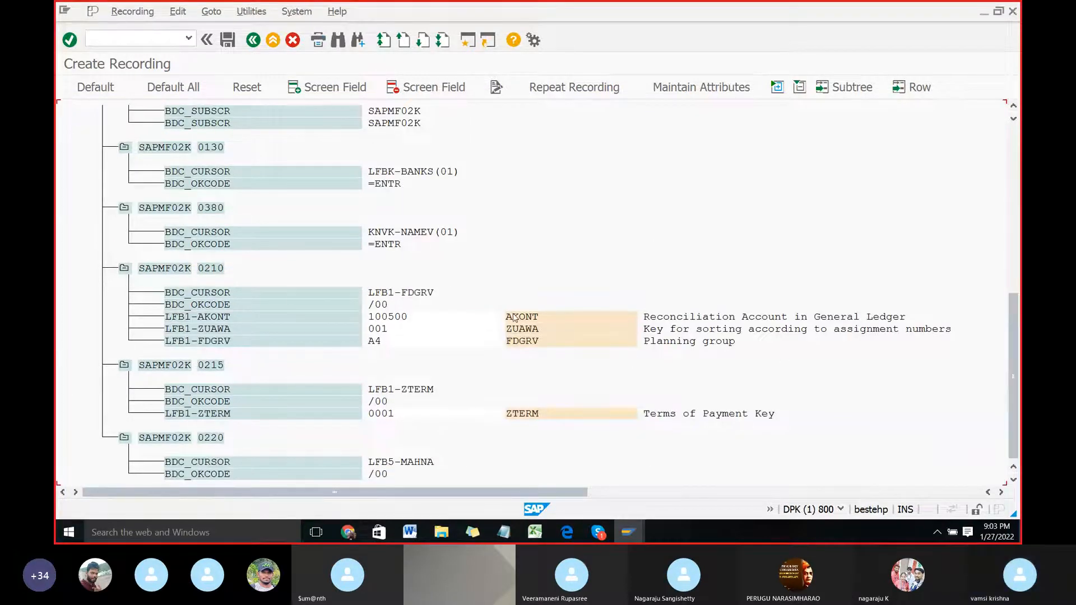
left_click_drag(507, 310, 776, 420)
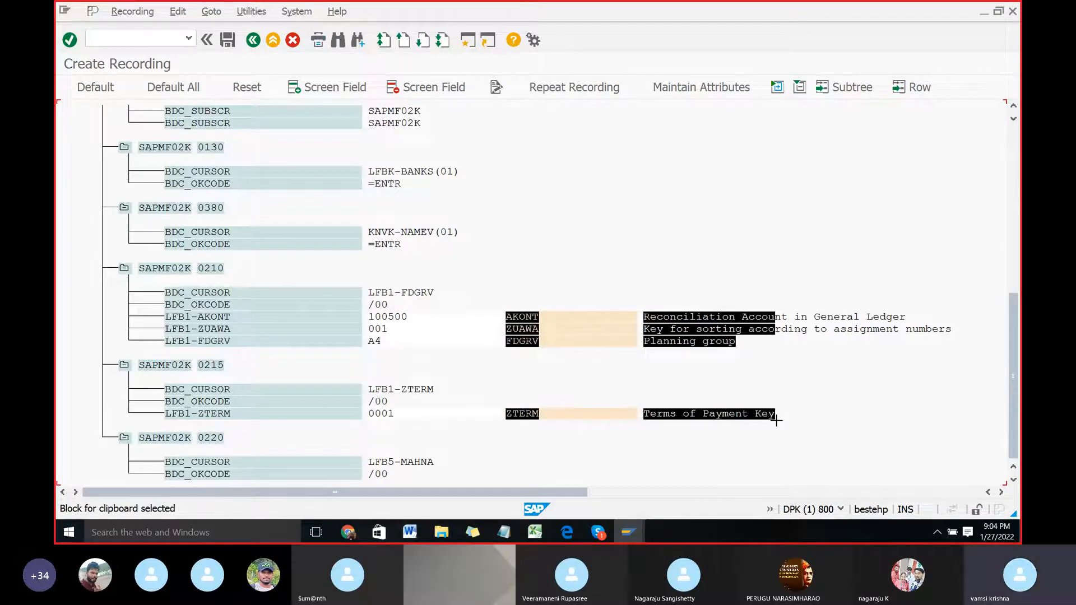
key("ctrl+c")
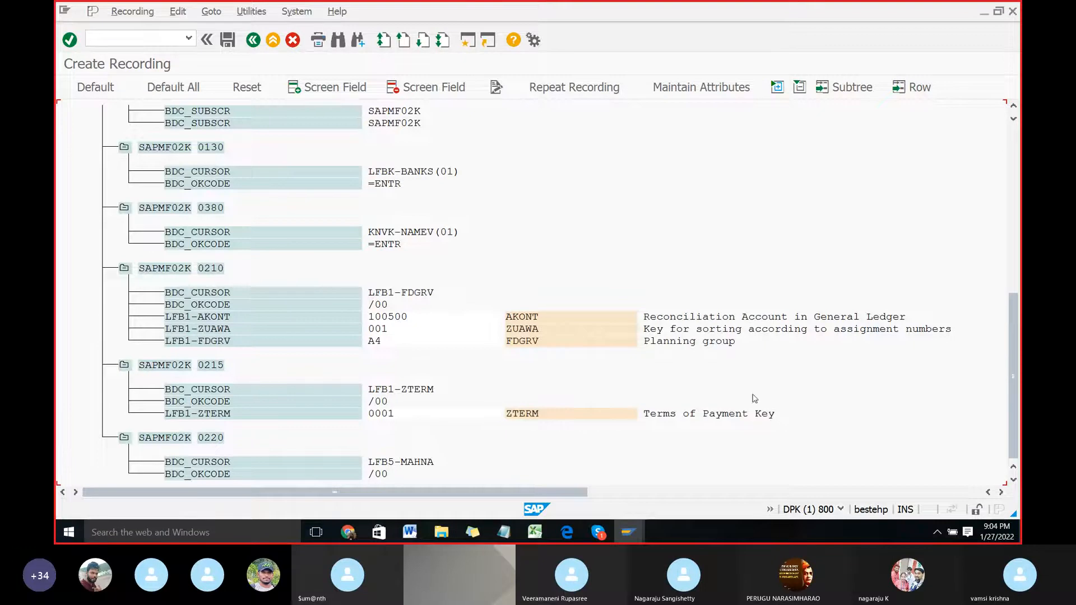
key("alt+Tab")
scroll(573, 329, "up", 4)
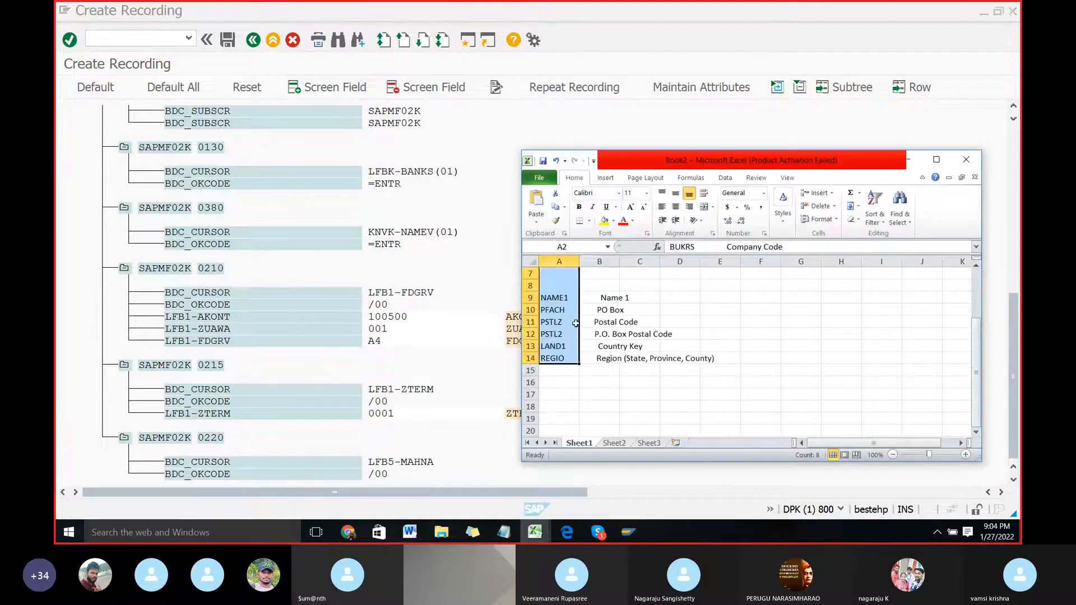
left_click(556, 371)
key("ctrl+v")
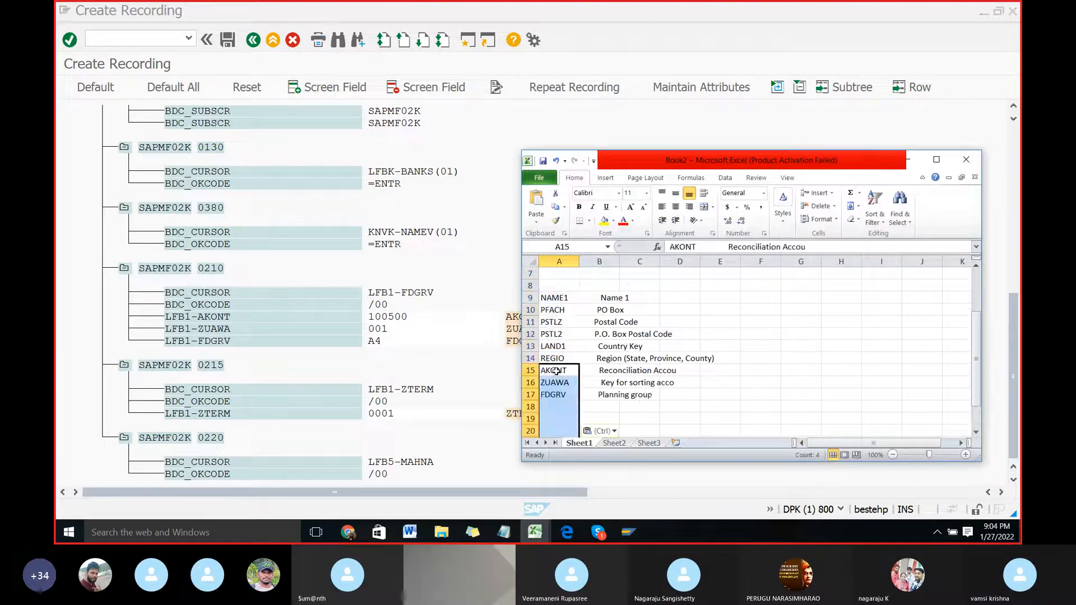
scroll(577, 370, "down", 2)
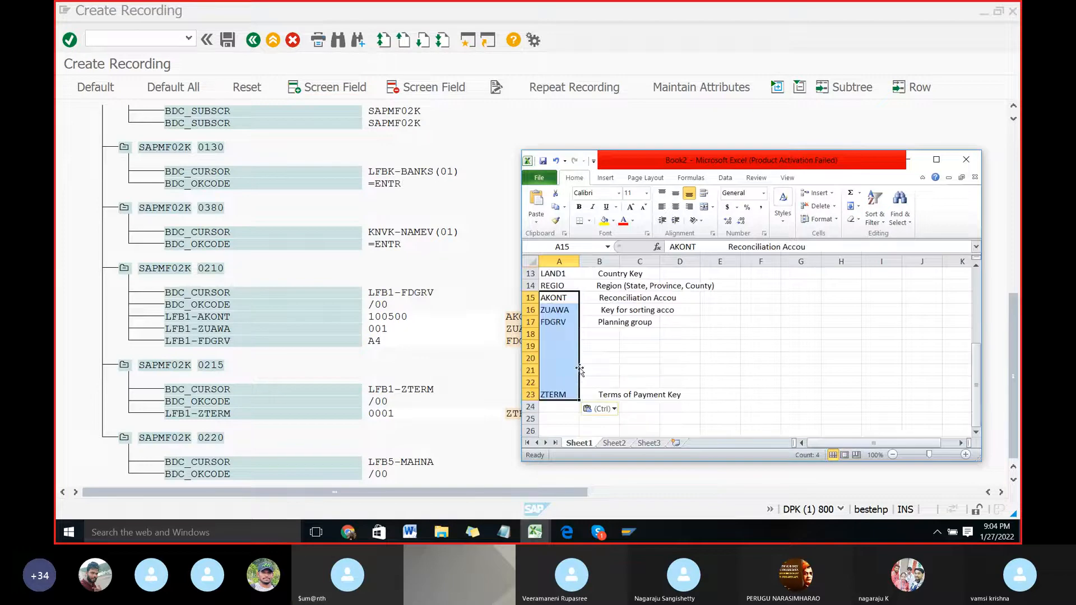
key("alt")
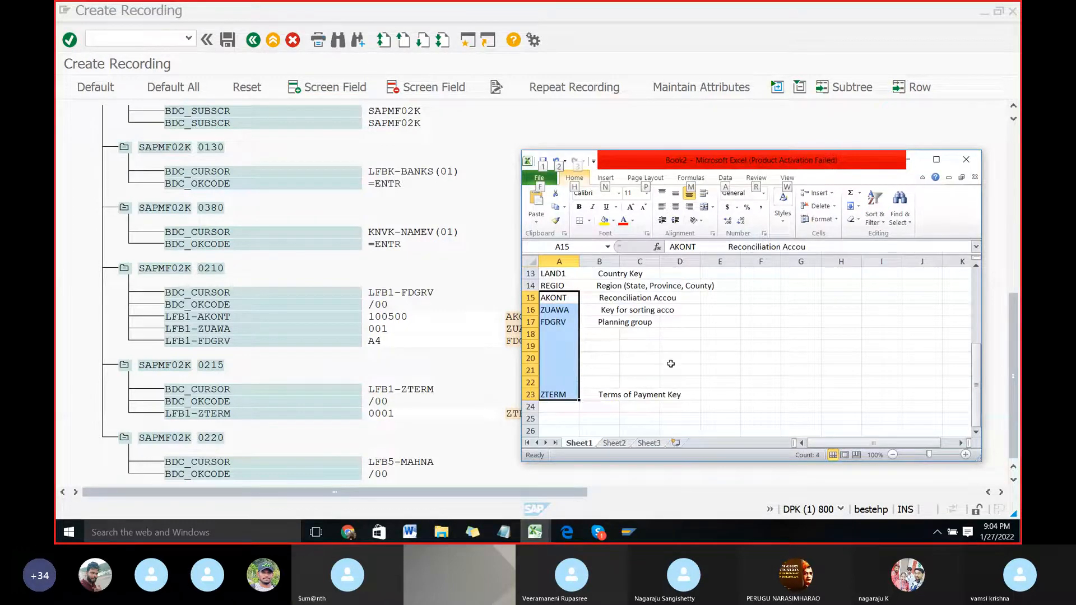
key("ctrl+z")
Step: Copy the AKONT through ZTERM field names with their full-length descriptions from the SAP recording into Excel, starting at cell A15
key("alt+Tab")
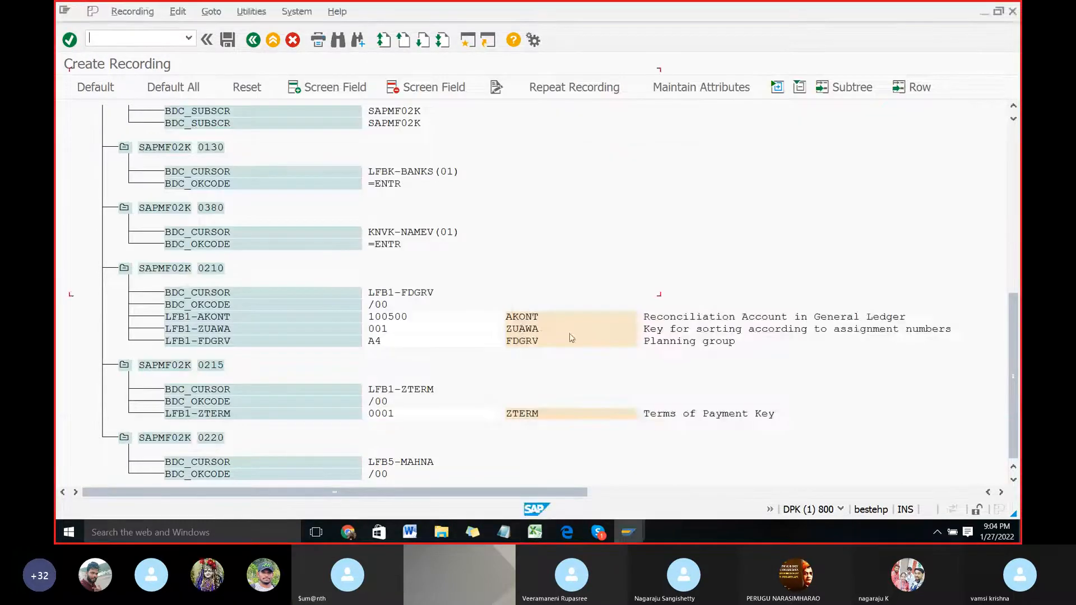
left_click(511, 320)
key("ctrl+y")
left_click_drag(506, 311, 958, 435)
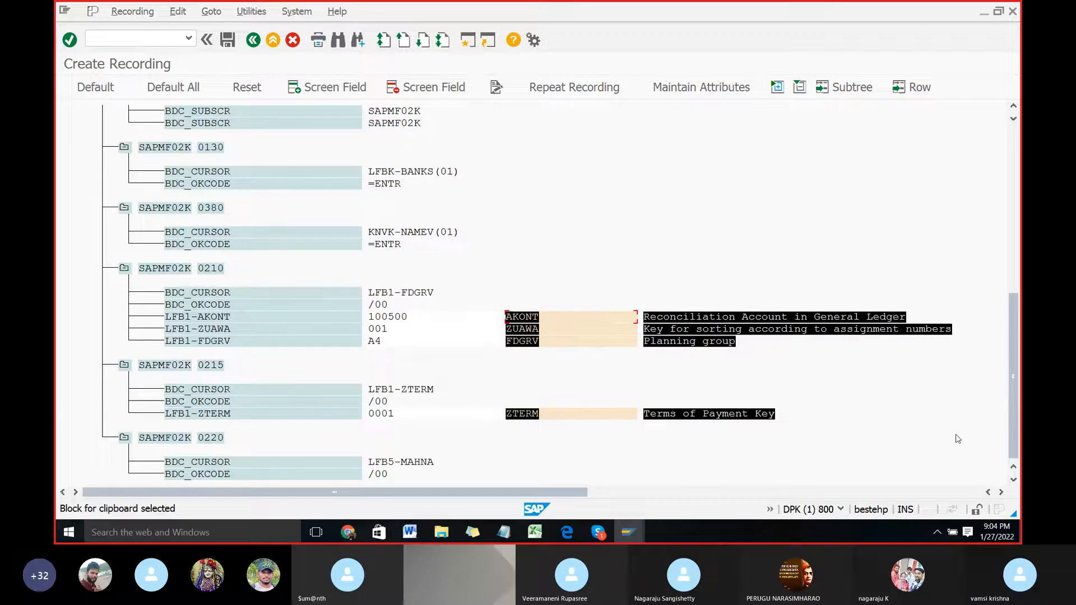
key("ctrl+c")
key("alt+Tab")
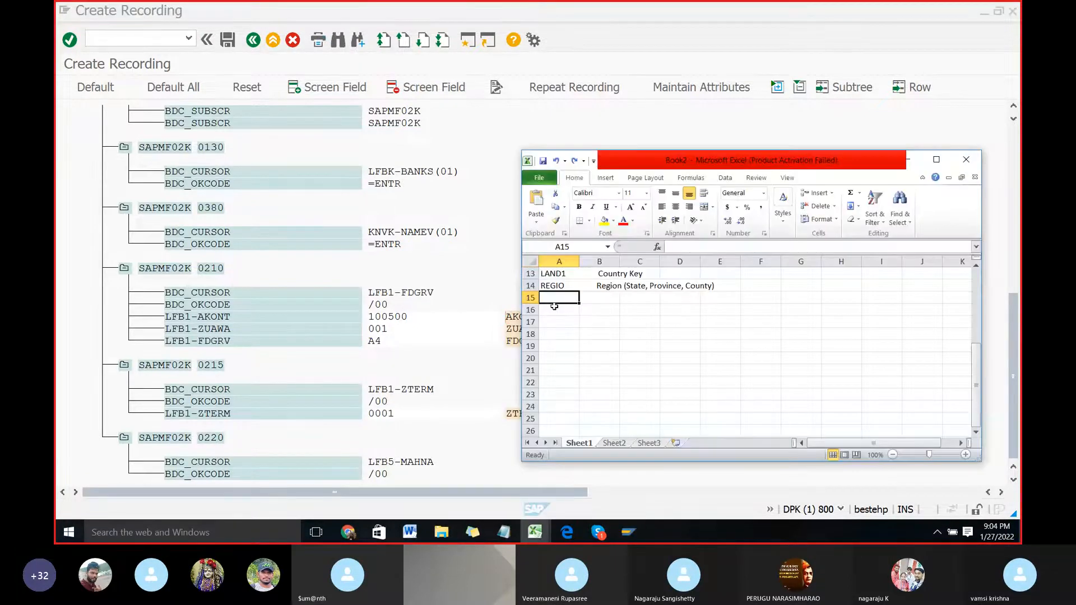
key("ctrl+v")
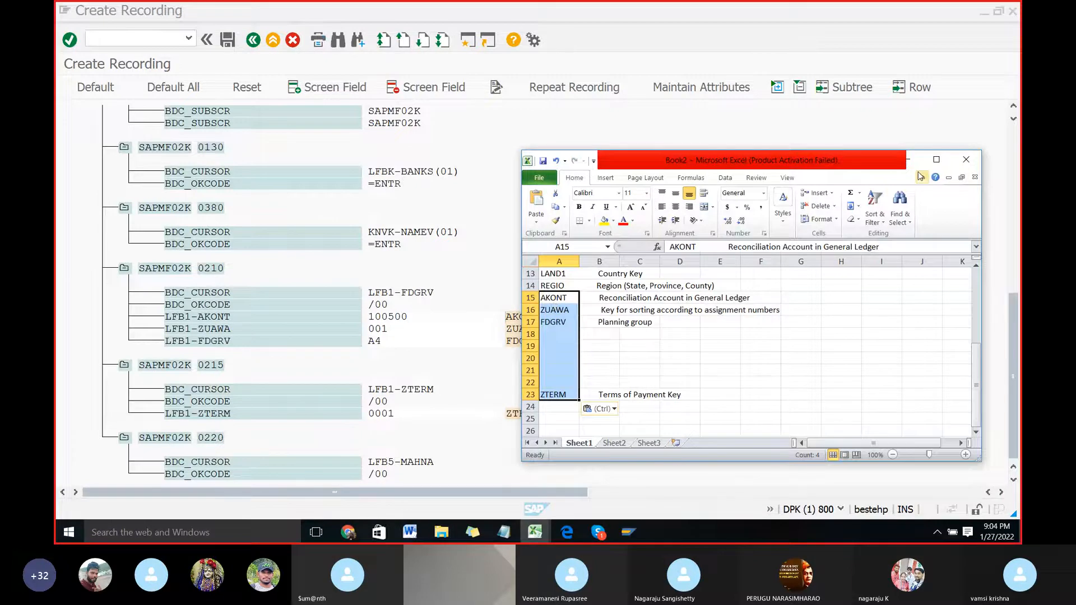
Step: Delete the blank rows between KTOKK and NAME1, between FDGRV and ZTERM, and above BUKRS in Sheet1
left_click(936, 159)
scroll(278, 269, "up", 4)
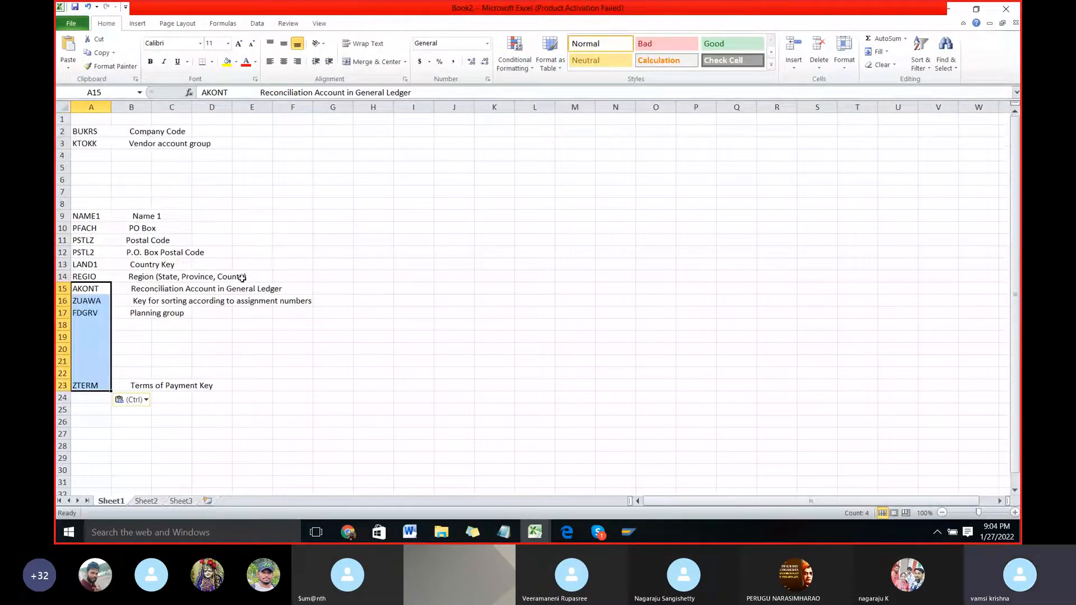
left_click_drag(88, 155, 89, 205)
key("shift+space")
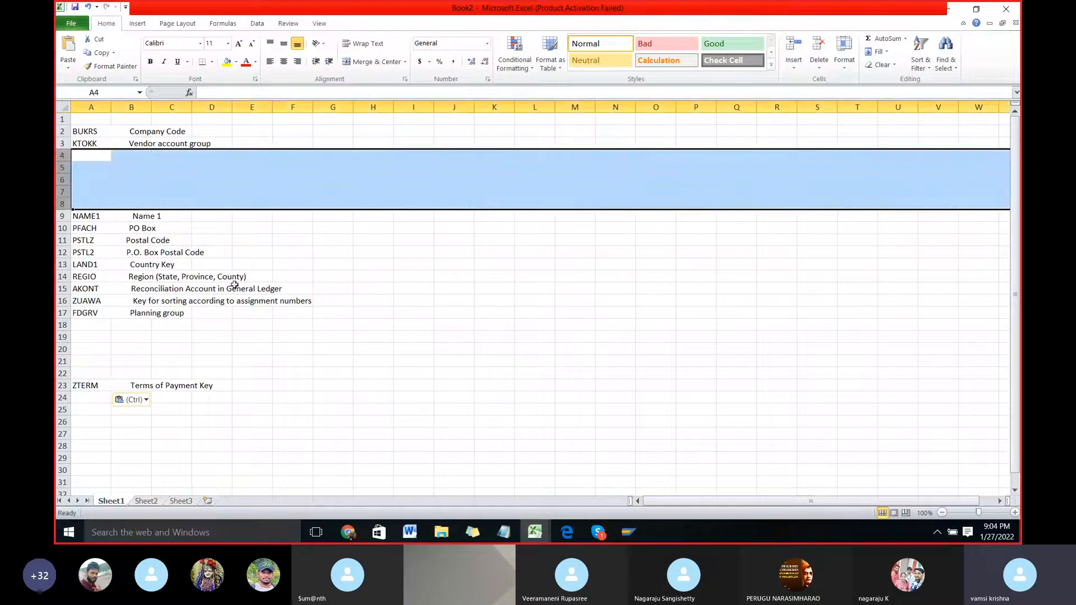
key("ctrl+minus")
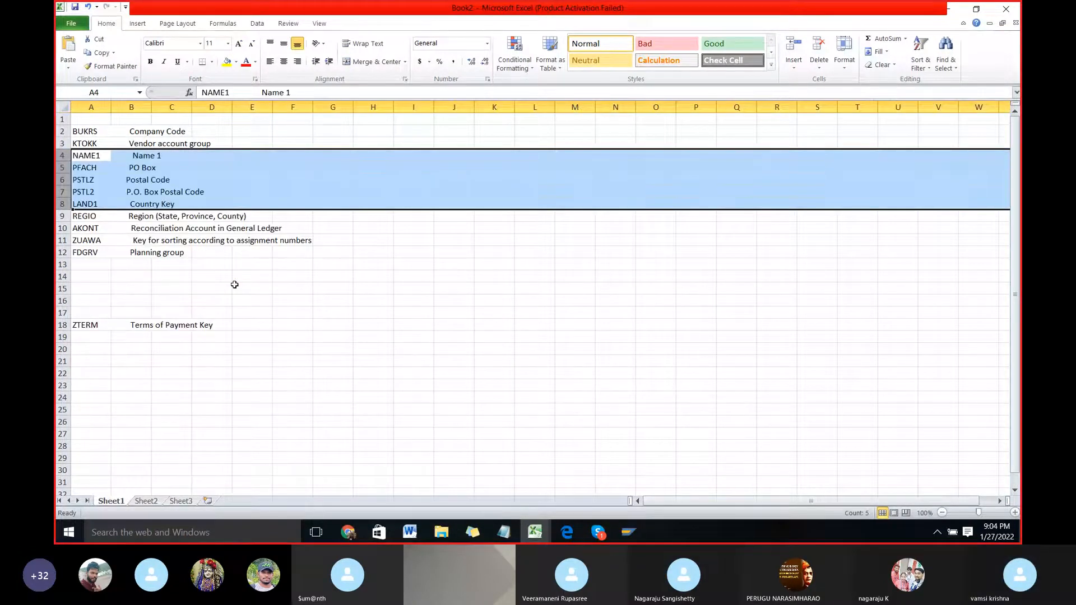
left_click_drag(96, 265, 96, 318)
key("shift+space")
key("ctrl+minus")
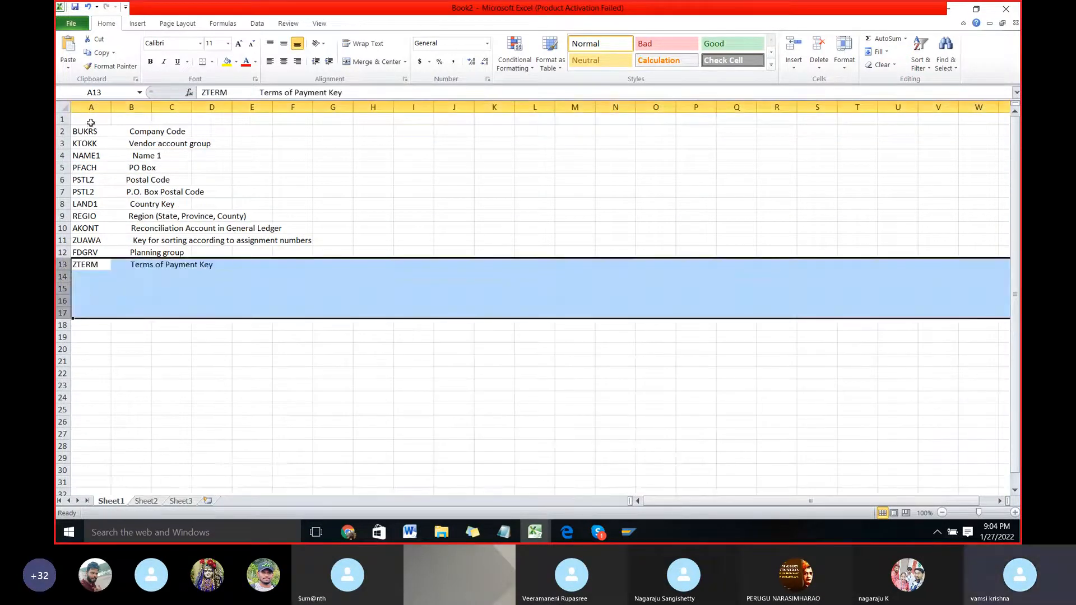
left_click(90, 122)
key("shift+space")
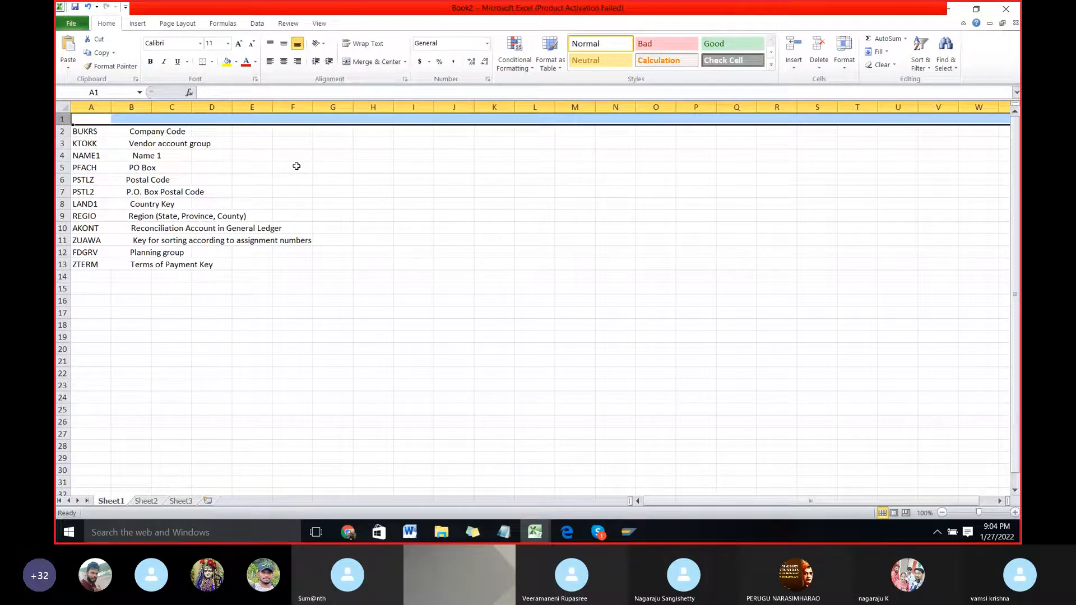
key("ctrl+minus")
left_click(121, 238)
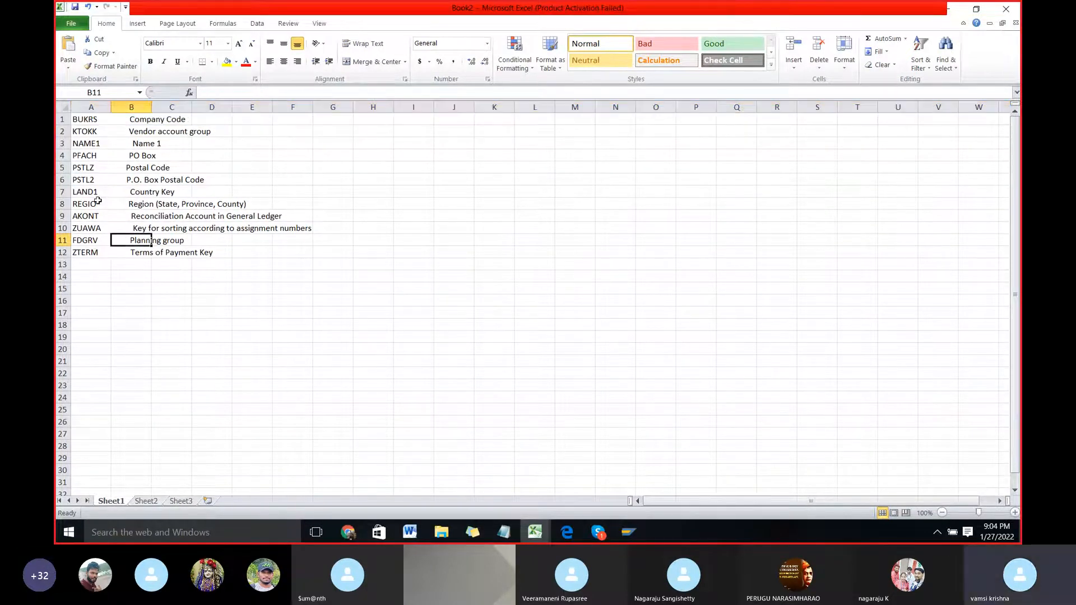
Step: Split column A into field names and descriptions with fixed-width Text to Columns, removing the extra breaks beyond the descriptions and keeping the General format
left_click(90, 107)
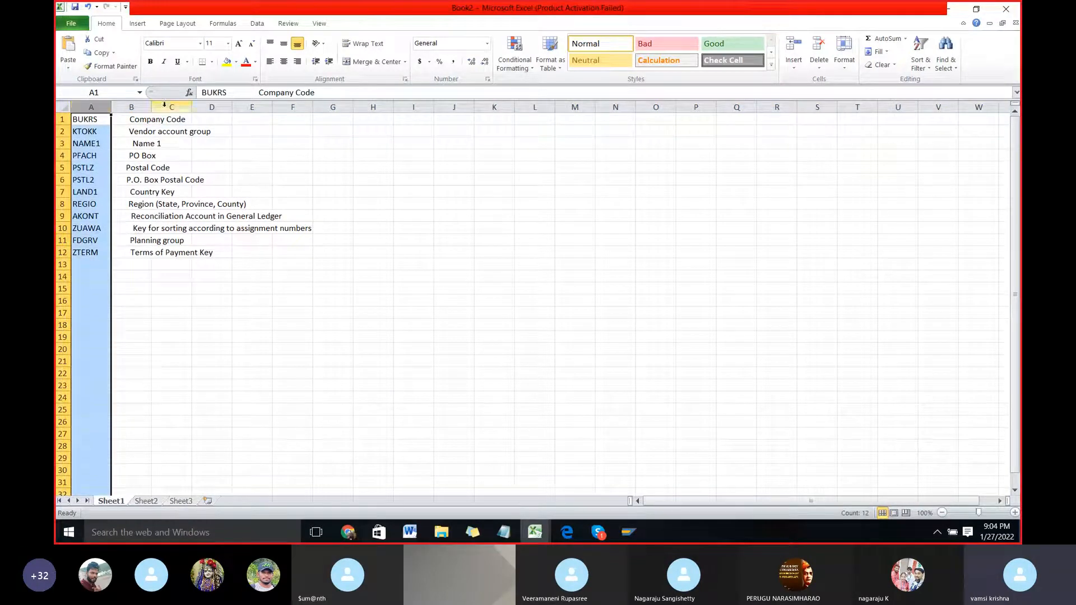
left_click(259, 25)
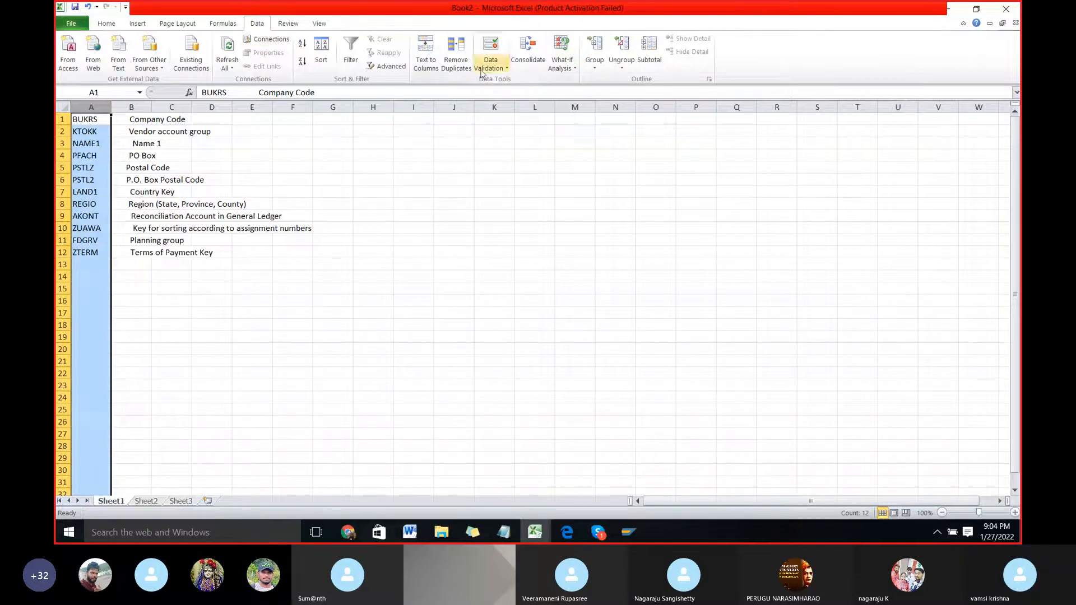
left_click(424, 65)
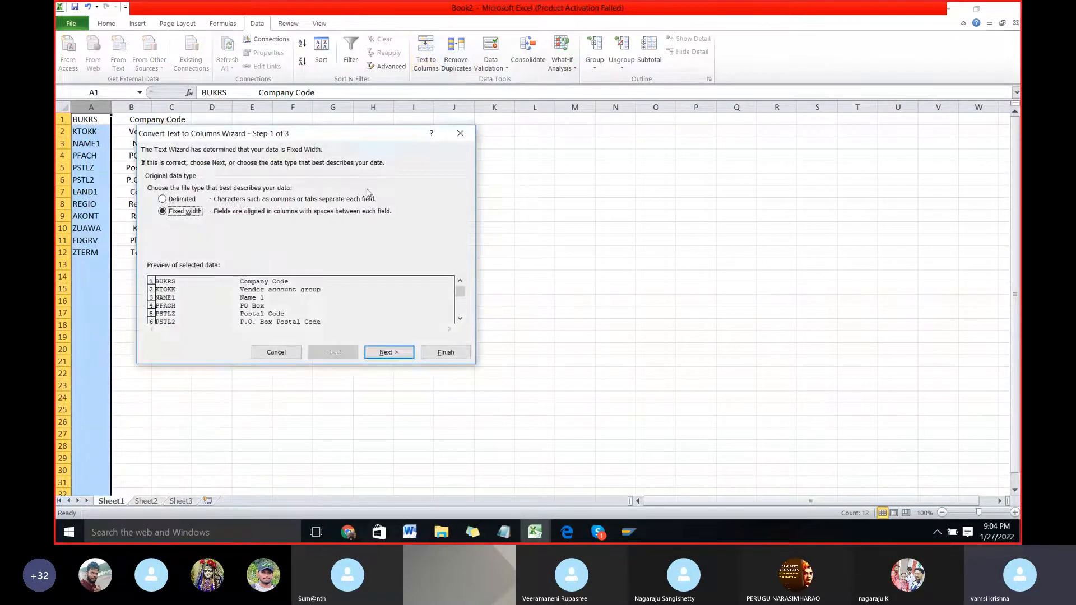
left_click(385, 354)
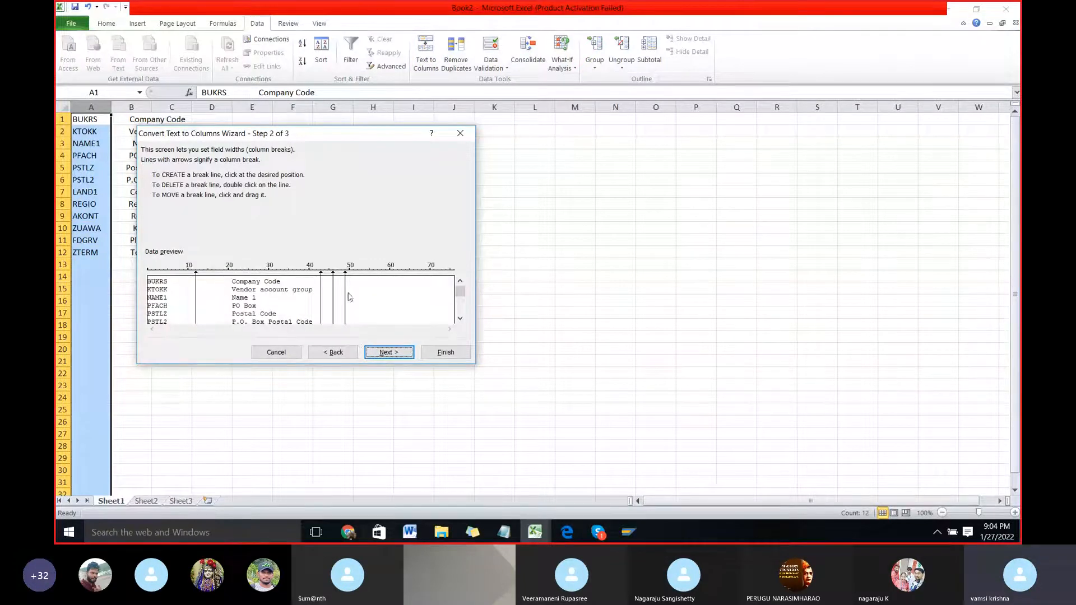
left_click_drag(345, 297, 324, 301)
double_click(325, 301)
double_click(333, 301)
left_click(389, 352)
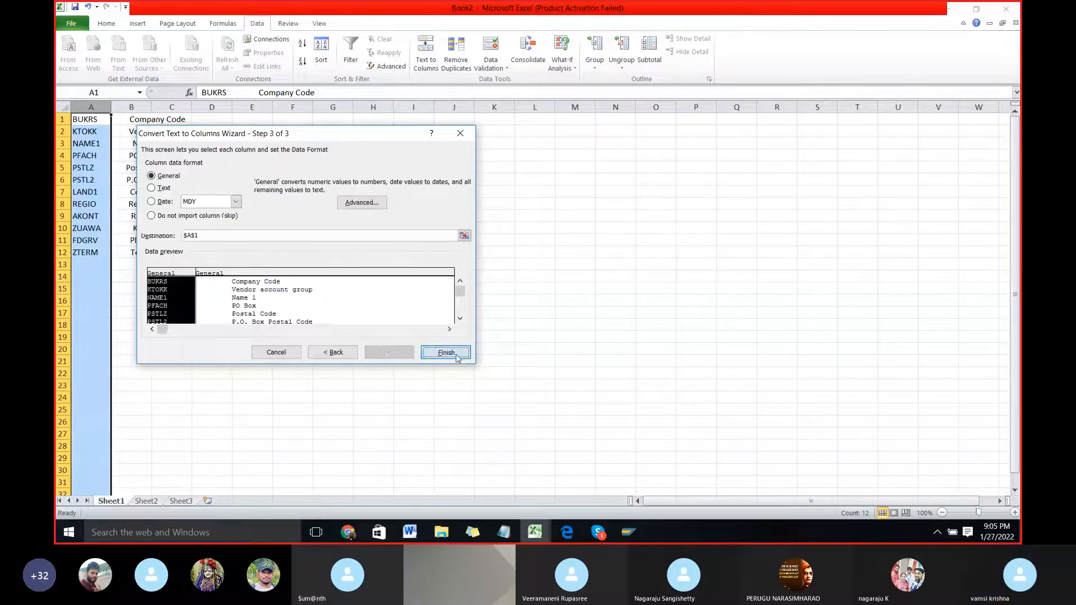
left_click(446, 352)
left_click(178, 290)
left_click(147, 231)
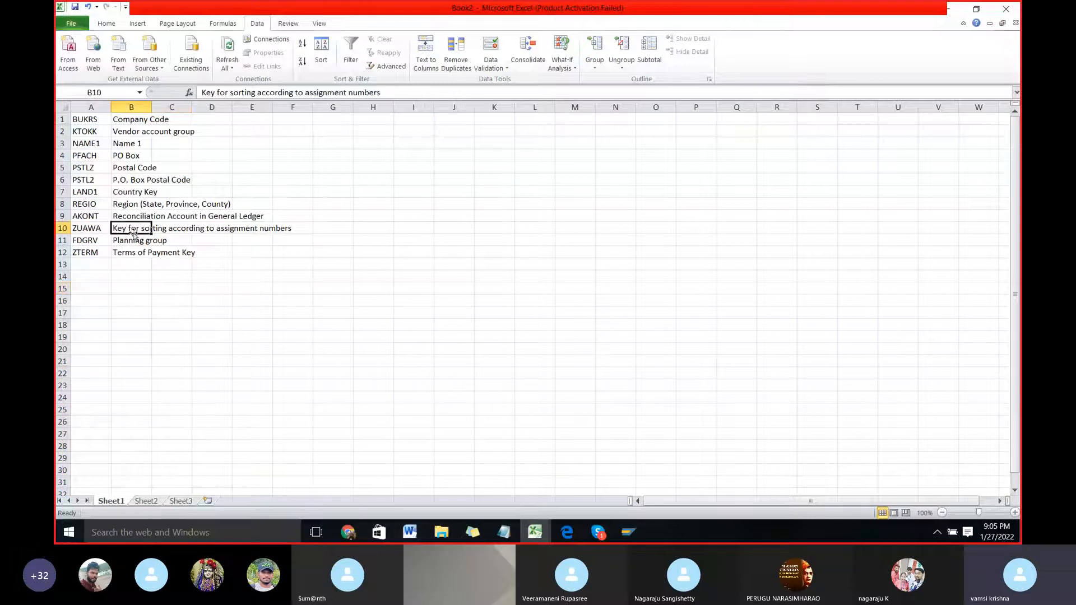
left_click(88, 142)
Step: Copy the field list A1:B12 from Sheet1 and paste it transposed into Sheet2 at cell A1
left_click(88, 120)
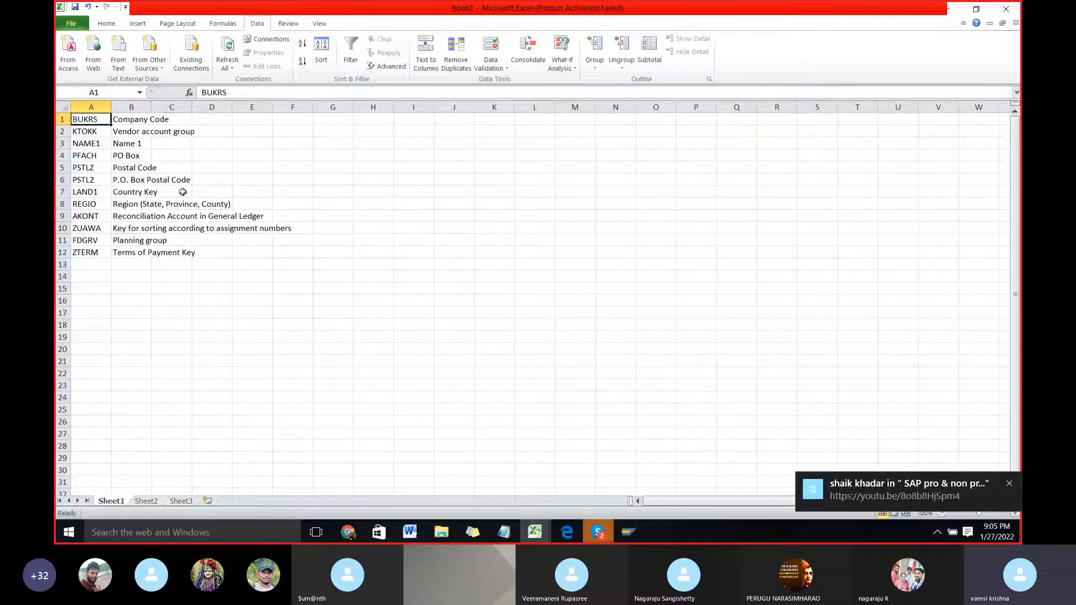
key("shift+Right")
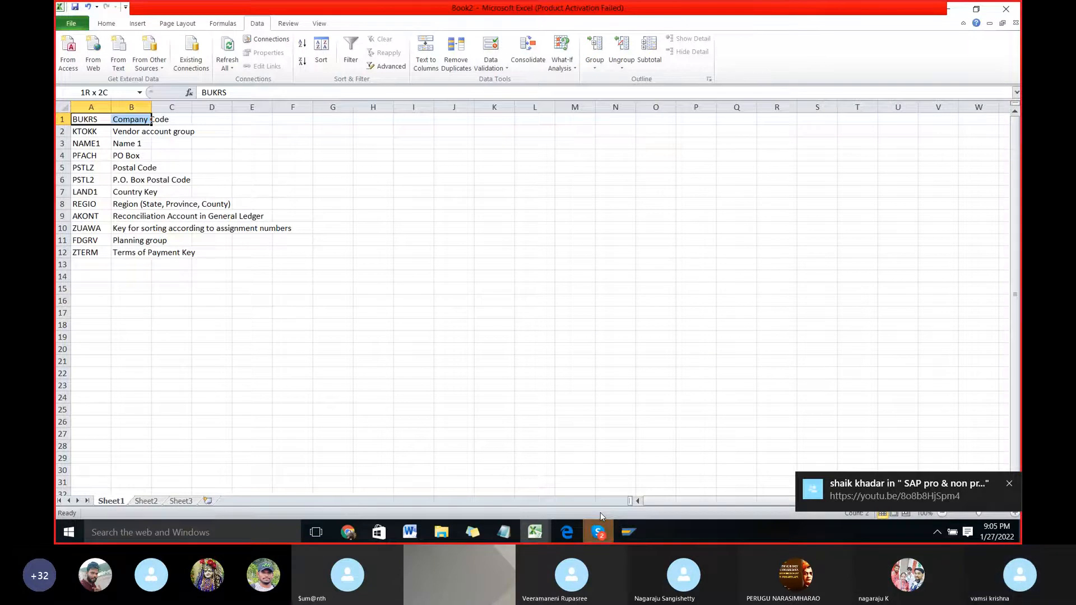
key("ctrl+shift+Down")
key("ctrl+c")
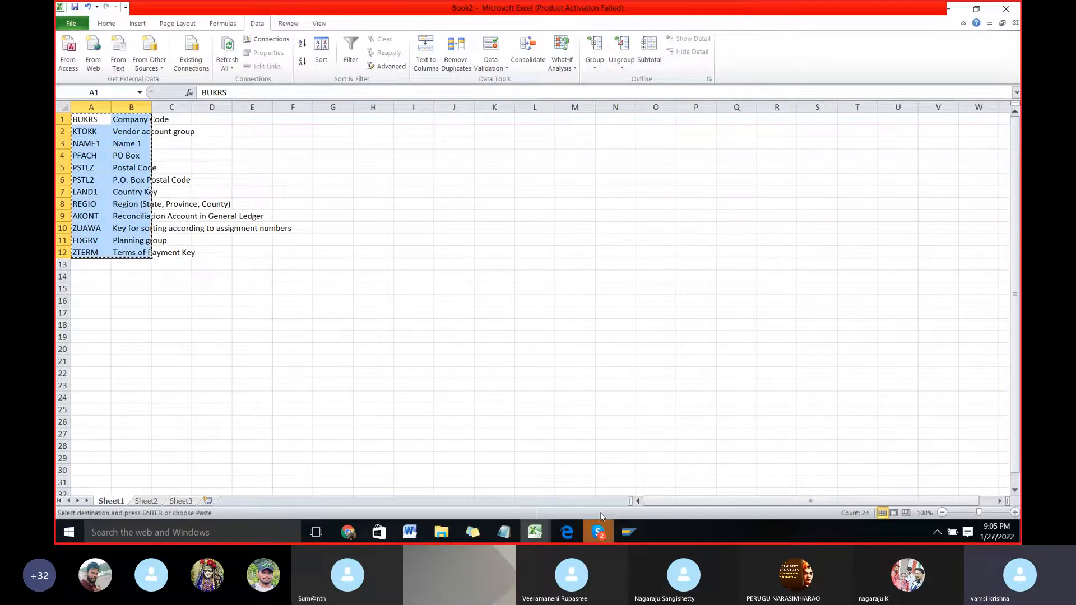
left_click(152, 502)
key("alt+e")
key("s")
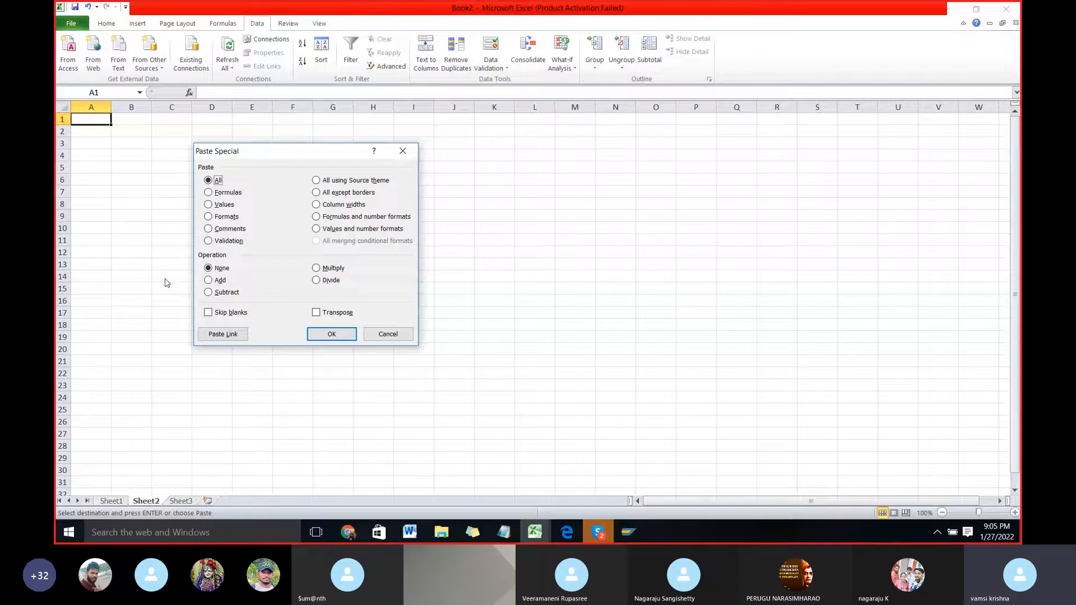
left_click(316, 312)
left_click(331, 334)
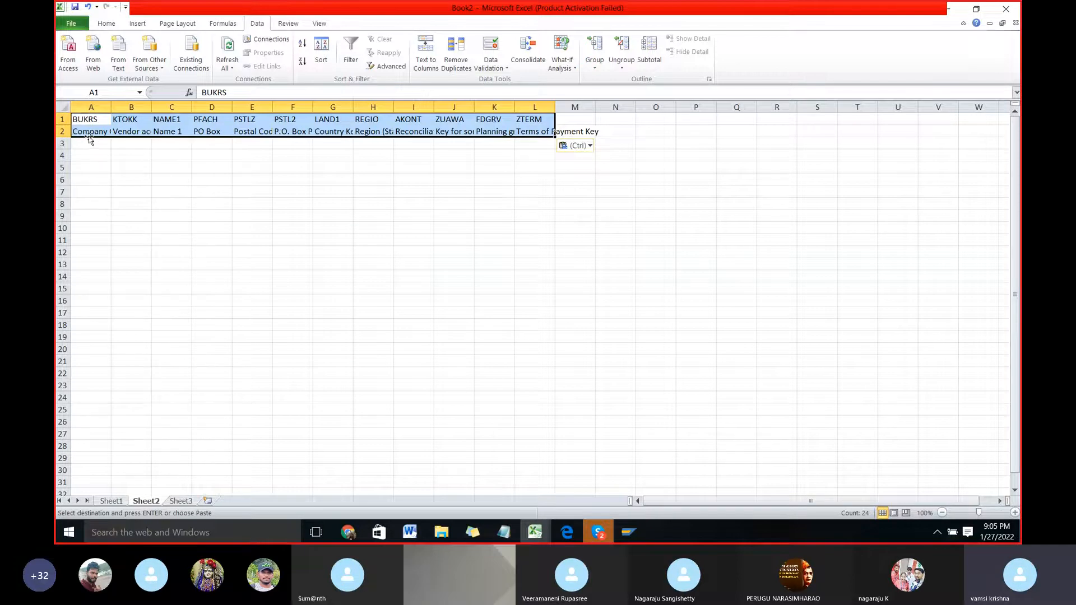
Step: Enter APPL as the company code in cell A3 of Sheet2, leaving the vendor account group cell B3 selected
left_click(170, 122)
left_click(105, 135)
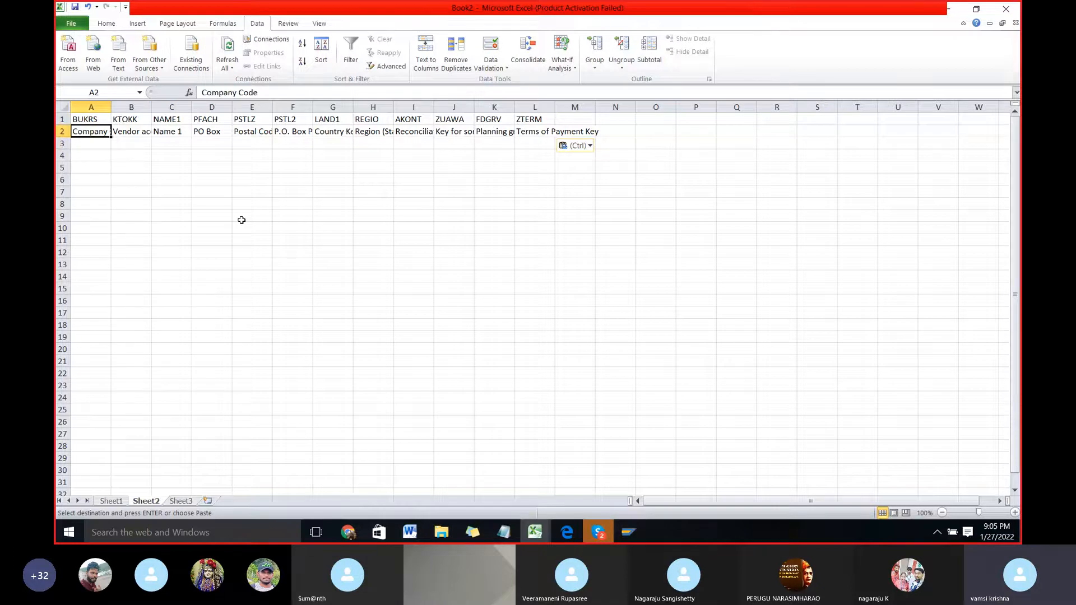
key("Down")
type("A")
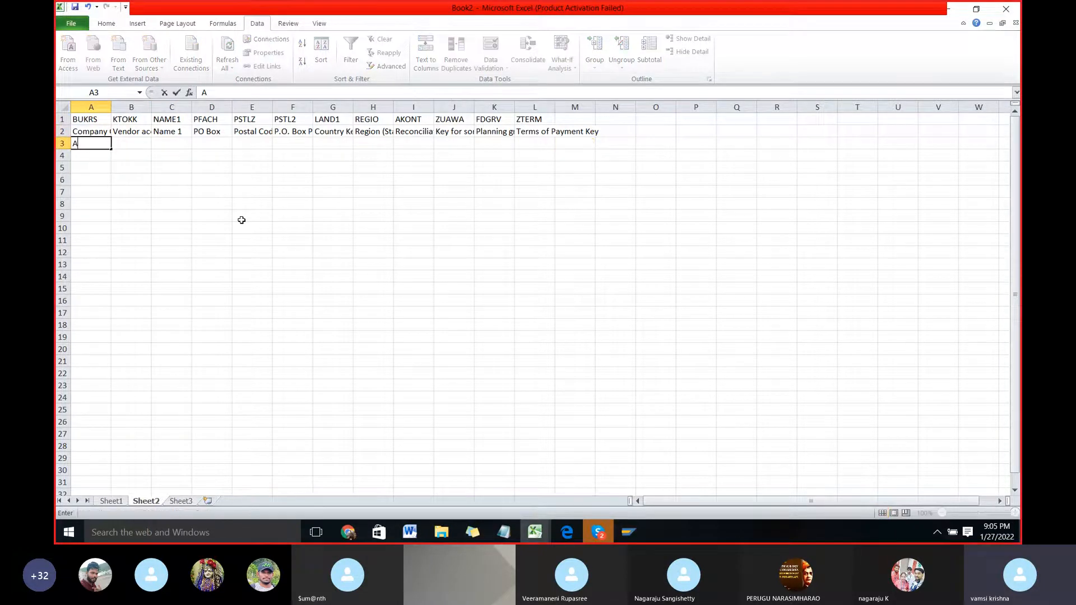
key("Tab")
key("Up")
key("Down")
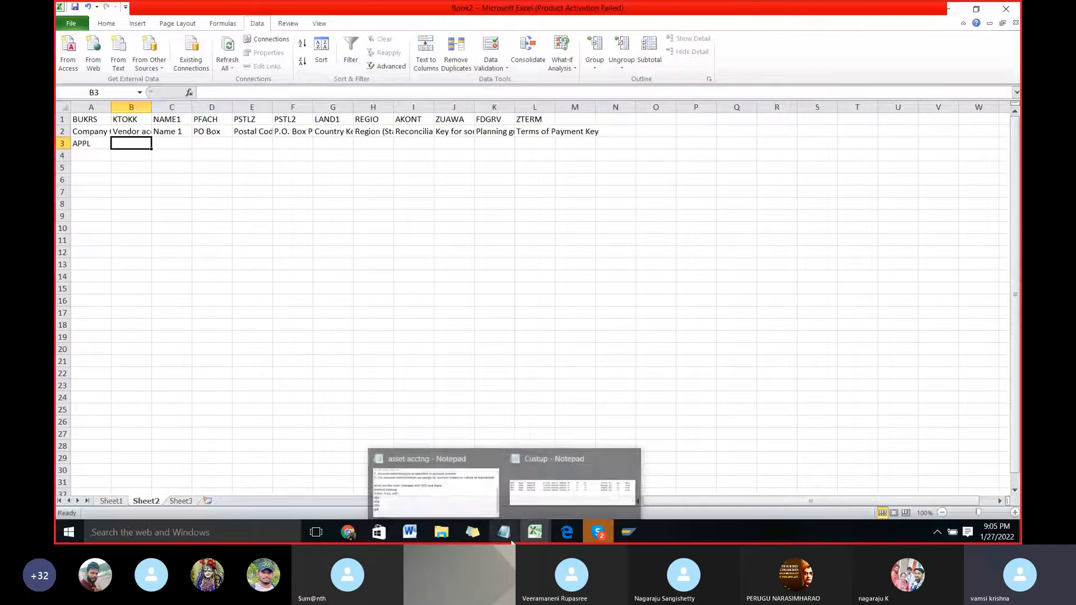
Step: Check the recorded vendor account group in the SAP recording, then enter ADVG in cell B3 of Sheet2 in Excel
key("alt+Tab")
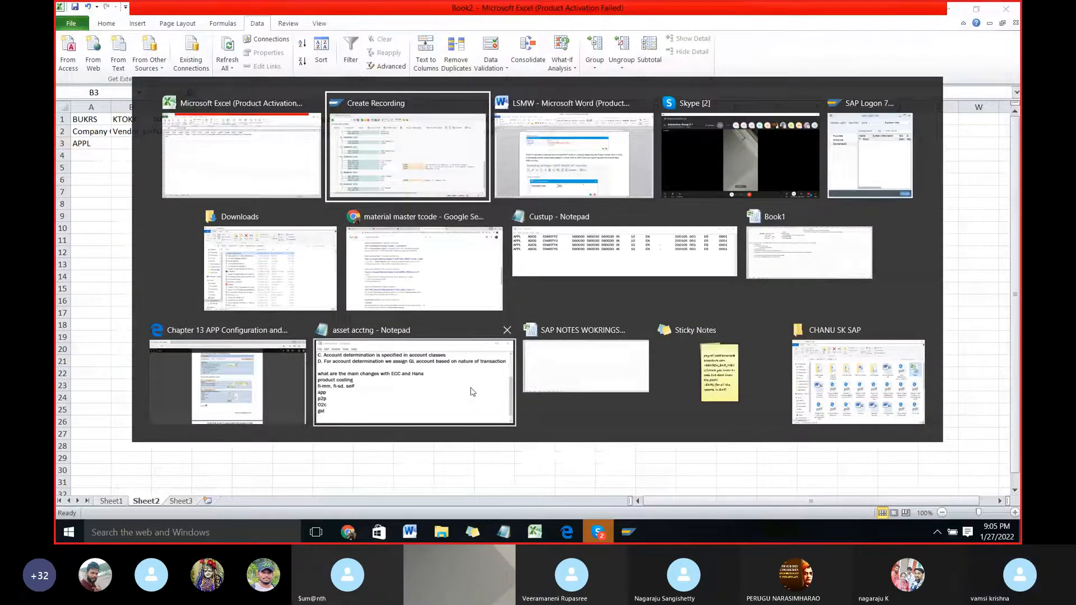
scroll(541, 333, "up", 1)
scroll(543, 335, "up", 9)
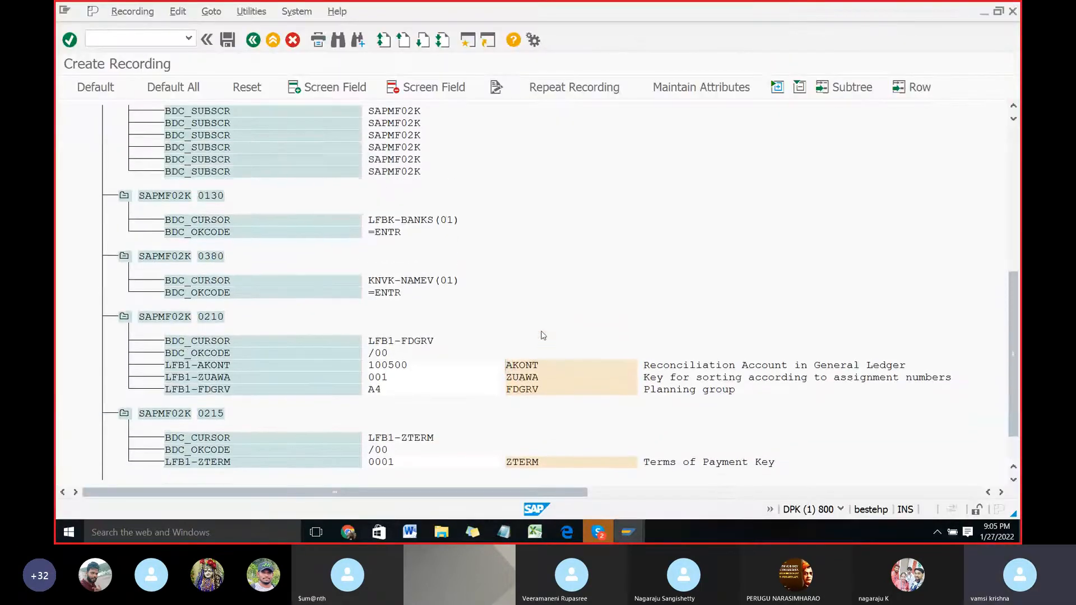
left_click_drag(1013, 306, 1014, 180)
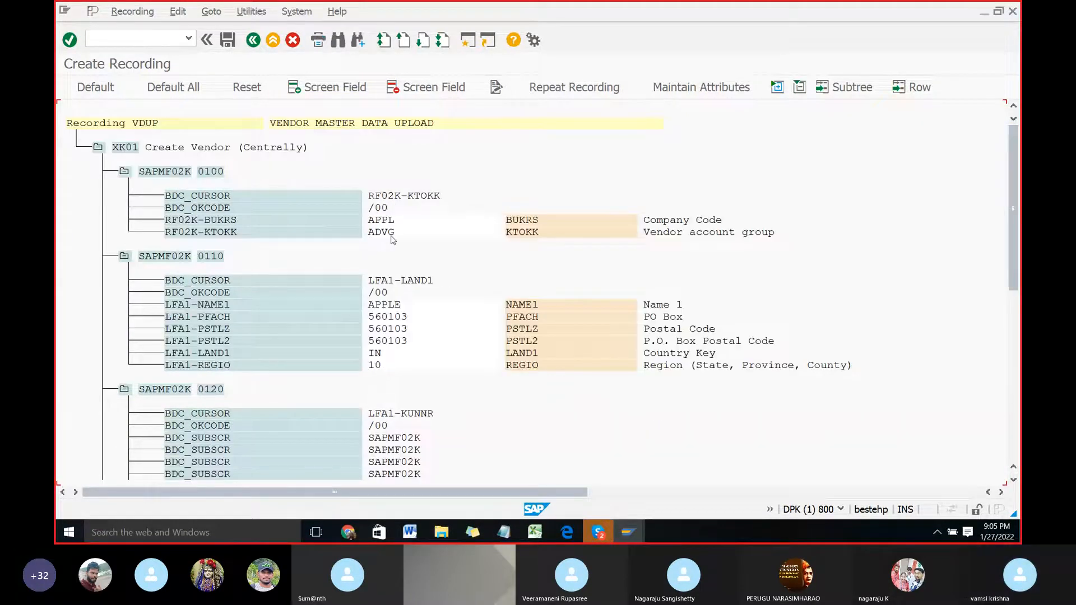
key("alt+Tab")
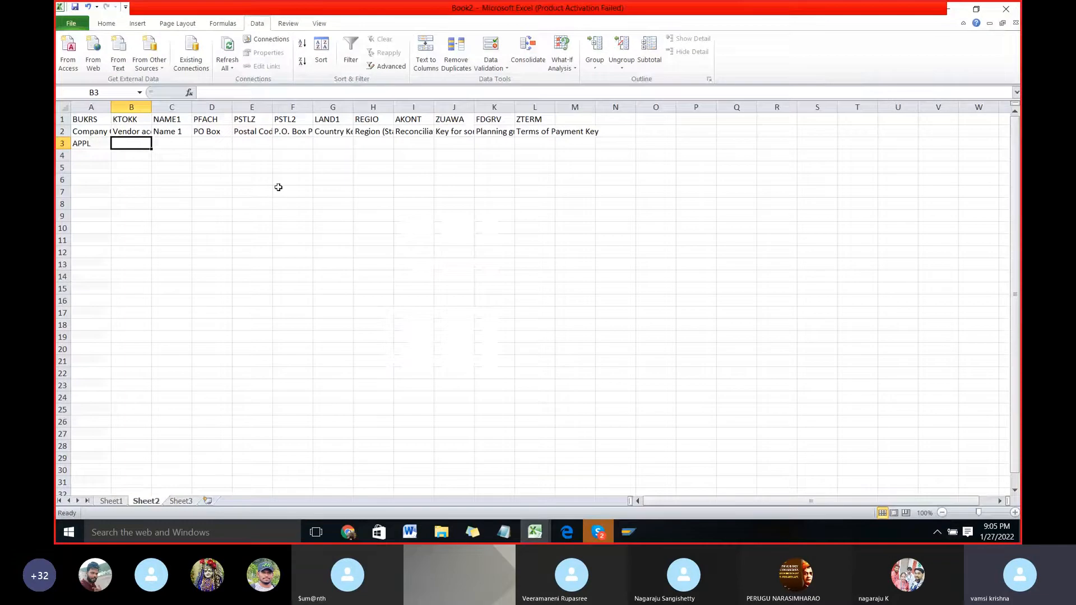
type("ADV")
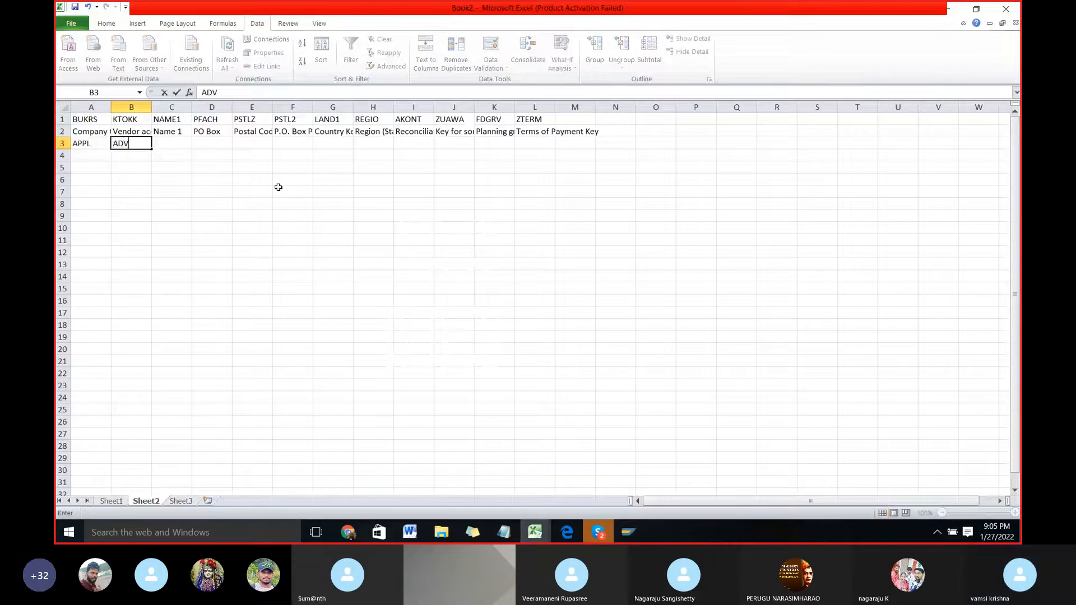
type("G")
key("Tab")
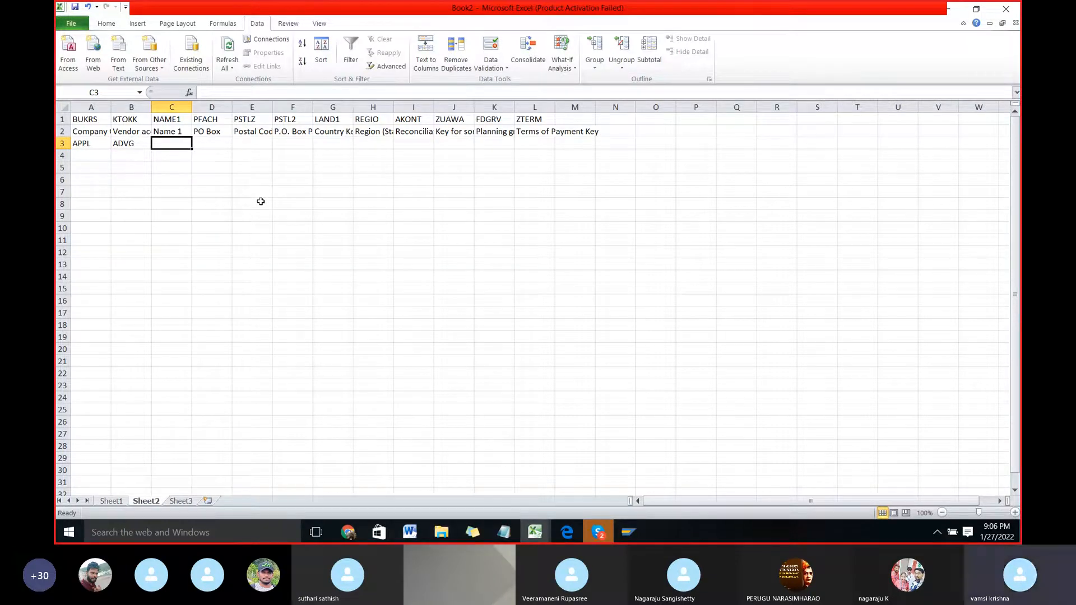
Step: Enter BALL as the vendor name in cell C3 and 560103 as the PO Box in cell D3
type("B")
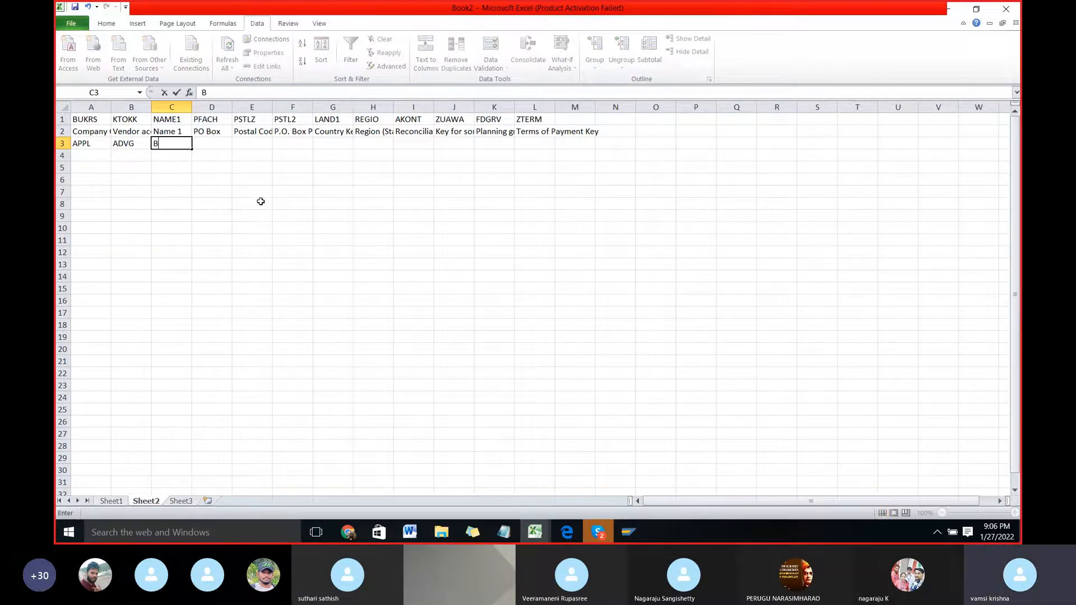
type("ALL")
key("Tab")
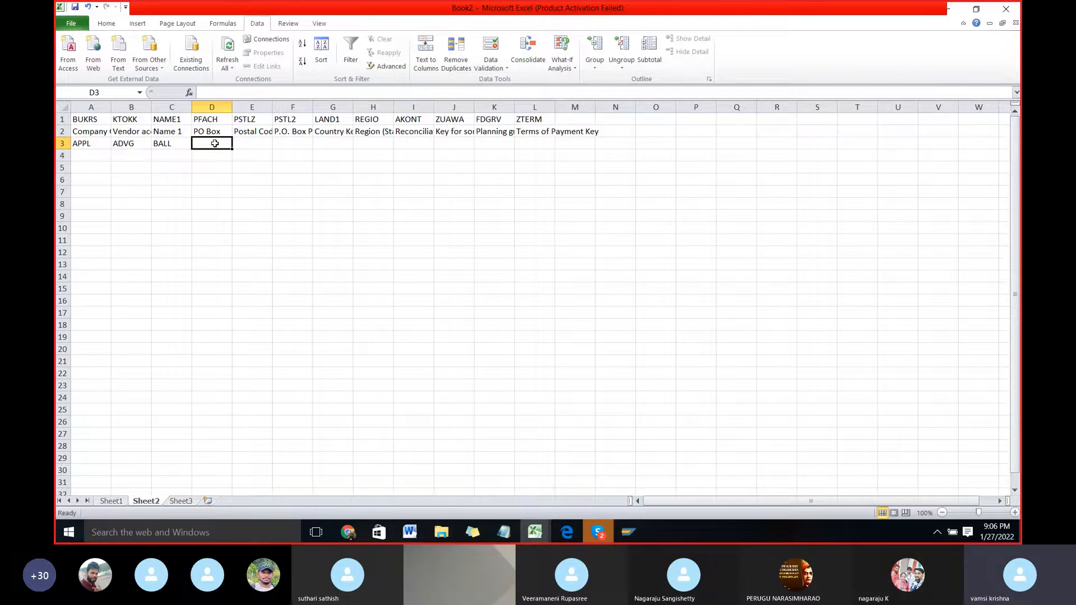
type("560103")
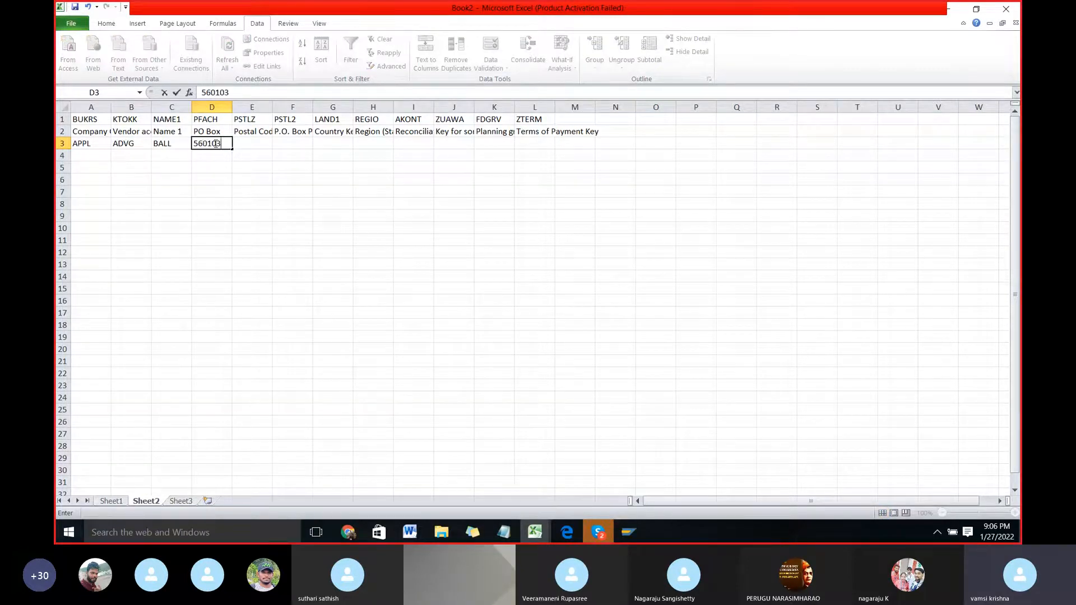
key("Tab")
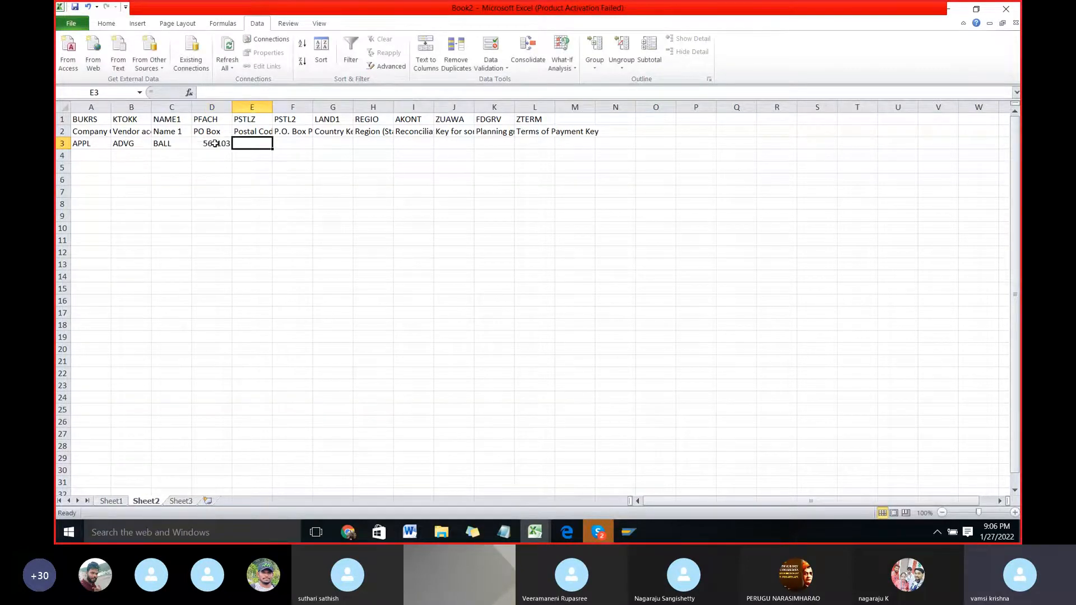
Step: Copy the PO Box value from D3 into the postal code cell E3 and the P.O. Box postal code cell F3
key("Right")
key("Up")
key("Down")
key("Left")
key("Left")
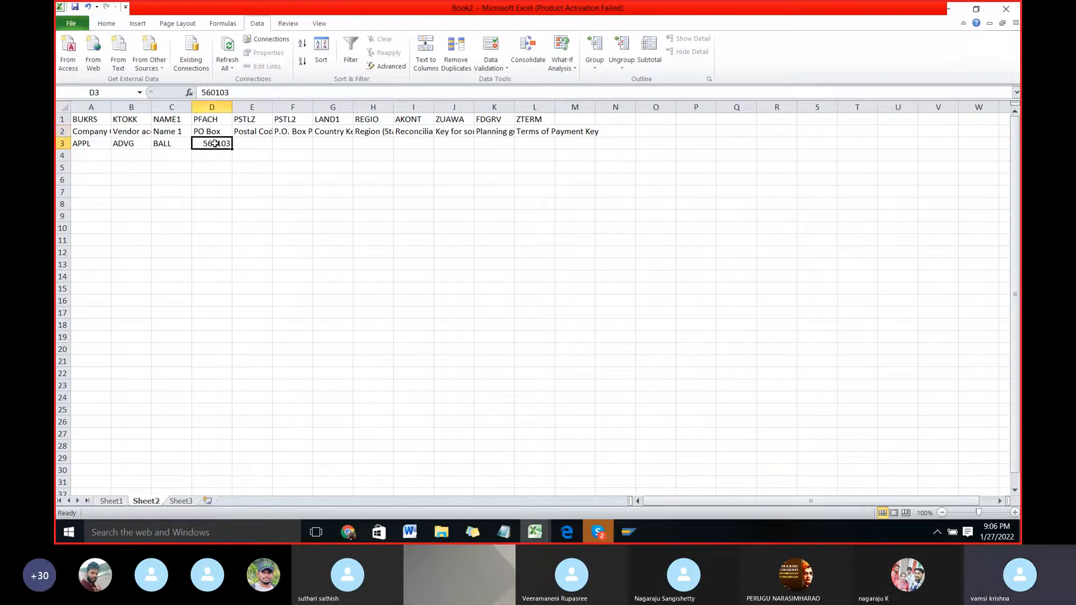
key("ctrl+c")
key("Right")
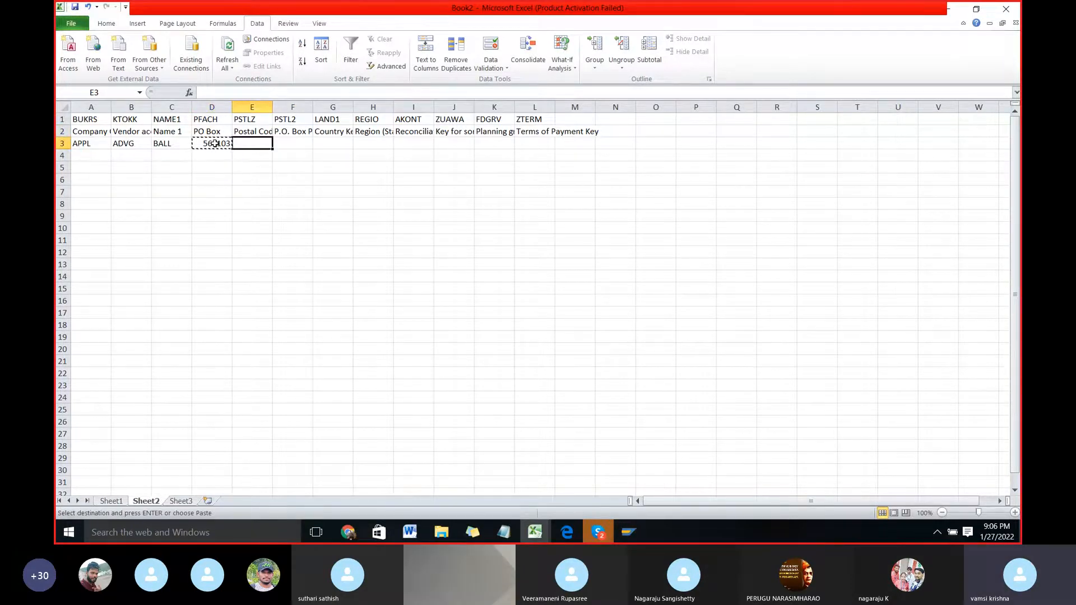
key("ctrl+v")
key("Right")
key("ctrl+v")
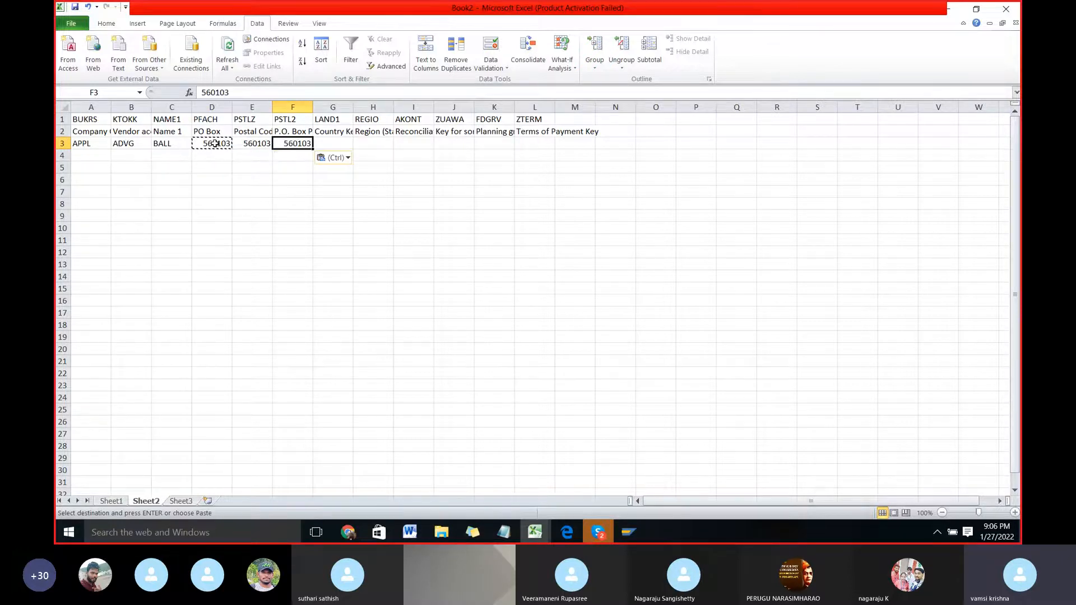
key("Escape")
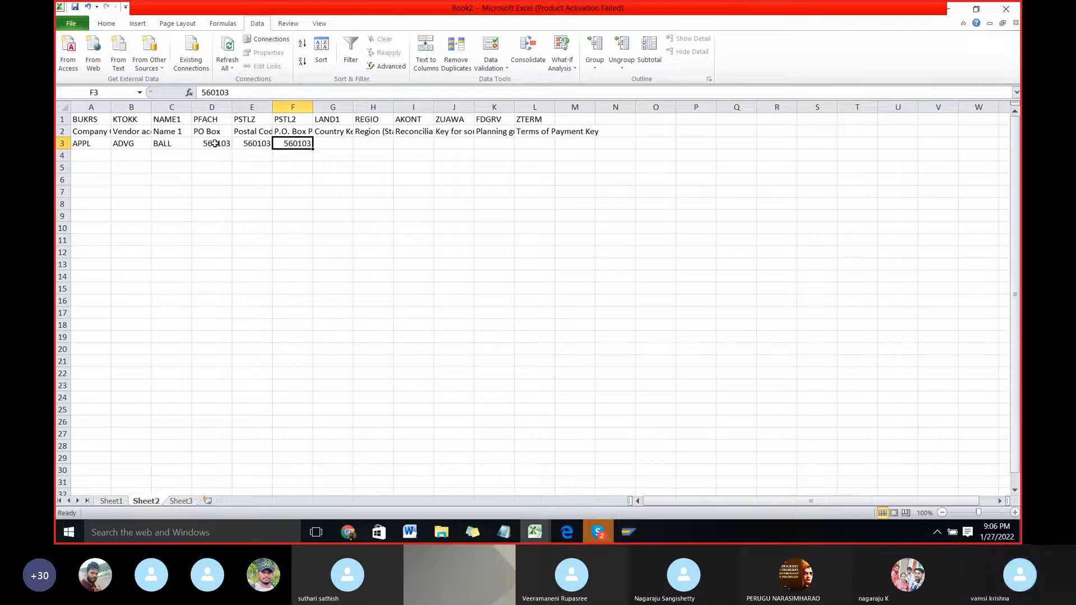
Step: Enter IN as the country key in cell G3 and 10 as the region in cell H3
key("Right")
key("Right")
key("Left")
key("Up")
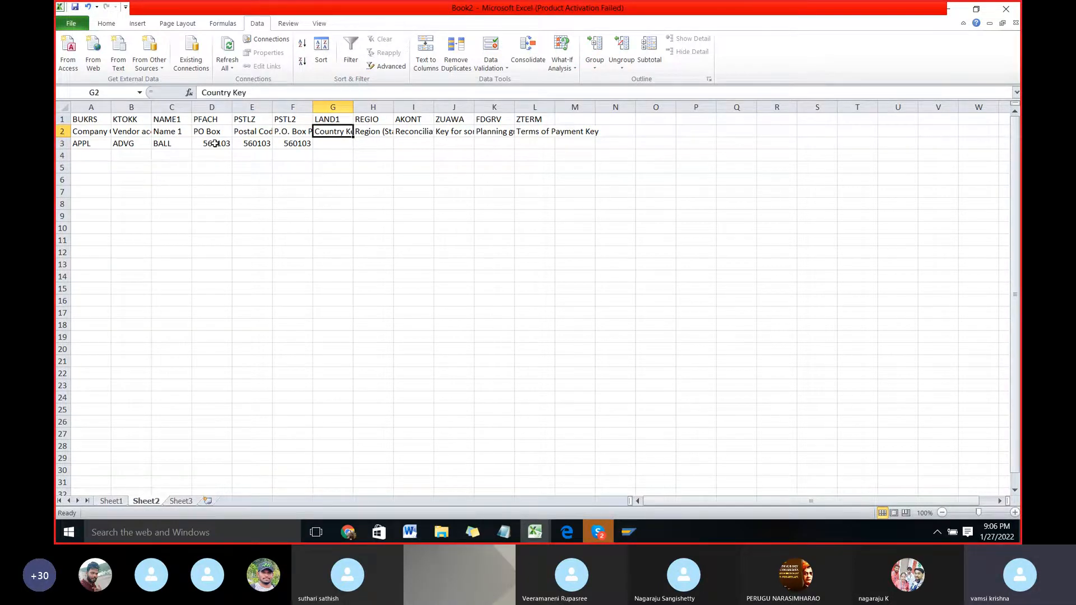
key("Down")
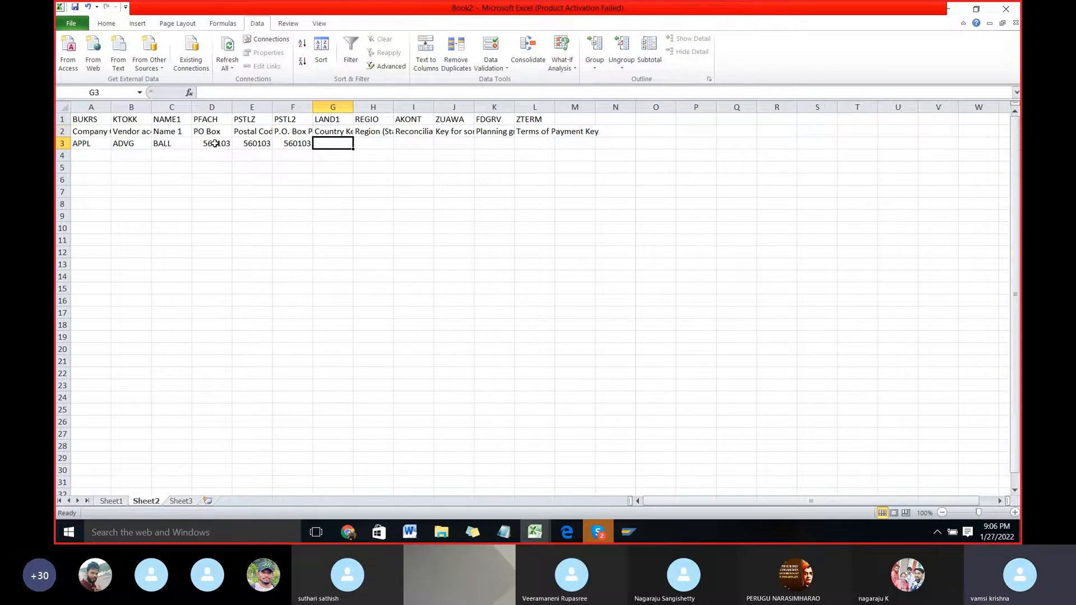
type("IN")
key("Tab")
key("Up")
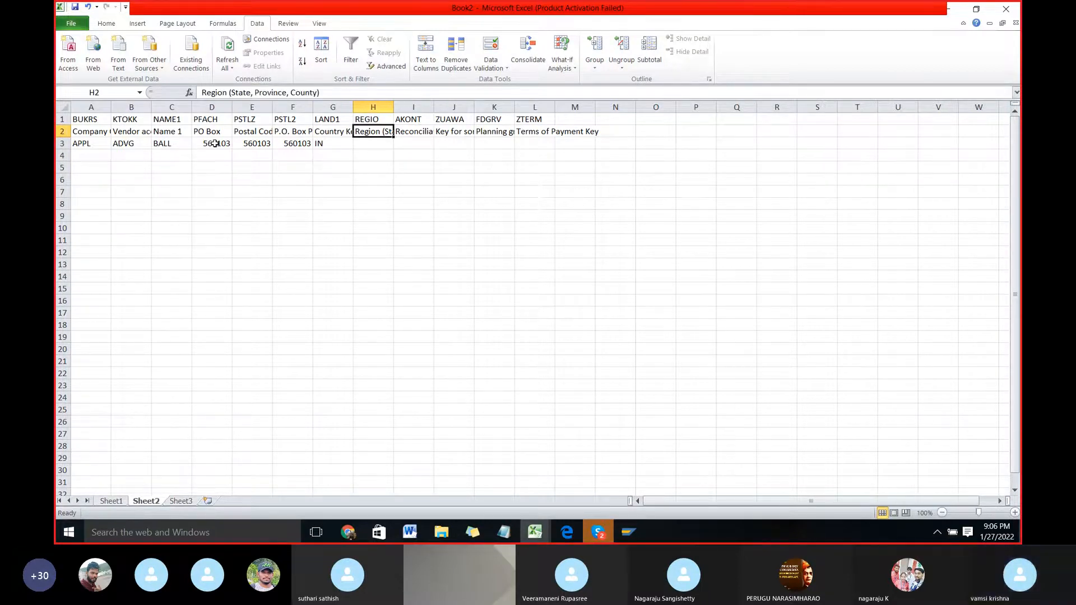
key("Down")
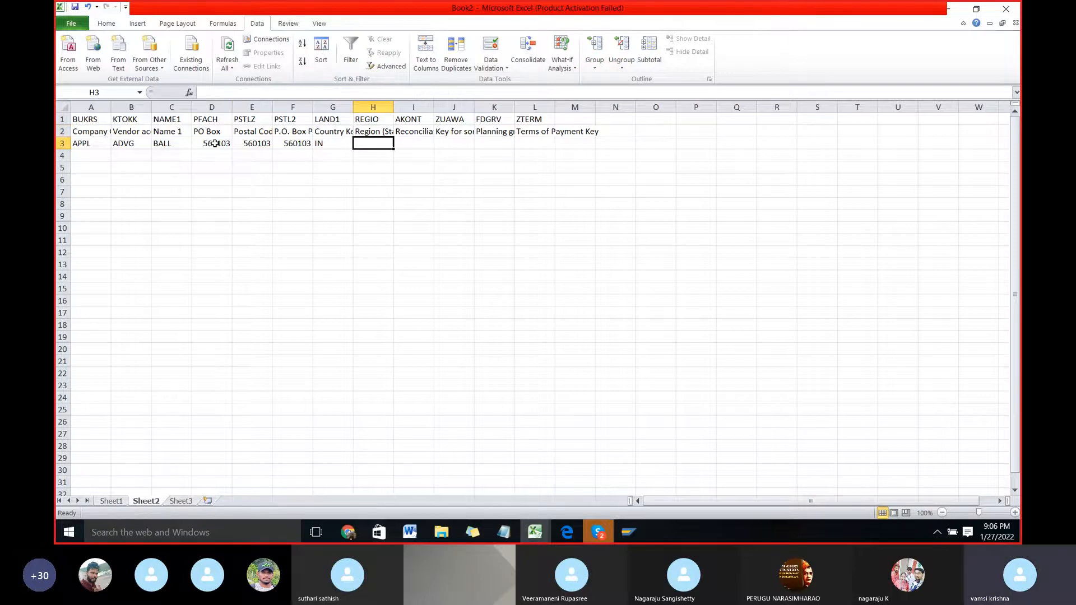
type("10")
key("Tab")
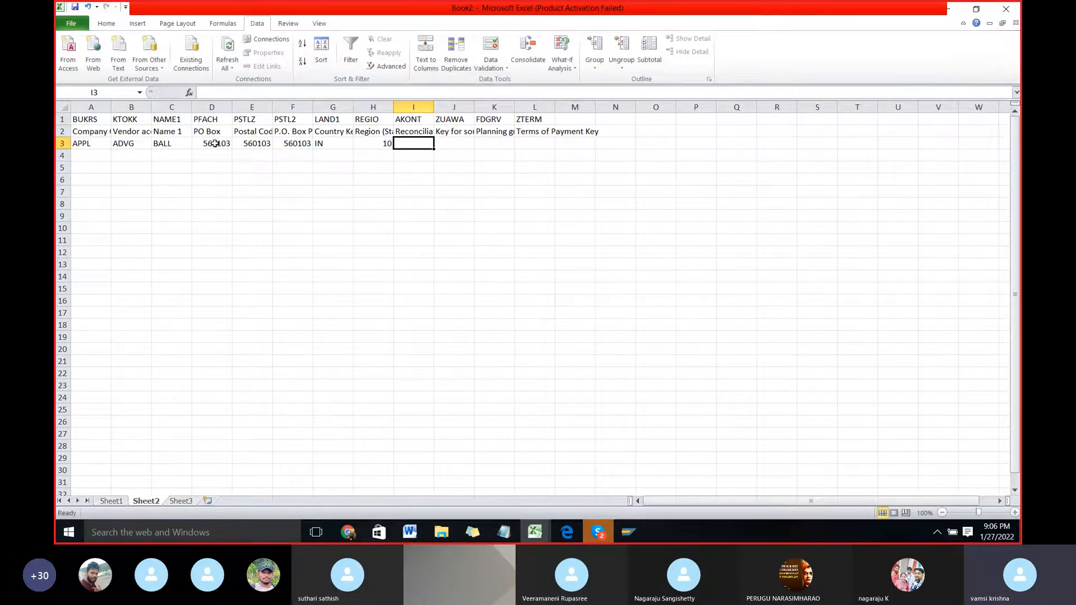
Step: Look up the AKONT value in the SAP recording and enter 100500 as the reconciliation account in cell I3 of the Excel sheet
key("Up")
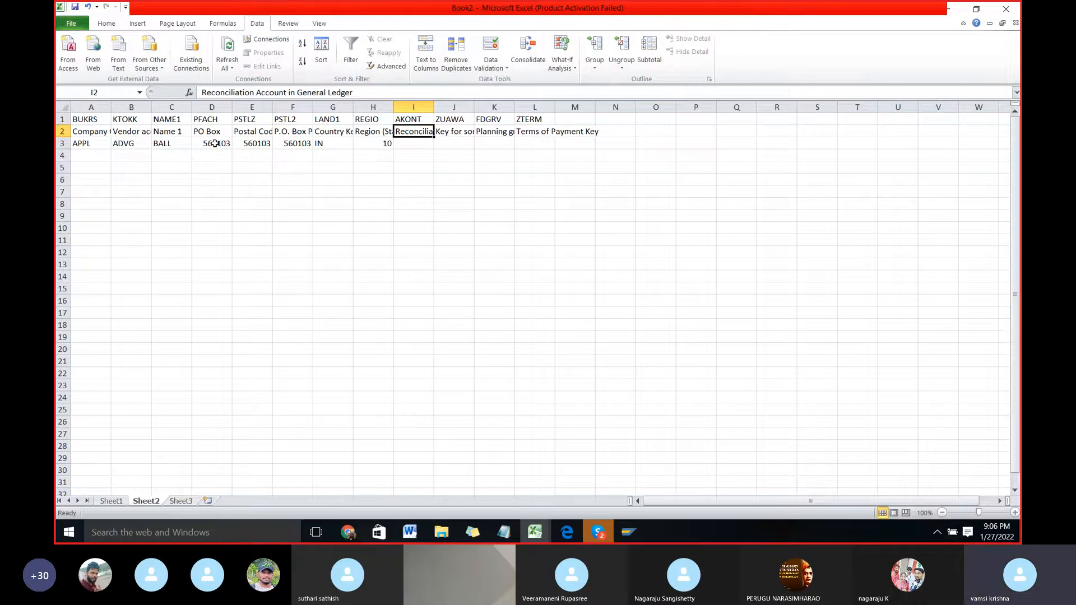
key("Down")
key("alt+Tab")
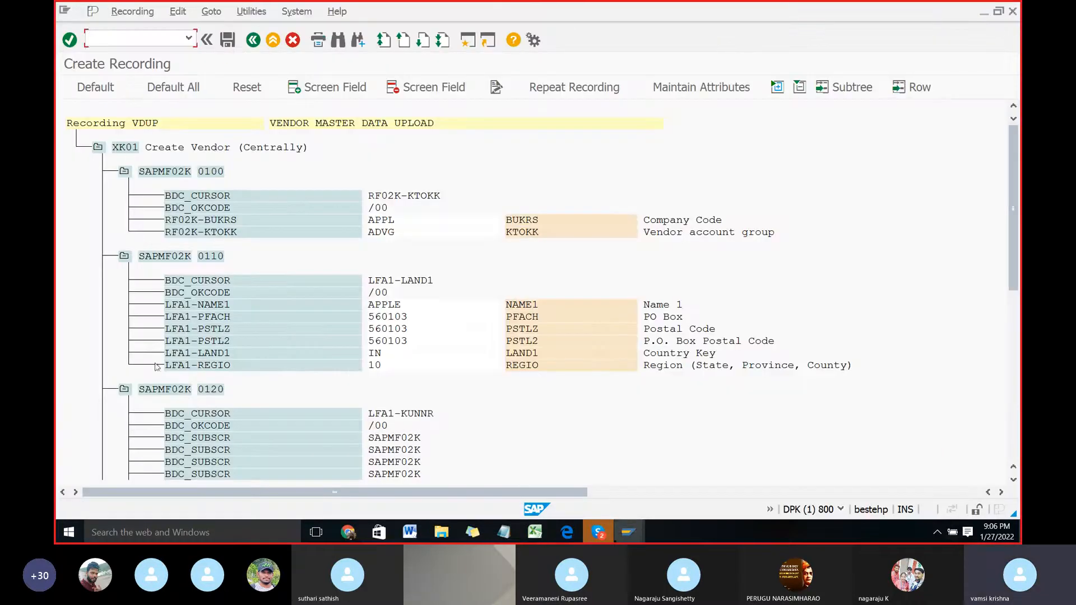
scroll(308, 413, "down", 3)
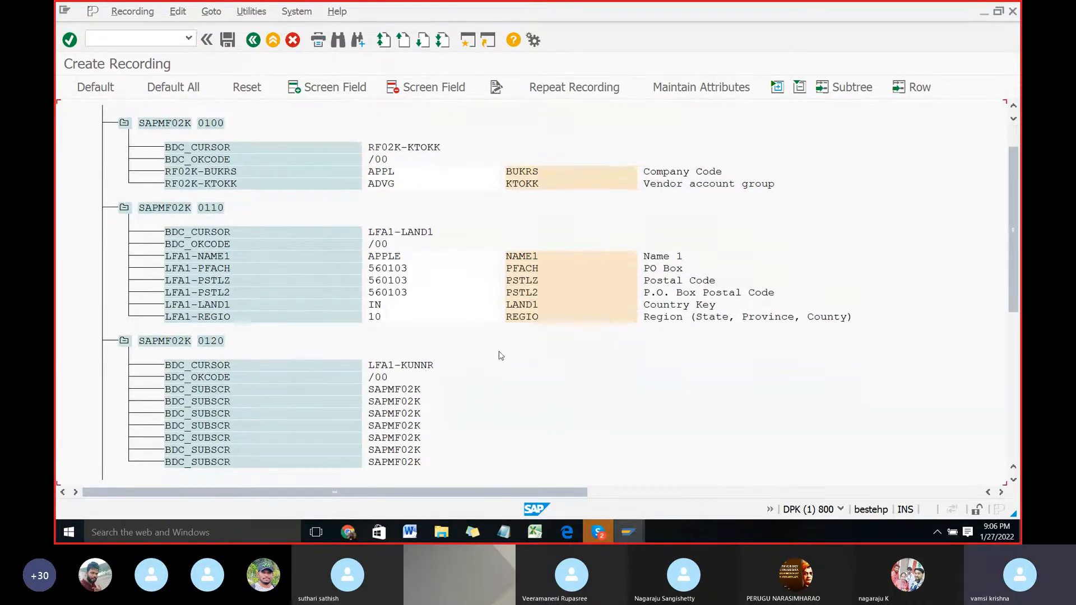
scroll(501, 359, "down", 4)
scroll(531, 356, "down", 5)
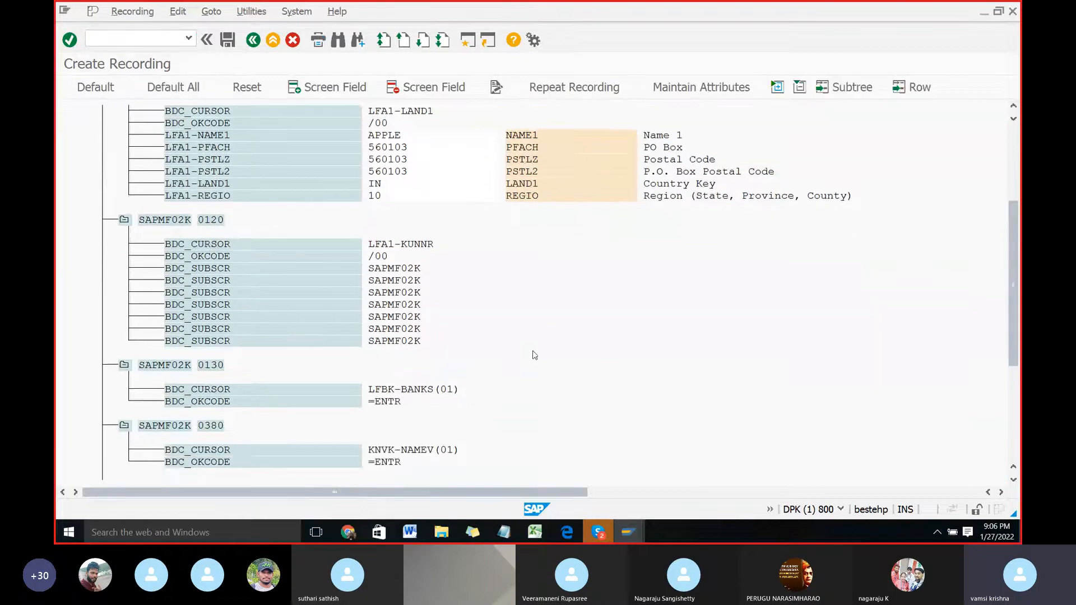
scroll(443, 401, "down", 2)
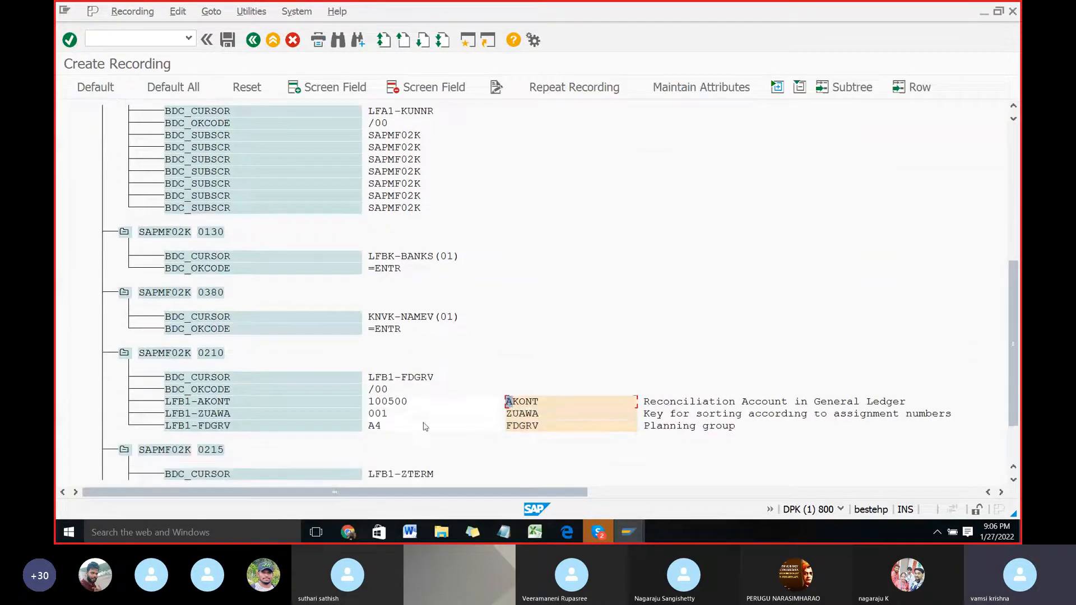
key("alt+Tab")
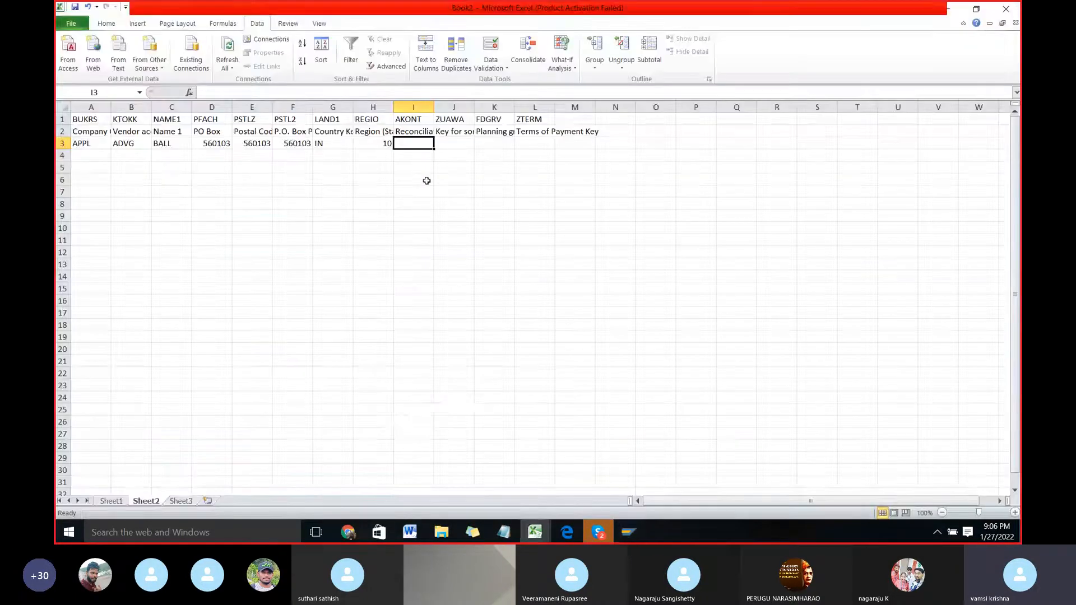
type("100500")
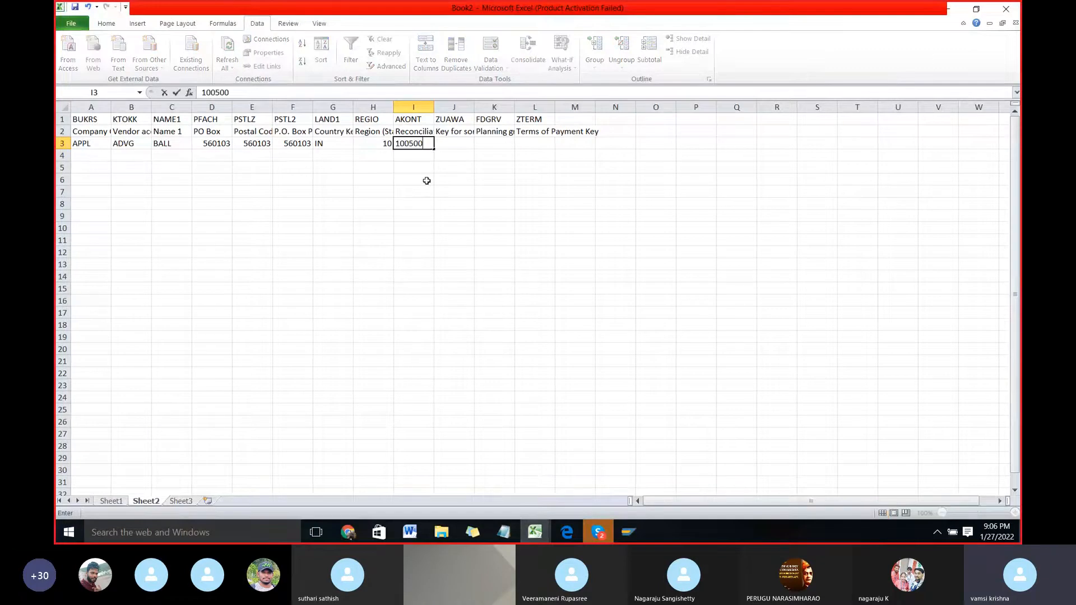
key("Tab")
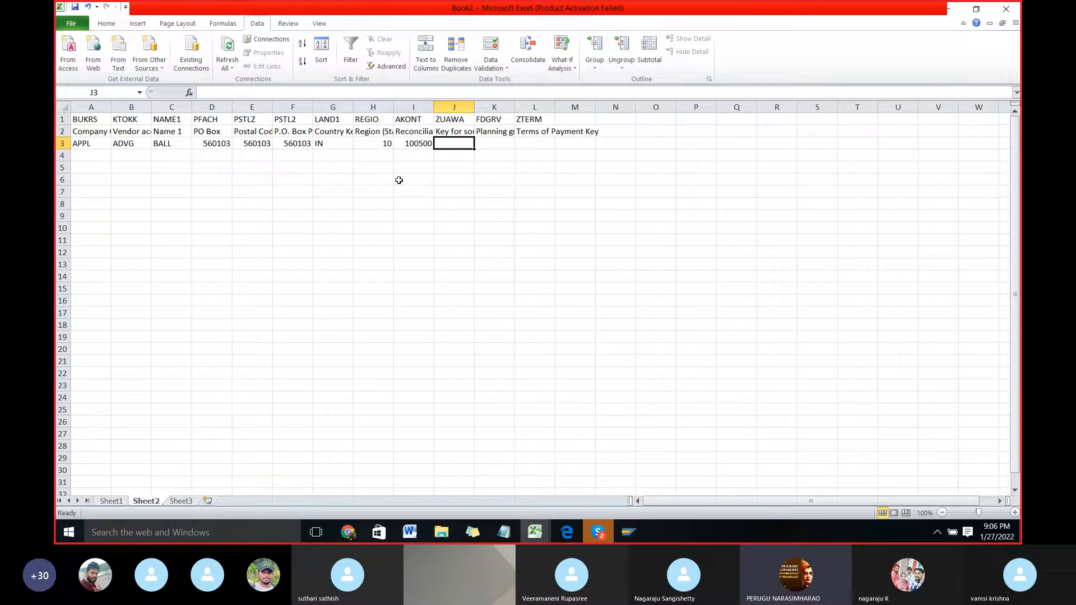
Step: Enter 001 as text for the sort key in cell J3 and A4 as the planning group in cell K3
scroll(366, 165, "up", 1, "ctrl")
scroll(366, 165, "up", 2, "ctrl")
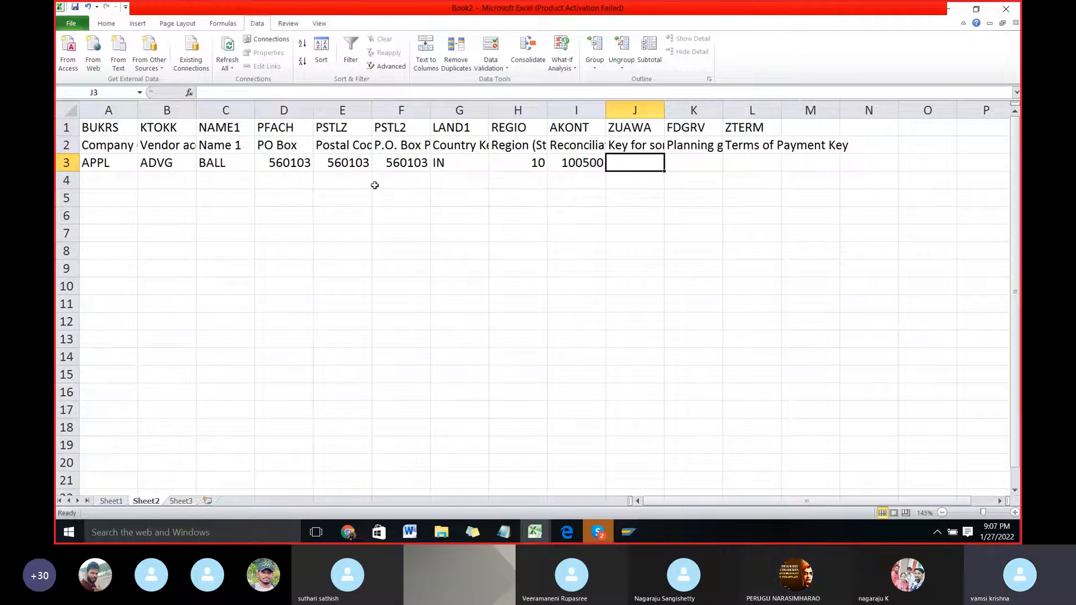
key("Up")
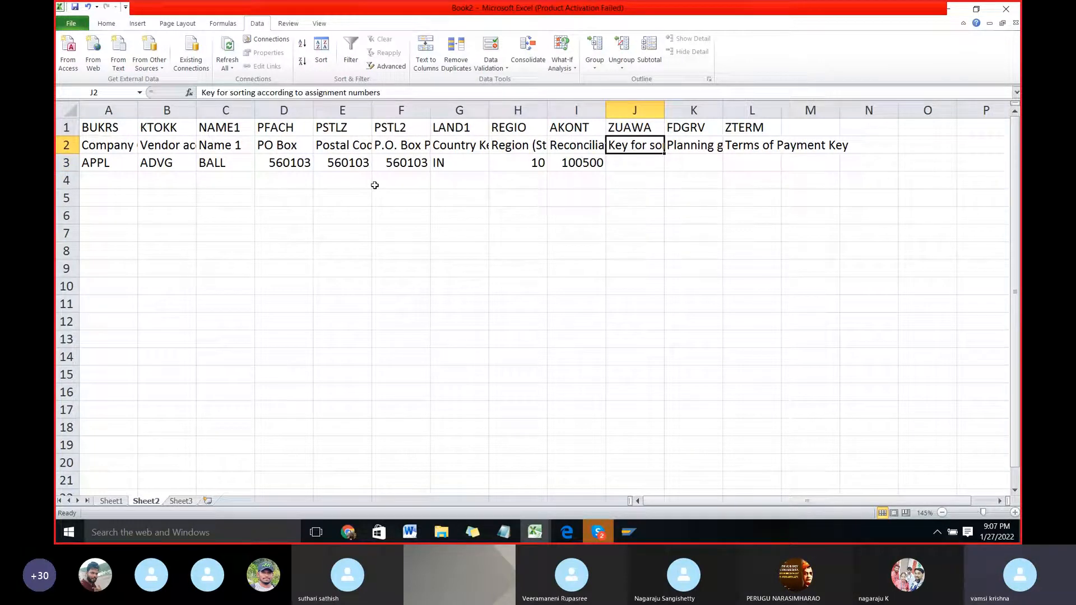
key("Down")
type("001")
key("Tab")
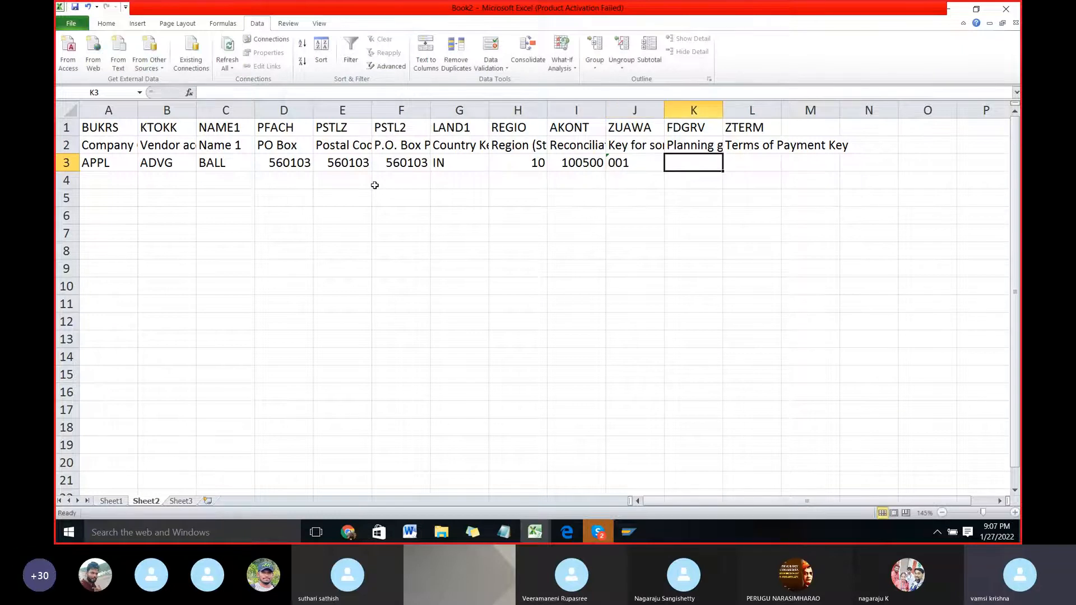
key("Up")
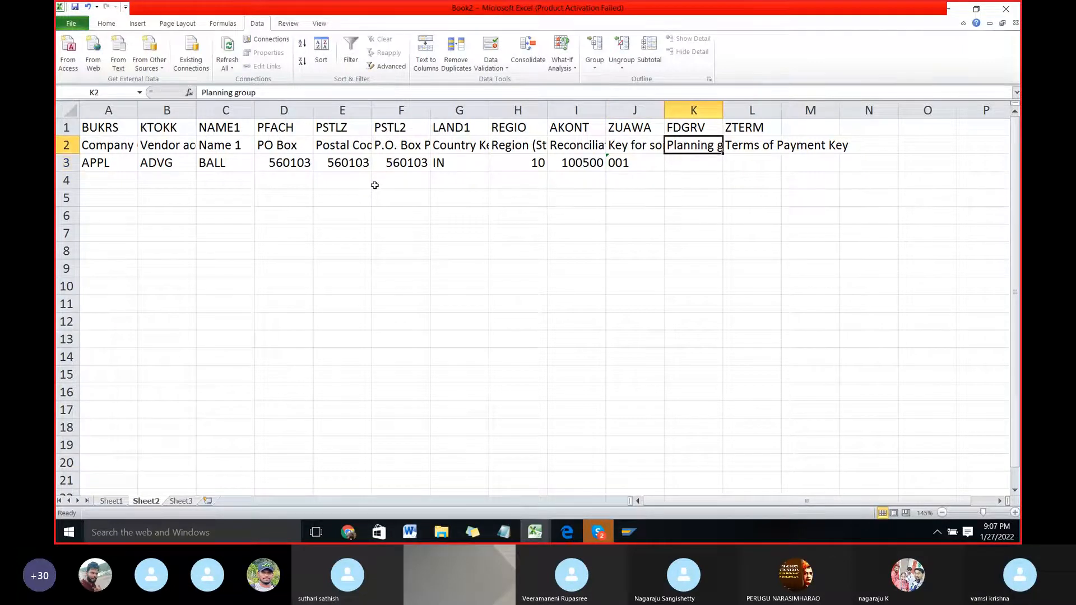
key("Down")
type("A4")
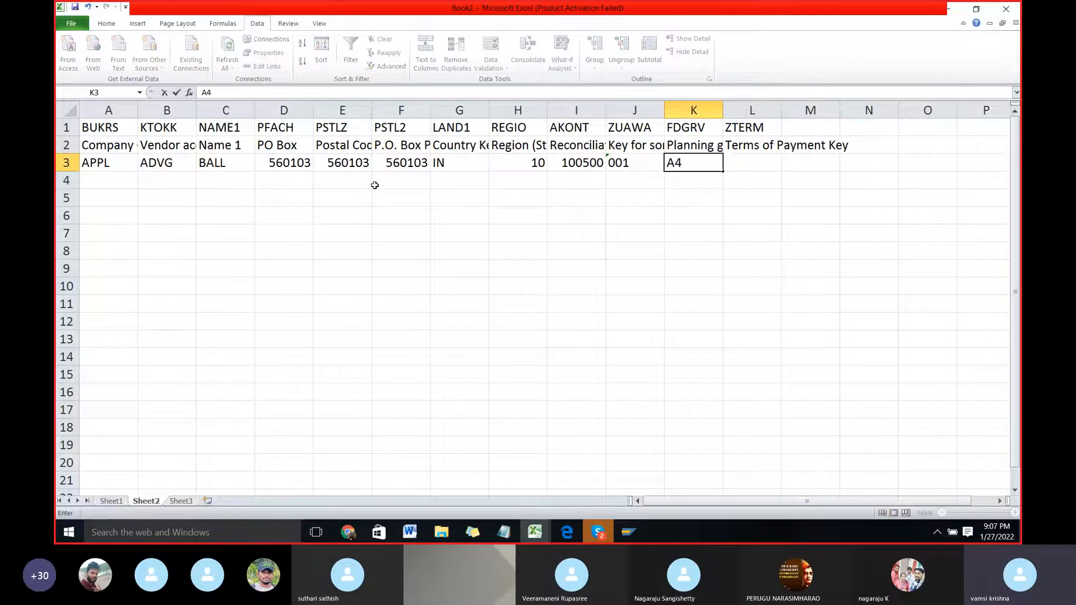
key("Tab")
Step: Enter 0001 as text for the terms of payment key in cell L3, and return to cell A3
key("Up")
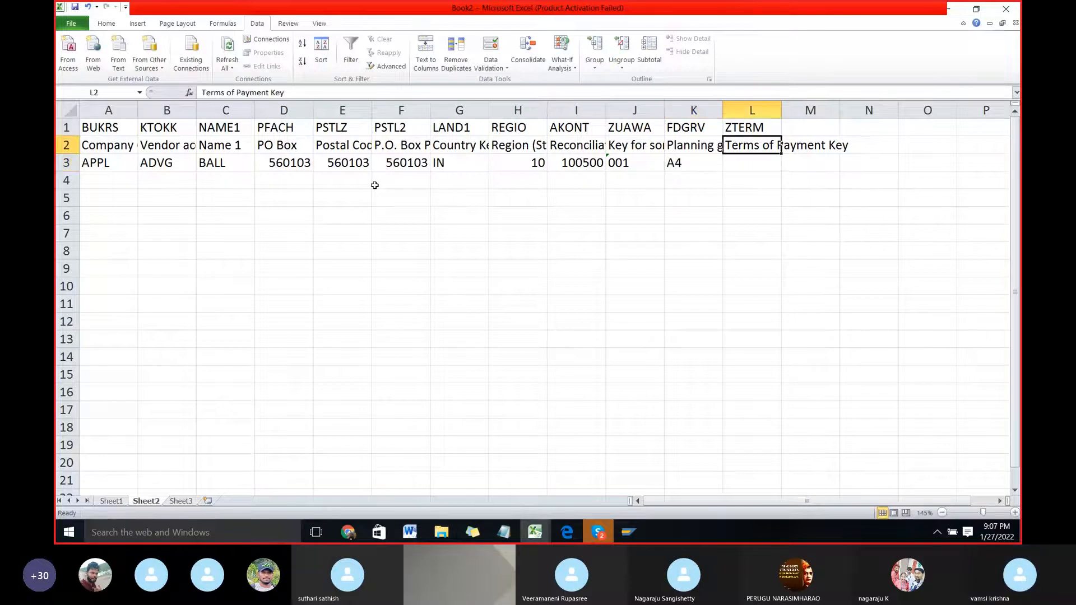
key("Down")
type("'")
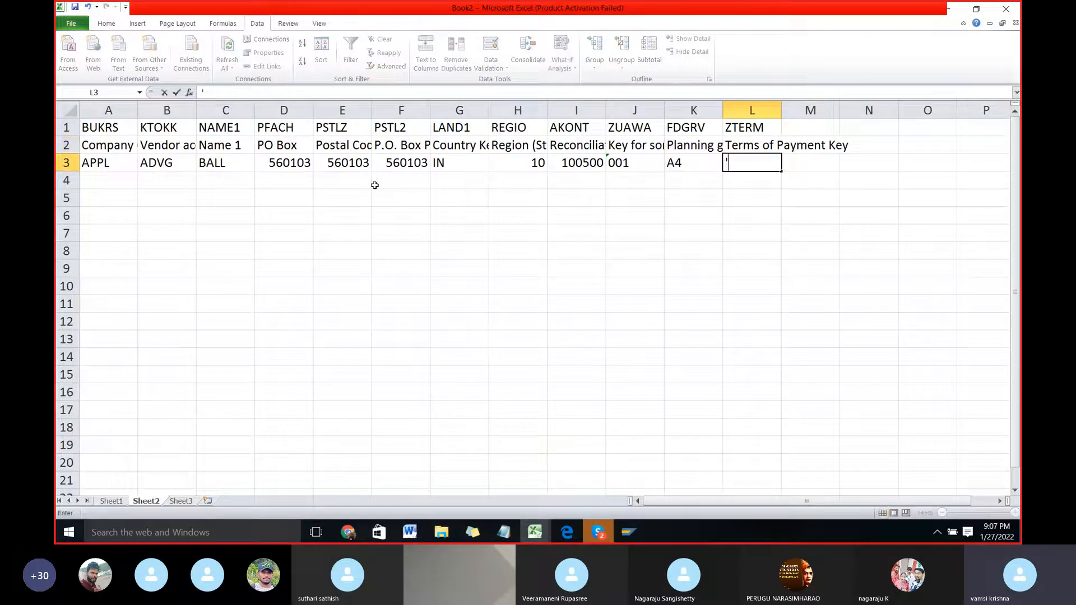
type("0001")
key("Return")
key("Left")
key("Up")
key("Left")
key("Left")
key("Left")
key("Left")
key("Left")
key("Left")
key("Left")
key("Left")
key("Left")
key("Left")
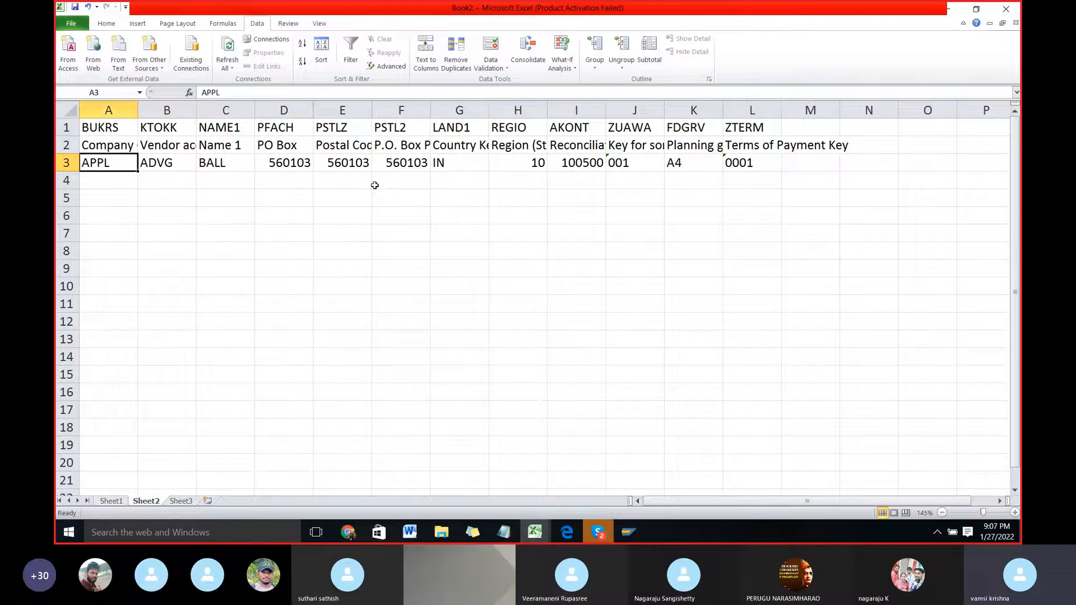
key("shift+Right")
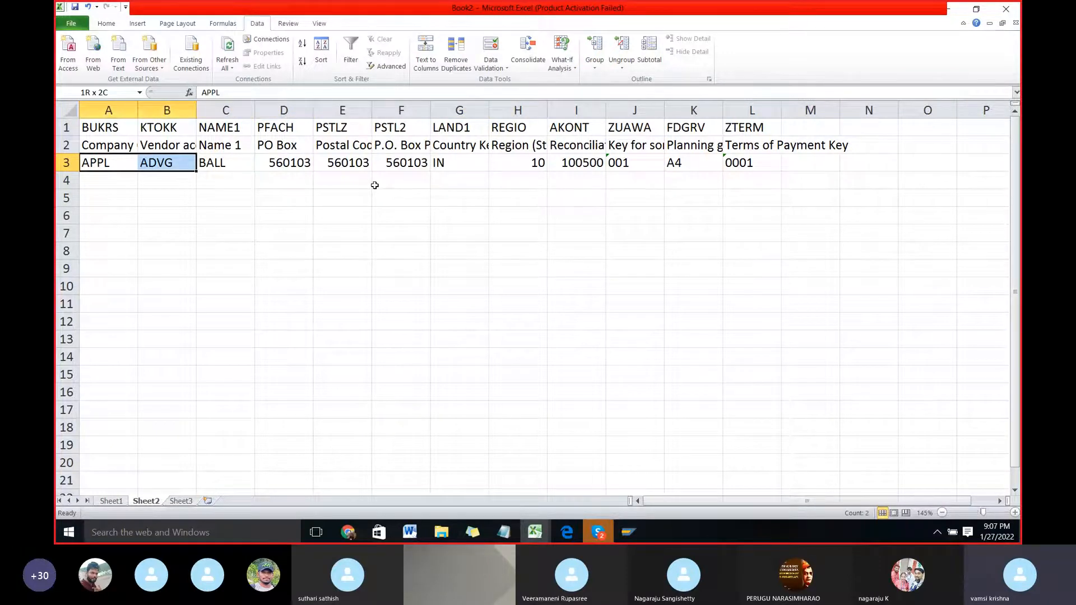
key("shift+Down")
key("shift+Down")
key("shift+Down")
key("shift+Down")
key("shift+Down")
key("shift+Down")
key("shift+Down")
key("shift+Down")
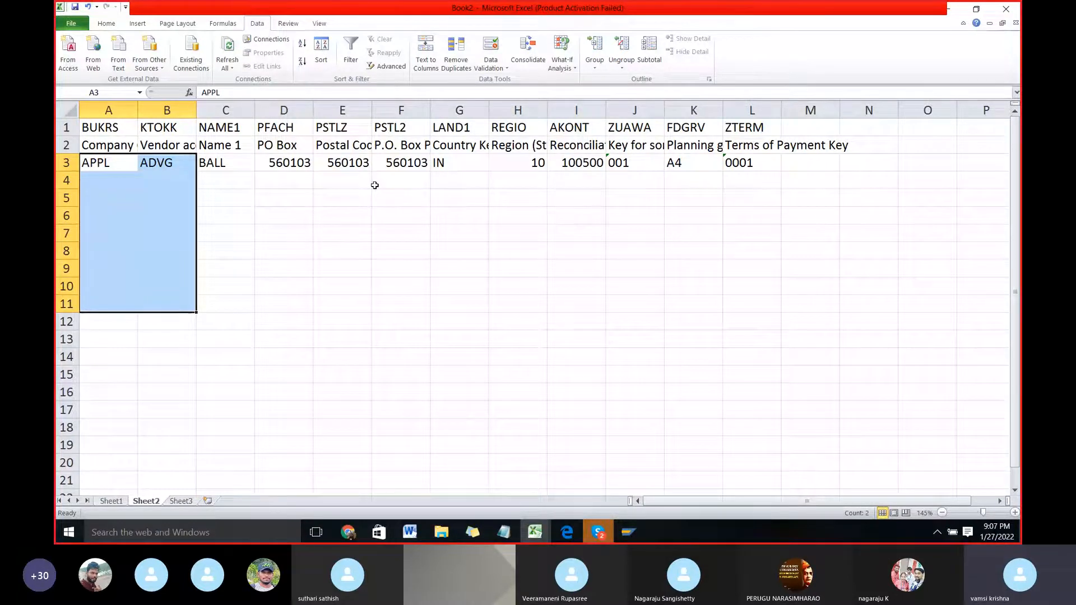
key("Up")
key("Right")
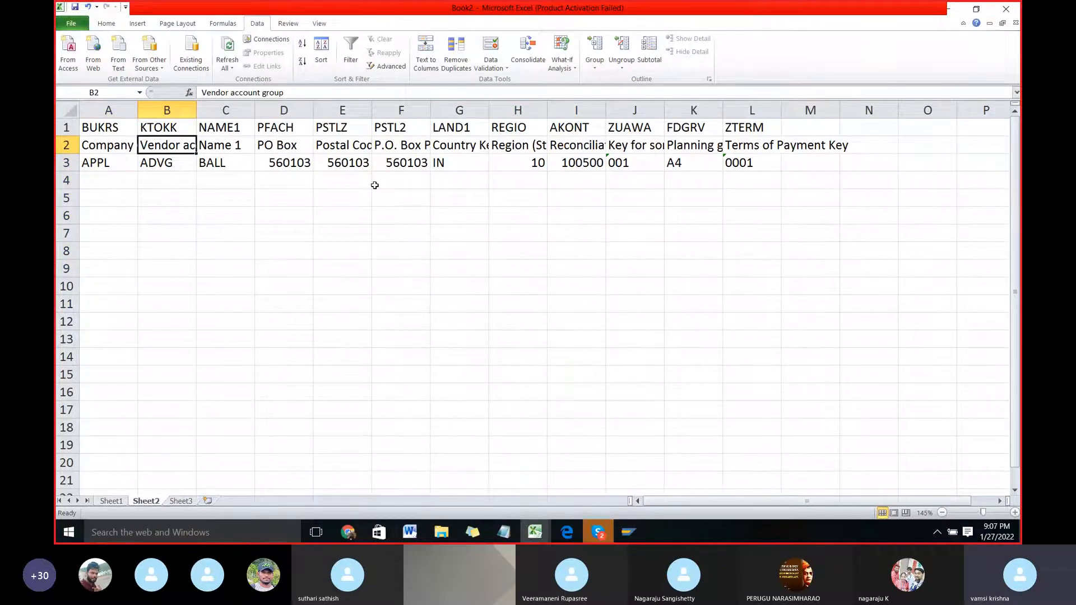
key("Left")
key("Right")
key("Down")
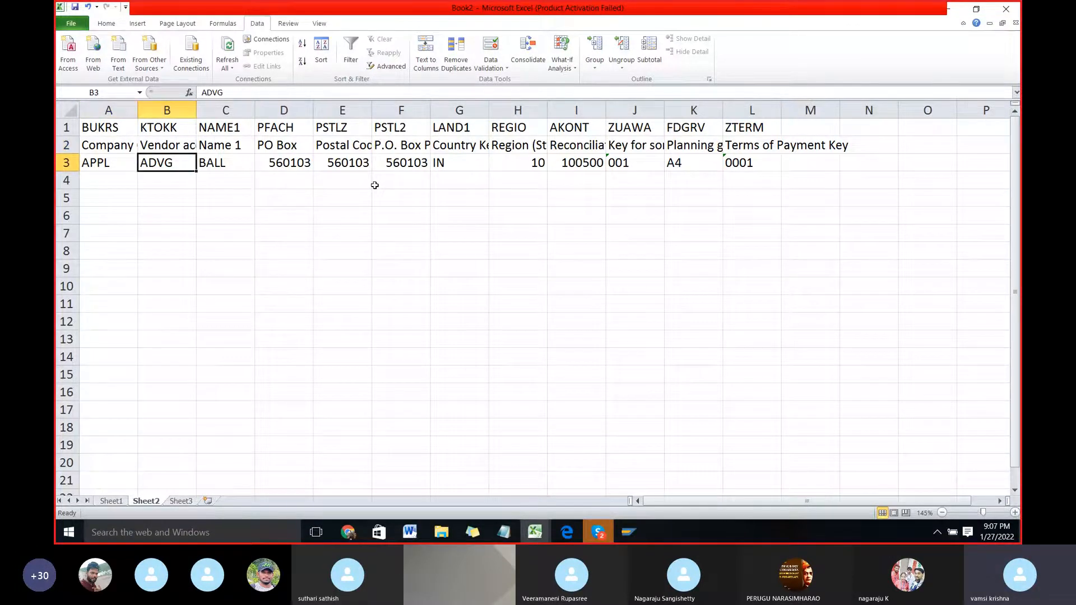
key("Left")
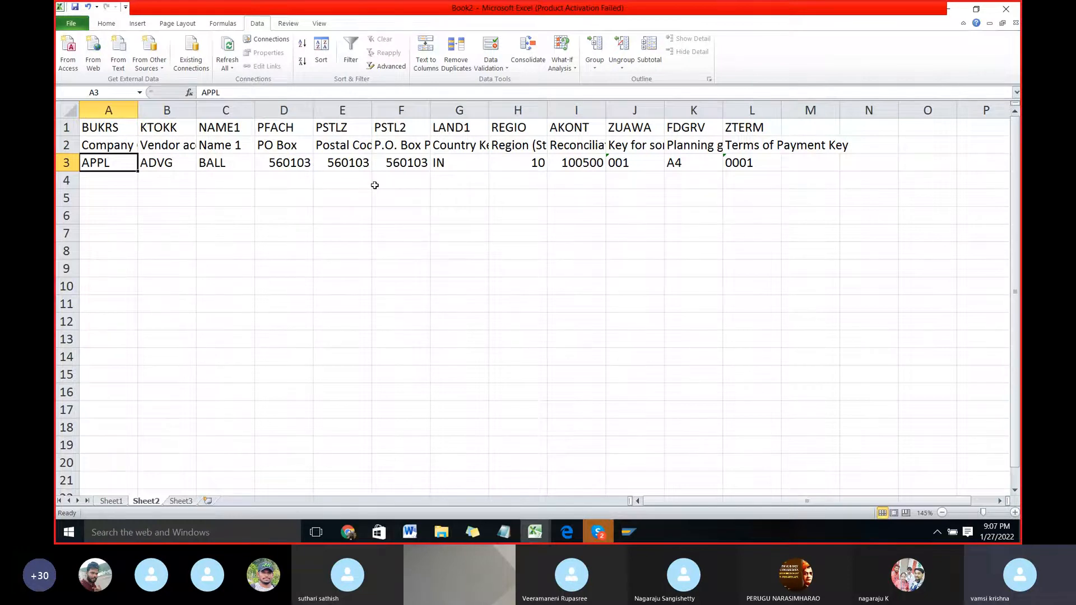
Step: Fill the company code APPL and account group ADVG from row 3 down through row 11 in columns A and B
key("shift+Right")
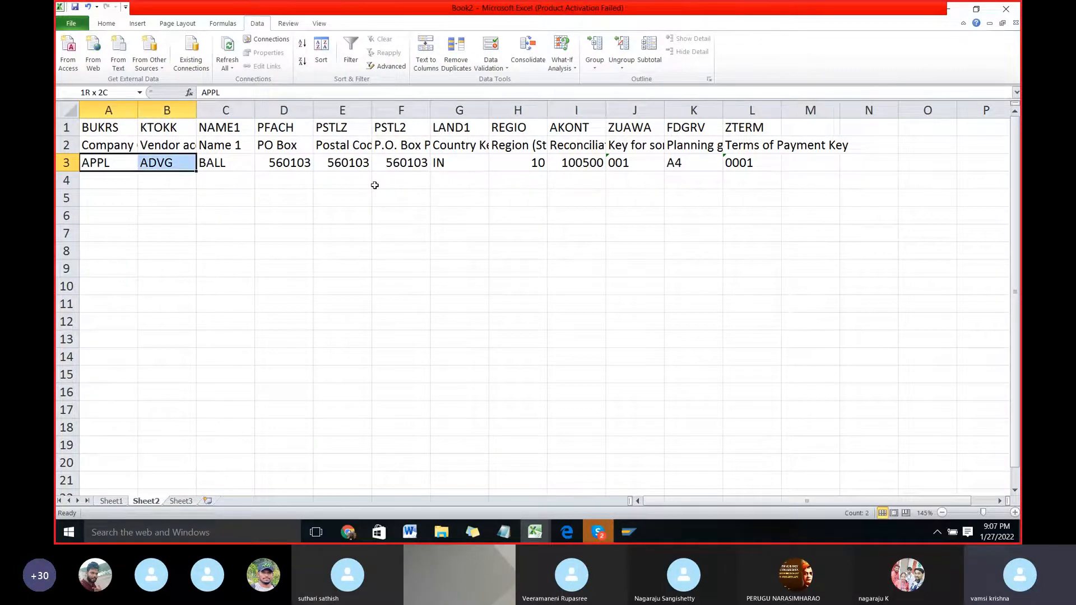
key("shift+Down")
key("shift+Down")
key("shift+Down")
key("shift+Down")
key("shift+Down")
key("shift+Down")
key("shift+Down")
key("shift+Down")
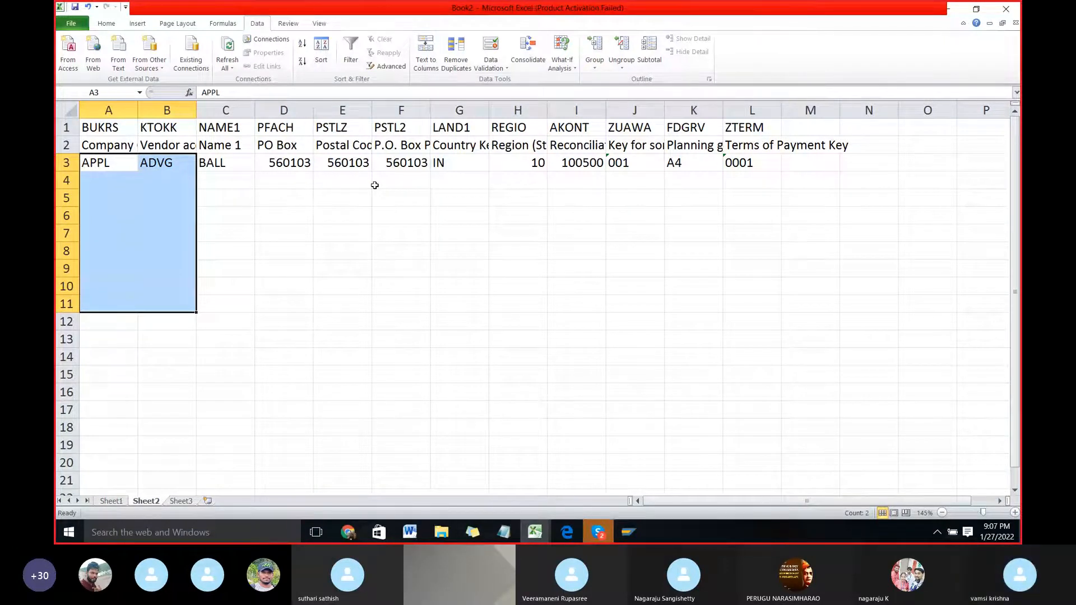
key("ctrl+d")
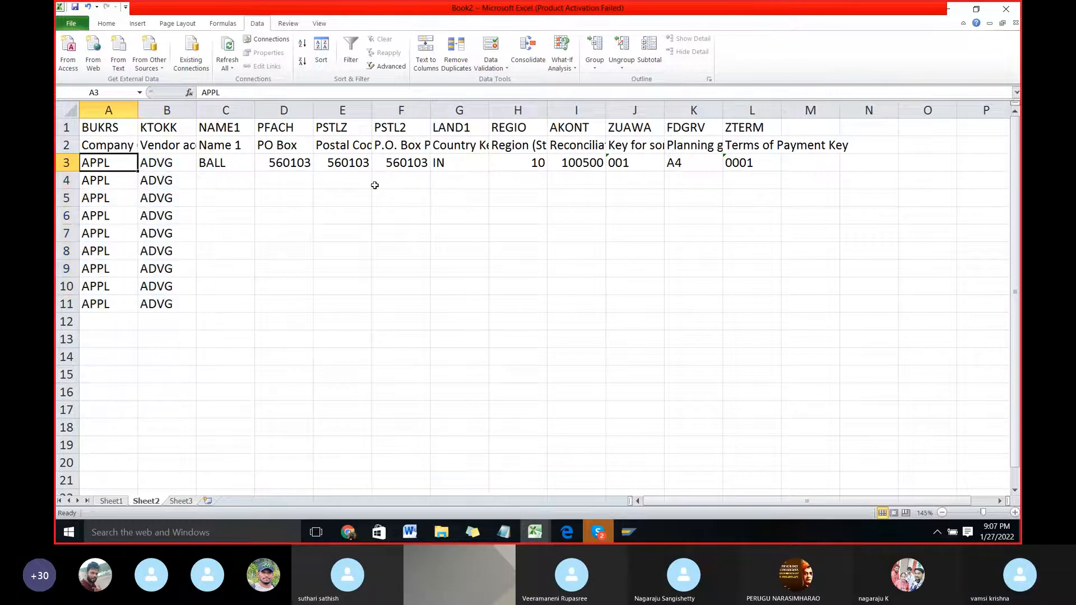
Step: Extend the APPL and ADVG entries in columns A and B by one more row, to row 12
key("shift+Left")
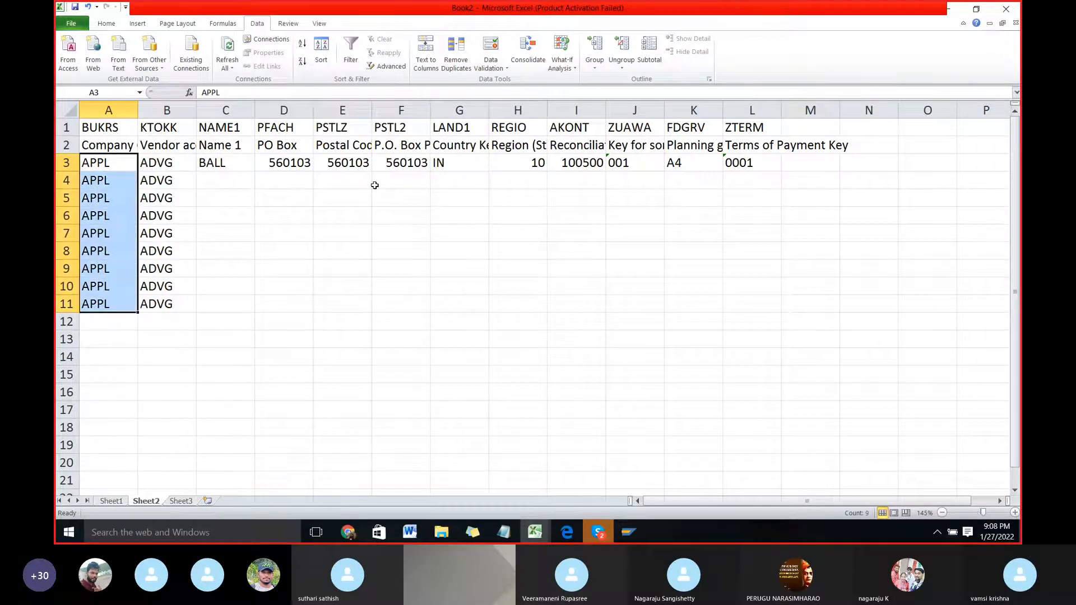
key("Down")
key("Down")
key("Down")
key("Down")
key("Down")
key("Down")
key("Down")
key("Down")
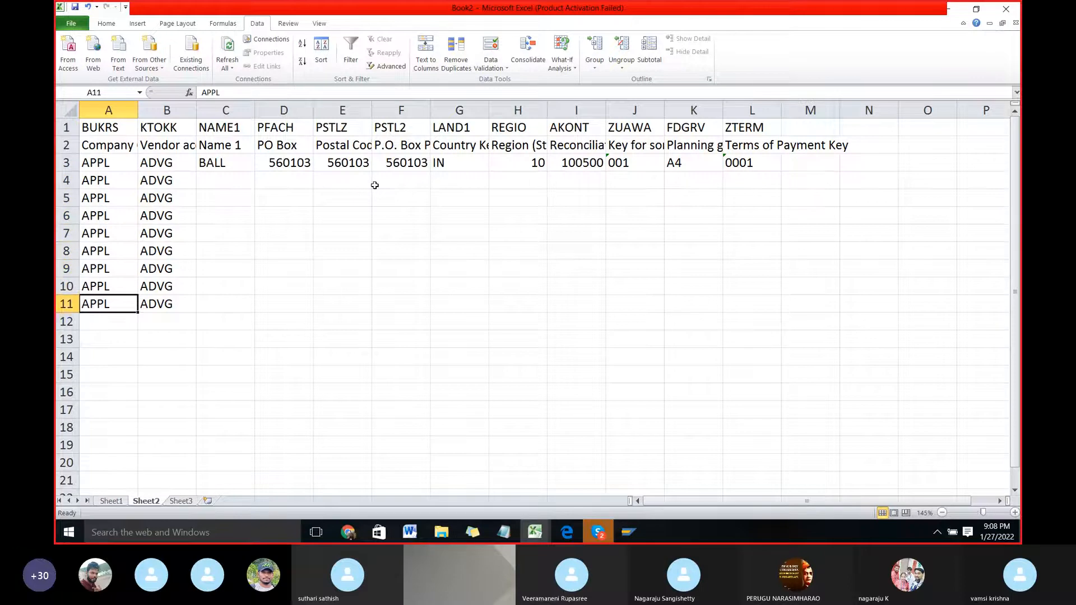
key("shift+Right")
key("shift+Down")
key("ctrl+d")
key("Right")
key("Right")
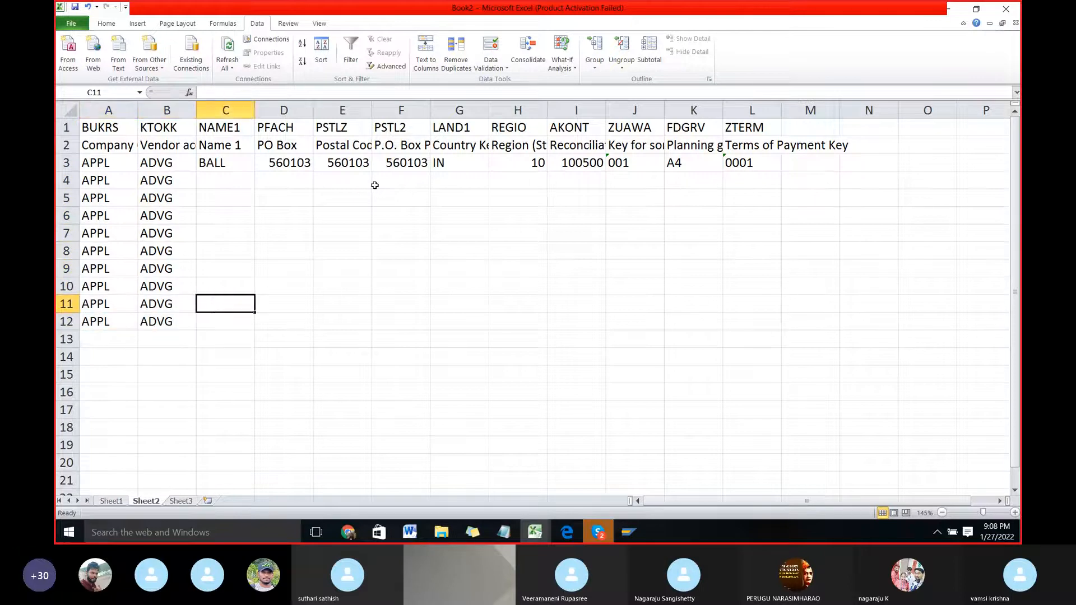
key("ctrl+Up")
key("Down")
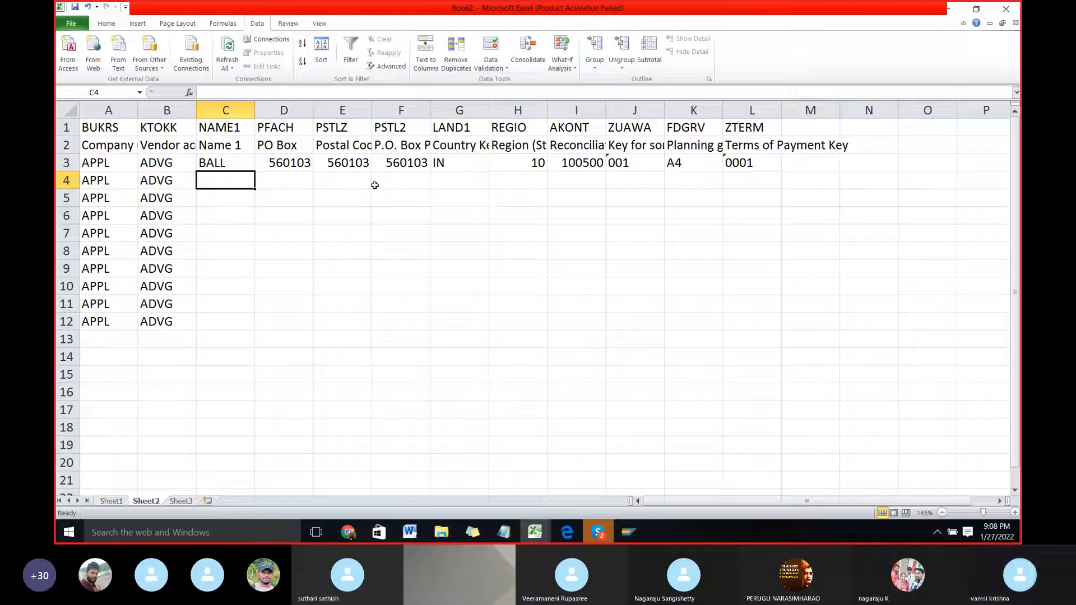
type("CAT")
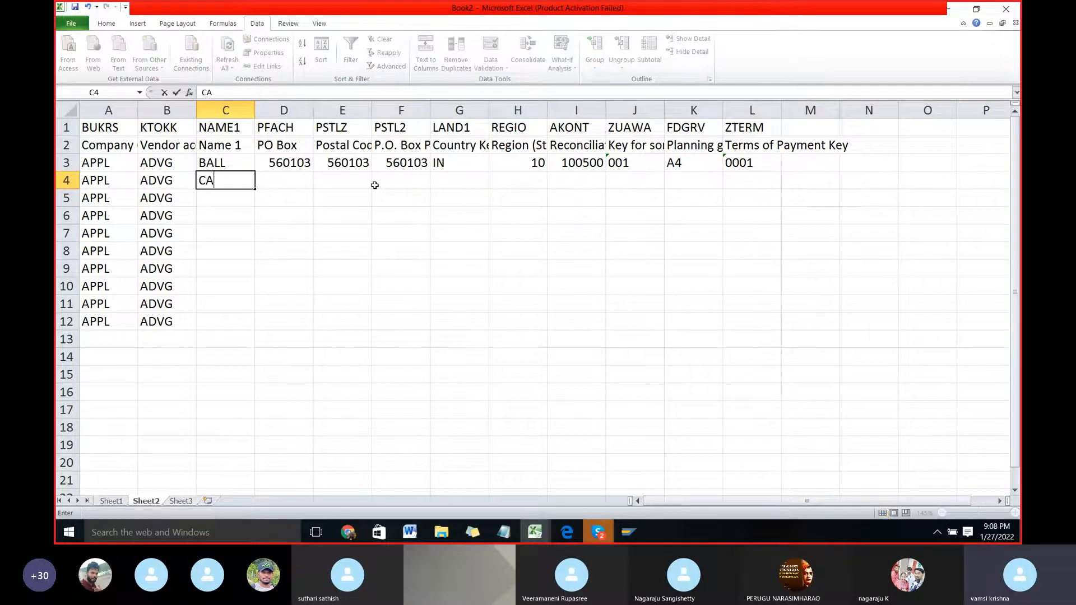
key("BackSpace")
key("BackSpace")
key("BackSpace")
key("Right")
key("Left")
Step: Replace the vendor name in cell C3 with LENOVO and enter INTEL COMPANY in cell C4
key("Up")
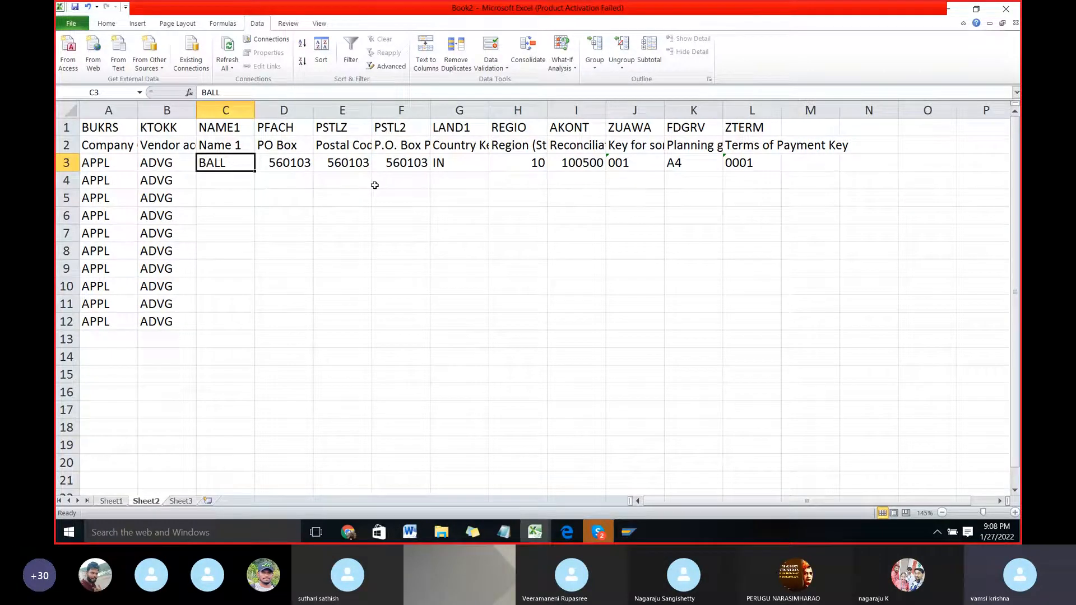
type("LENOVO")
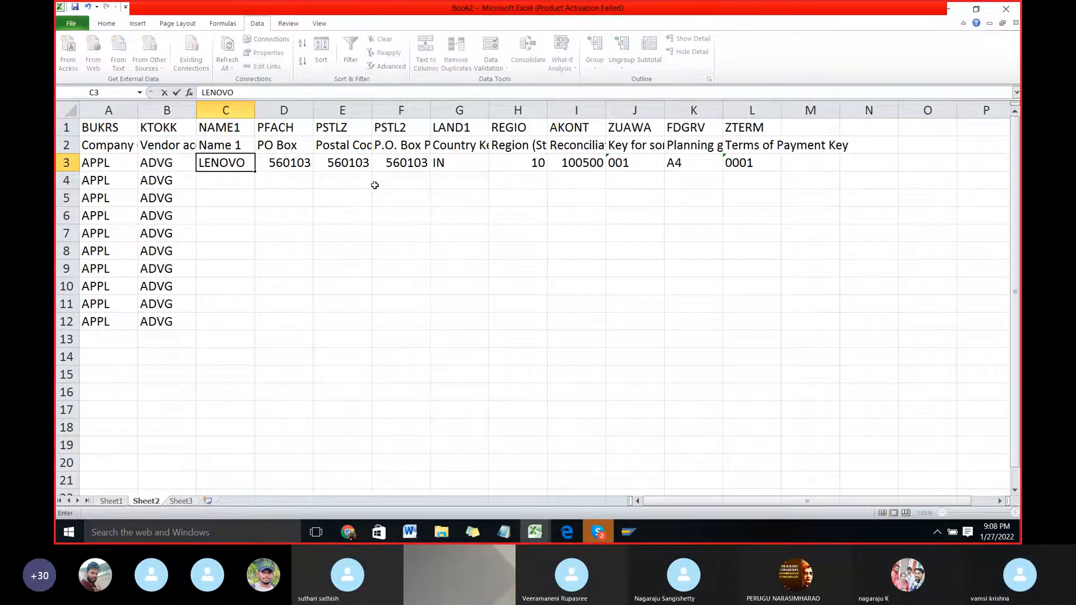
key("Return")
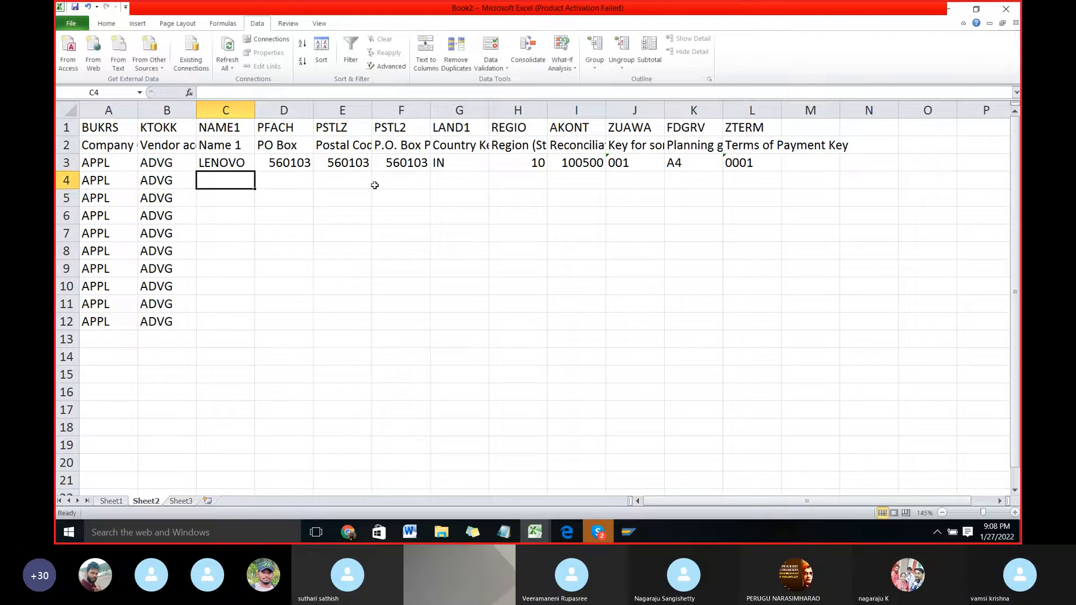
type("INTER")
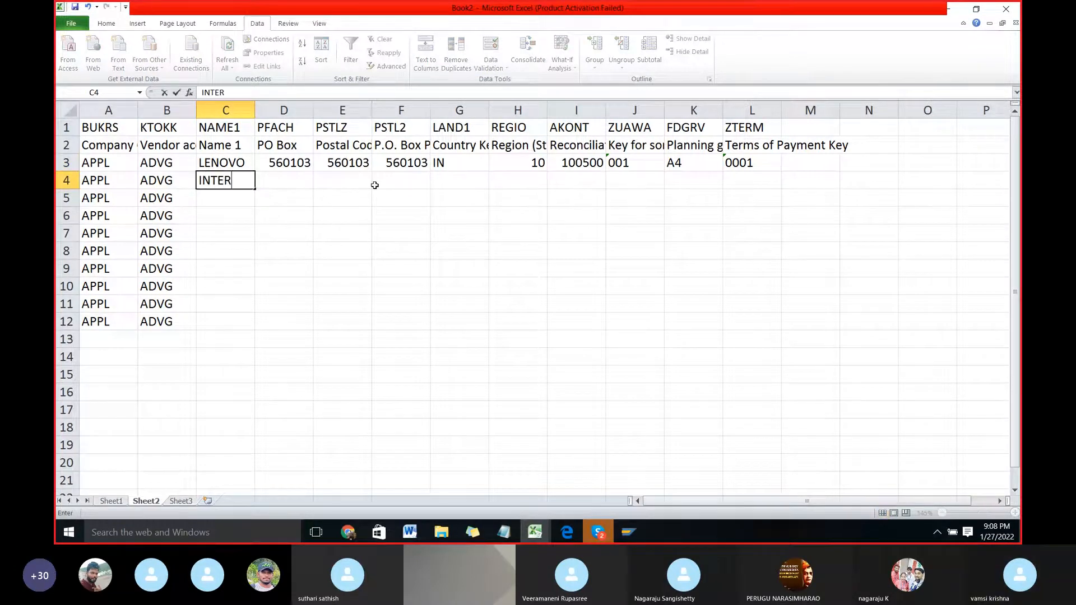
key("BackSpace")
type("L")
key("Return")
key("Up")
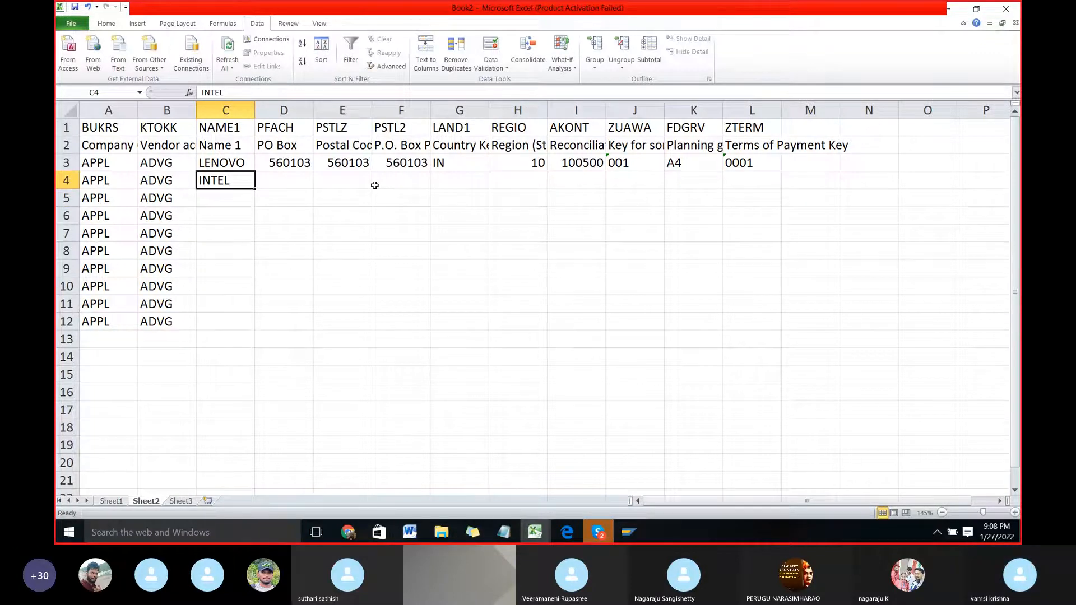
key("F2")
type("COMPANY")
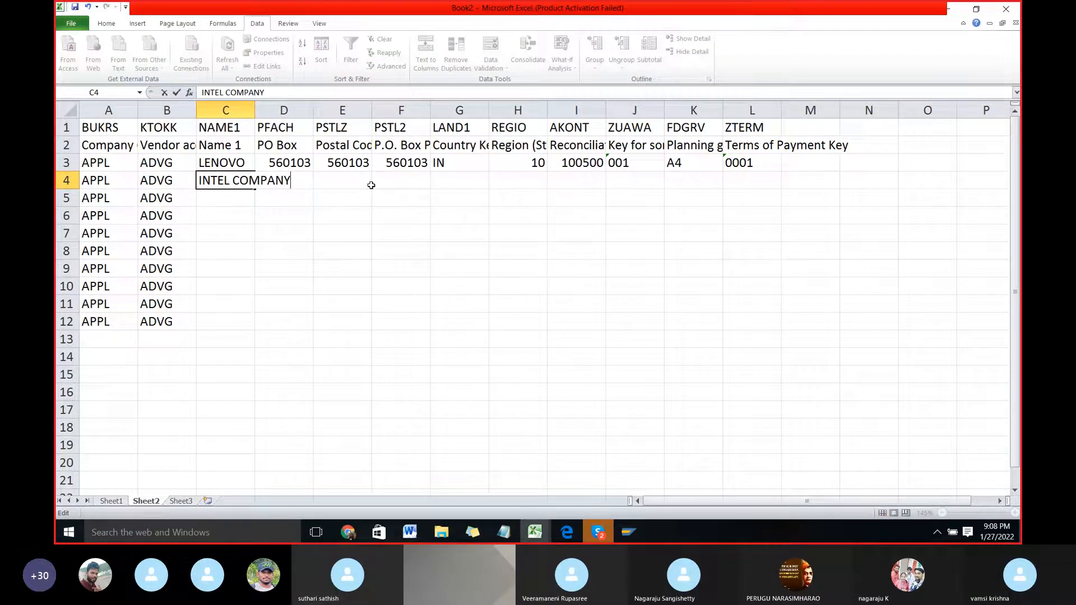
key("Return")
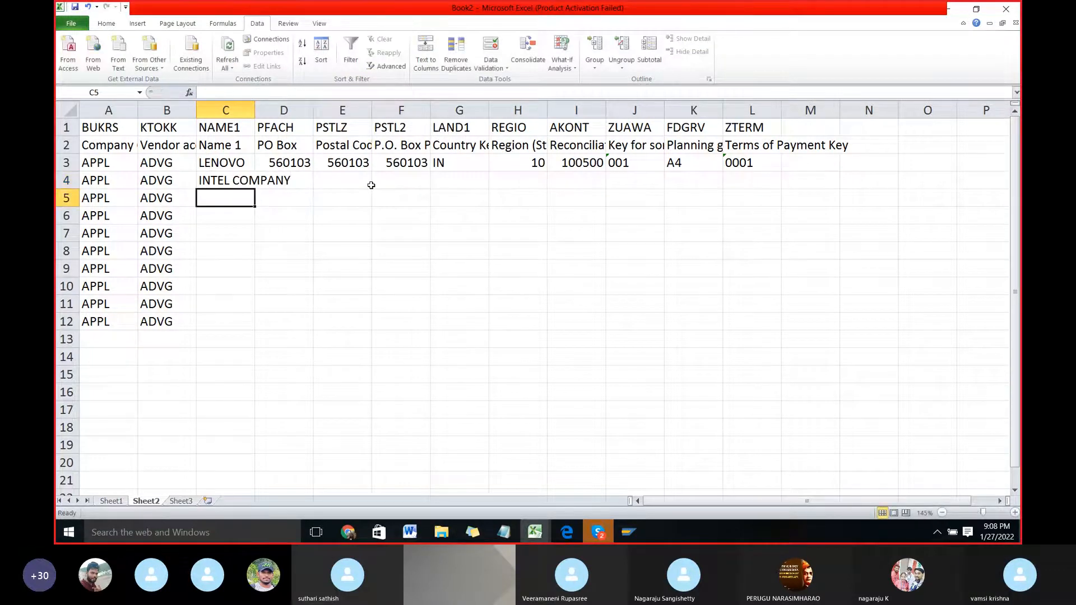
Step: Enter the vendor names LG, ICON, VU, NOKIA and SAMSUNG in cells C5 to C9
type("LG")
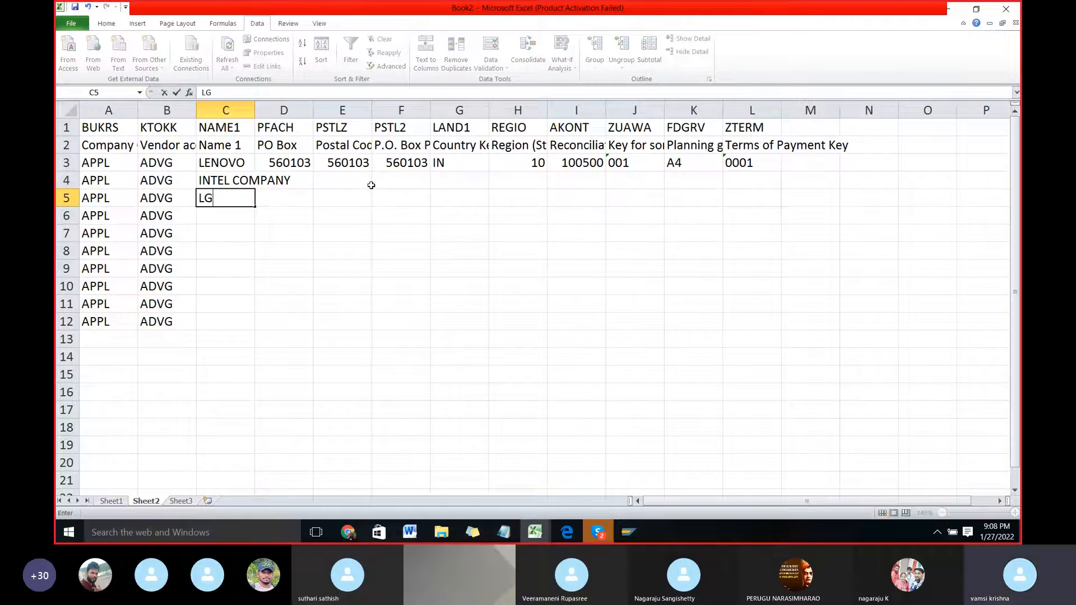
key("Return")
type("ICON")
key("Return")
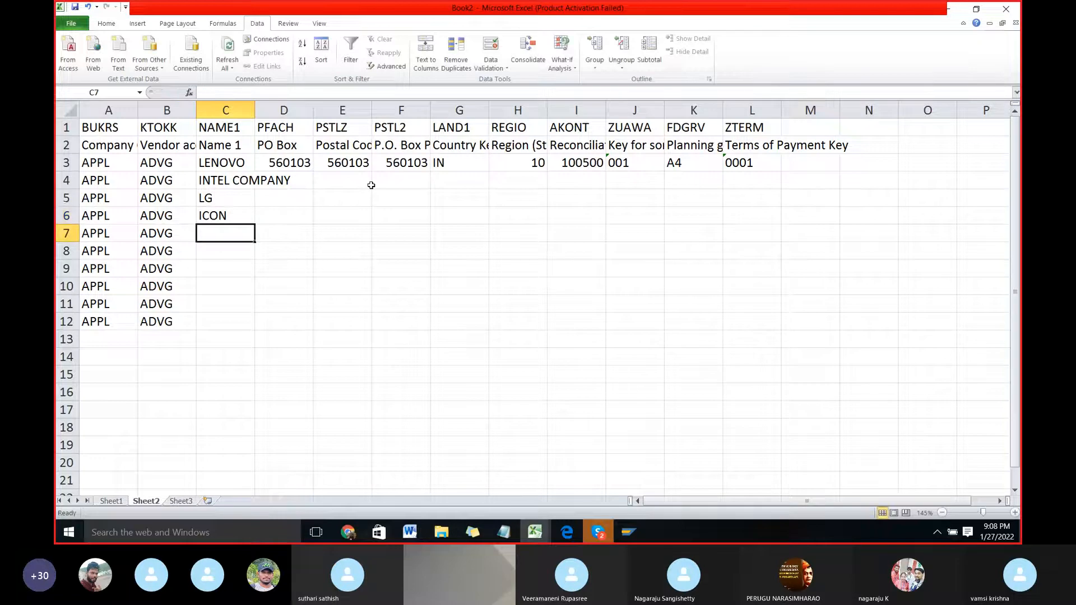
type("VU")
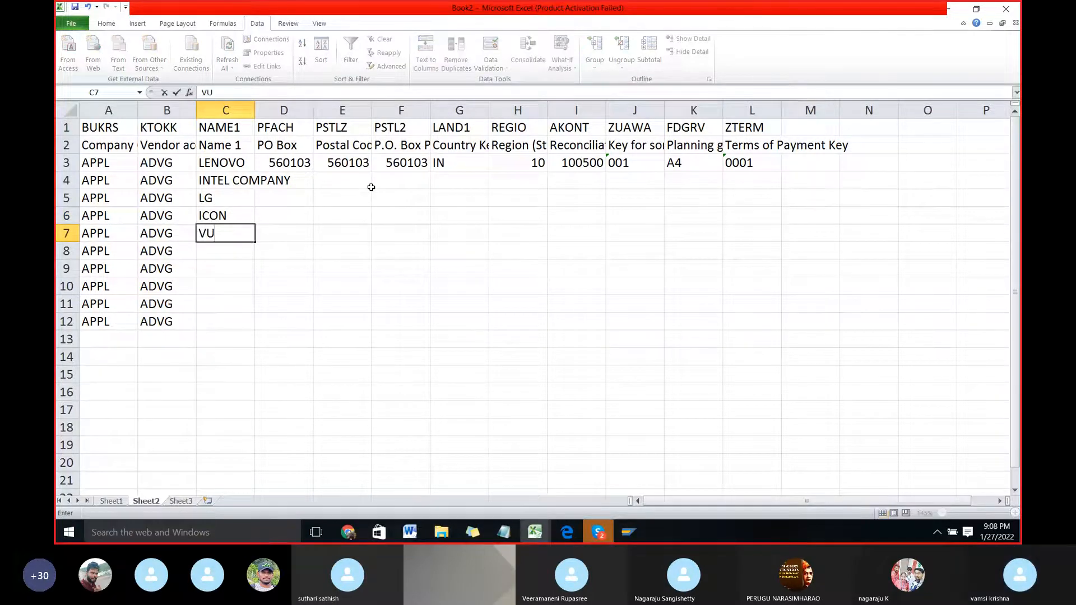
key("Return")
type("NOKIA")
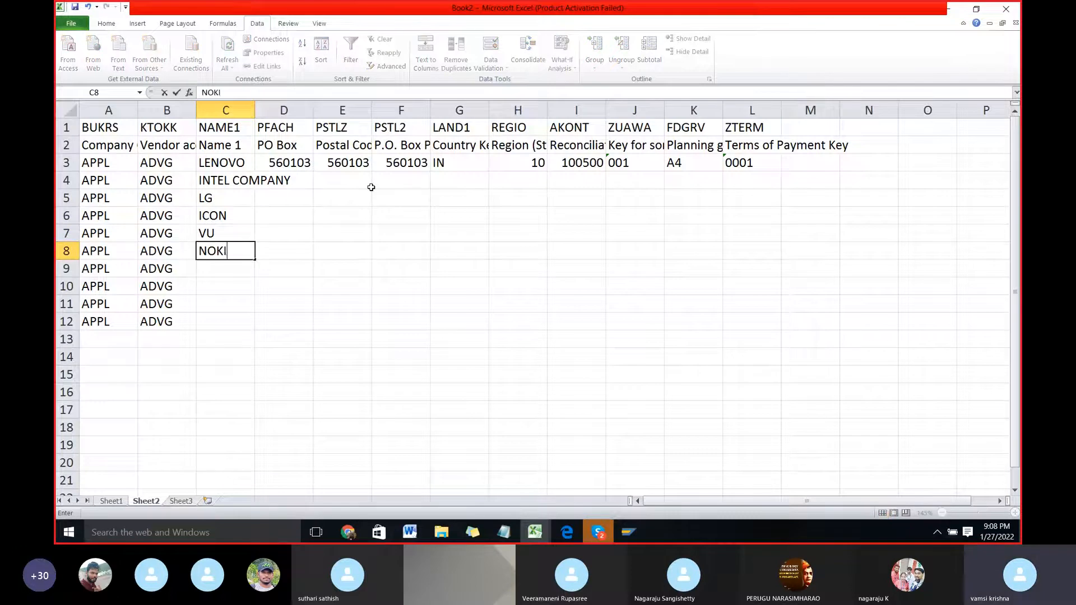
type("AMSUNG")
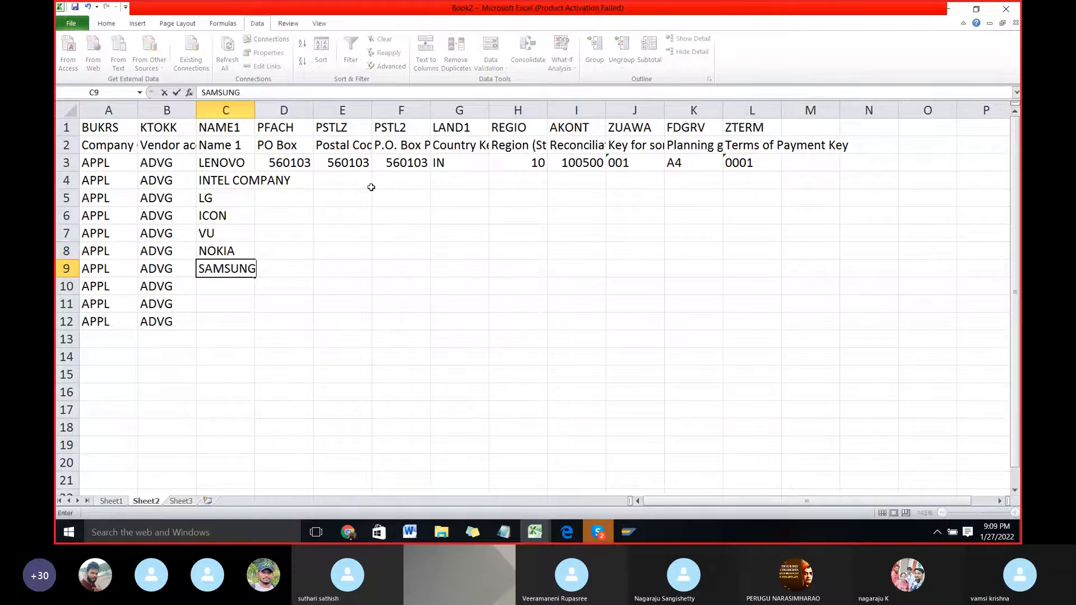
key("Return")
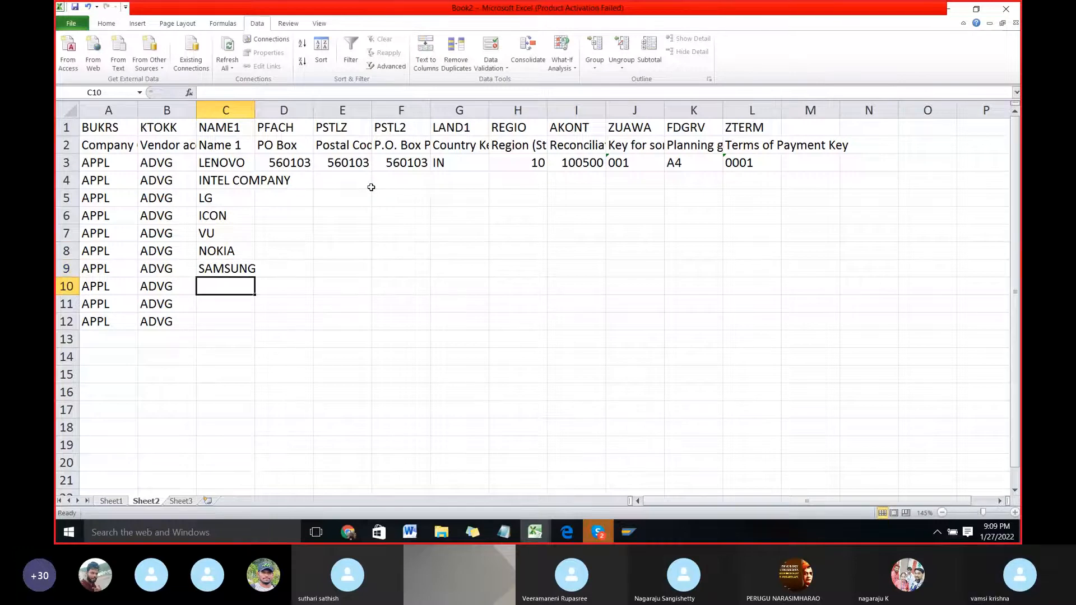
Step: Enter the vendor names POWER, ZEBRONIC and NVIDIA in cells C10 to C12
type("D")
key("BackSpace")
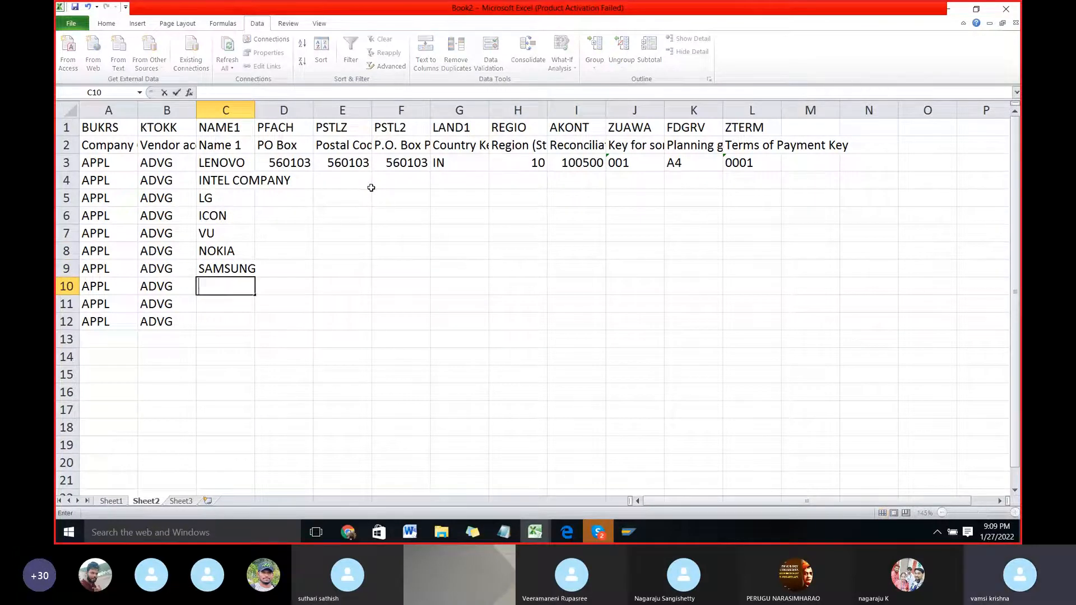
type("POWR")
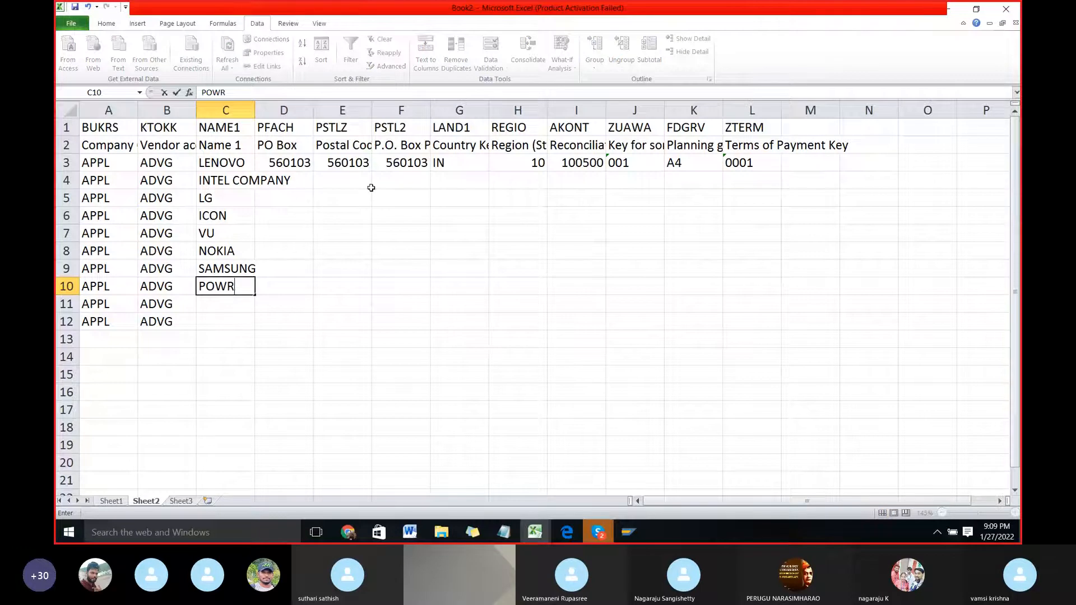
key("BackSpace")
type("ER")
key("Return")
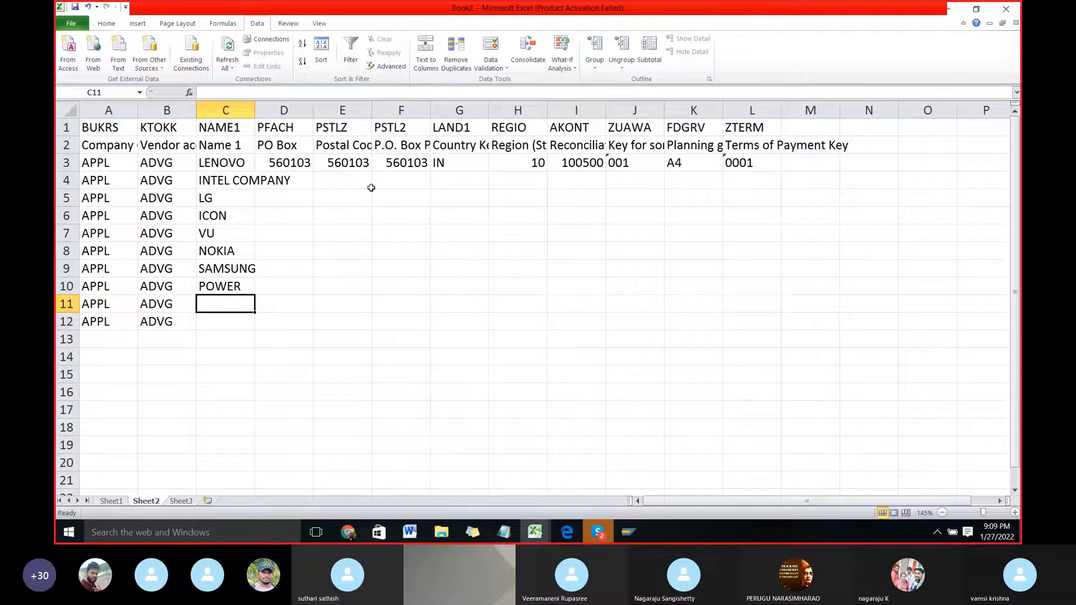
type("ZEBRONIC")
key("Return")
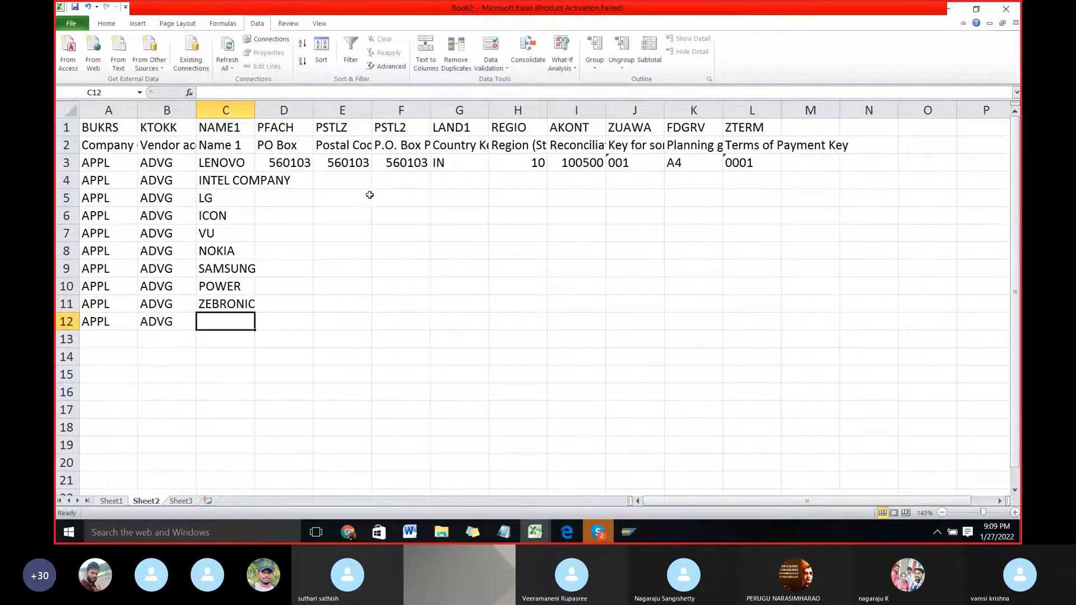
type("NVIDIA")
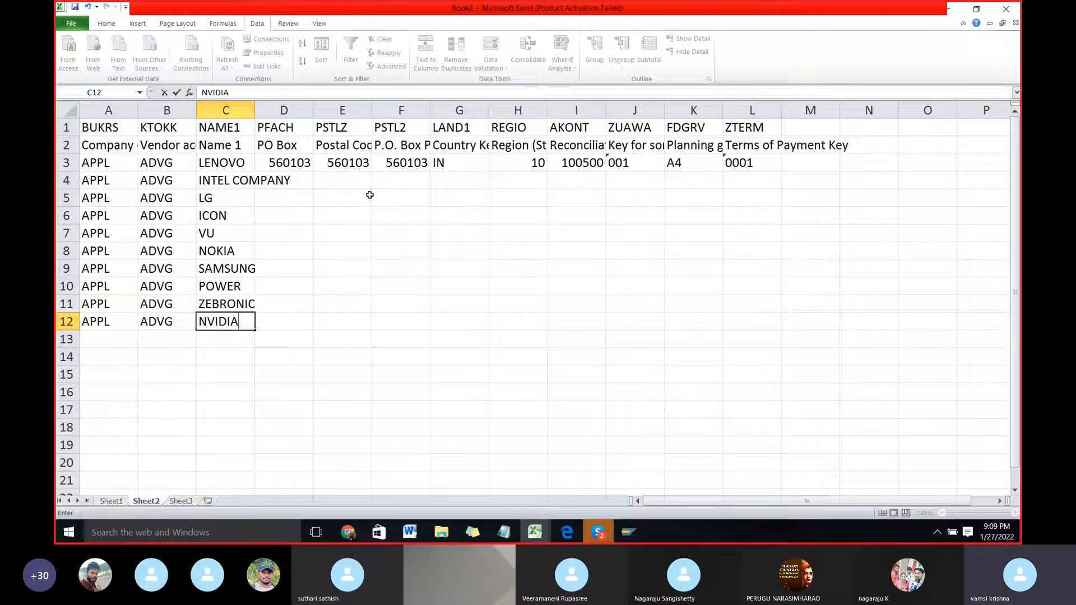
key("Return")
Step: Fill the row 3 values of columns D to L down through row 12 for all vendors
key("Up")
key("Right")
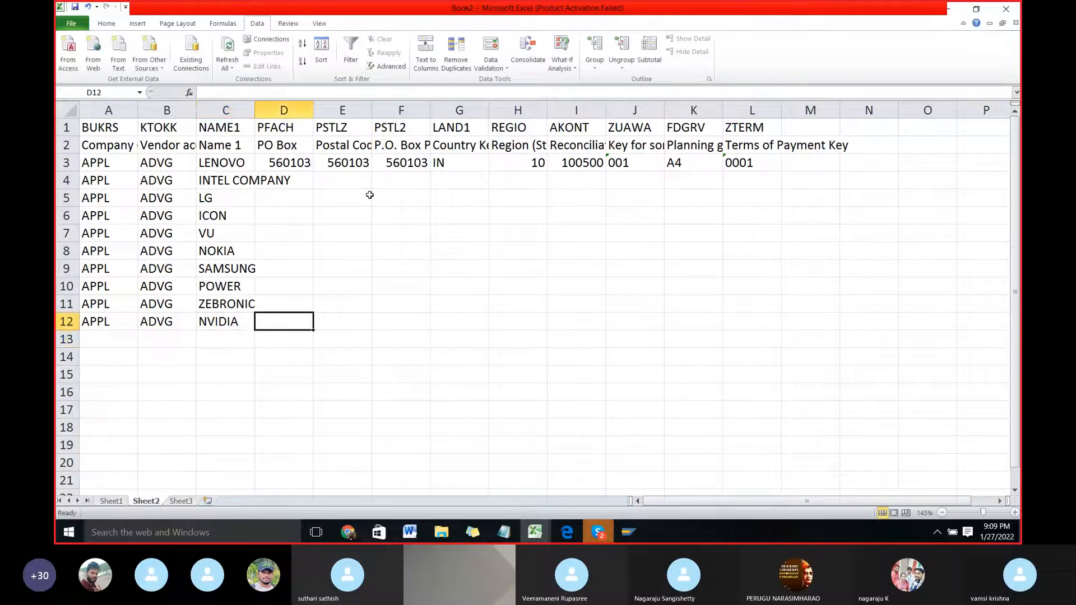
key("shift+Right")
key("shift+Right")
key("shift+Right")
key("shift+Right")
key("shift+Right")
key("shift+Right")
key("shift+Right")
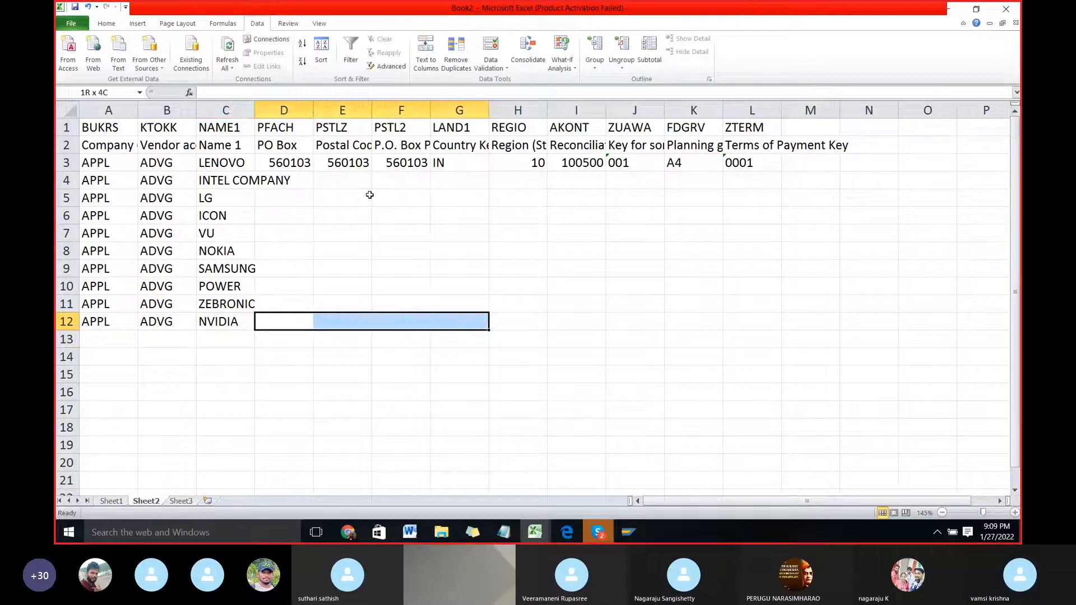
key("shift+Right")
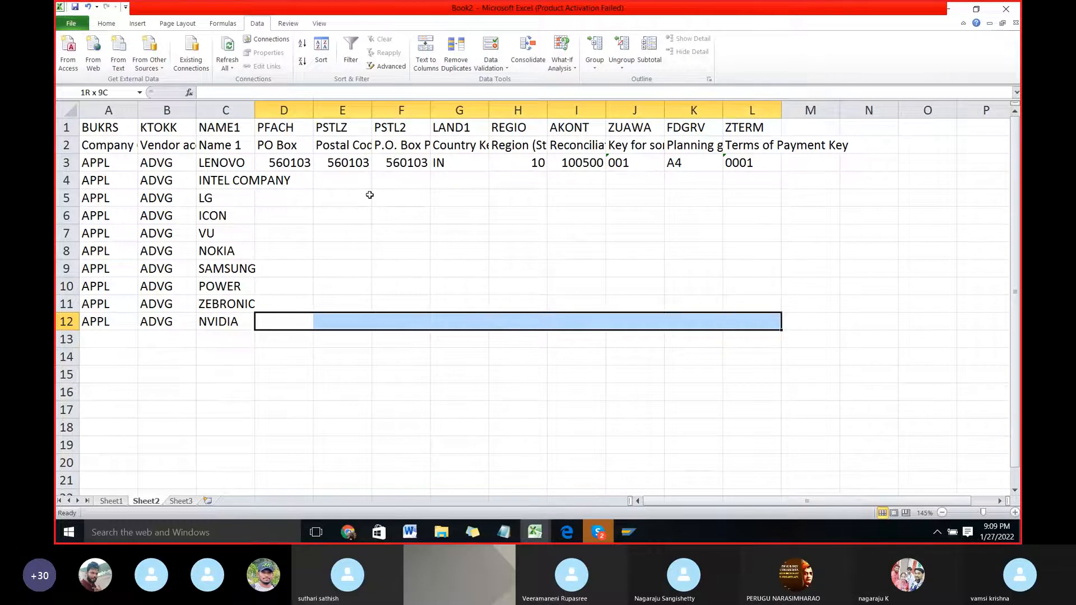
key("XF86MonBrightnessDown")
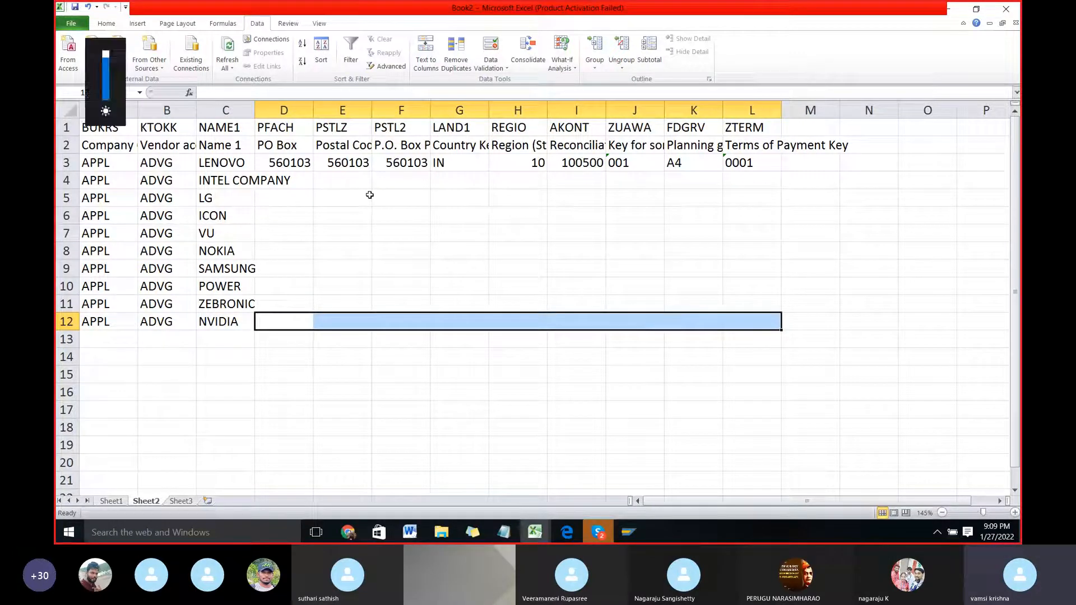
key("Left")
key("Right")
key("shift+Right")
key("shift+Right")
key("shift+Right")
key("shift+Right")
key("shift+Right")
key("shift+Right")
key("shift+Right")
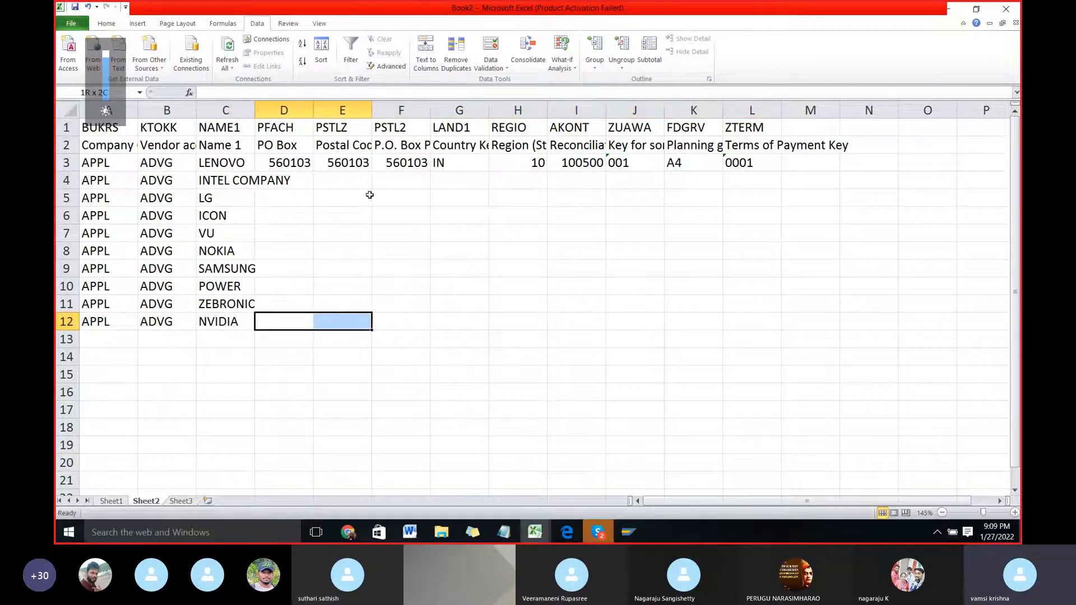
key("shift+Right")
key("shift+Up")
key("shift+Up")
key("shift+Up")
key("shift+Up")
key("shift+Up")
key("shift+Up")
key("shift+Up")
key("shift+Up")
key("shift+Up")
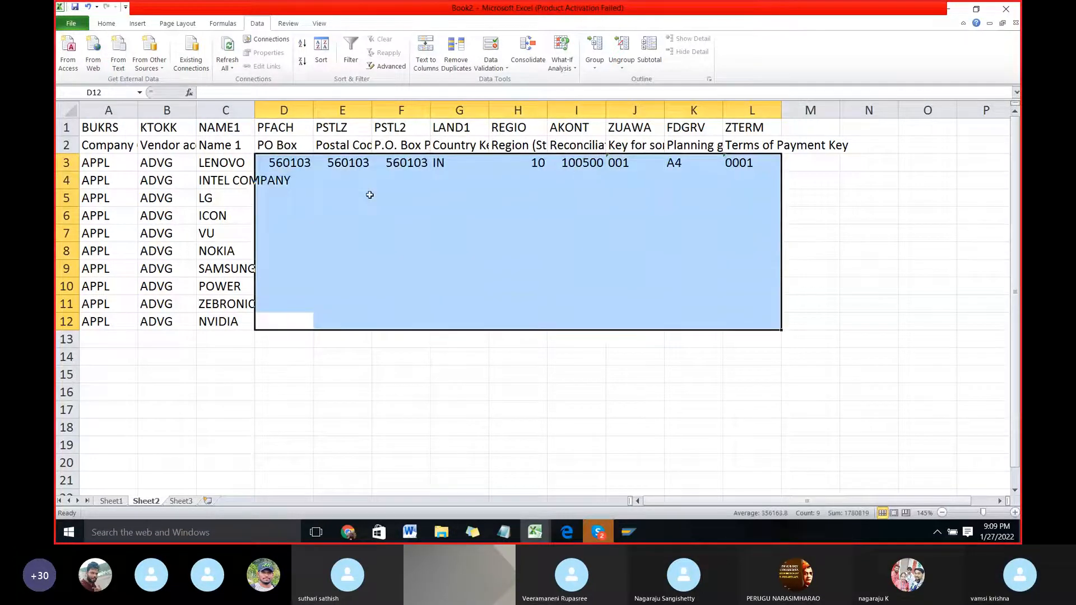
key("ctrl+d")
key("Left")
key("Right")
key("Up")
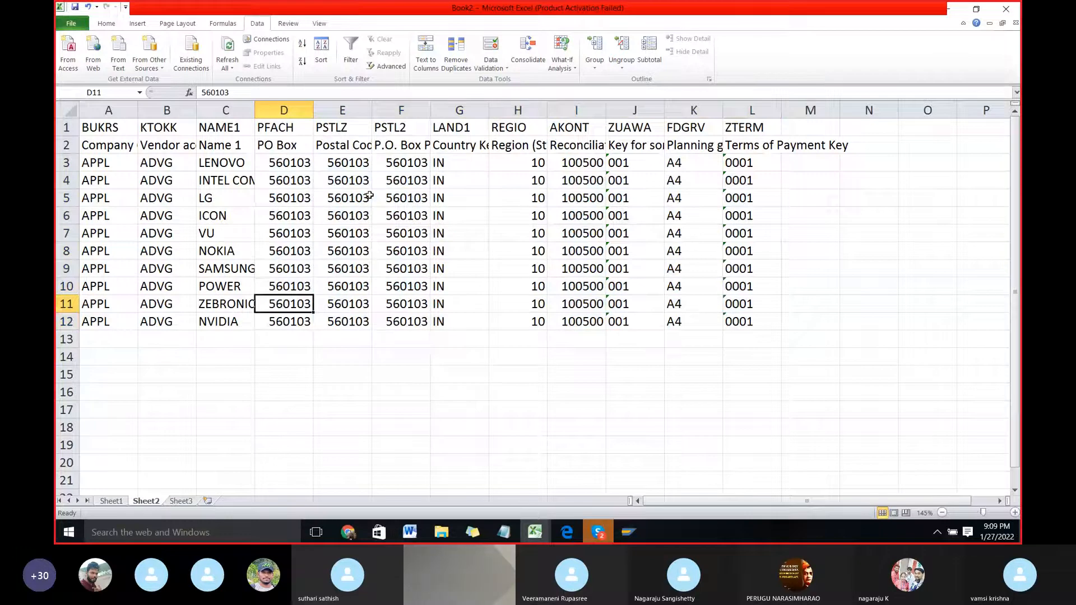
Step: Delete the two heading rows with the technical and functional field names above the vendor data
key("ctrl+Up")
key("Down")
key("Down")
key("Left")
key("Left")
key("Left")
key("Up")
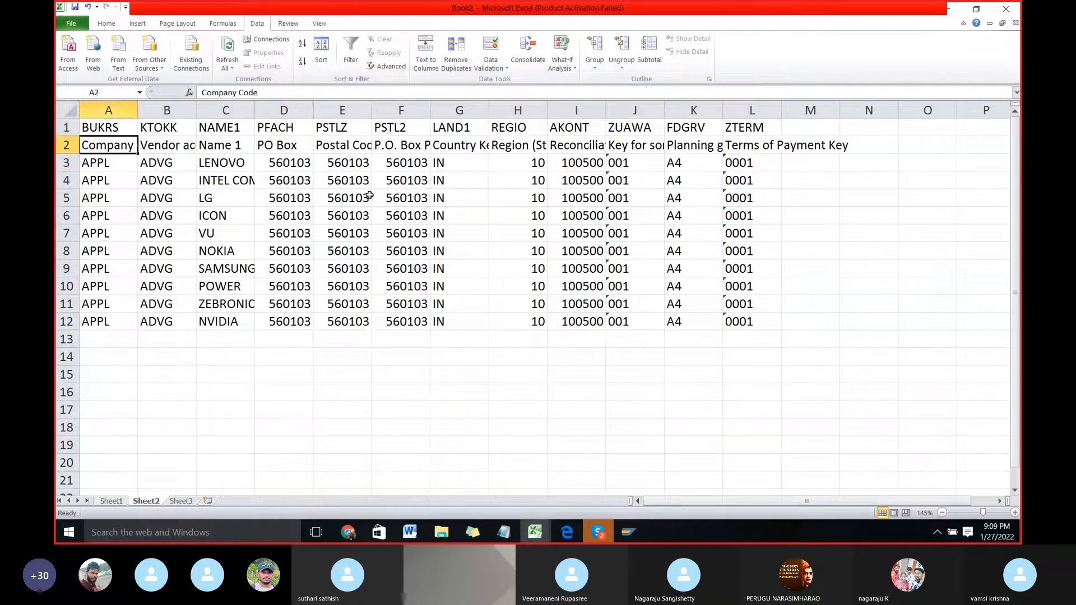
key("Down")
key("Up")
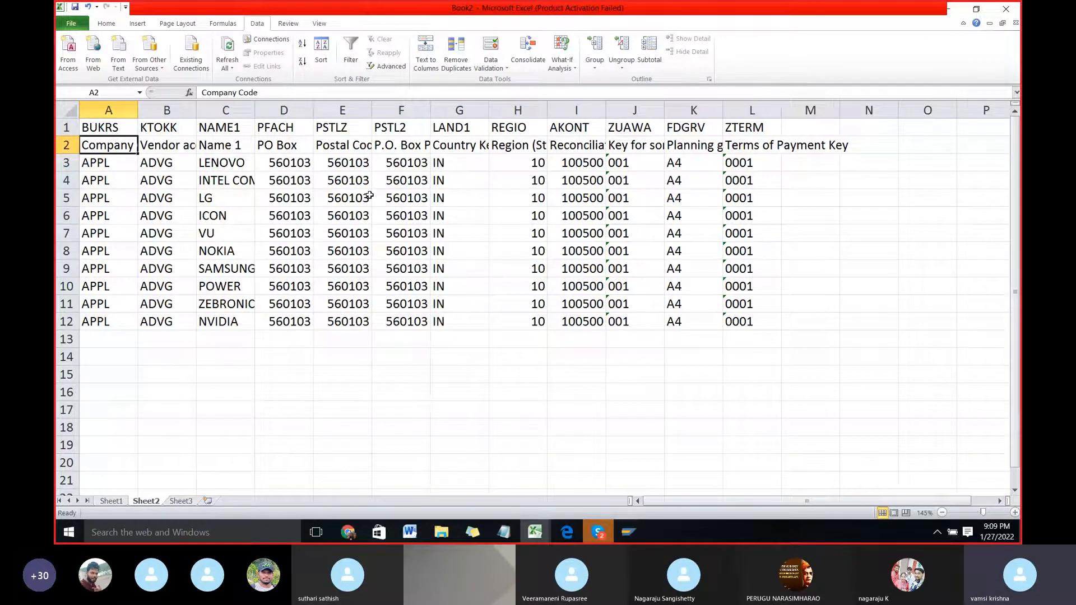
key("Down")
key("Up")
key("shift+Up")
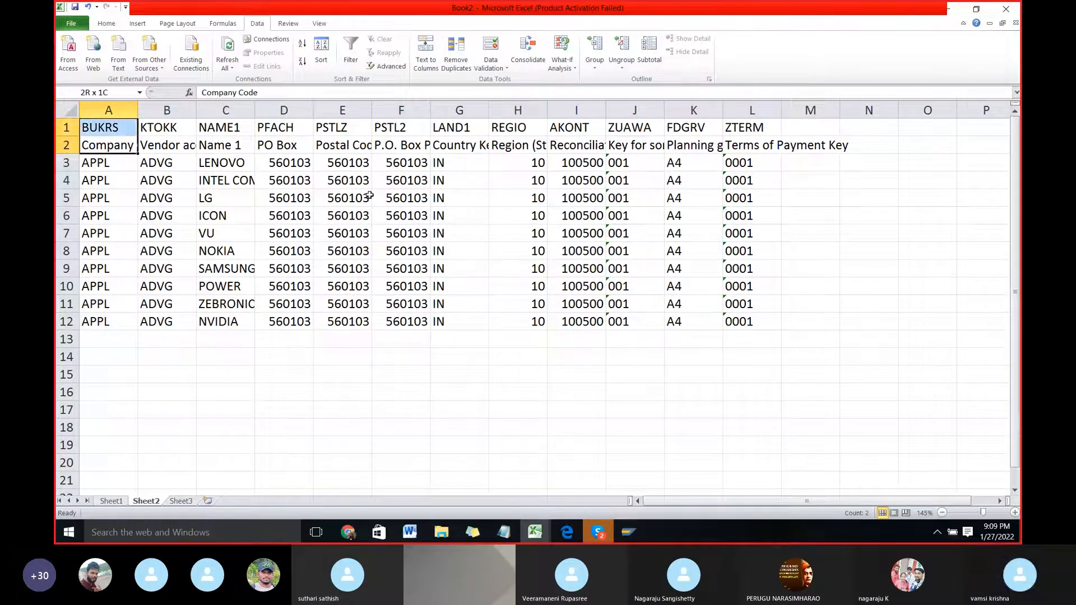
key("shift+space")
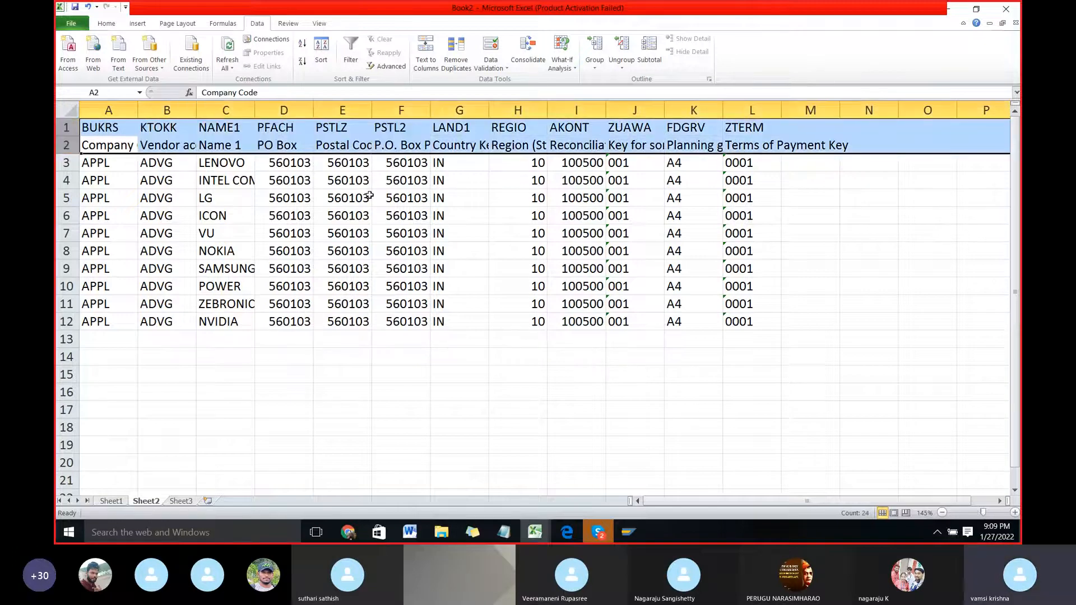
key("ctrl+minus")
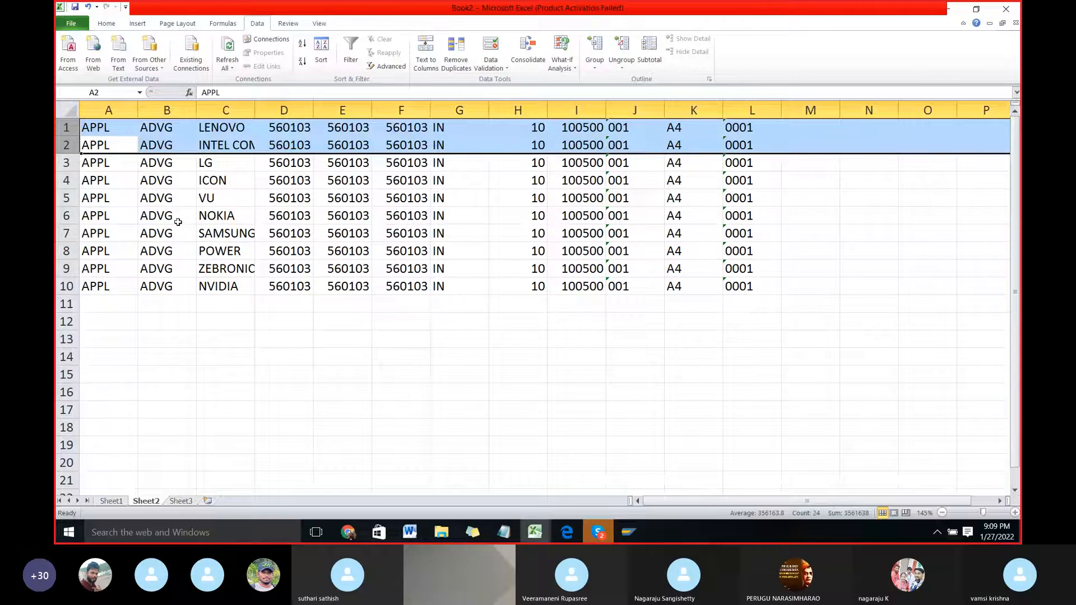
left_click(156, 202)
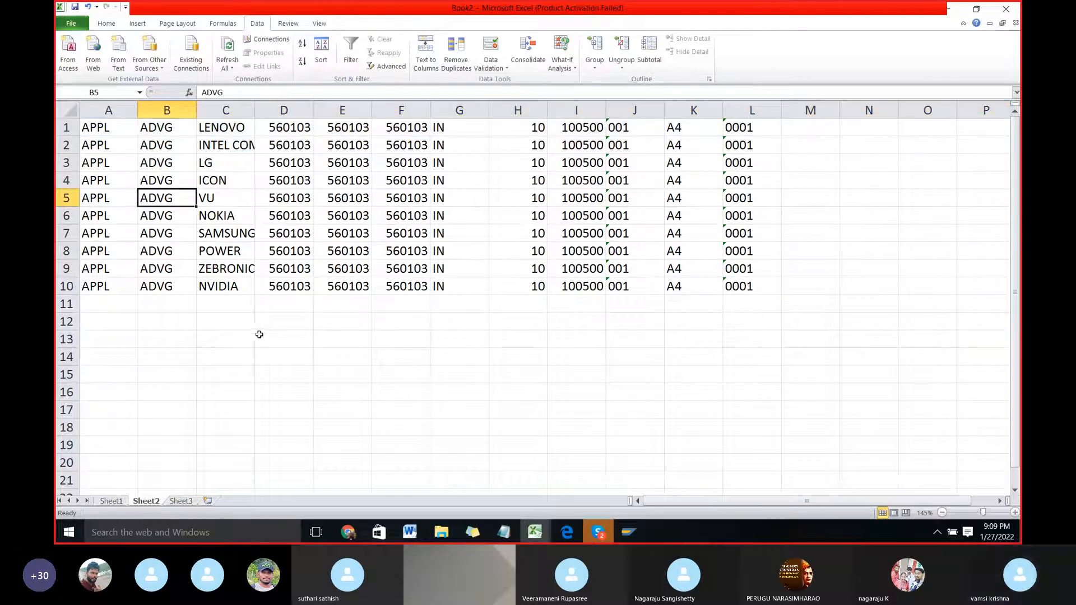
Step: Autofit the column widths of the vendor data in A1:L10 to remove the extra spaces
key("Up")
key("ctrl+Home")
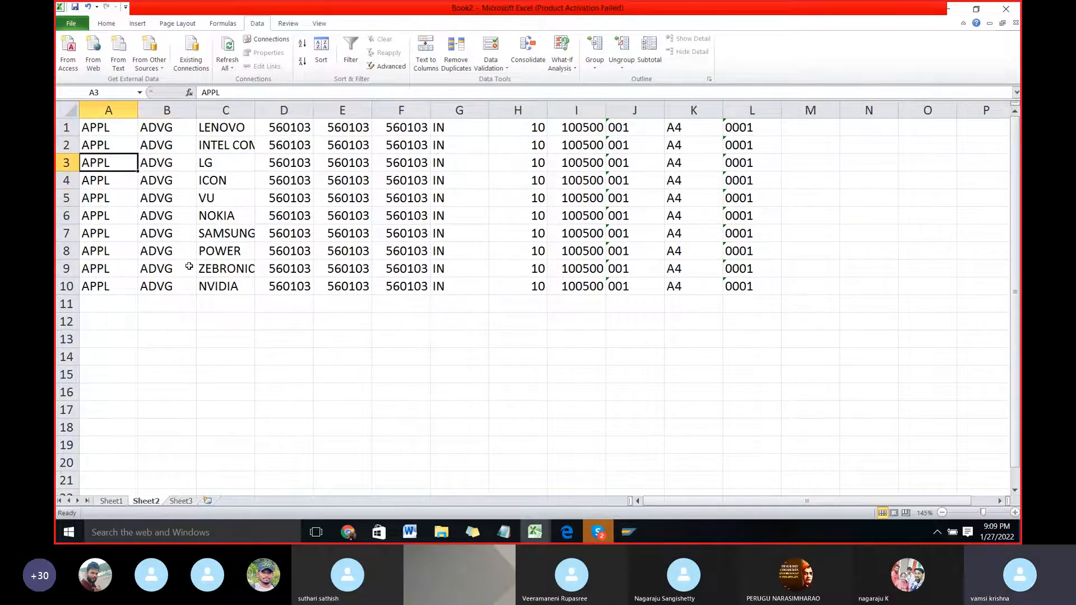
key("ctrl+shift+Right")
key("ctrl+shift+Down")
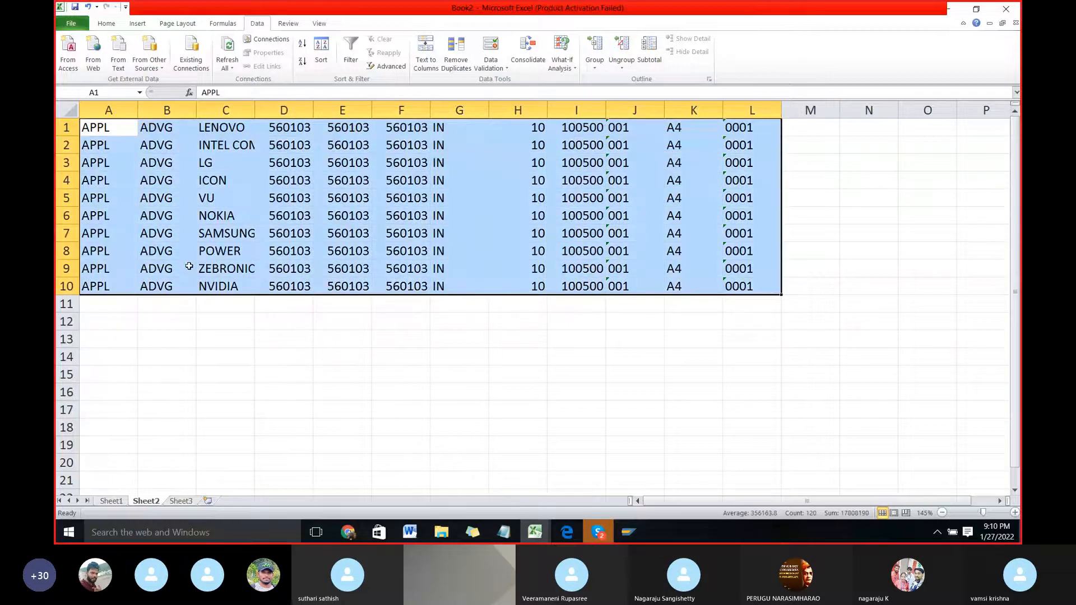
key("alt+o")
key("c")
key("a")
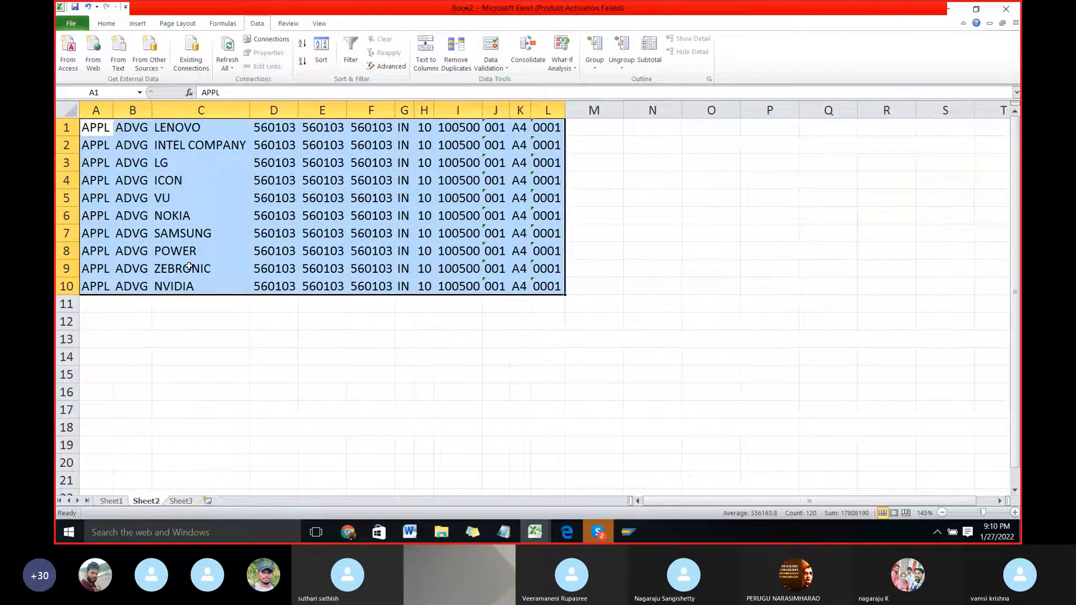
key("Right")
key("Left")
Step: Switch to the LSMW Word document and read the instructions from the Excel data preparation through object attributes to maintaining source structures
key("alt+Tab")
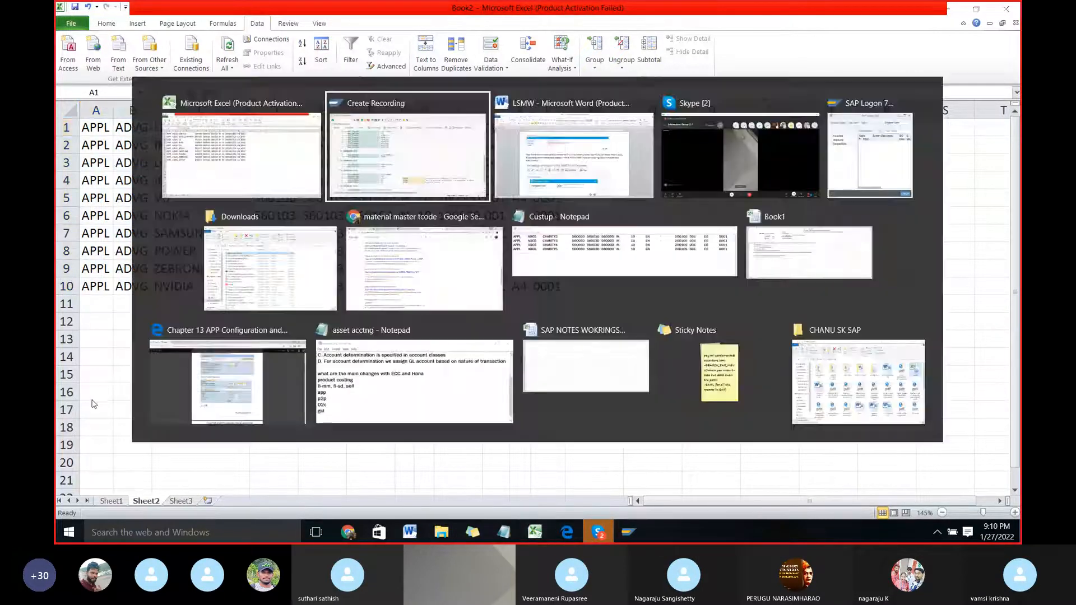
key("Tab")
scroll(446, 385, "down", 15)
scroll(446, 387, "down", 20)
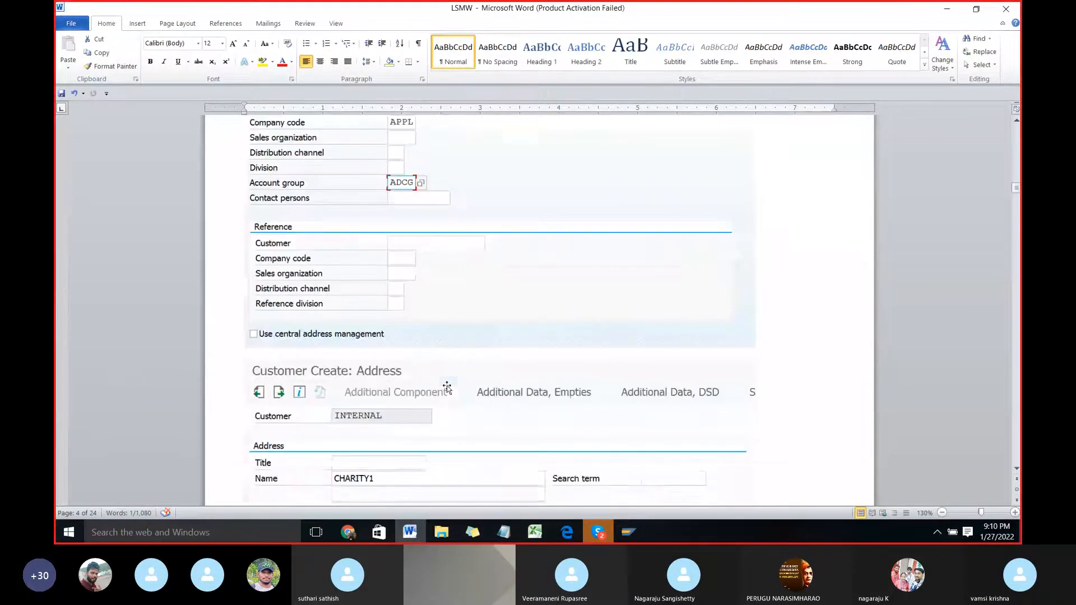
scroll(447, 387, "down", 20)
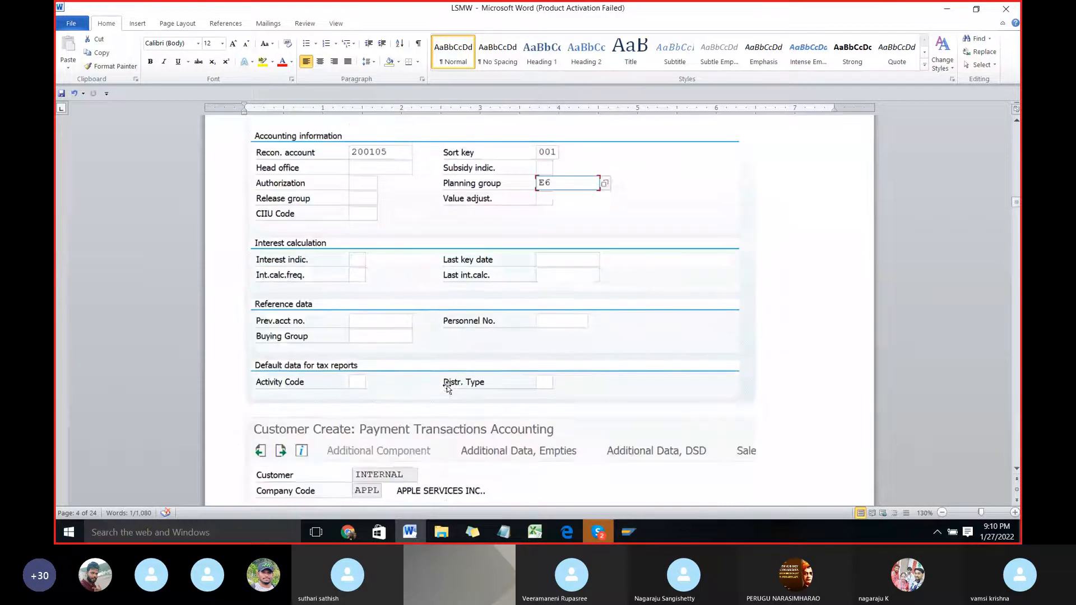
scroll(447, 387, "down", 3)
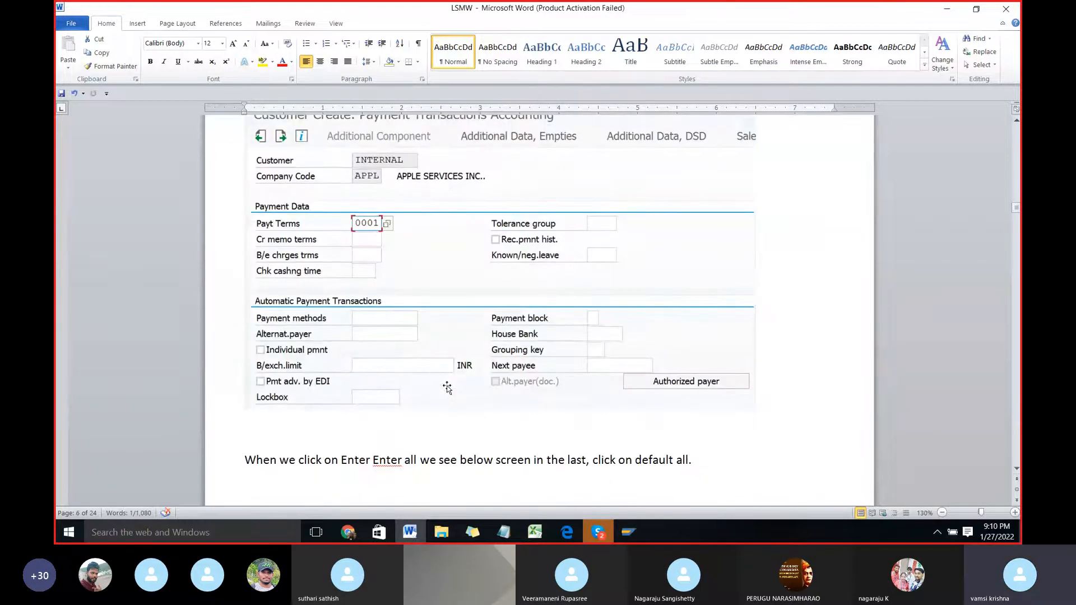
scroll(447, 387, "down", 20)
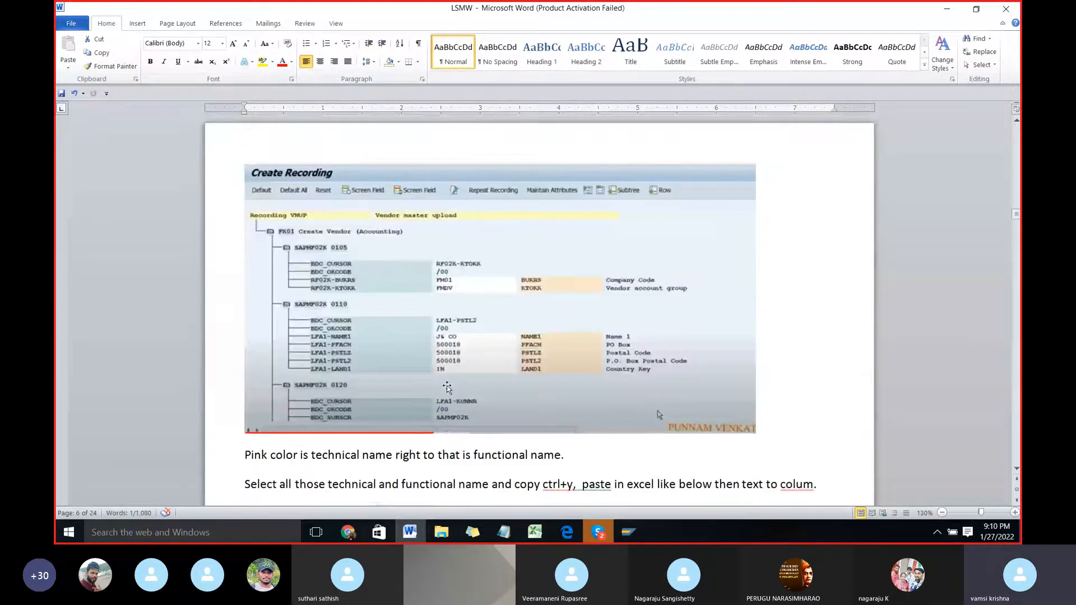
scroll(446, 386, "down", 15)
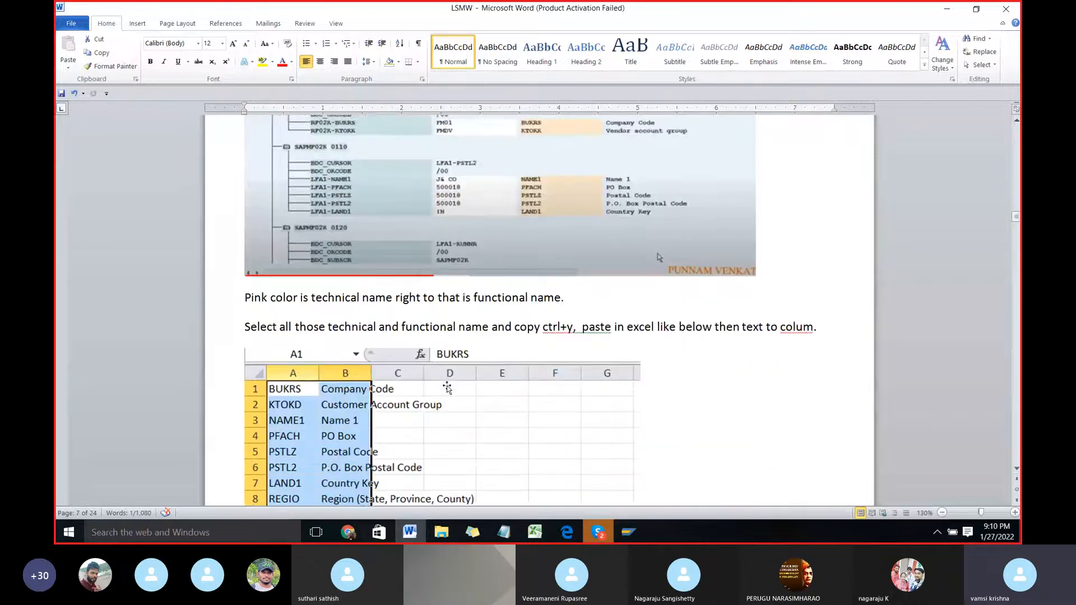
scroll(447, 386, "down", 3)
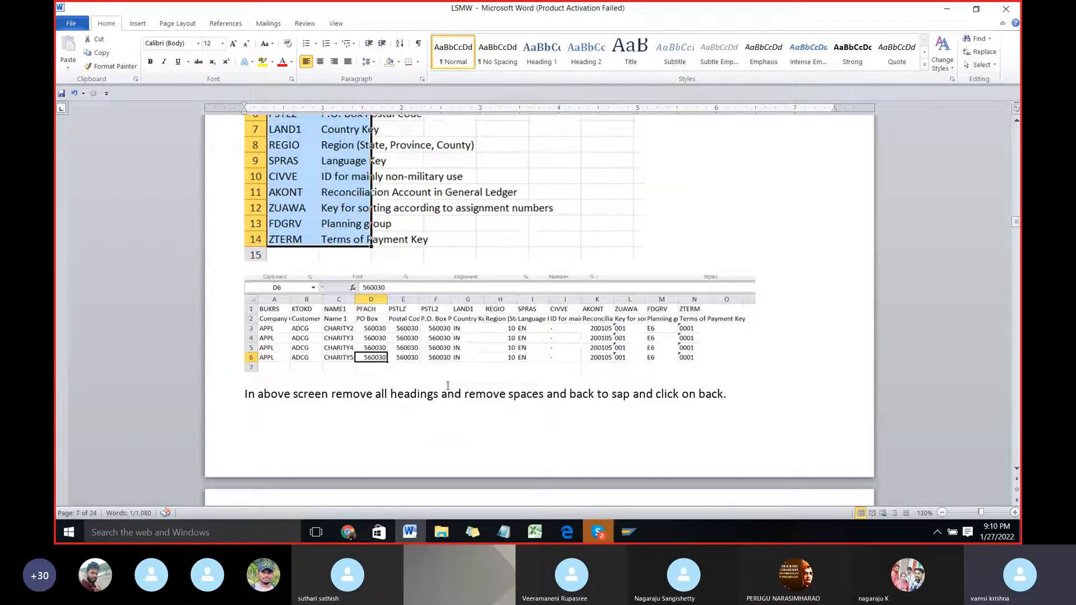
scroll(448, 385, "down", 9)
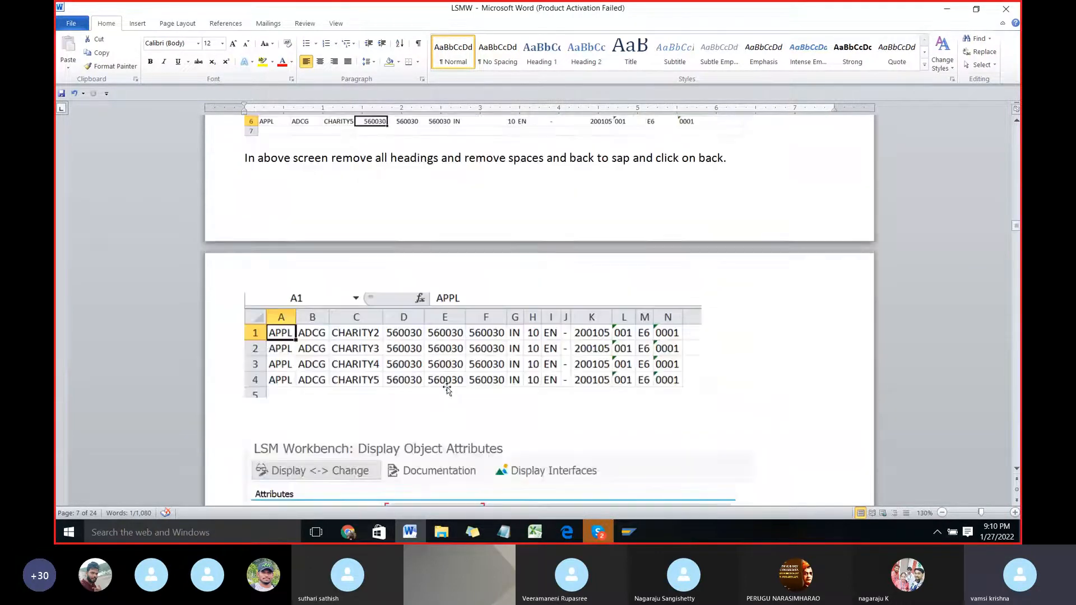
scroll(447, 387, "down", 3)
scroll(468, 308, "down", 1)
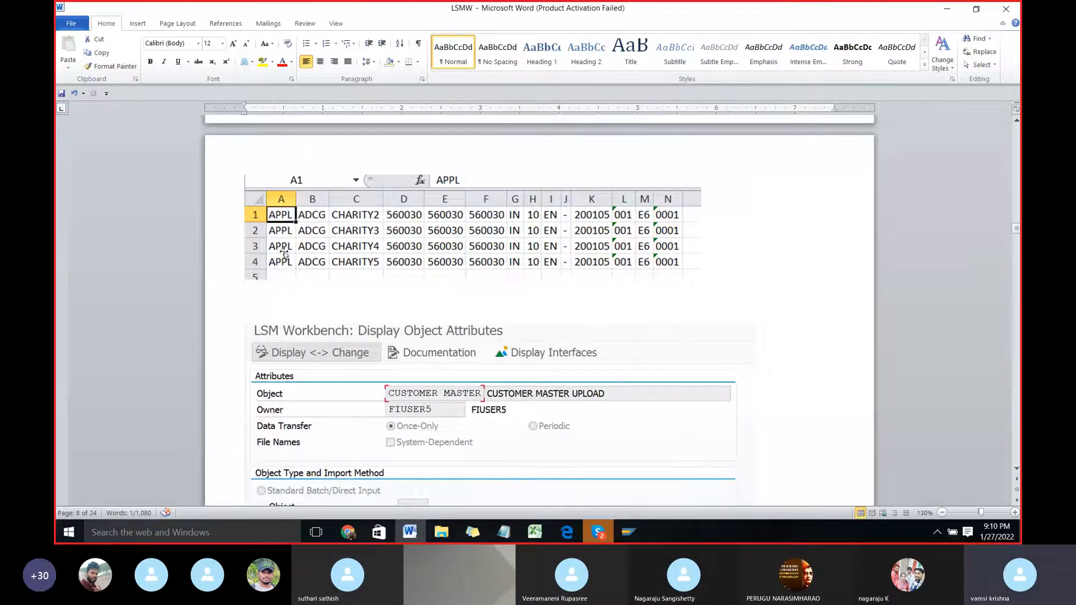
scroll(349, 312, "down", 3)
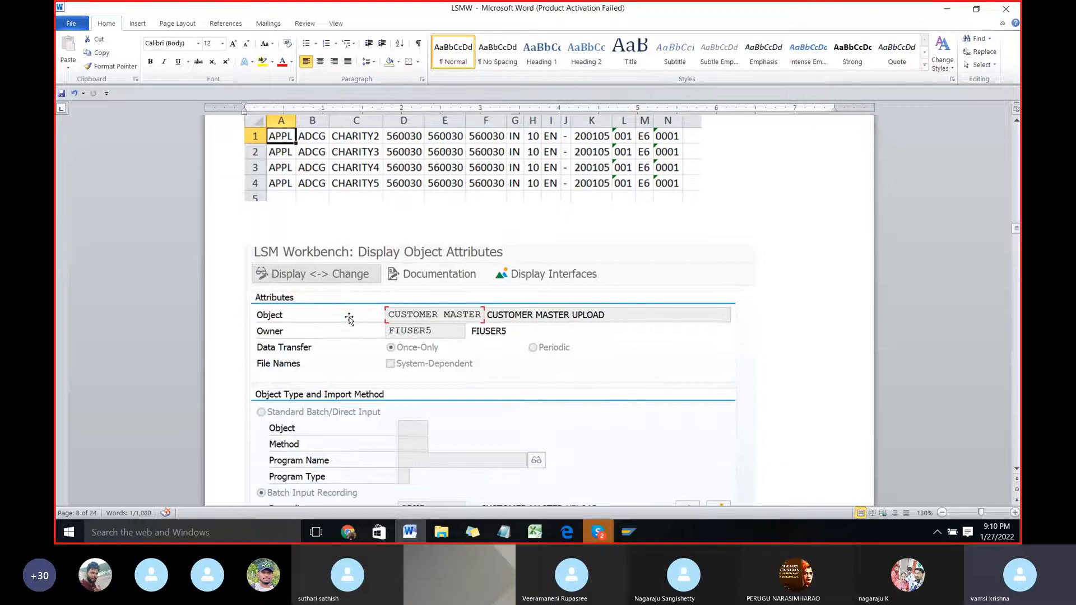
scroll(338, 313, "down", 5)
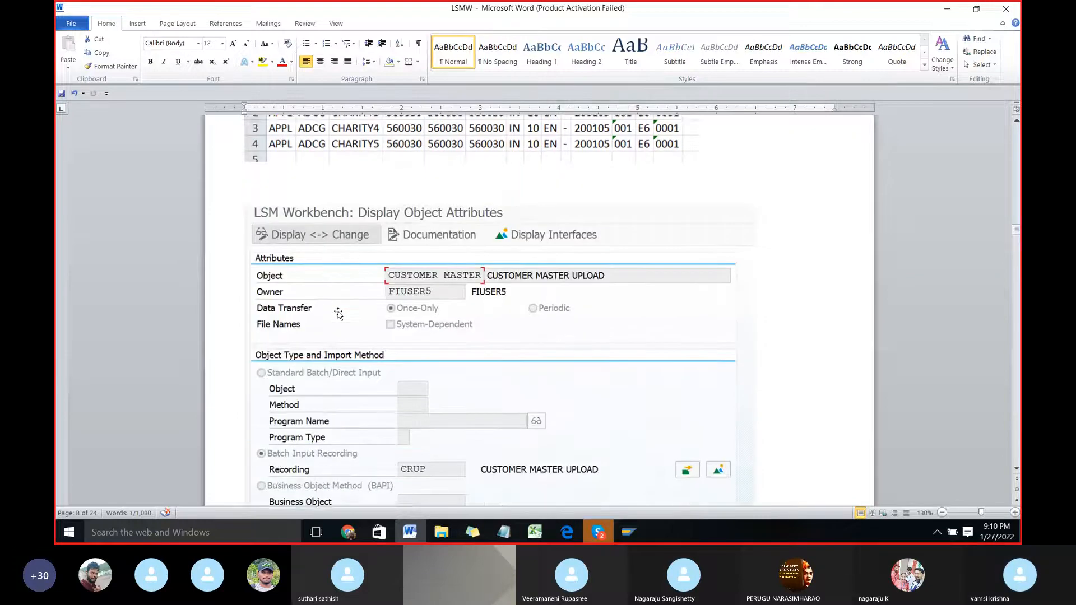
scroll(338, 313, "down", 2)
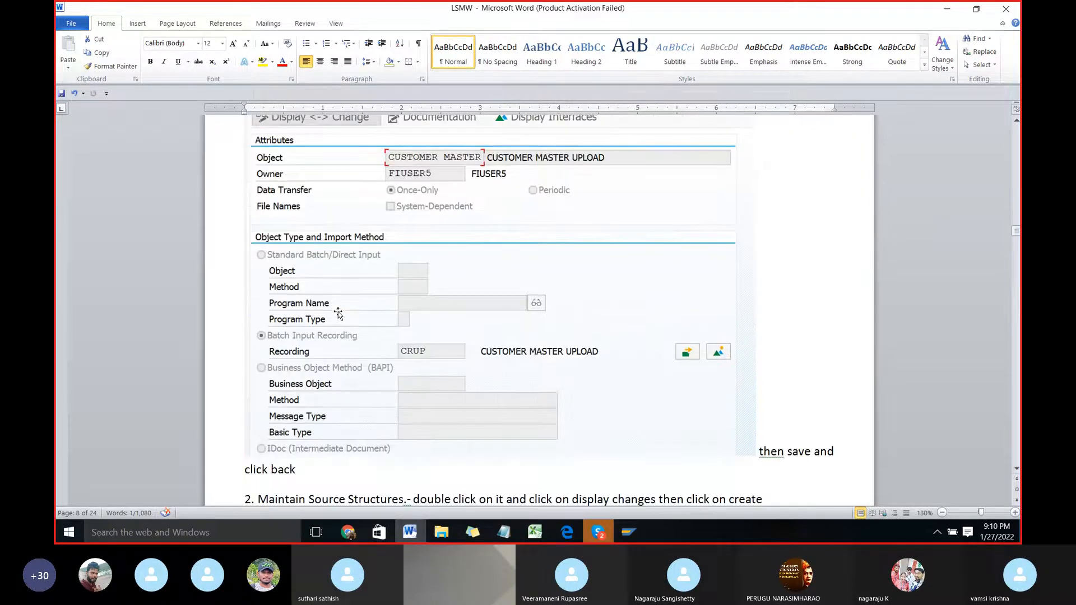
scroll(338, 313, "down", 2)
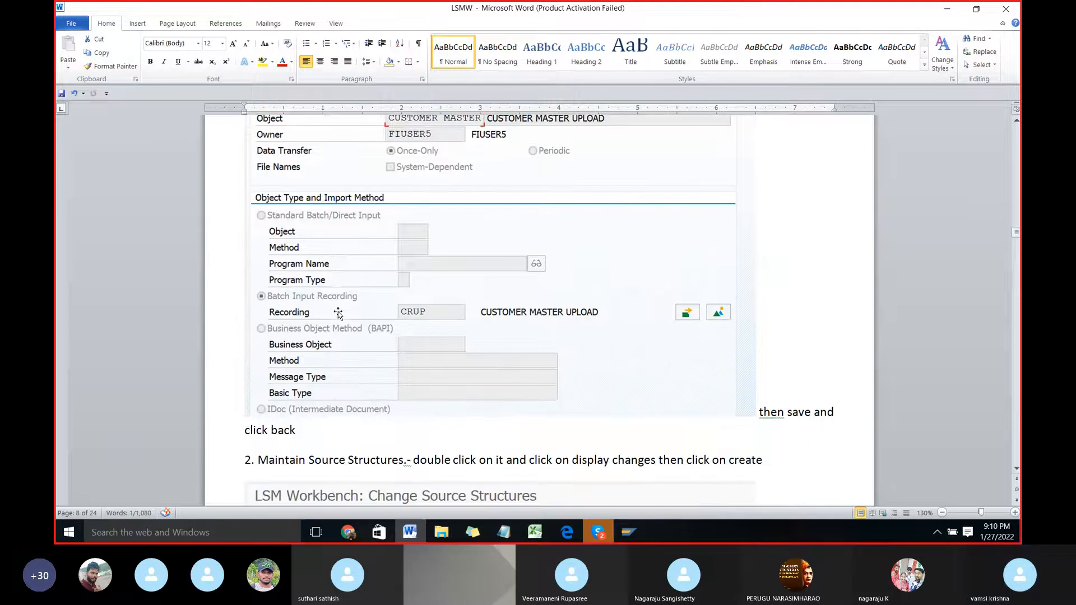
scroll(338, 312, "down", 1)
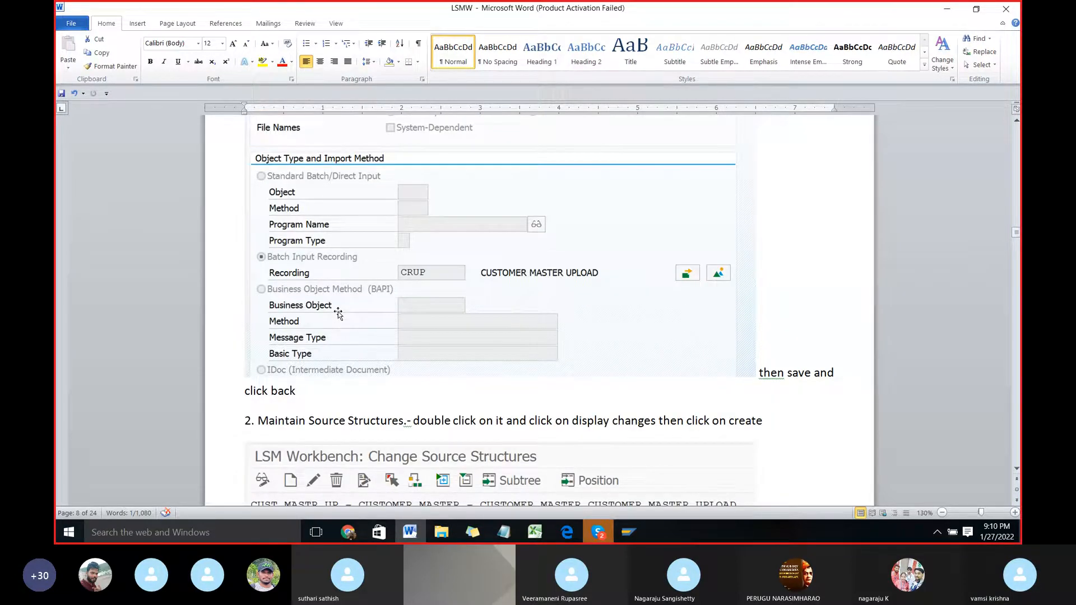
Step: Switch to the SAP Create Recording window, save the XK01 recording and return to the project's recordings overview
key("alt+Tab")
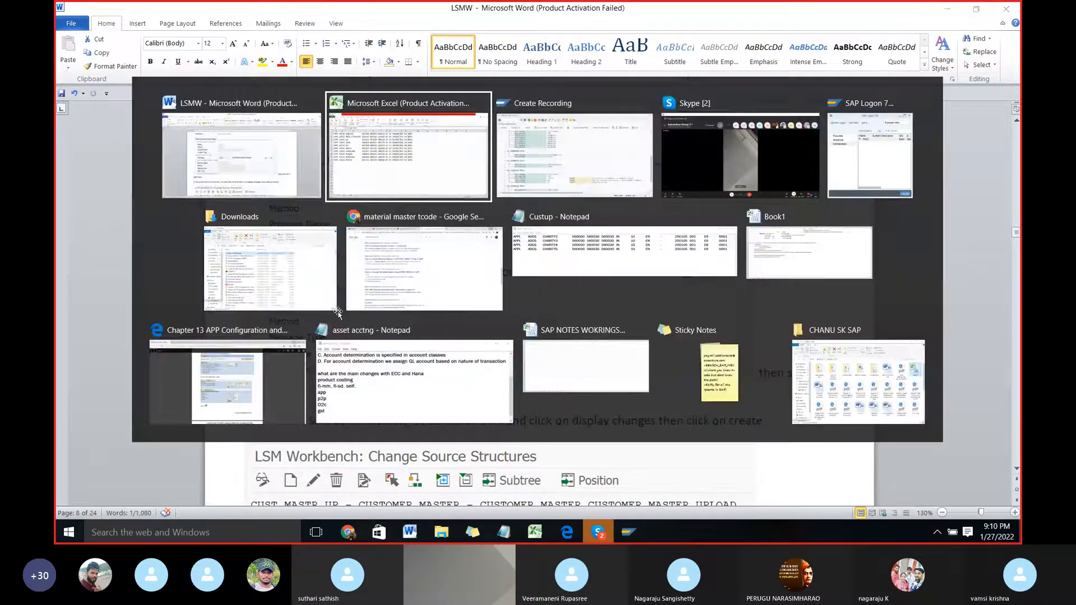
key("alt+Tab")
scroll(359, 337, "up", 3)
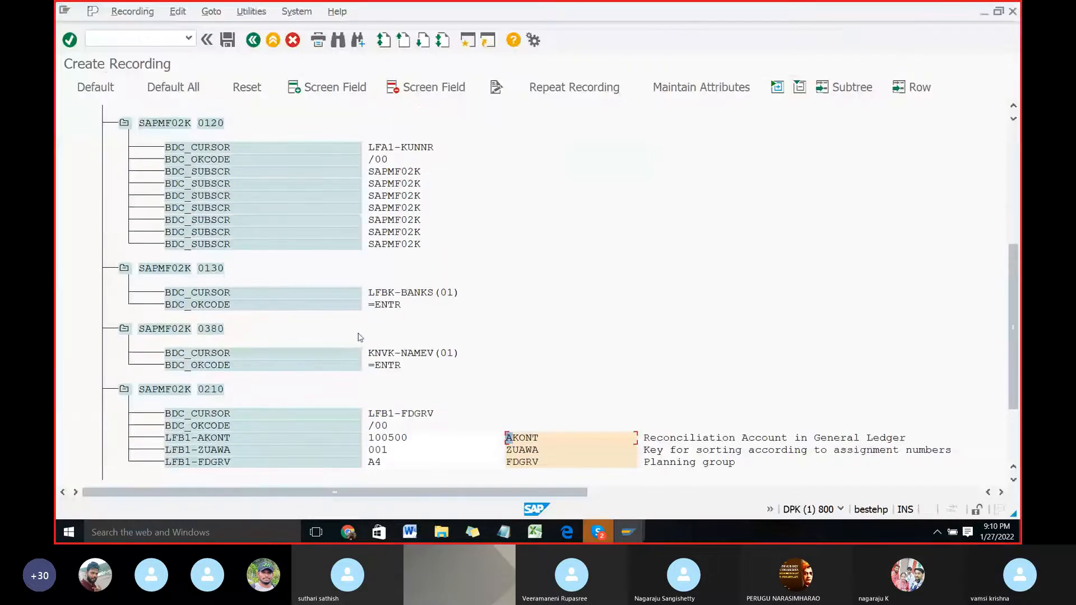
scroll(359, 337, "up", 3)
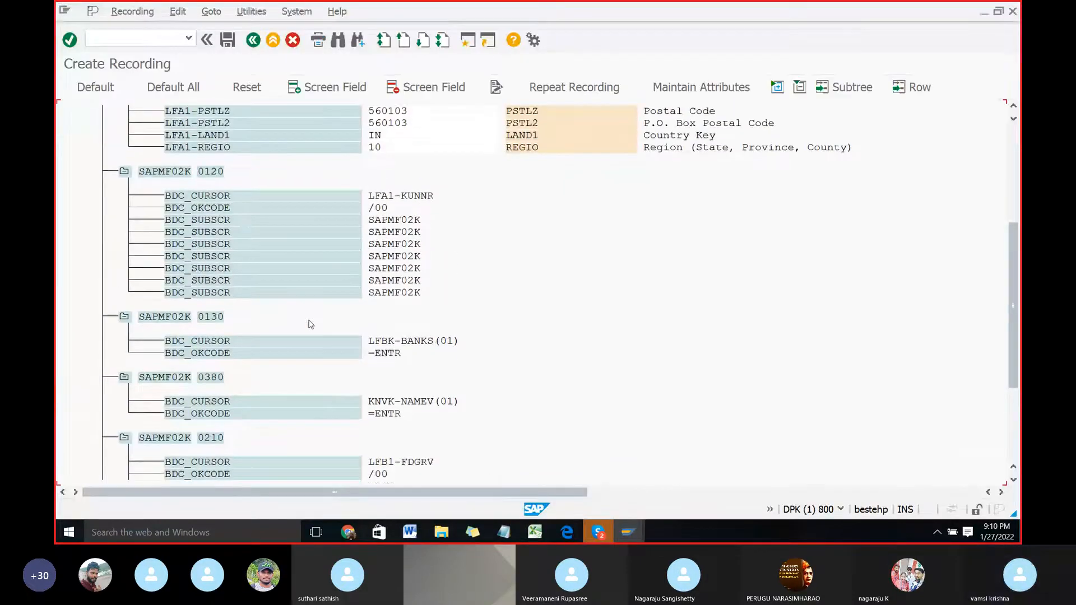
left_click(227, 41)
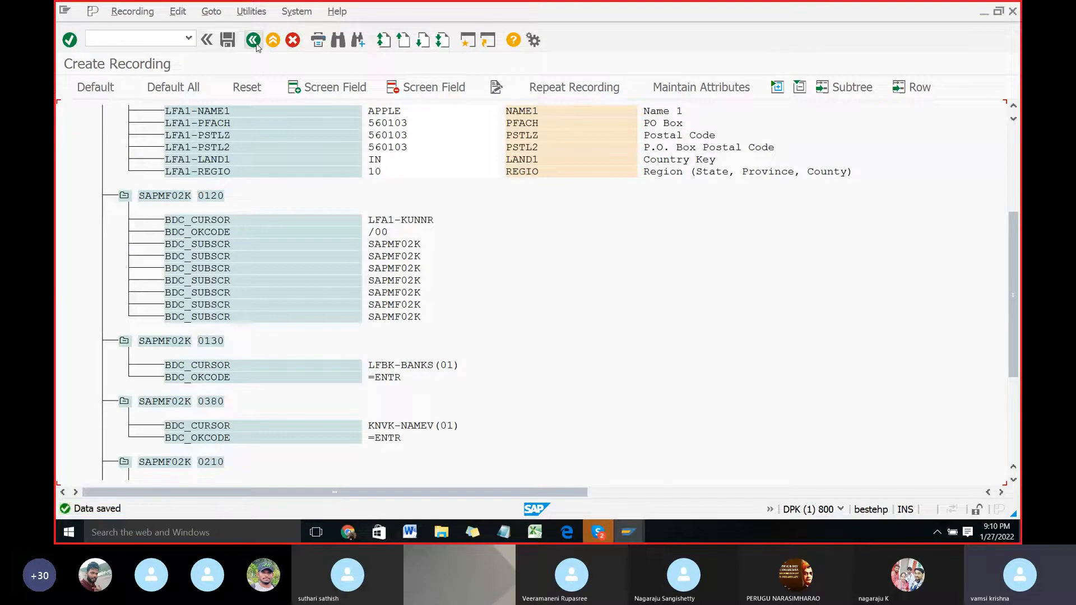
left_click(254, 40)
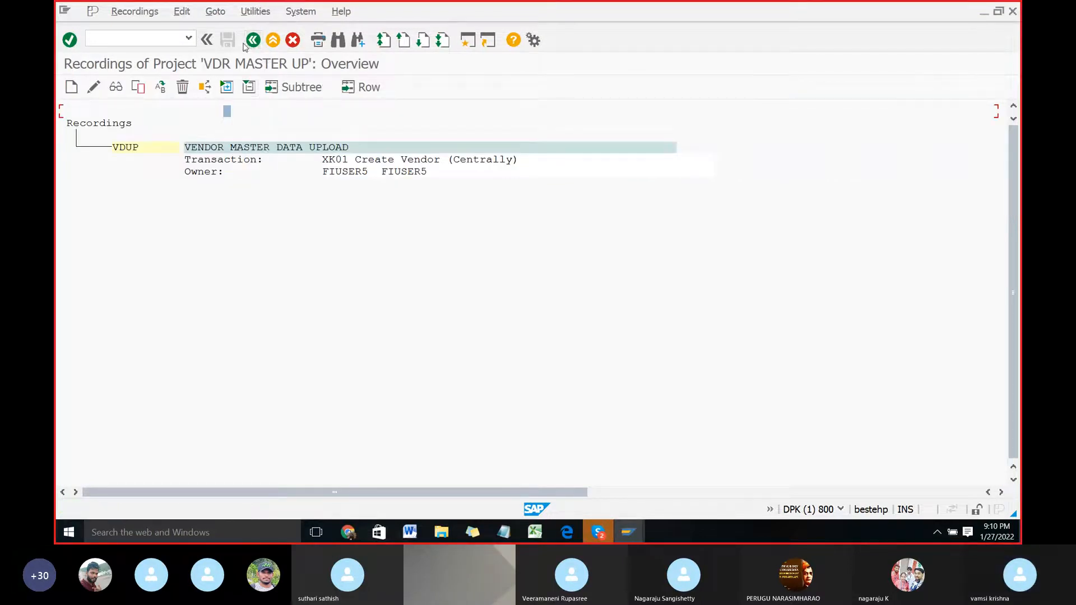
Step: Assign recording VDUP as the batch input recording in the object attributes, save, and return to the process step list
left_click(252, 41)
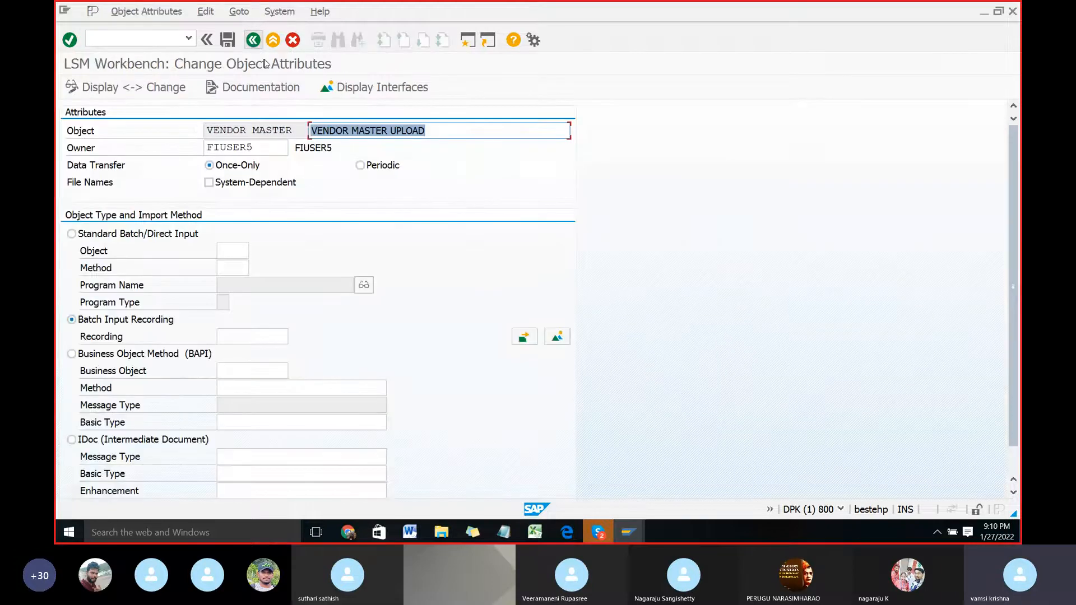
left_click(240, 335)
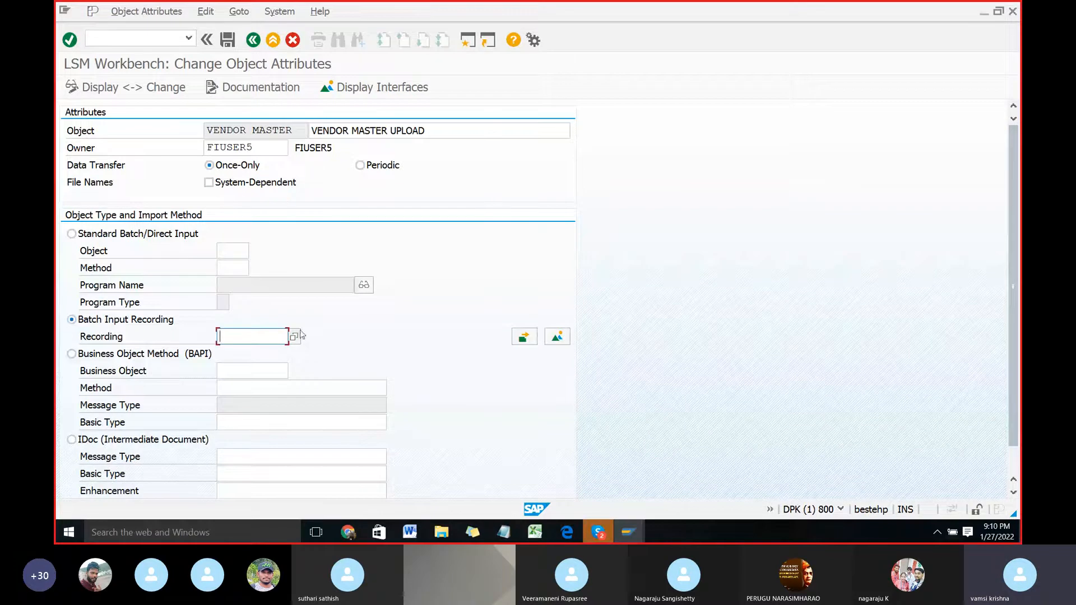
left_click(293, 337)
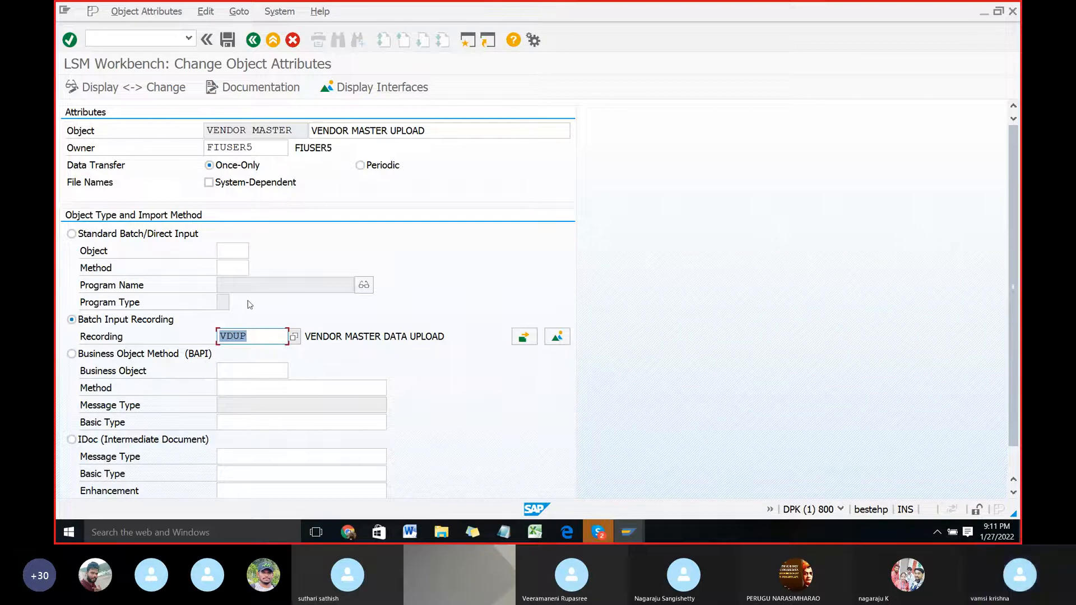
left_click(226, 43)
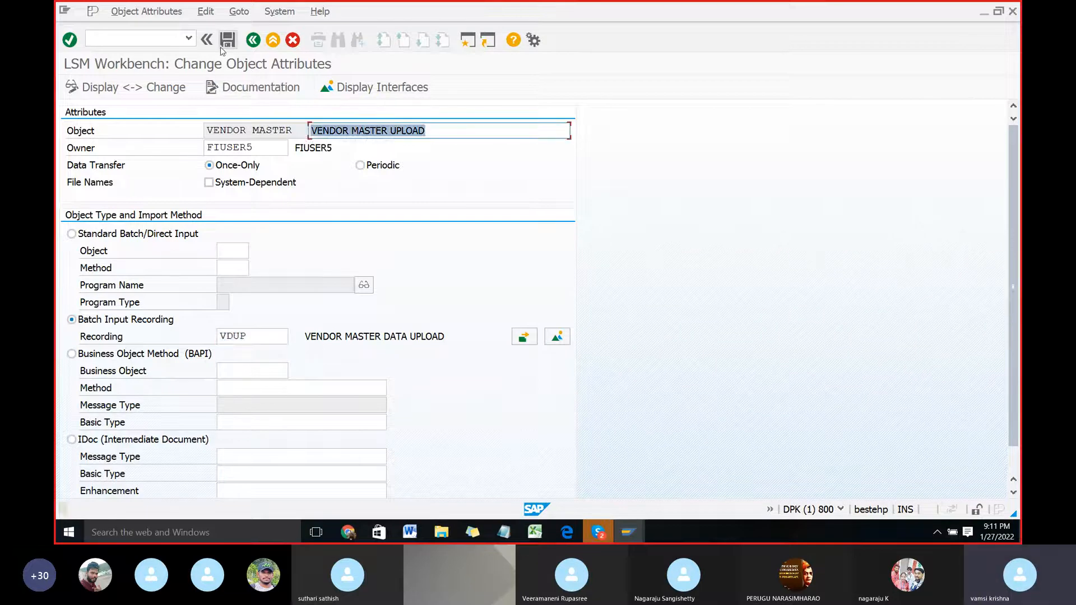
left_click(257, 43)
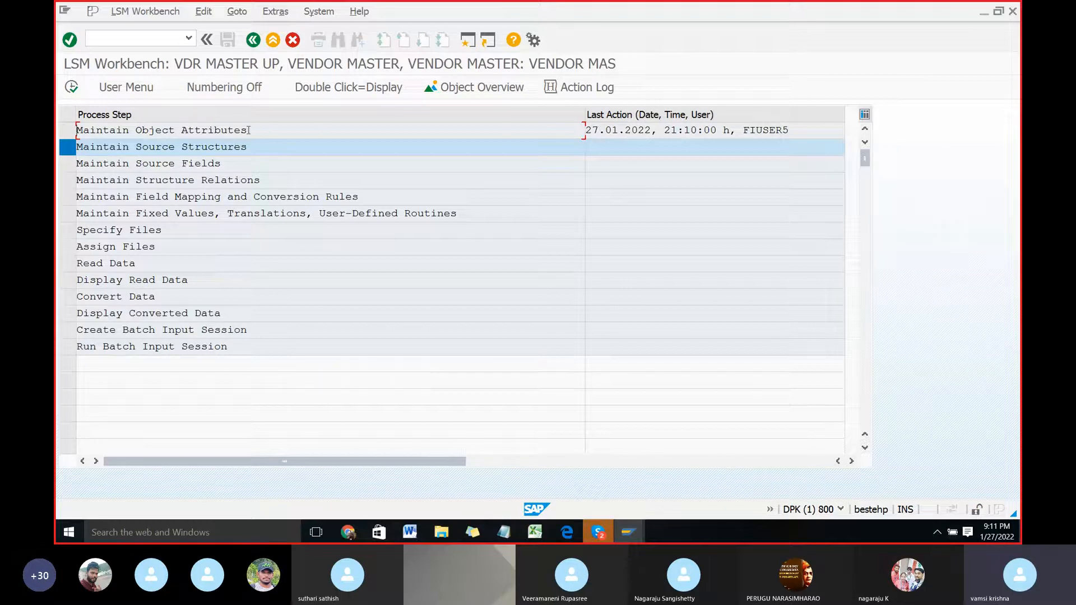
Step: Switch to the LSMW Word document, read the Maintain Source Structures instruction, and switch back to SAP
key("alt+Tab")
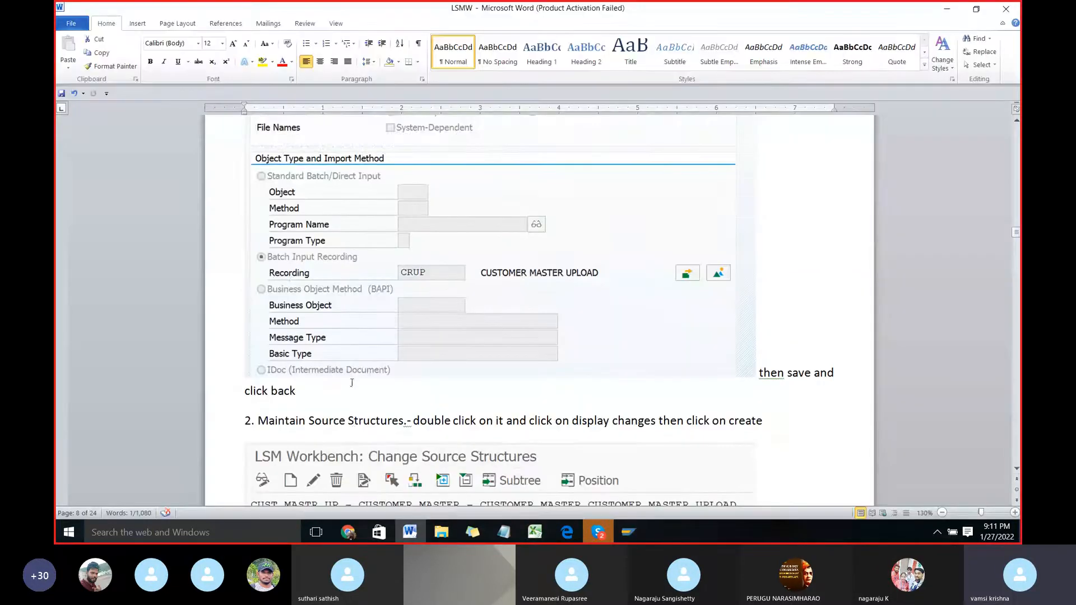
scroll(347, 373, "down", 3)
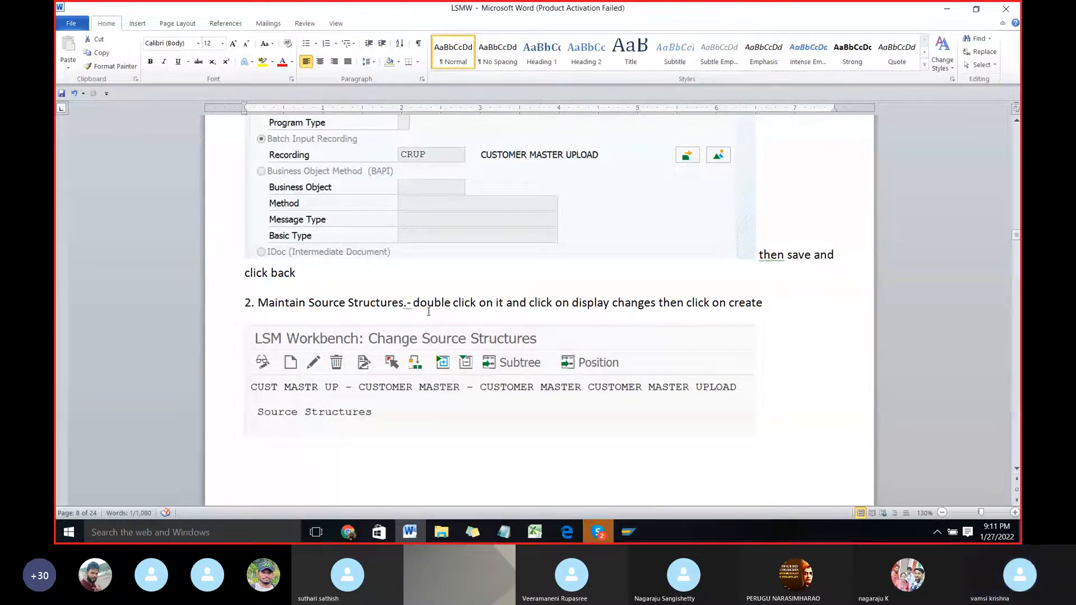
key("alt+Tab")
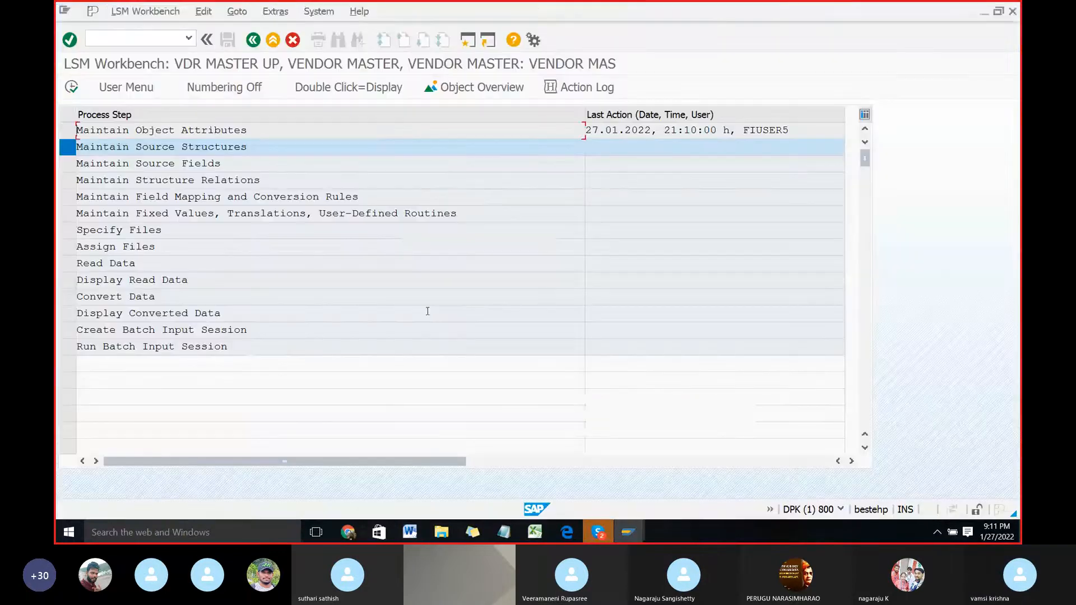
Step: Open Maintain Source Structures in change mode and enter VNDUP as the name of a new source structure
double_click(110, 147)
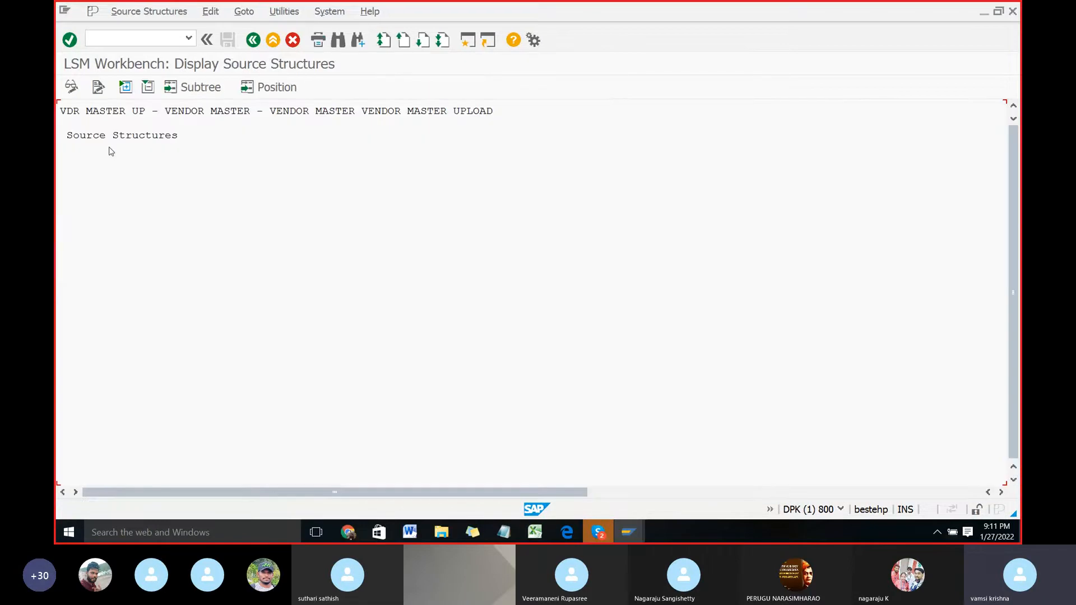
left_click(72, 87)
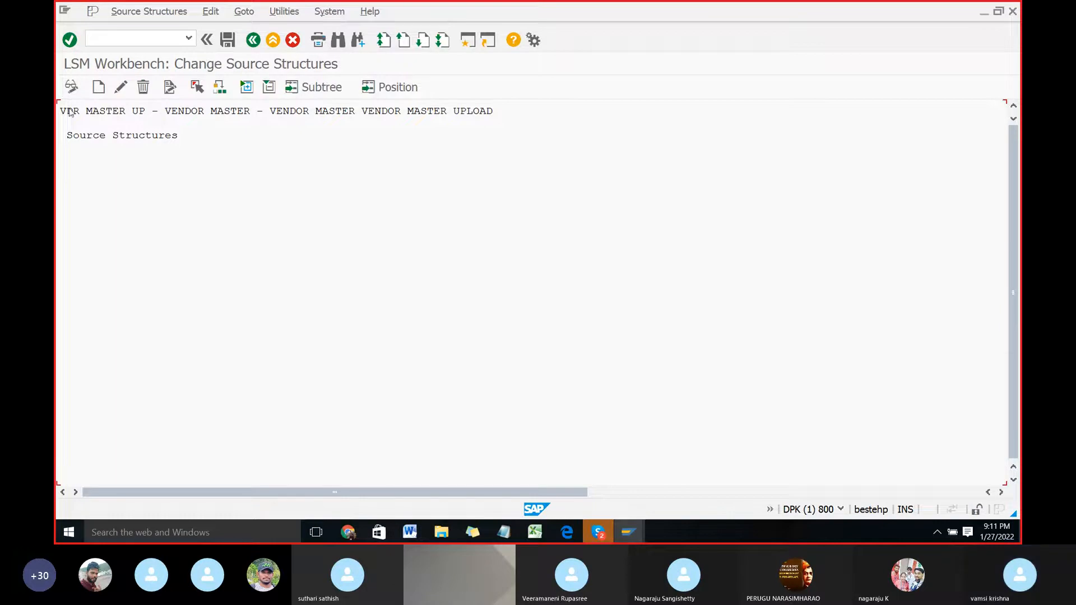
left_click(100, 88)
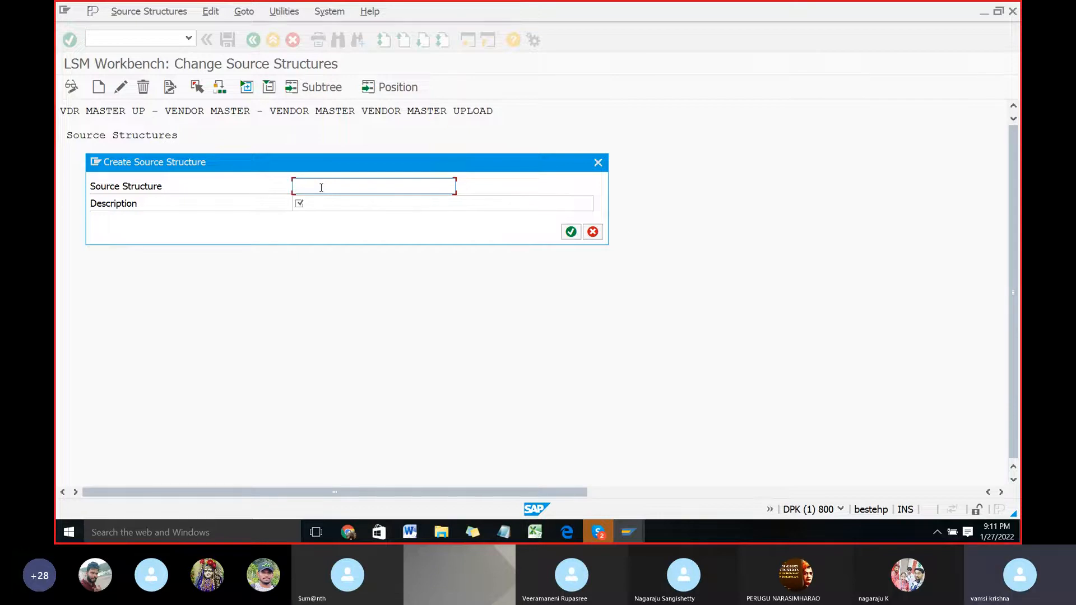
type("VD")
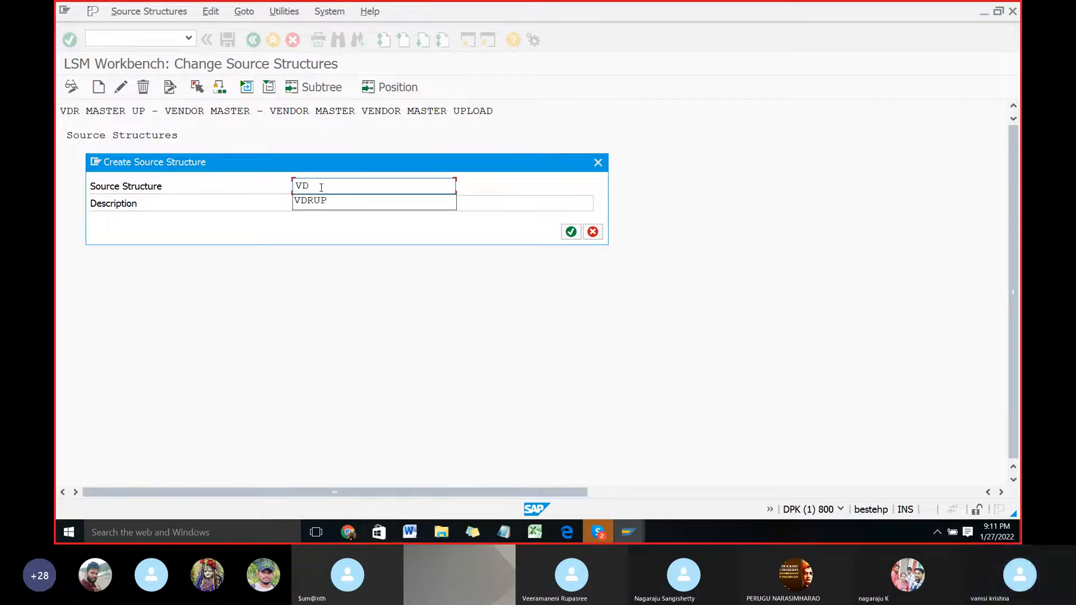
key("BackSpace")
type("ND")
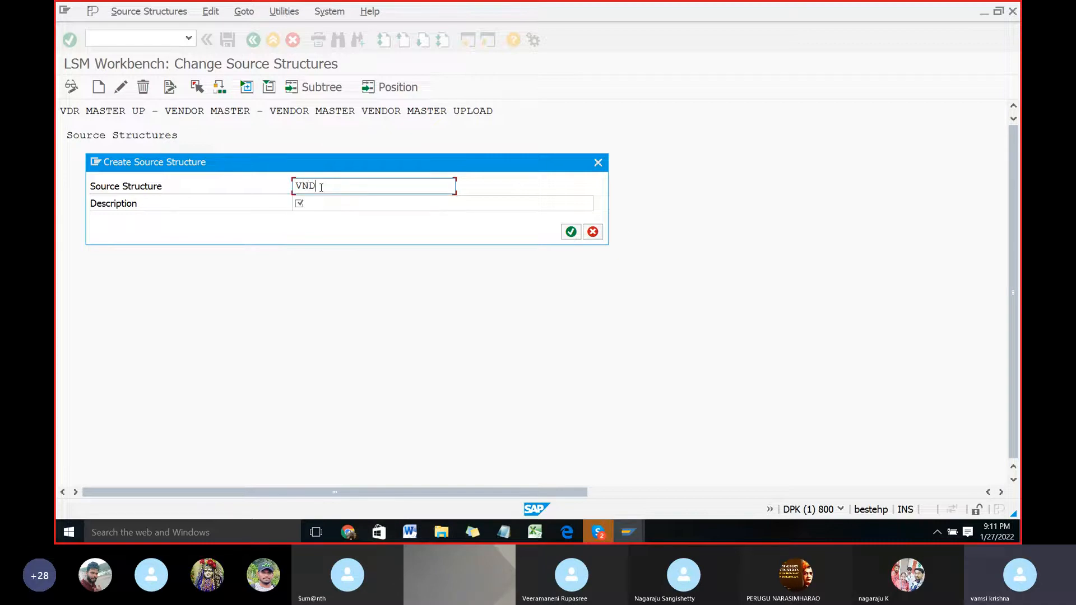
type("UP")
Step: Enter VENDOR MASET UPLOAD as the source structure's description and confirm its creation
left_click(305, 203)
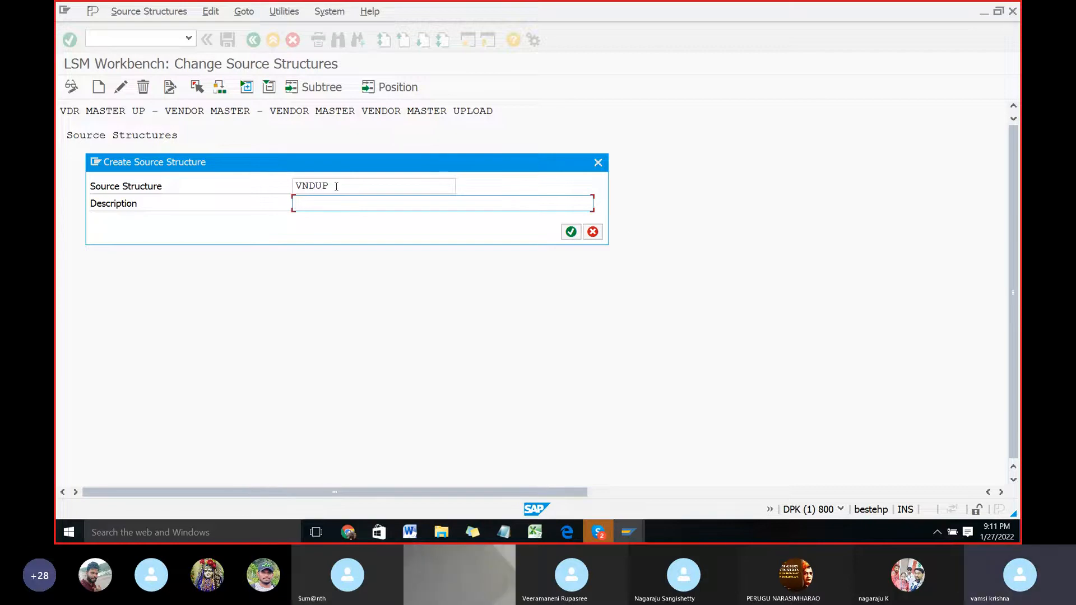
type("VENDOR")
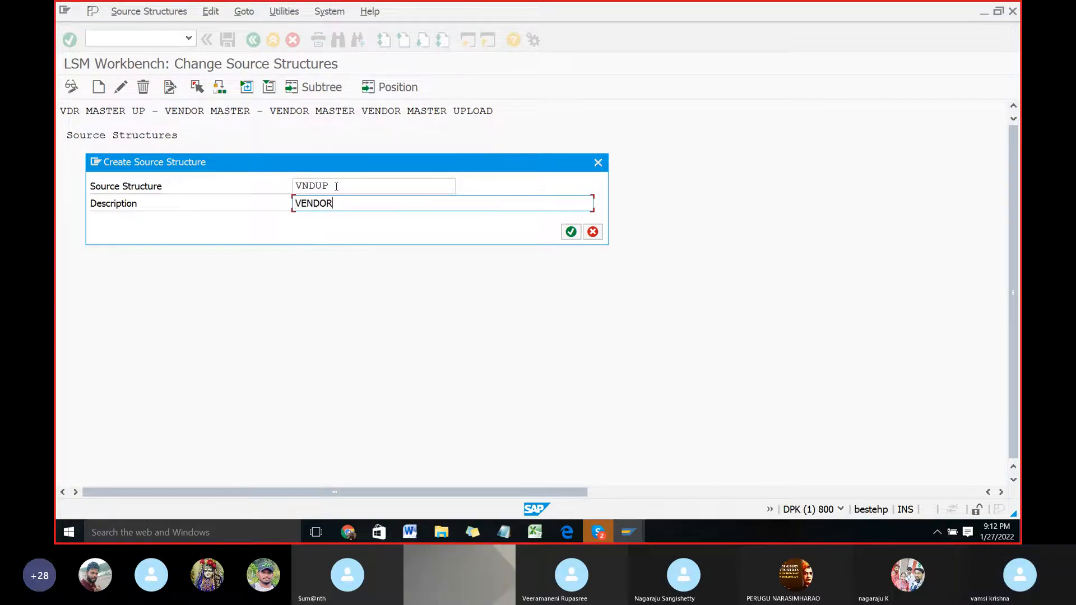
type(" MASET UPLOAD")
left_click(577, 233)
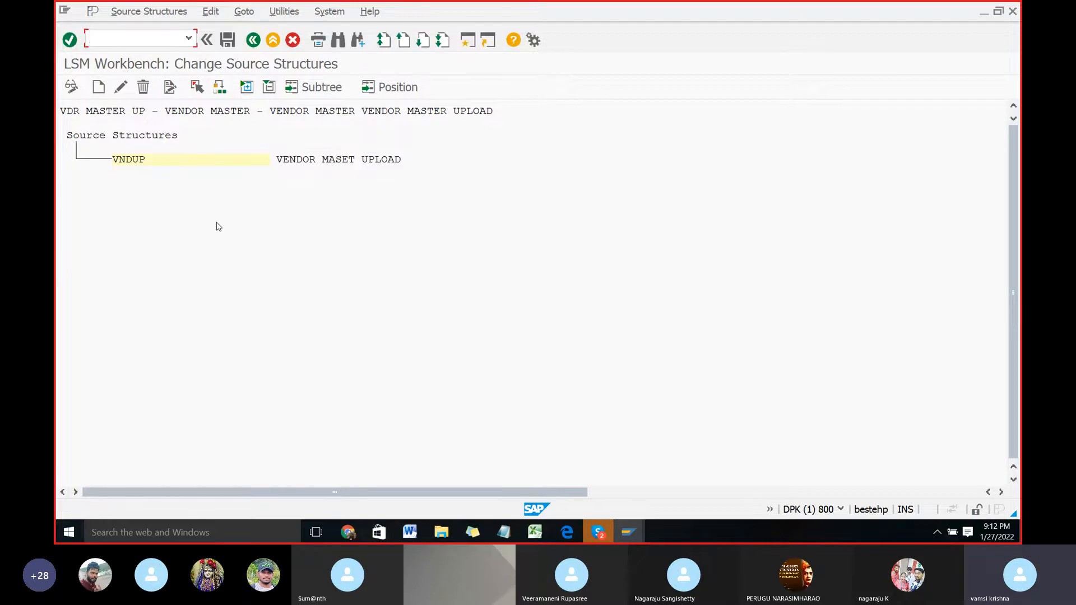
Step: Switch to the LSMW Word document and read the instructions for completing the source structure and maintaining source fields
key("alt+Tab")
scroll(464, 323, "down", 10)
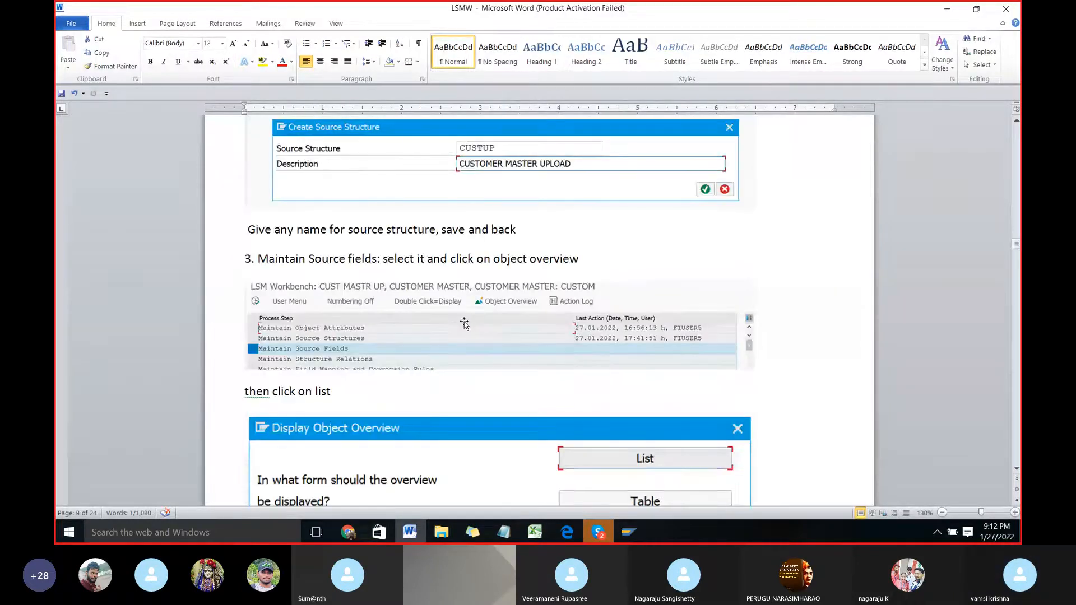
scroll(464, 323, "up", 3)
scroll(465, 324, "down", 4)
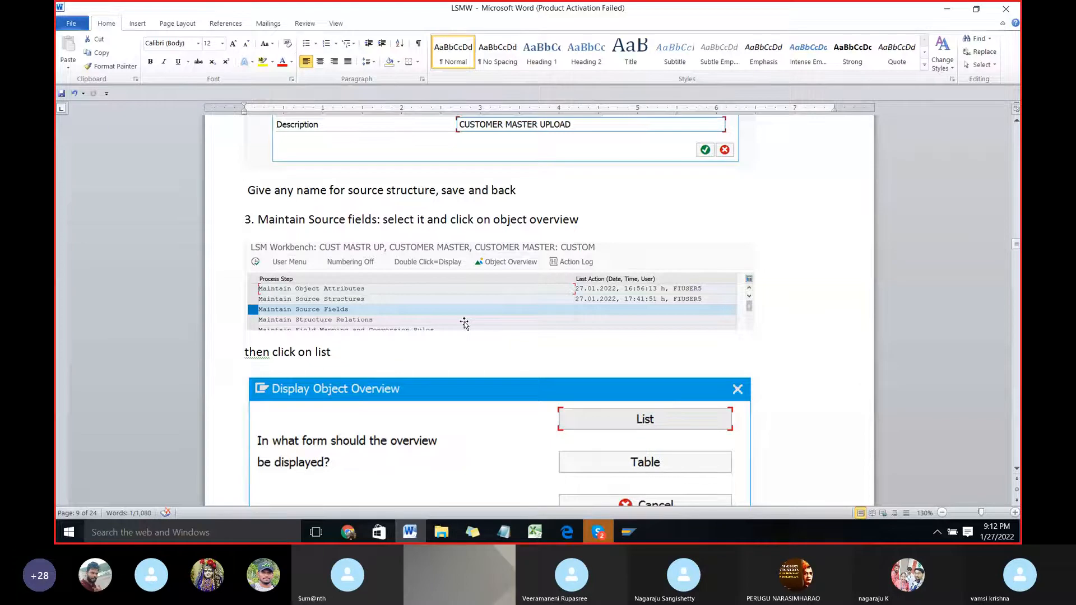
scroll(464, 324, "up", 2)
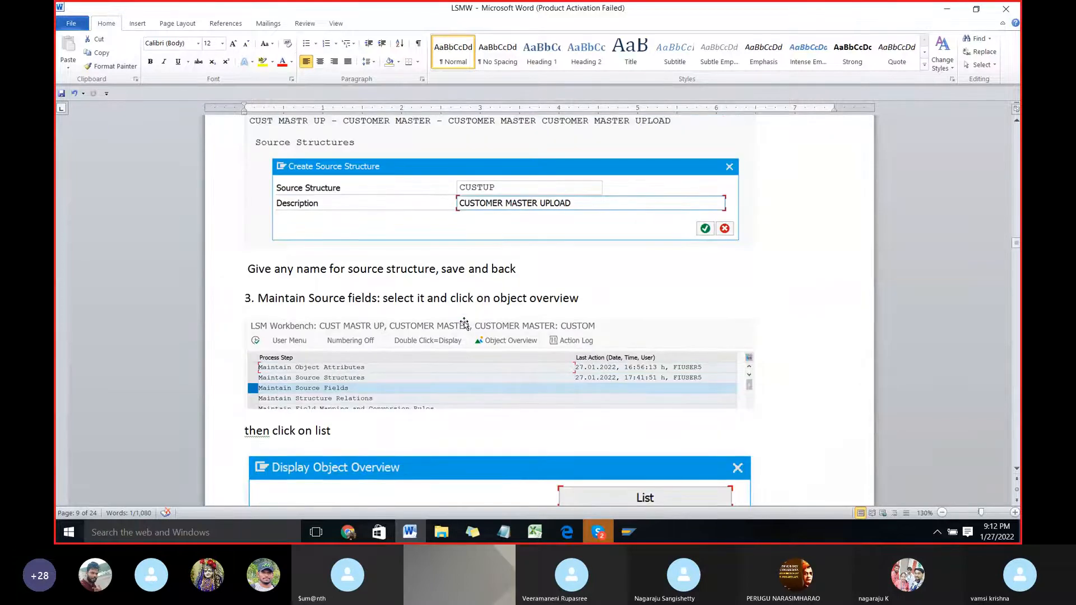
scroll(465, 324, "up", 2)
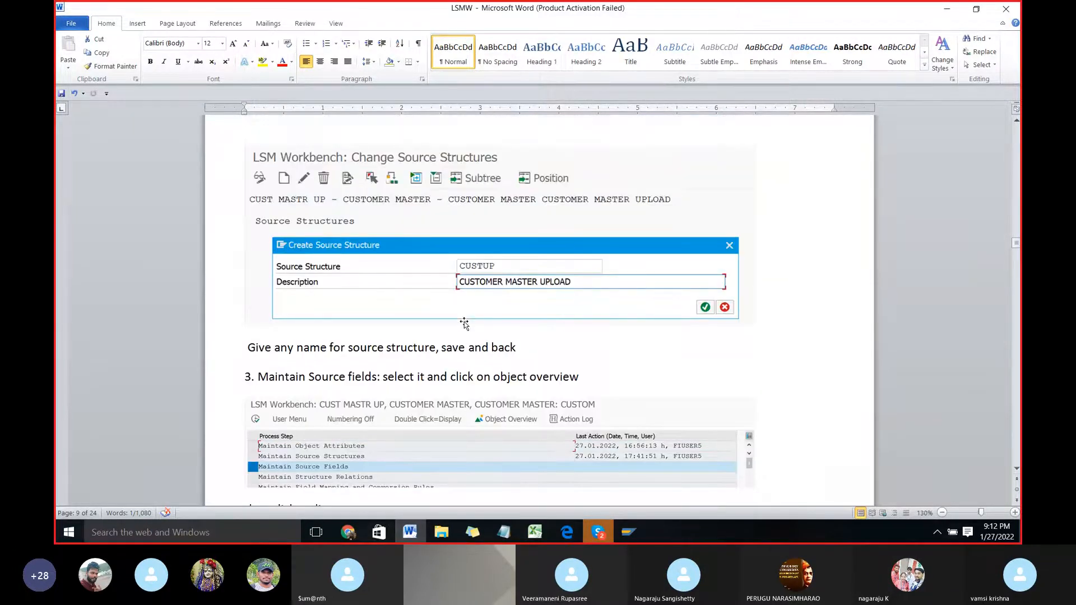
Step: Switch back to SAP, save the source structure VNDUP, and leave the source structures screen
key("alt+Tab")
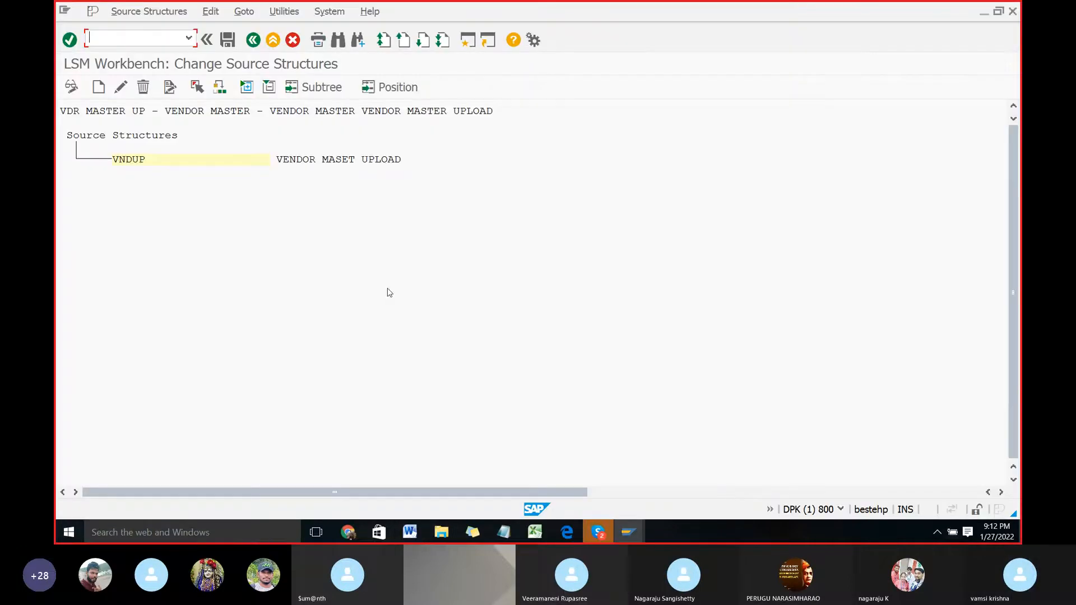
left_click(230, 44)
left_click(253, 40)
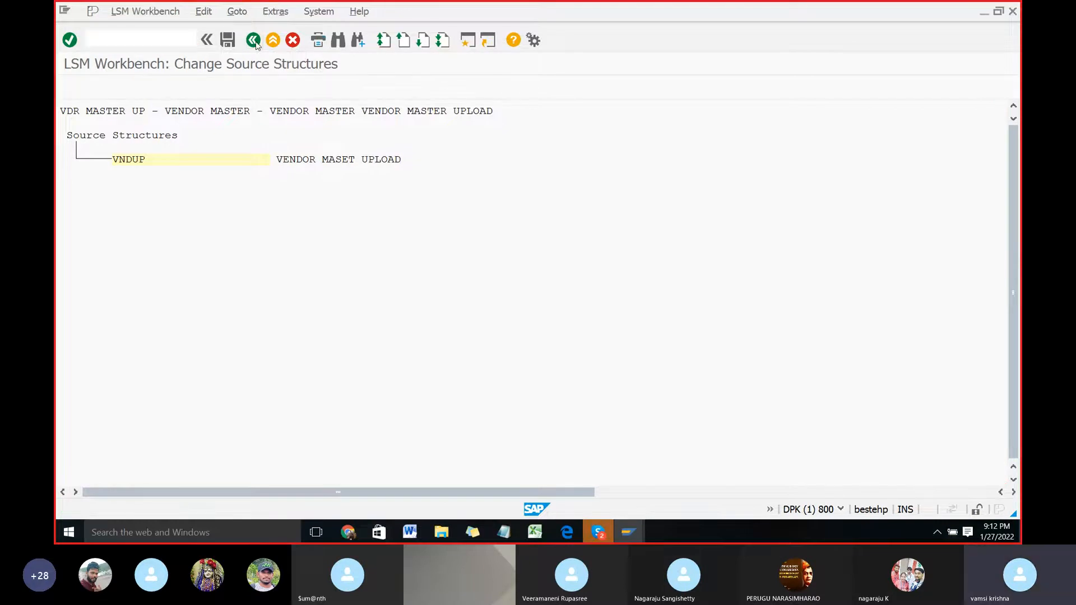
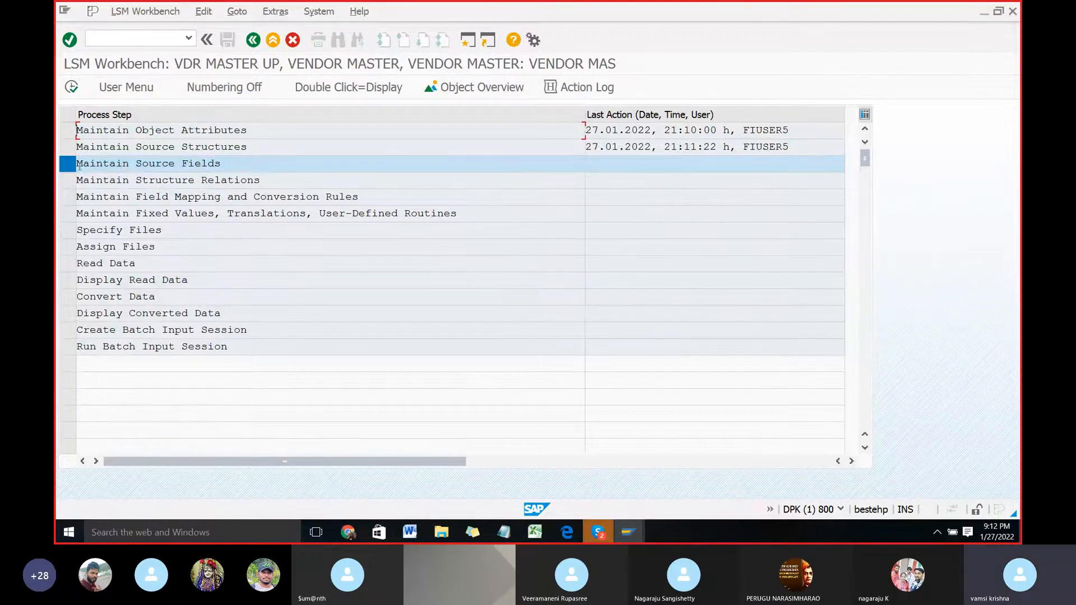
Step: Read the LSMW Word document's instructions for Maintain Source Fields and return to the SAP process steps
key("alt+Tab")
scroll(86, 178, "down", 2)
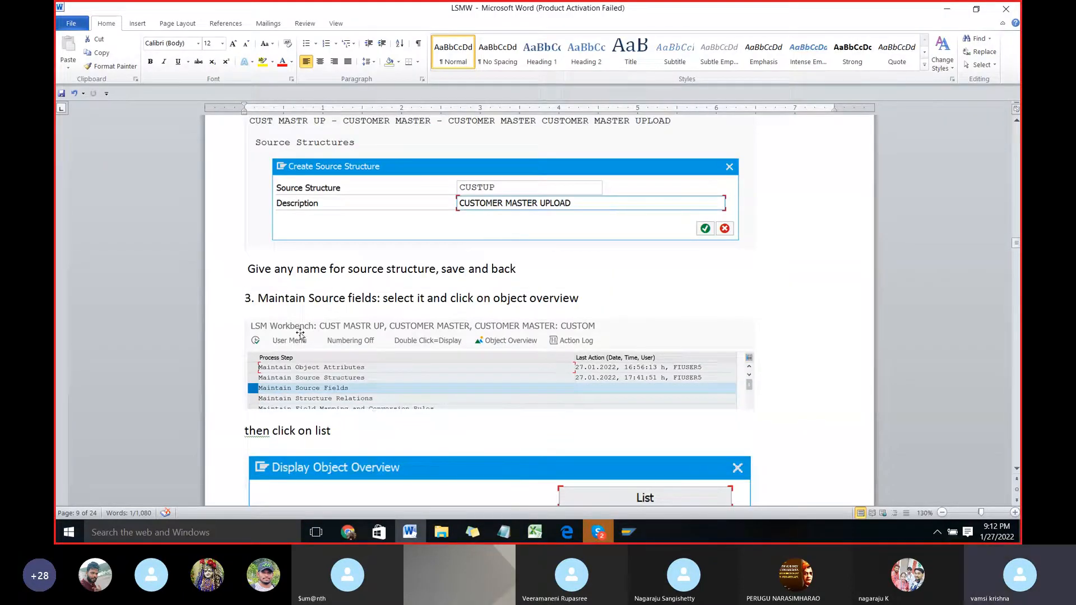
key("alt+Tab")
key("alt+Tab")
key("alt+Tab")
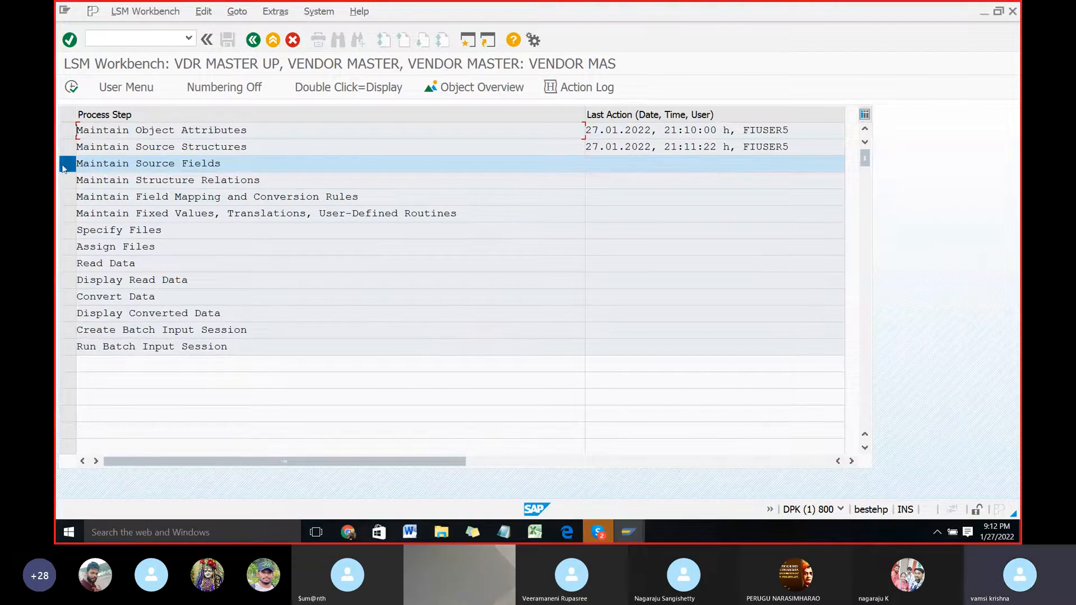
Step: Display the object overview as a list and examine the target fields of VDUP
left_click(495, 93)
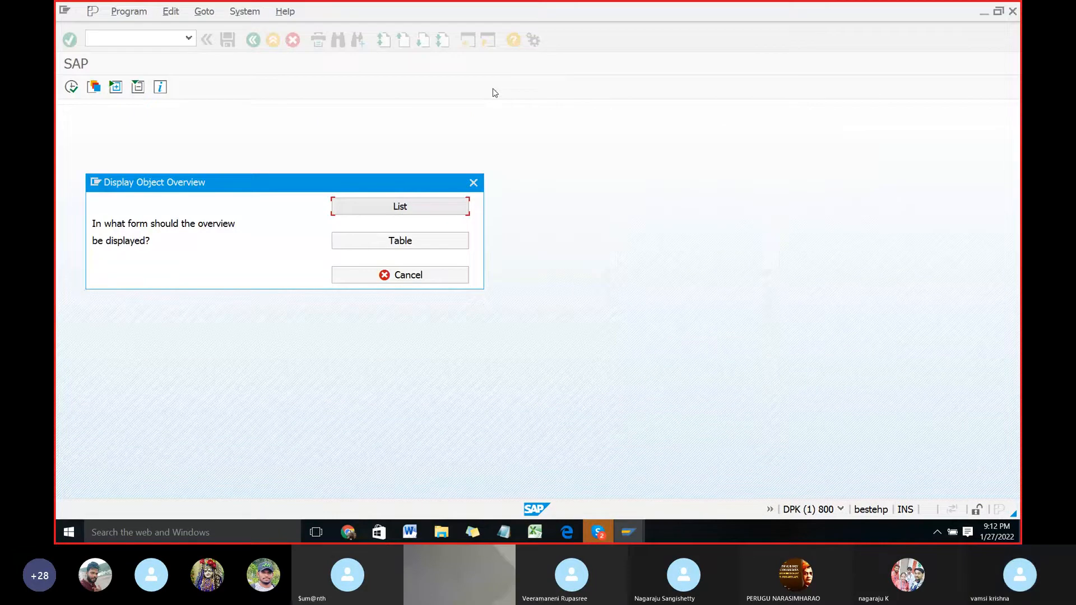
left_click(403, 207)
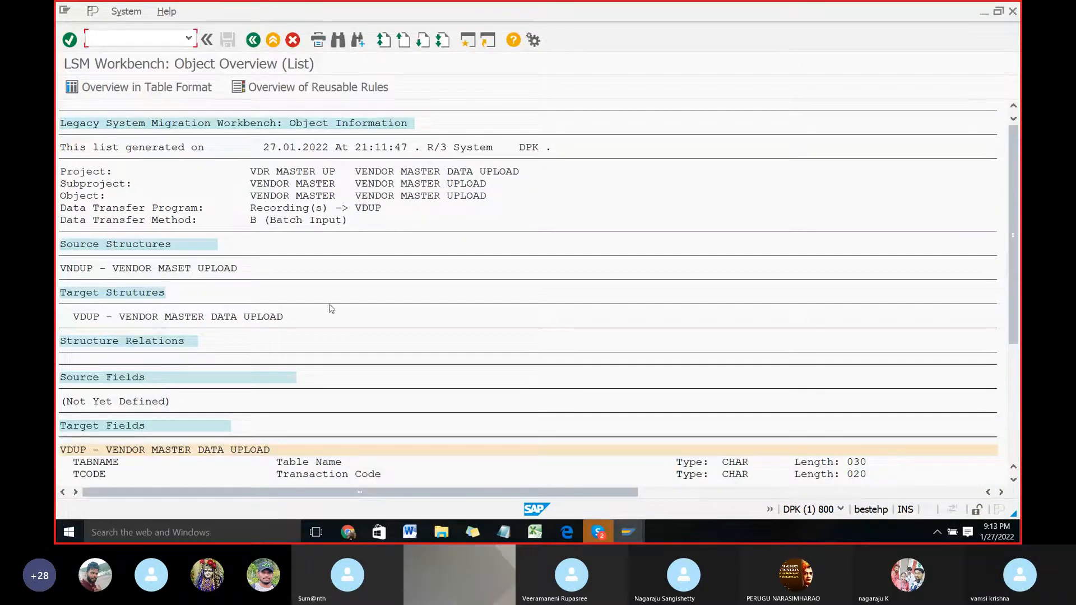
scroll(336, 308, "down", 4)
scroll(370, 313, "down", 2)
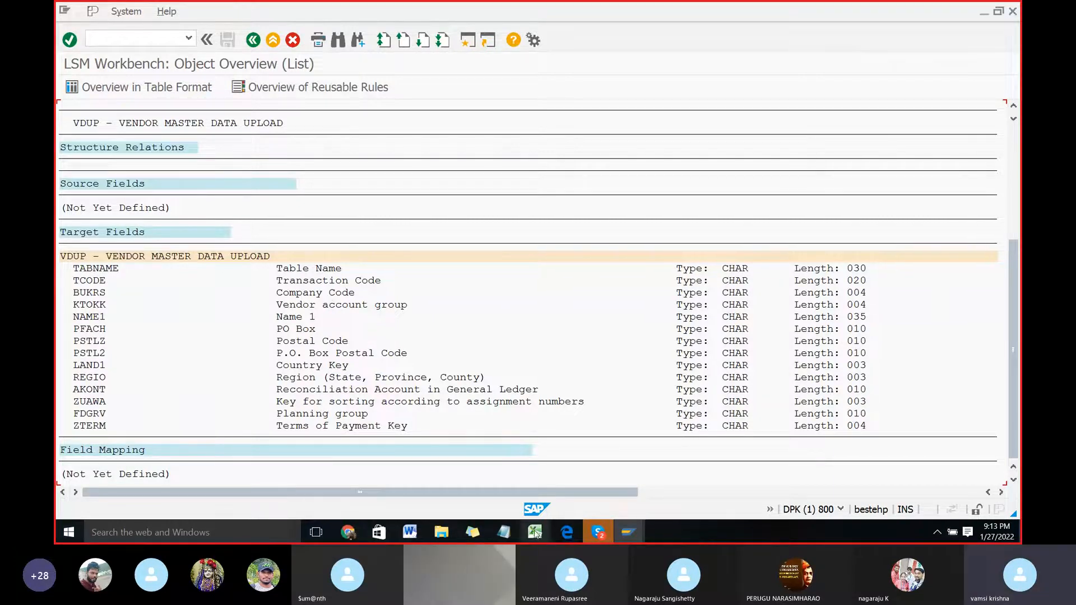
Step: Copy the target field names BUKRS to ZTERM from the SAP overview into Sheet1 of the Excel workbook Book2, starting at H13
mouse_move(534, 531)
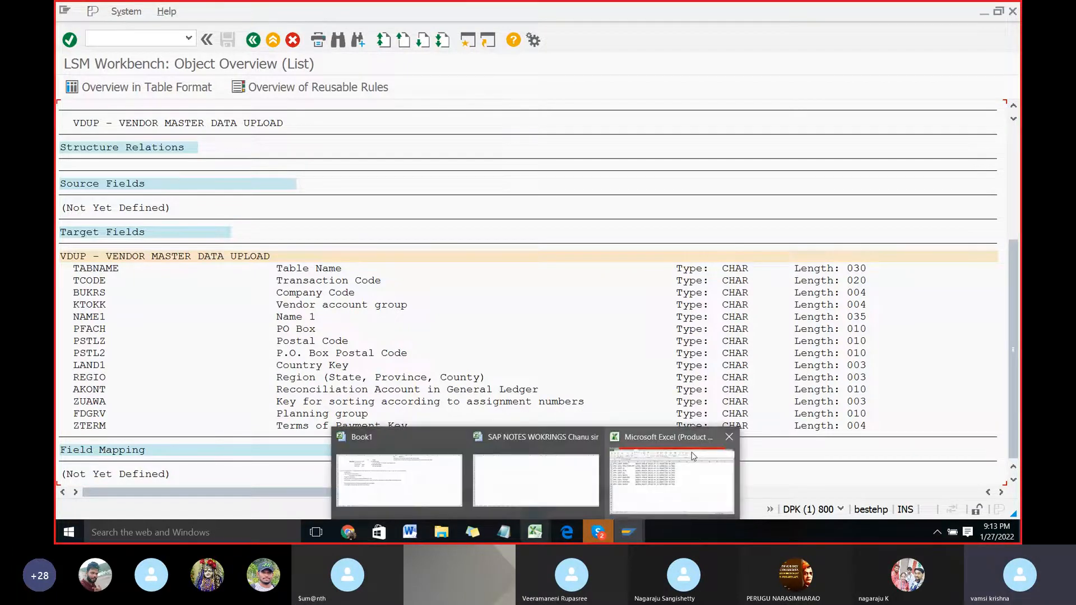
left_click(693, 457)
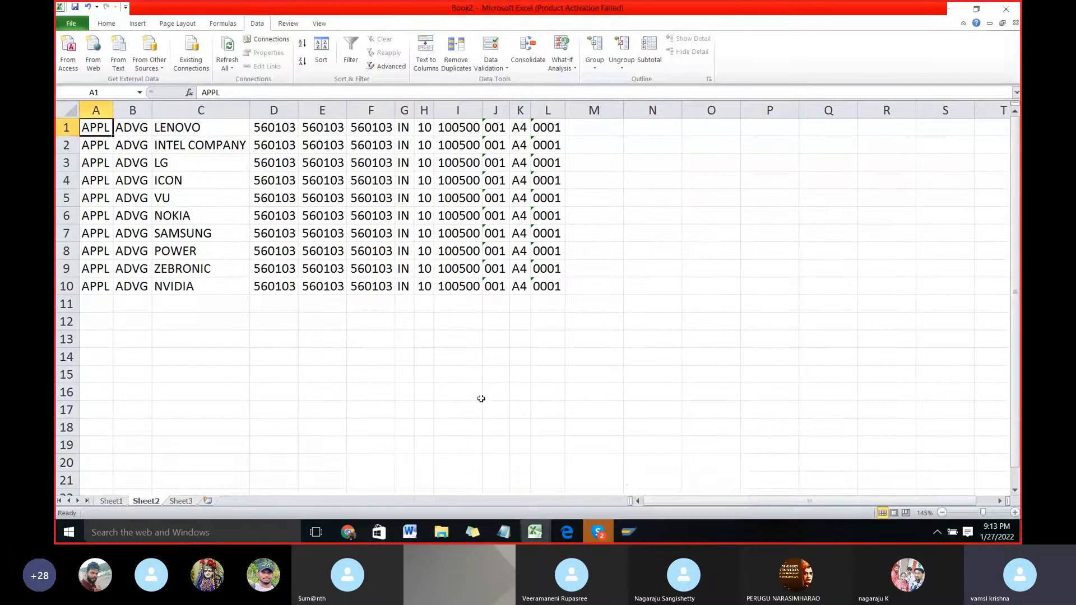
left_click(110, 501)
key("alt+Tab")
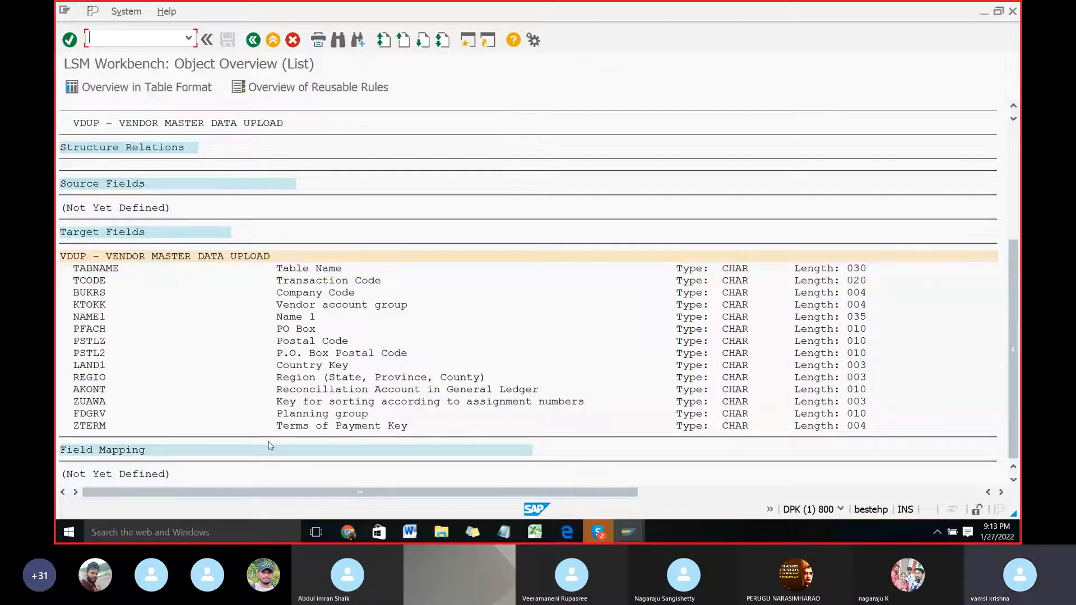
left_click(91, 292)
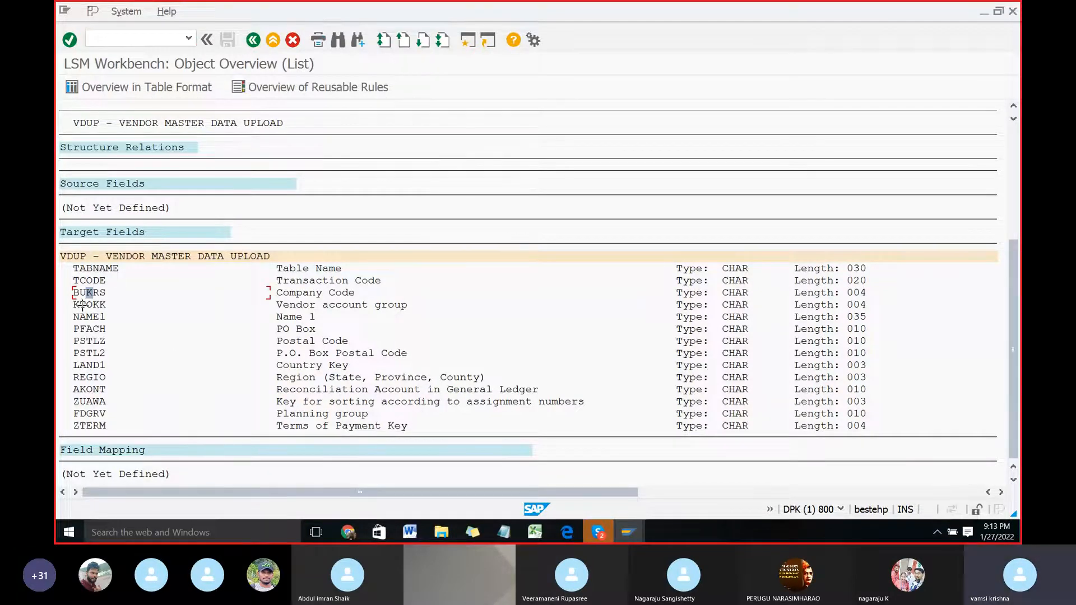
key("ctrl+y")
left_click_drag(72, 288, 113, 427)
key("ctrl+c")
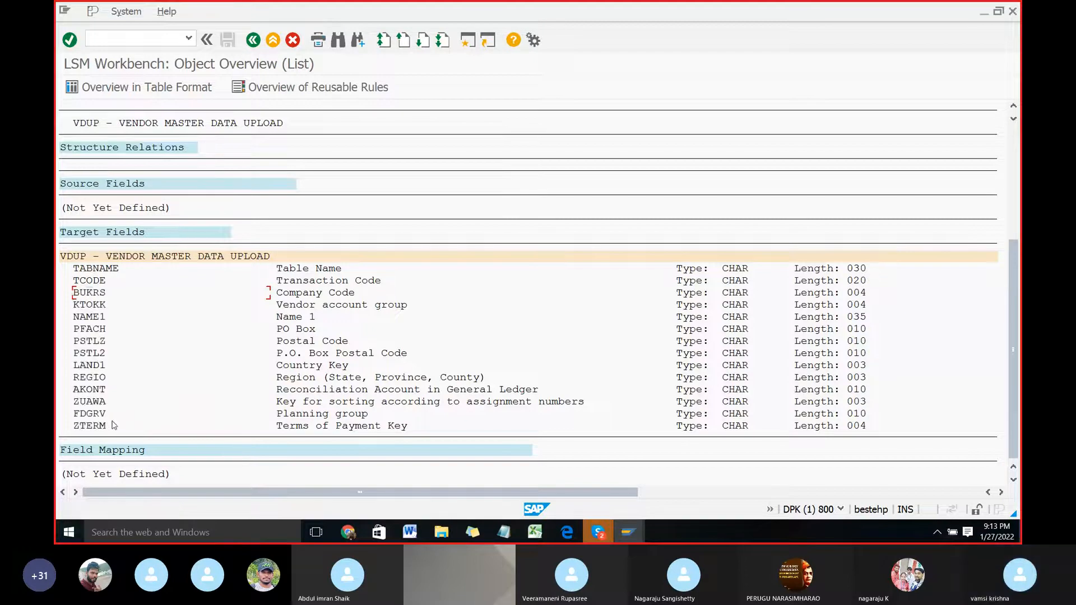
key("alt+Tab")
left_click(372, 266)
key("ctrl+v")
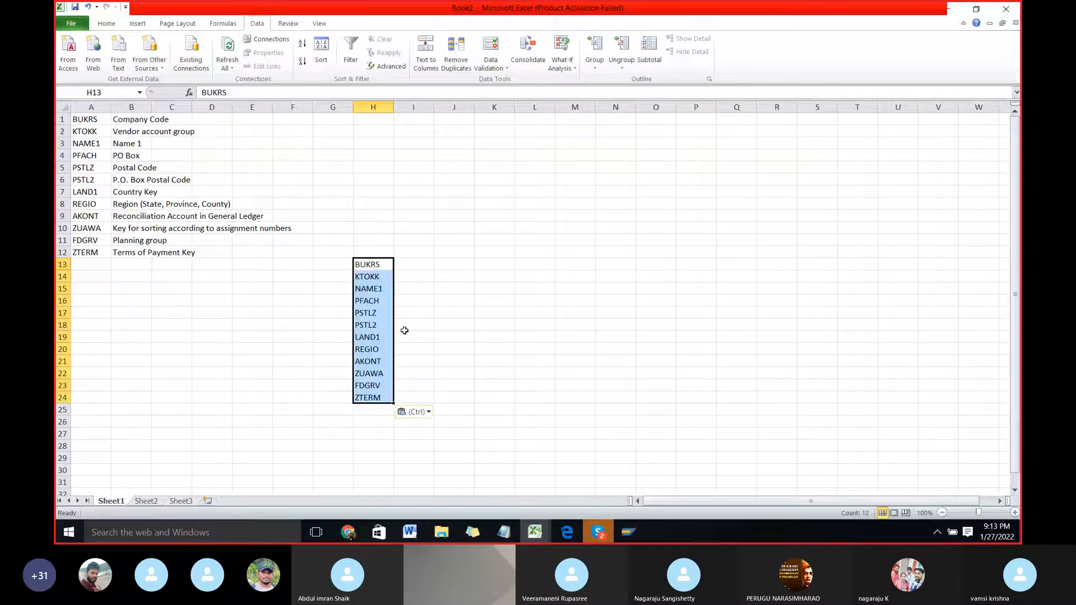
Step: Copy the field descriptions from Company Code to Terms of Payment Key from SAP into the Excel sheet, starting at I13
key("alt+Tab")
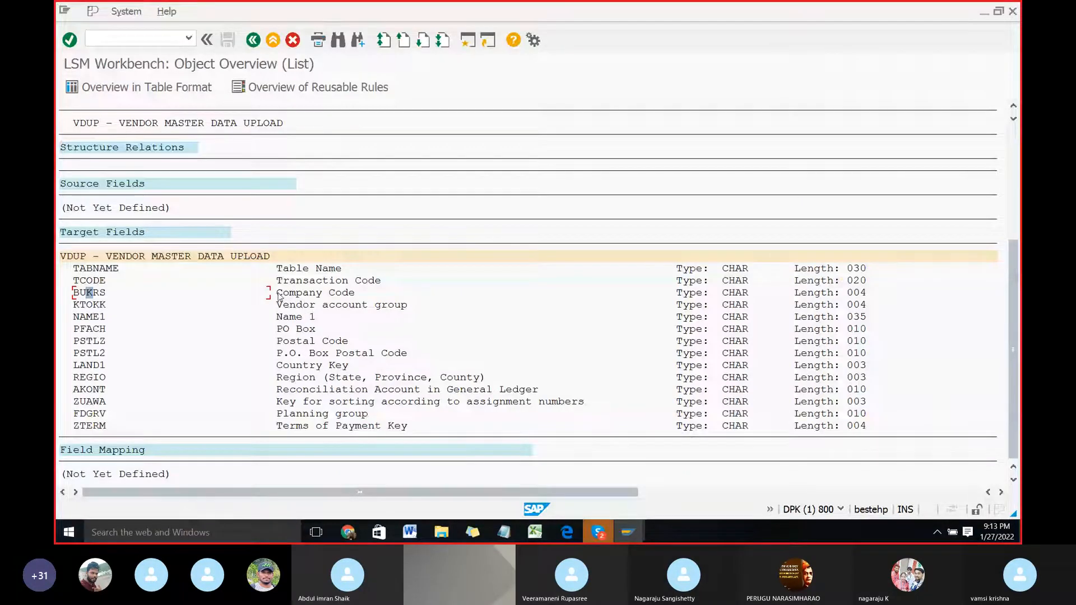
key("ctrl+y")
left_click_drag(295, 308, 588, 437)
key("ctrl+c")
key("alt+Tab")
left_click(418, 263)
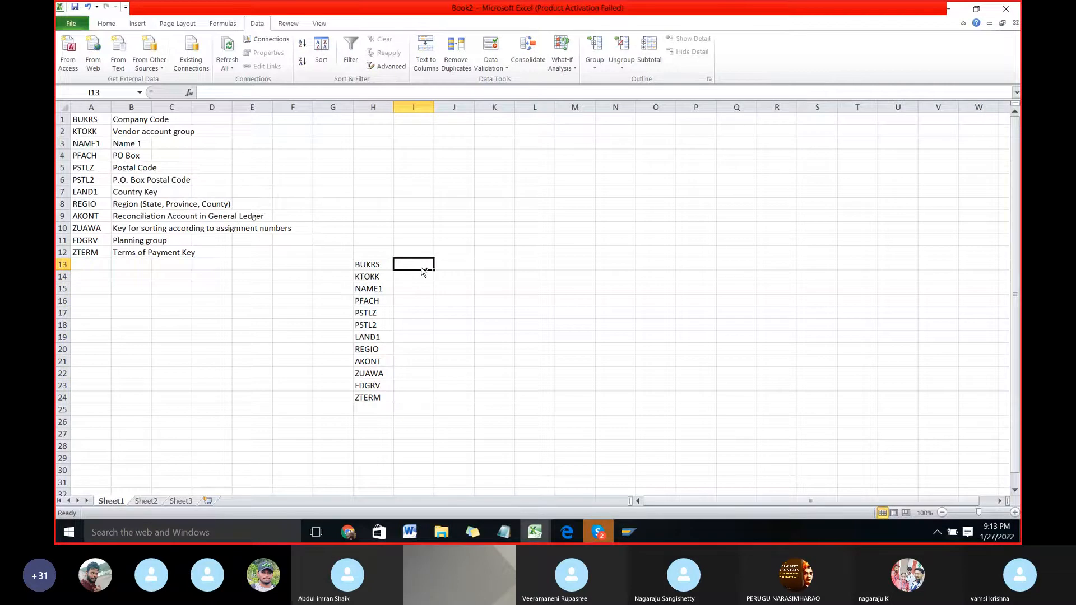
key("ctrl+v")
Step: Check the field type in SAP, enter C in cell J13 of the Excel sheet and fill it down to J24
key("alt+Tab")
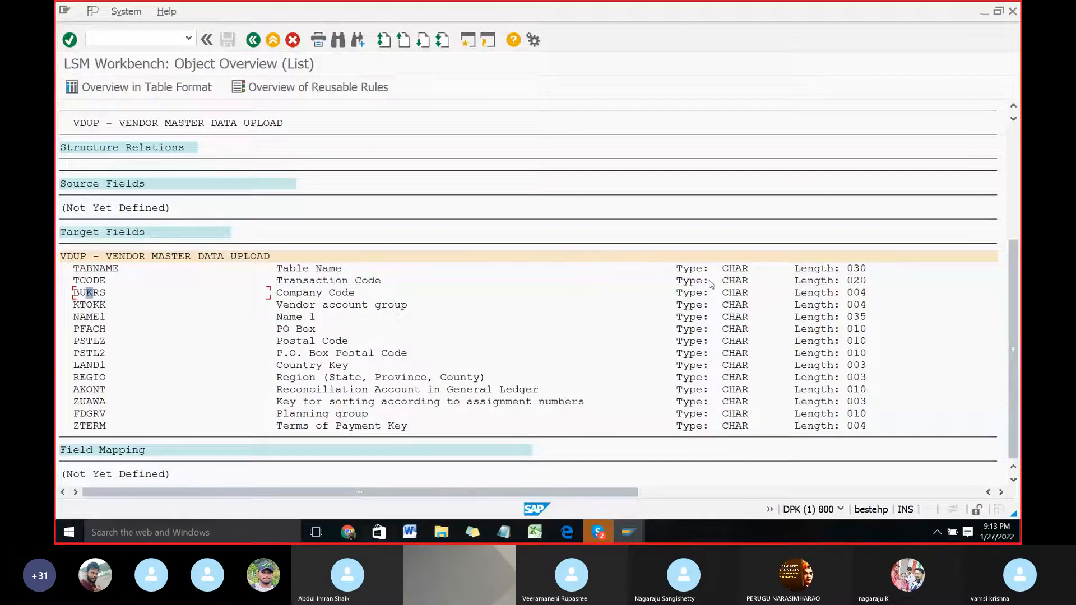
key("alt+Tab")
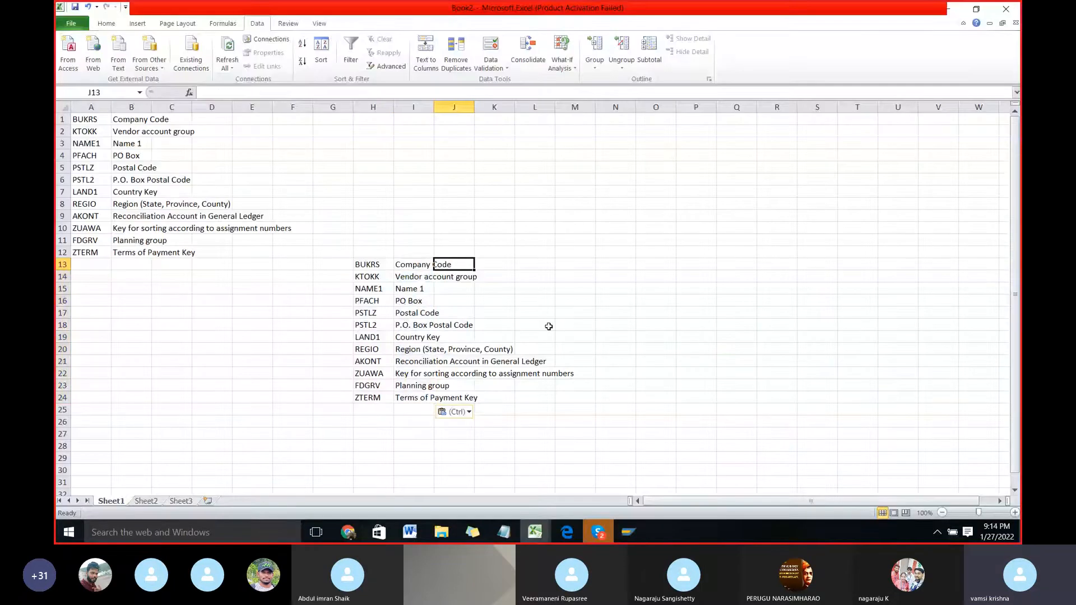
type("C")
key("Return")
key("Up")
key("Left")
key("ctrl+Down")
key("Right")
key("ctrl+shift+Up")
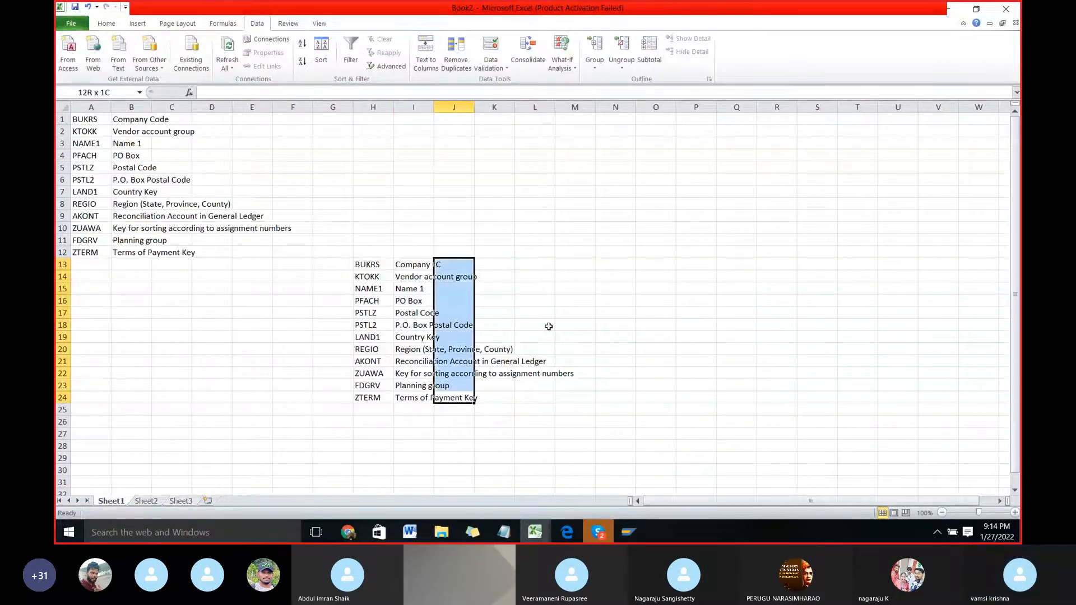
key("ctrl+d")
Step: Copy the target field lengths from the SAP overview, starting with TABNAME, into the Excel sheet at K13
key("Down")
key("Up")
key("ctrl+Up")
key("Right")
key("alt+Tab")
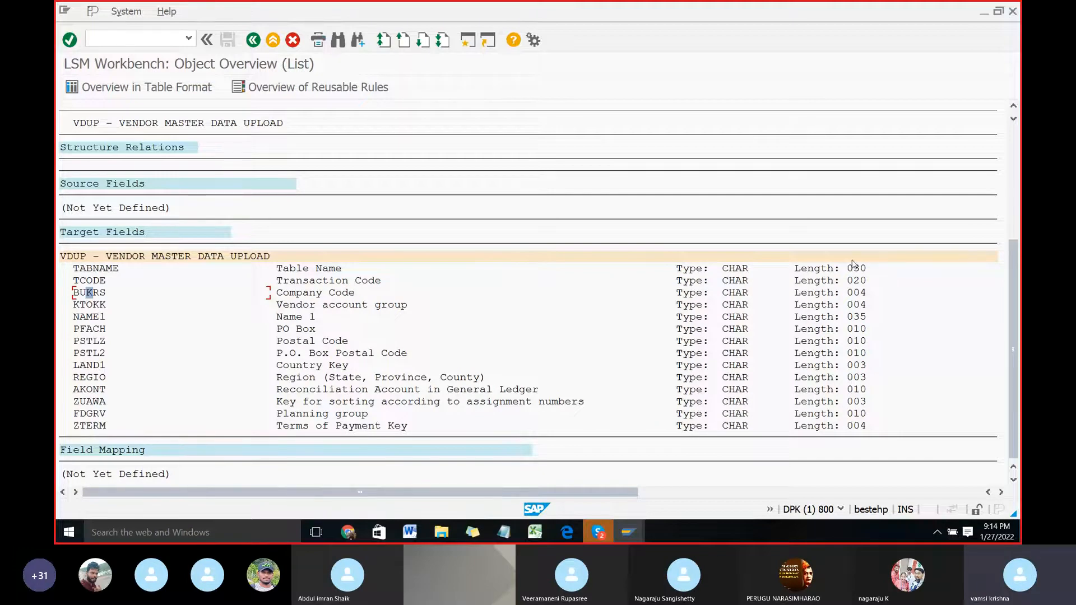
key("ctrl+y")
left_click_drag(848, 264, 870, 425)
key("ctrl+c")
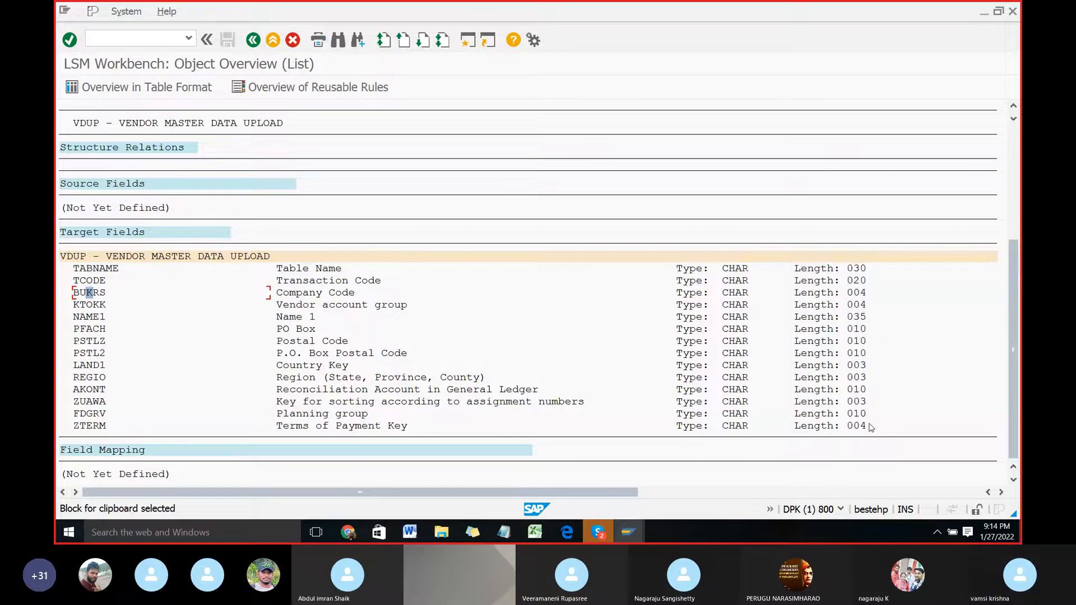
key("alt+Tab")
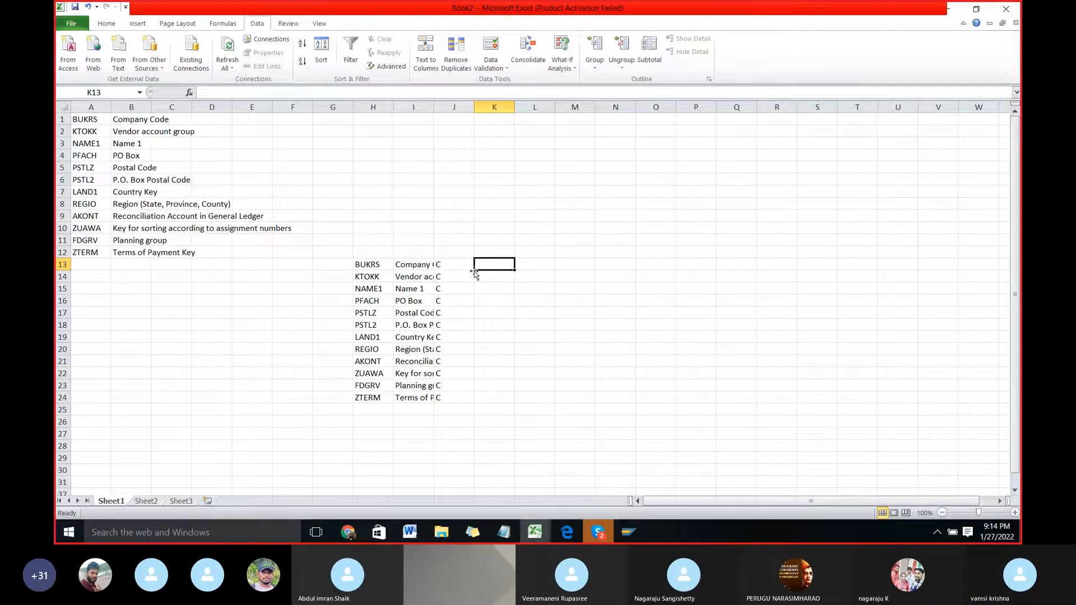
key("ctrl+v")
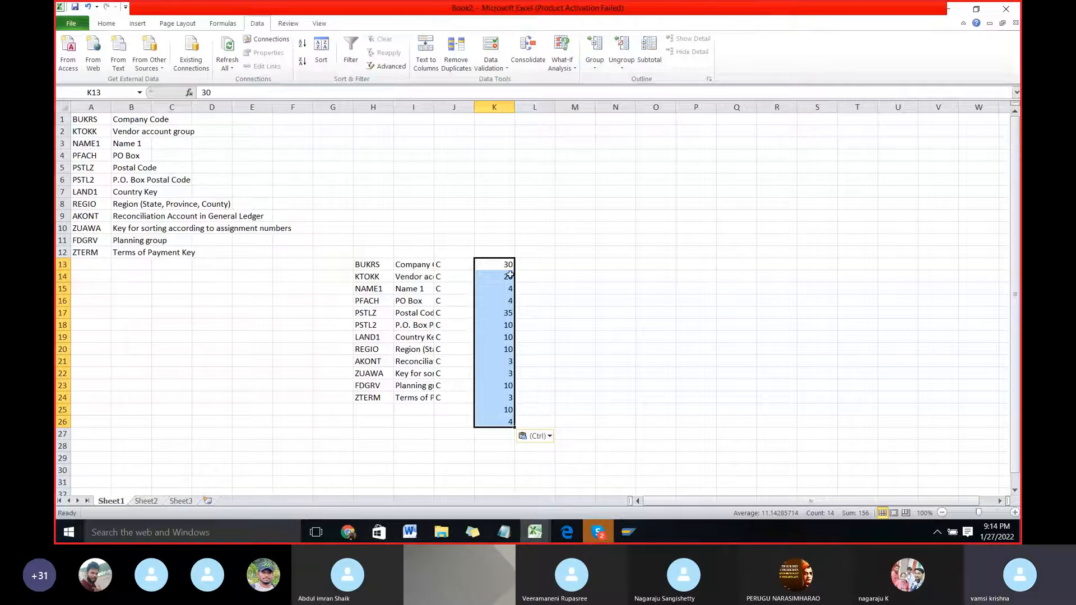
Step: Delete the surplus lengths in K13:K14, shifting the cells up so the lengths align with the field names
left_click_drag(509, 266, 507, 276)
key("ctrl+minus")
key("Return")
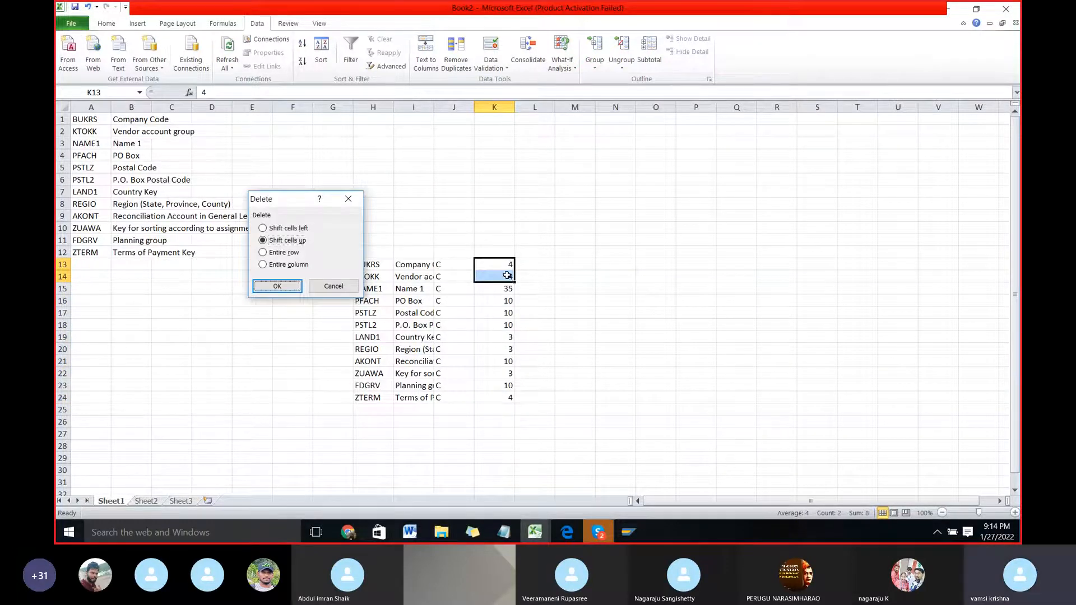
left_click(548, 268)
left_click(479, 269)
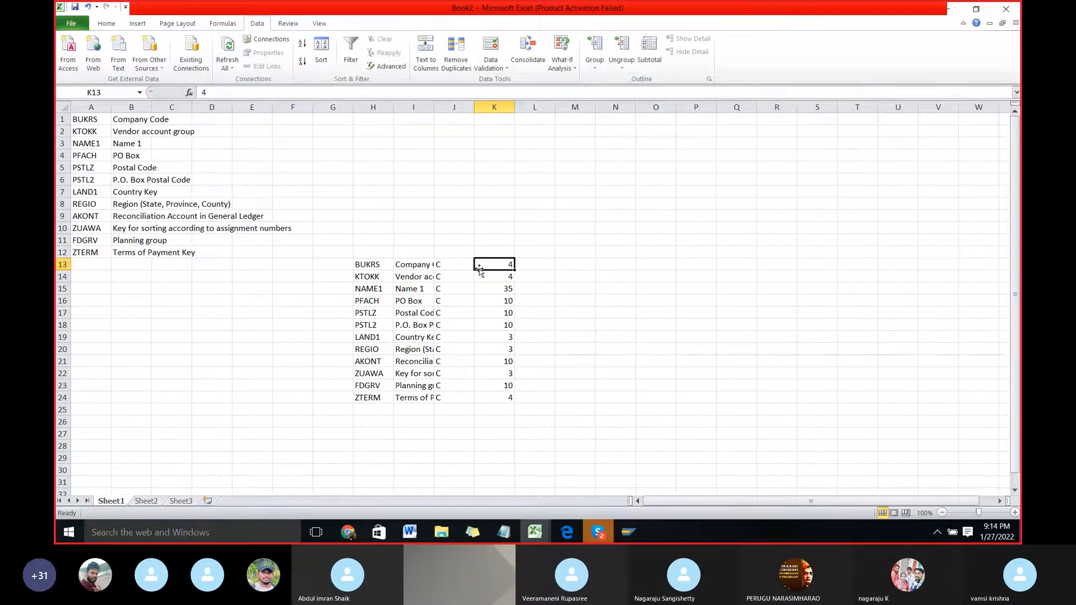
Step: Switch to the LSMW Word document and read the instructions for the field list and for opening Maintain Source Fields
key("alt+Tab")
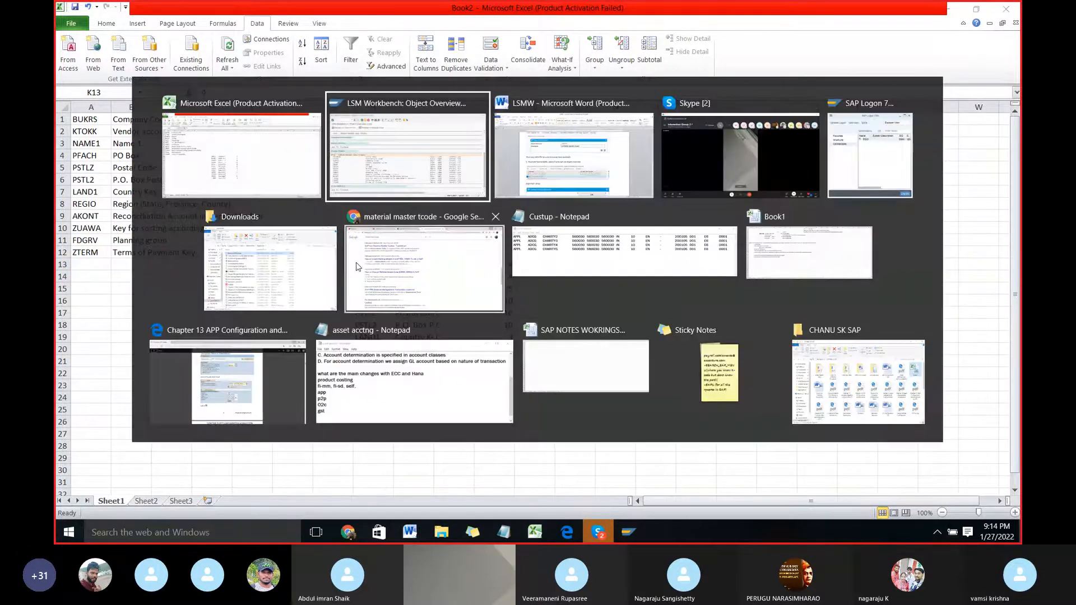
key("alt+Tab")
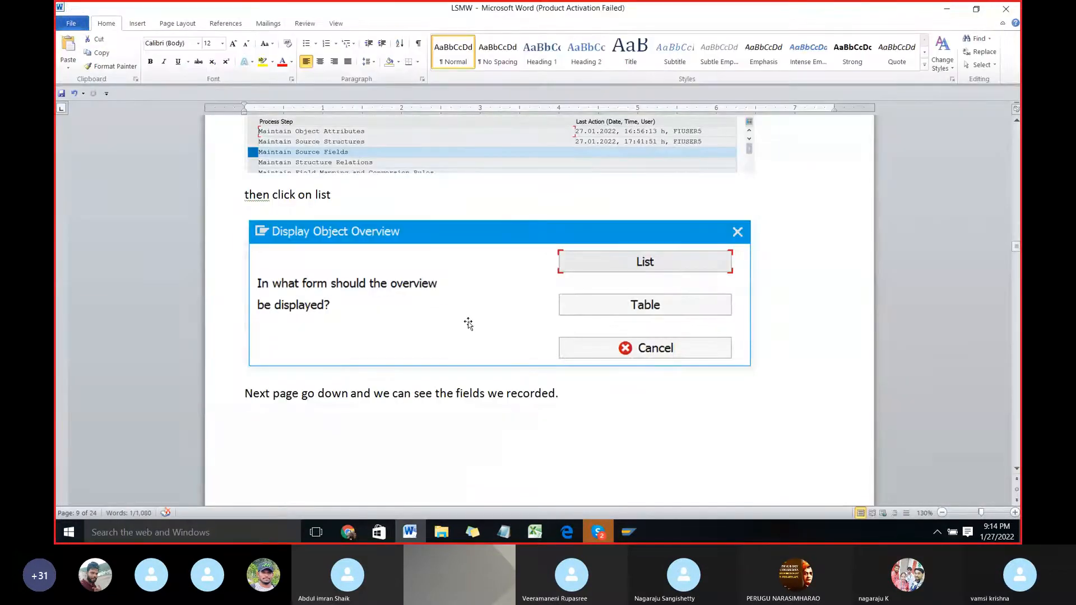
scroll(468, 324, "down", 15)
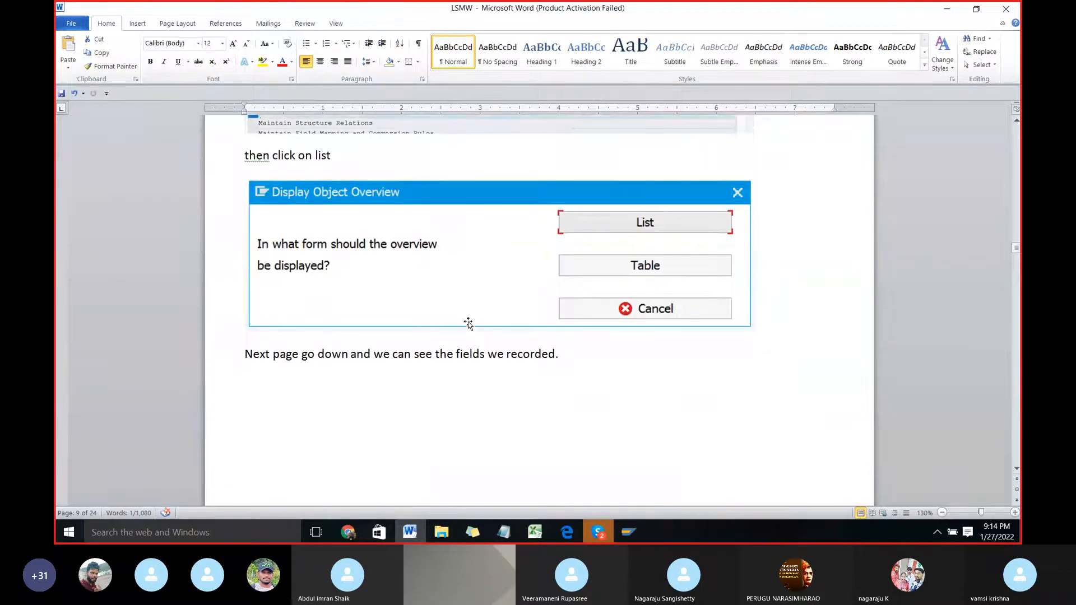
scroll(468, 324, "down", 14)
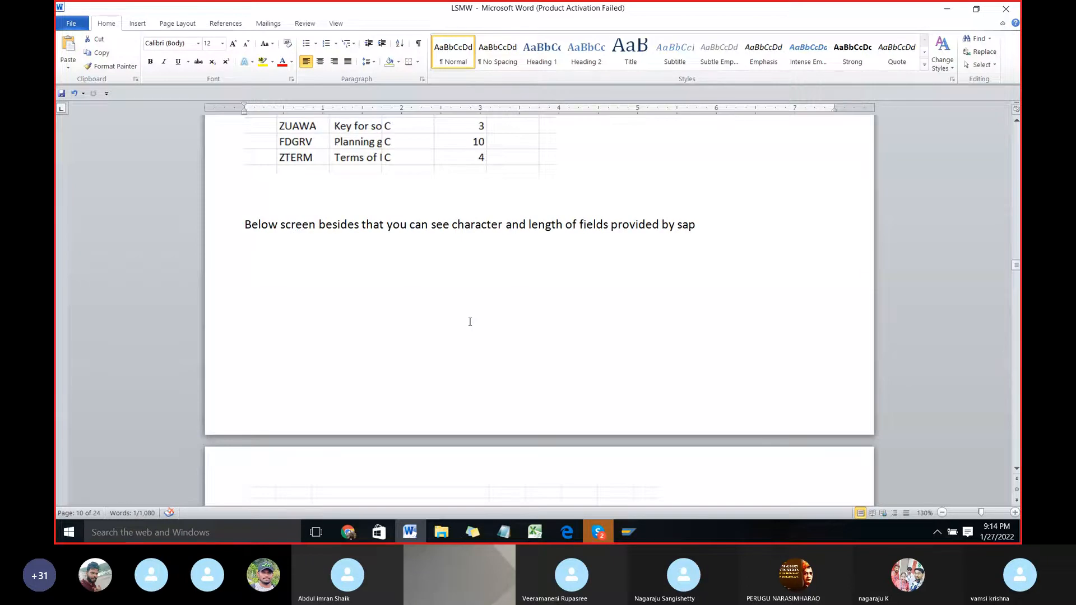
scroll(469, 321, "down", 10)
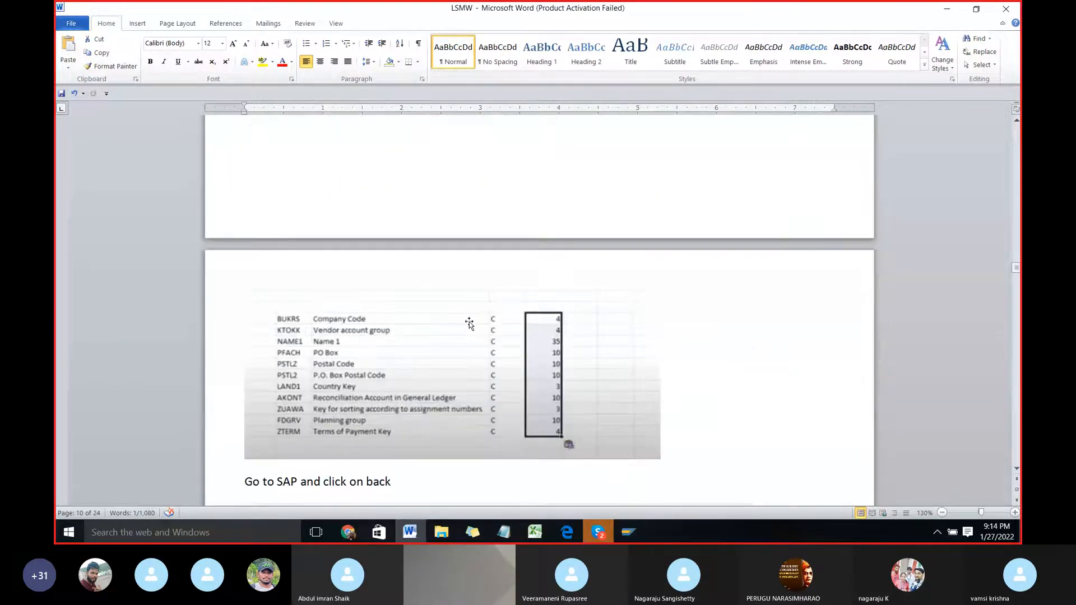
scroll(470, 322, "down", 3)
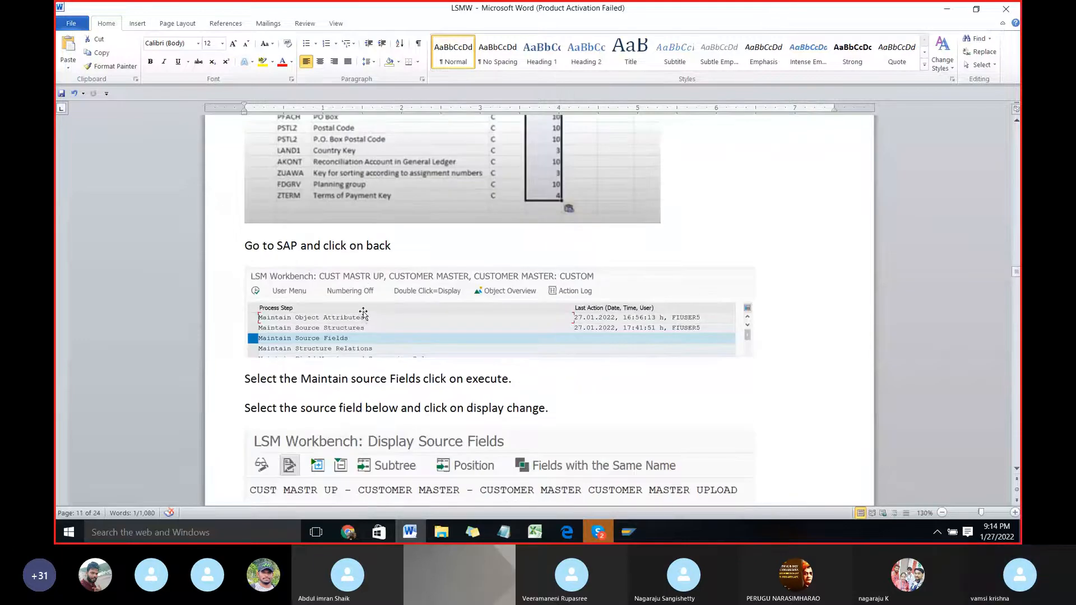
Step: Switch back to SAP, leave the object overview, execute Maintain Source Fields and select the source structure VNDUP
key("alt+Tab")
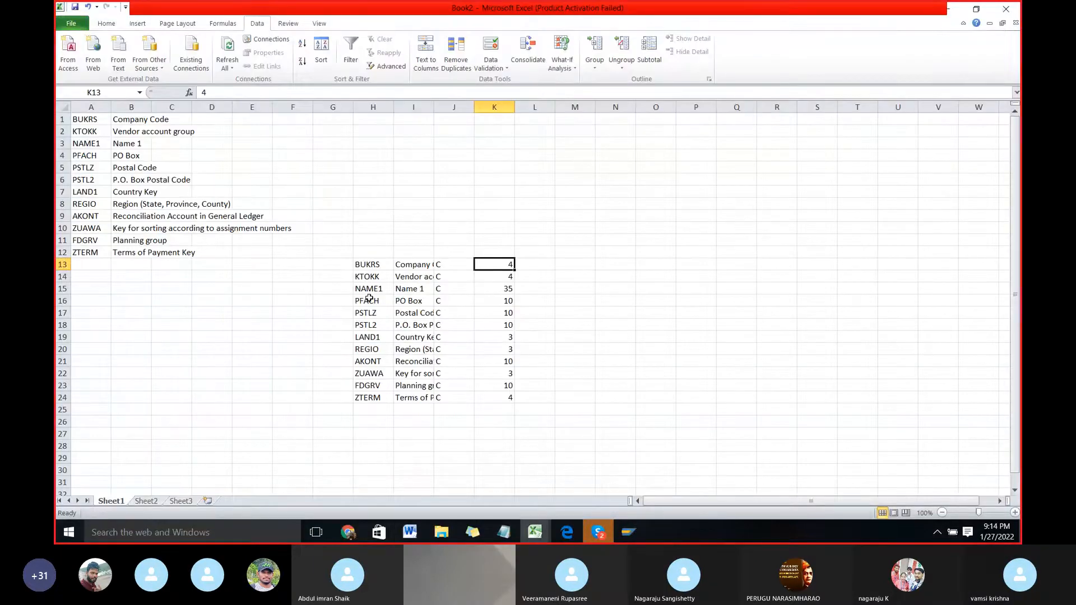
key("alt+Tab")
key("Tab")
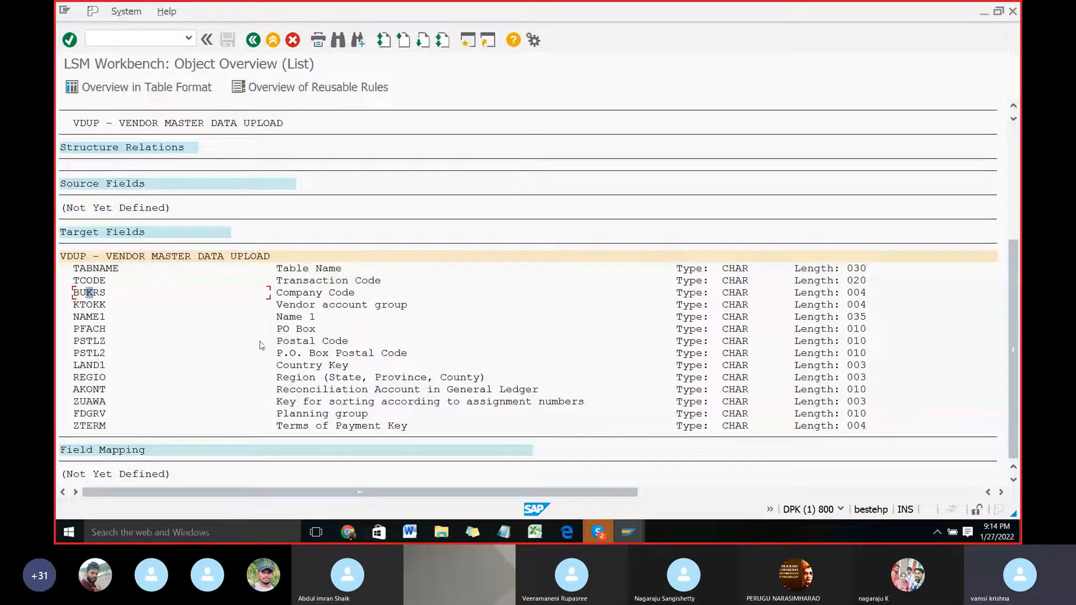
scroll(259, 346, "up", 1)
left_click(253, 40)
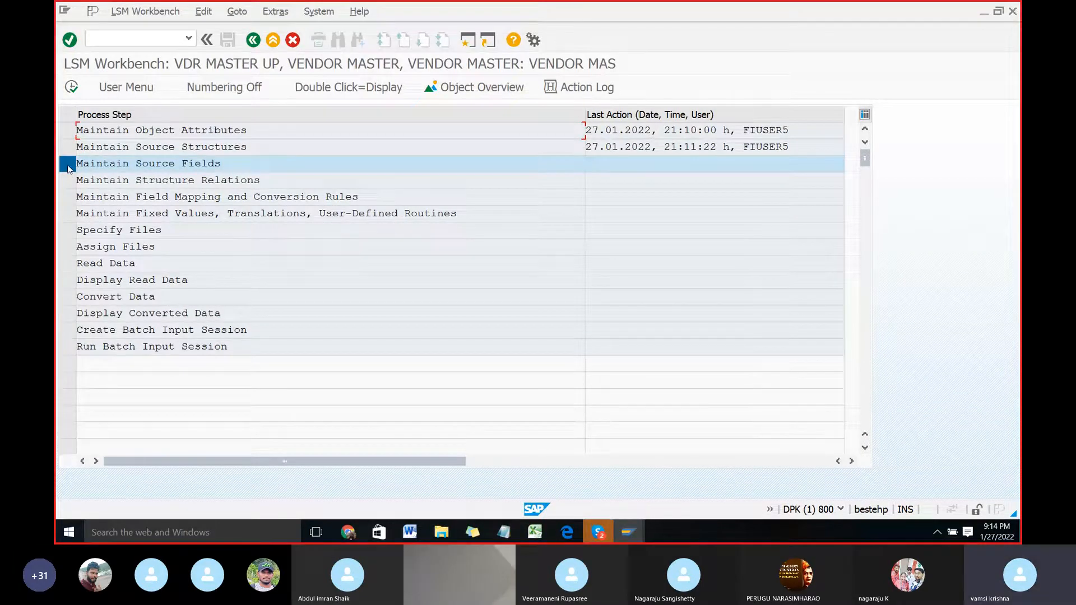
left_click(72, 88)
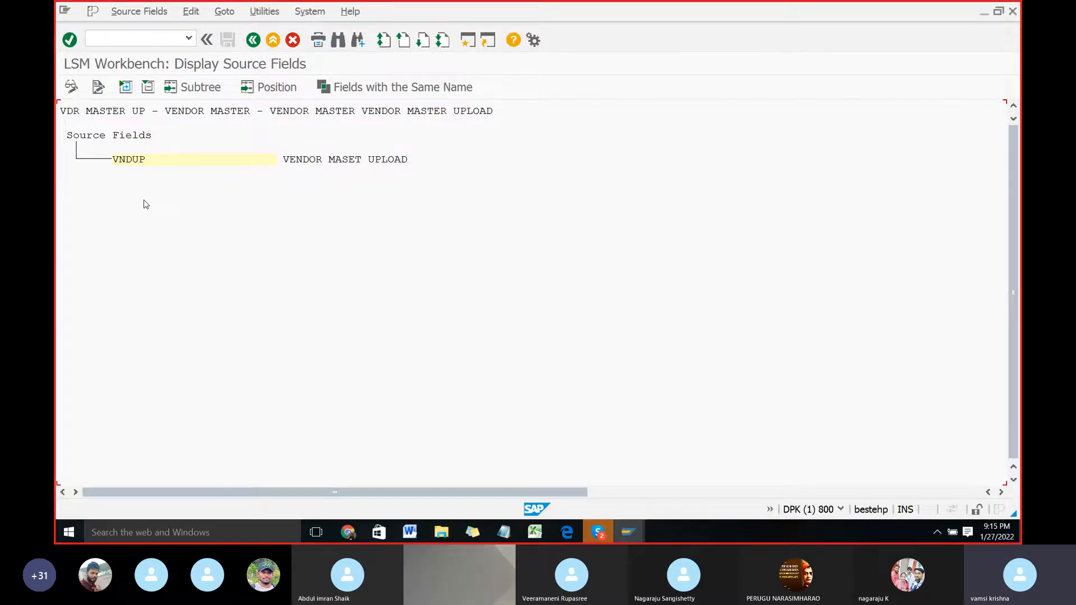
left_click(131, 162)
Step: Consult the LSMW Word document on change mode and table maintenance for source fields, and return to SAP
key("alt+Tab")
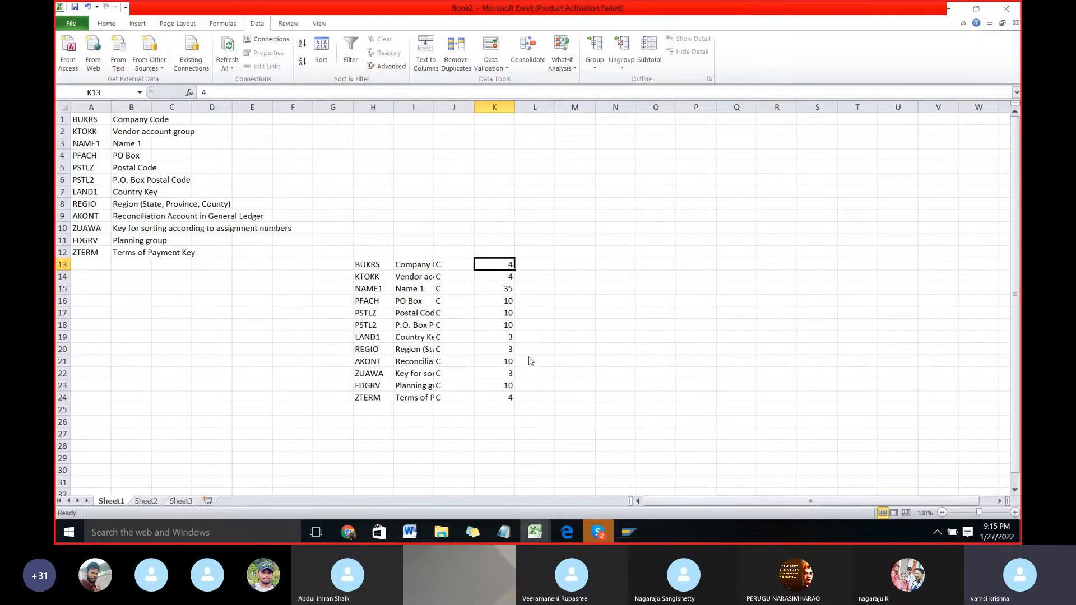
key("alt+Tab")
key("alt+Tab")
scroll(513, 348, "down", 7)
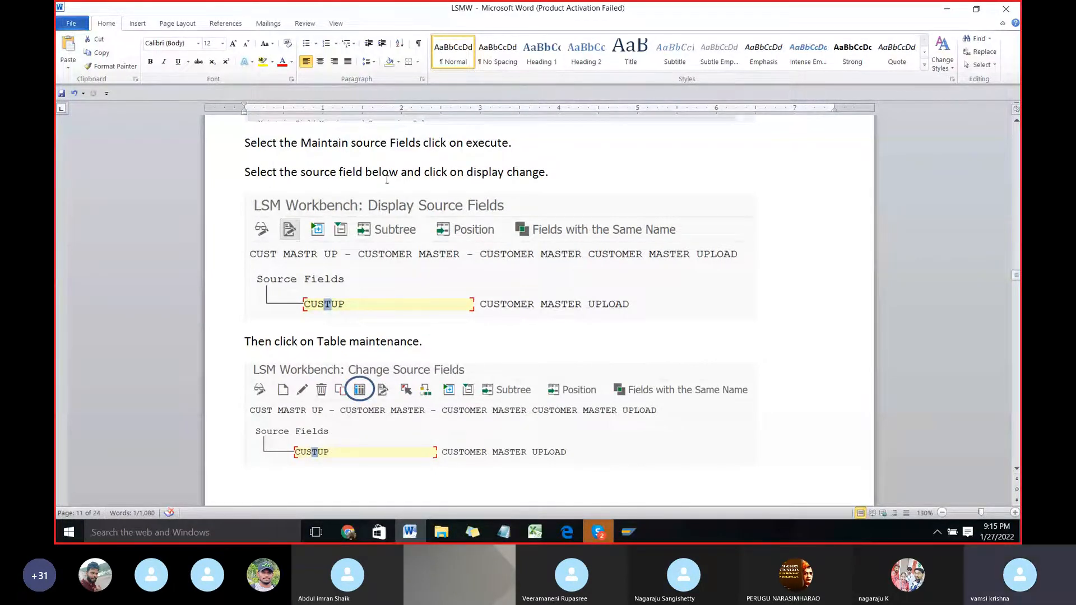
key("alt+Tab")
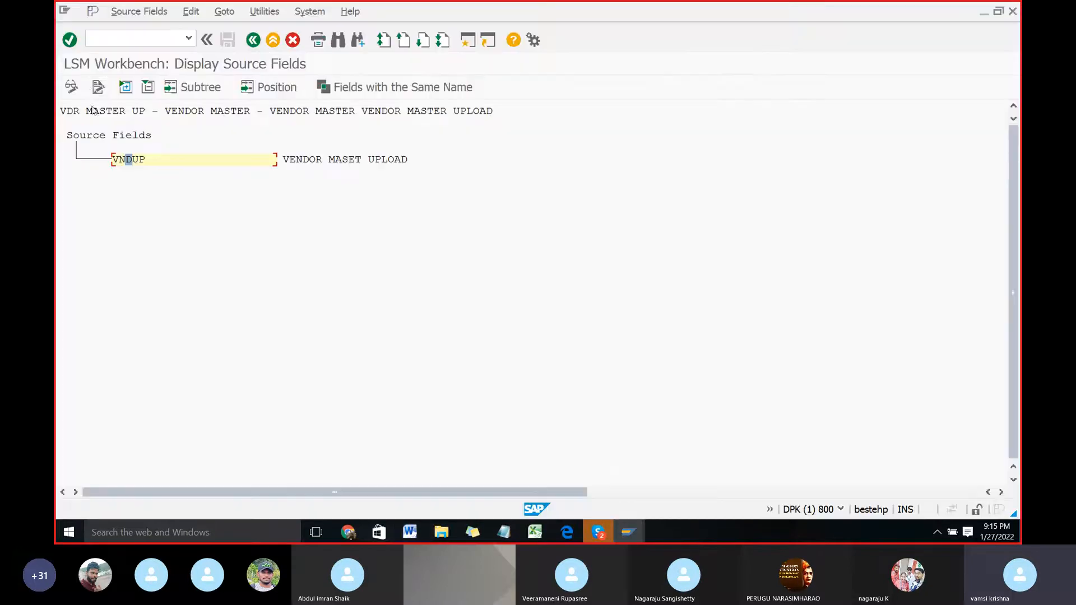
Step: Switch the source fields to change mode, check the Word instructions, and open table maintenance for source structure VNDUP
left_click(71, 86)
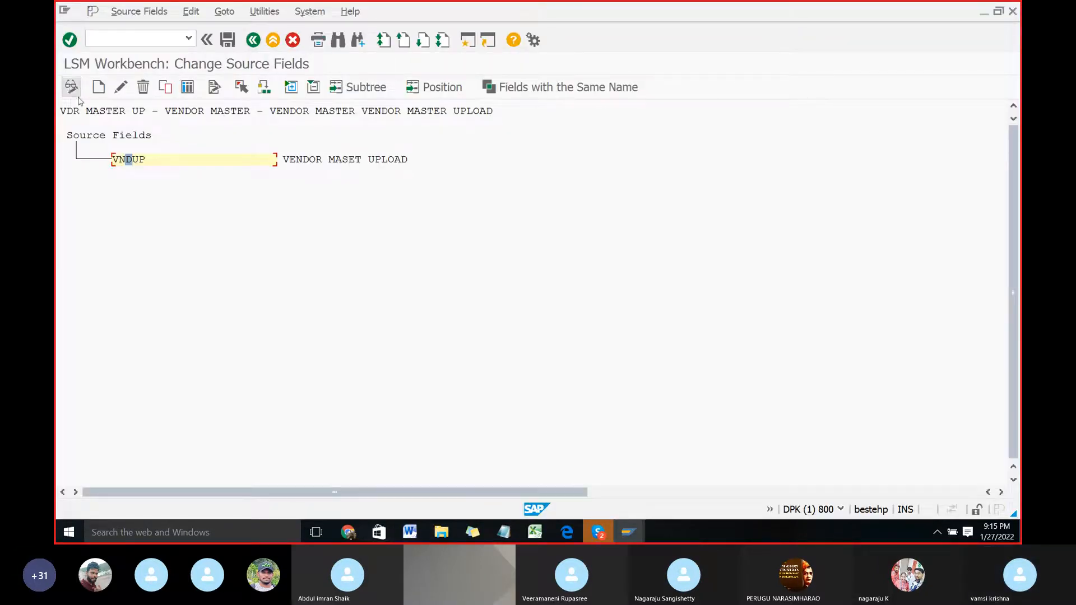
key("alt+Tab")
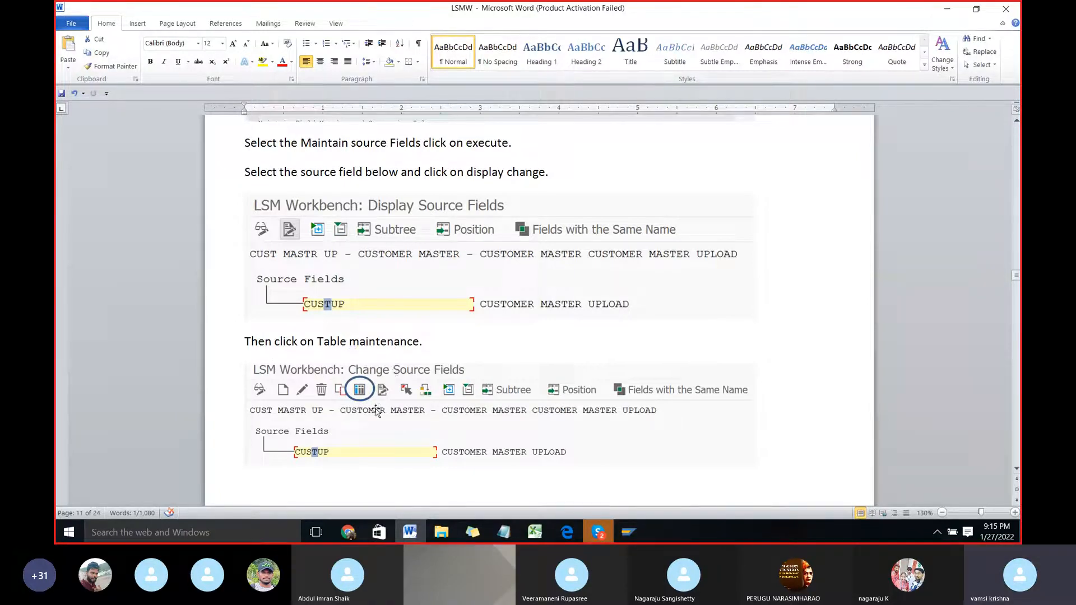
key("alt+Tab")
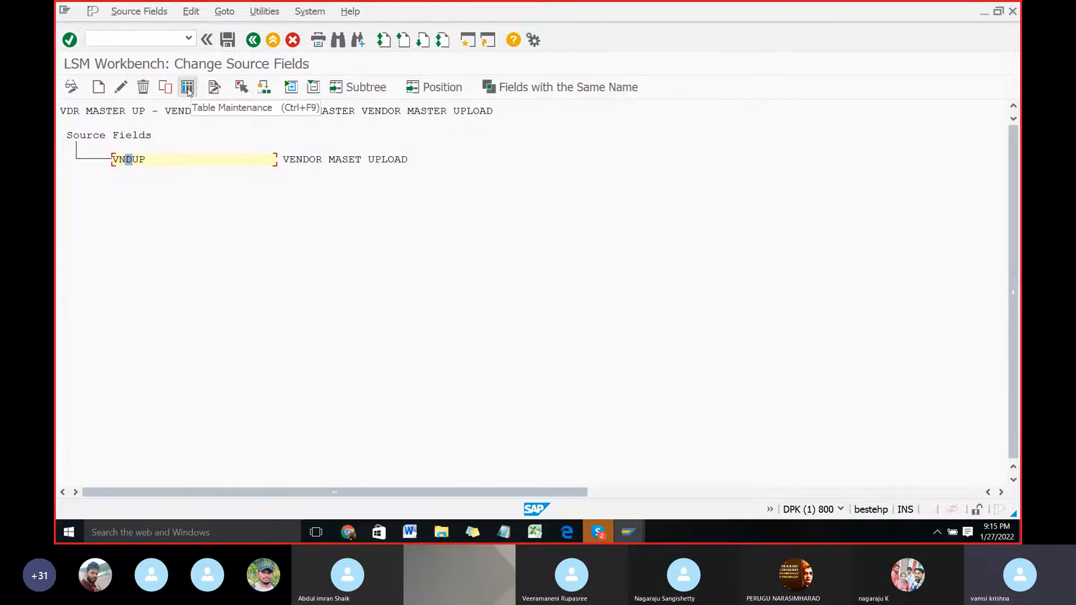
left_click(188, 89)
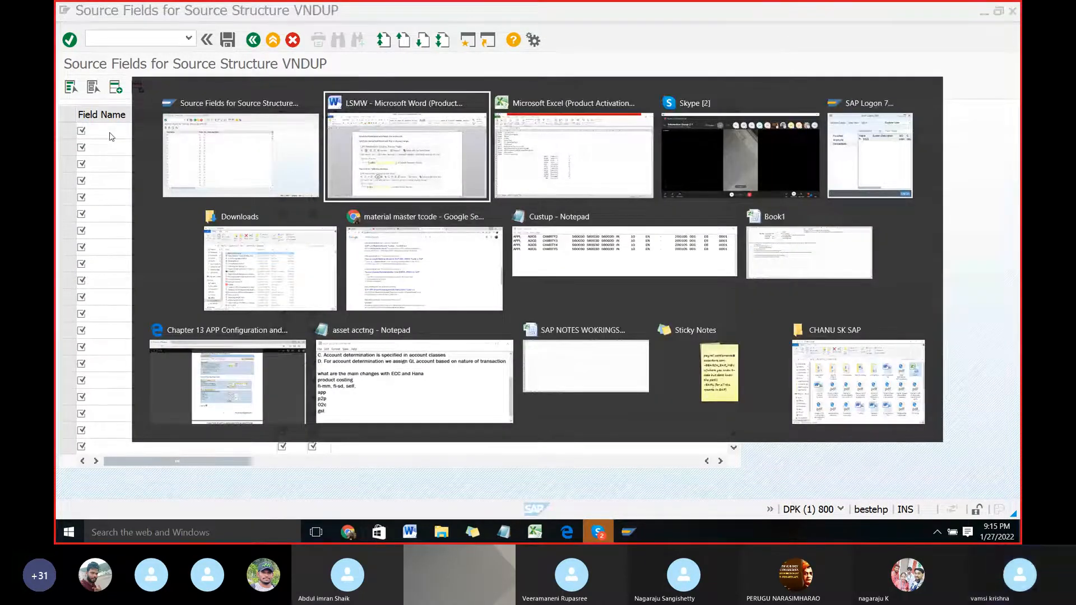
Step: Copy the field names BUKRS to ZTERM from H13:H24 of the Excel sheet into VNDUP's Field Name column in SAP
key("alt+Tab")
scroll(228, 245, "up", 5)
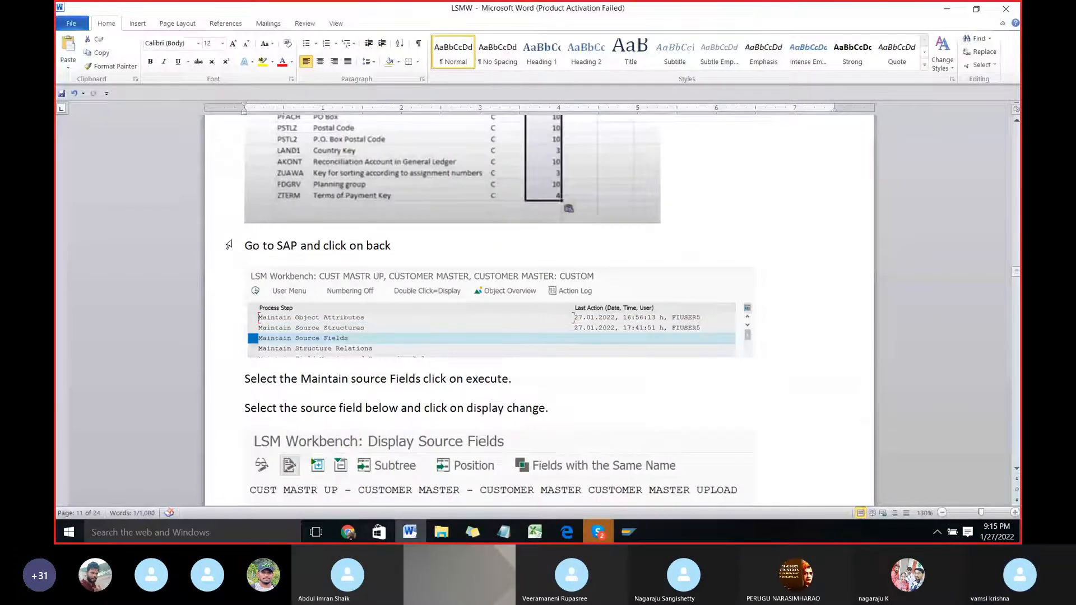
scroll(229, 245, "down", 2)
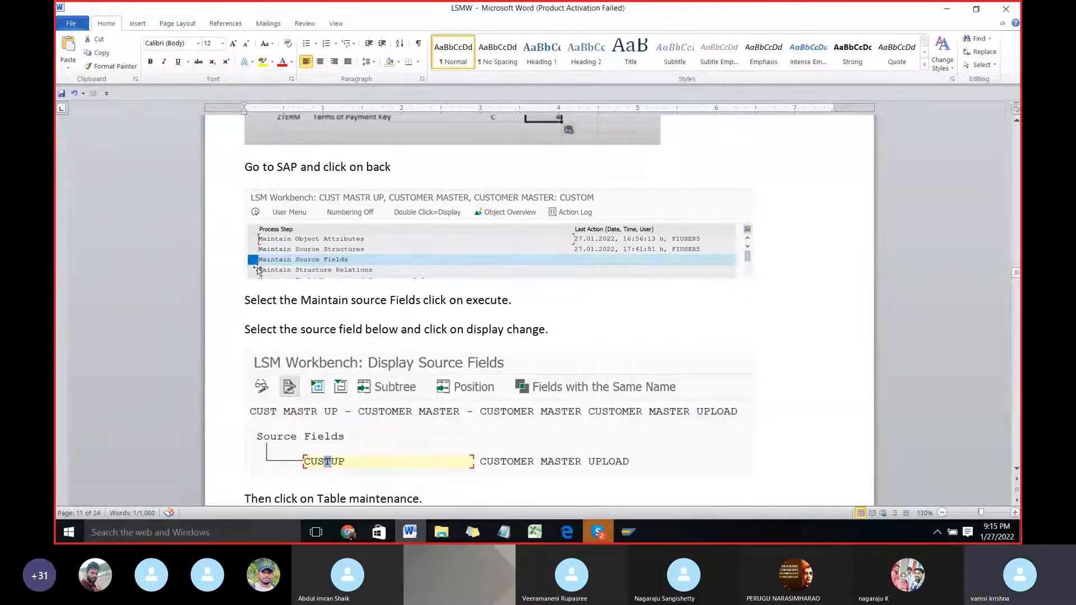
key("alt+Tab")
key("alt+Tab")
key("alt+Tab")
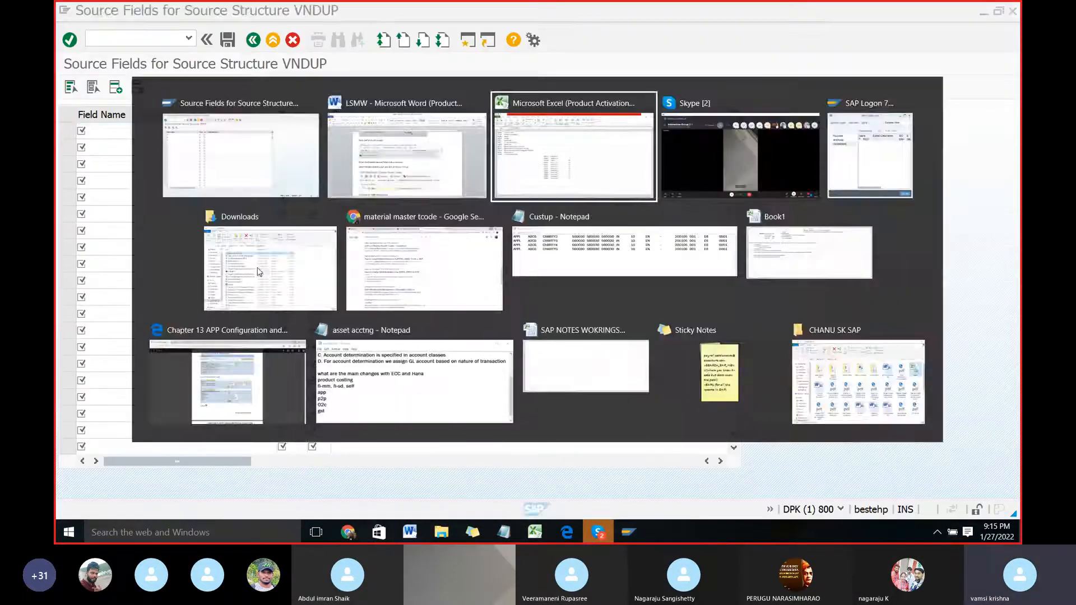
left_click_drag(370, 265, 381, 398)
key("ctrl+c")
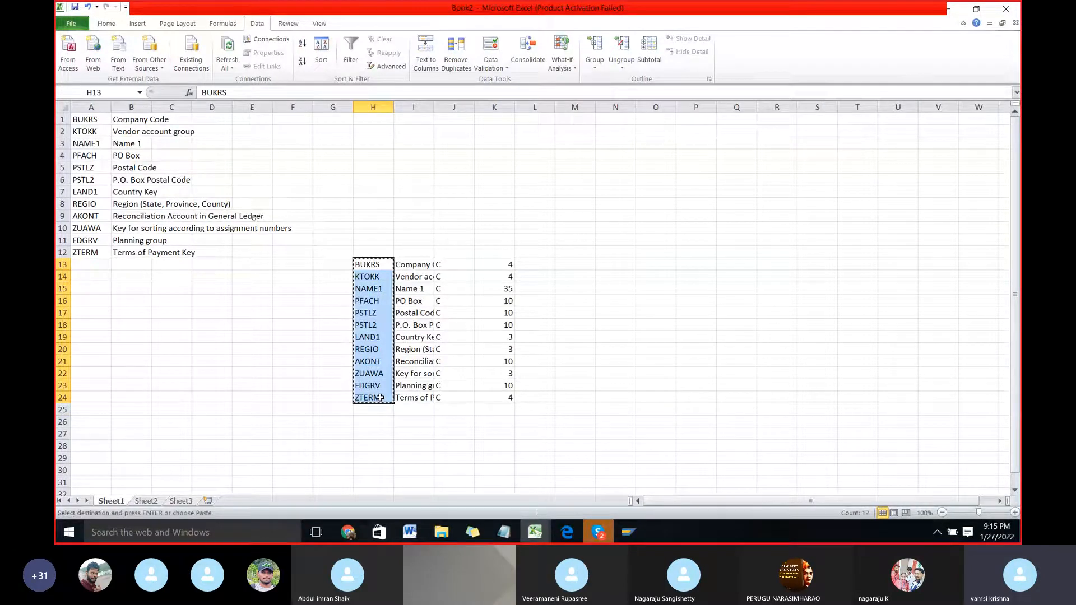
key("alt+Tab")
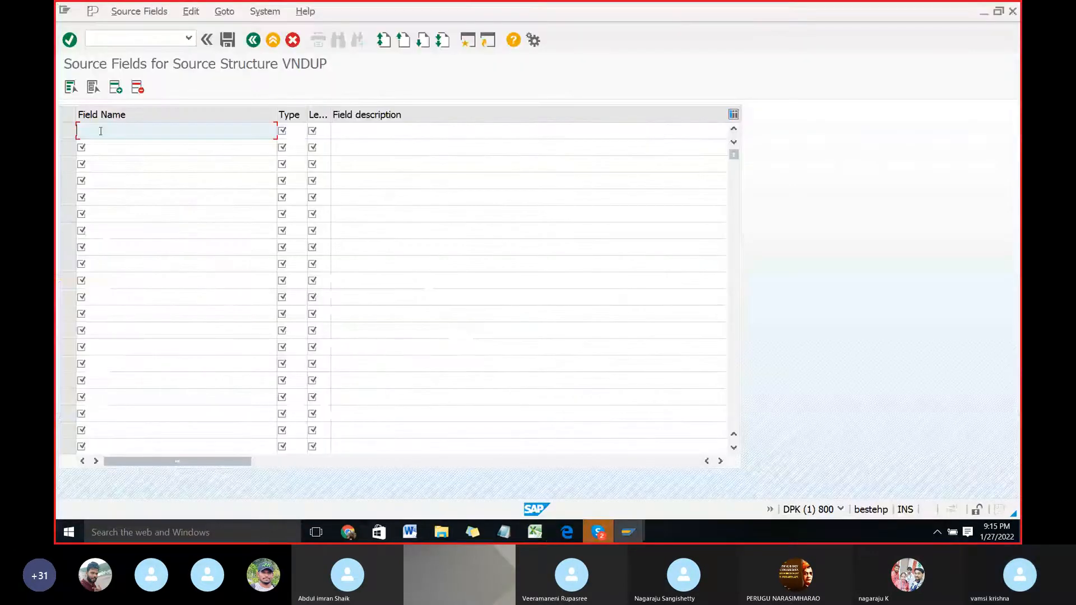
key("ctrl+v")
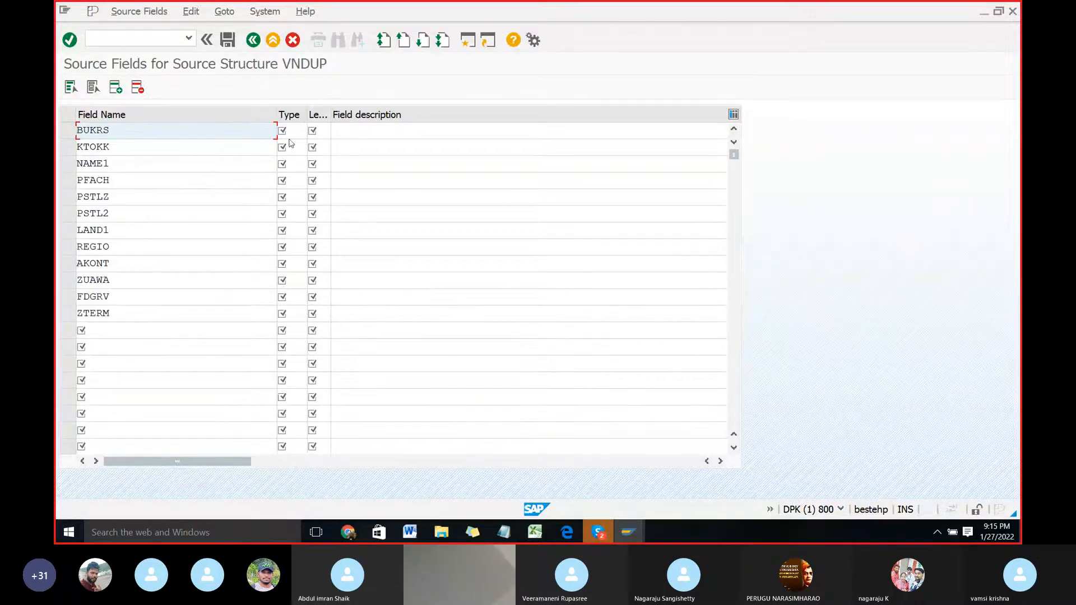
Step: Copy the field types (C) from column J of the Excel sheet into VNDUP's Type column in SAP
key("alt+Tab")
left_click_drag(438, 264, 457, 394)
key("ctrl+c")
key("alt+Tab")
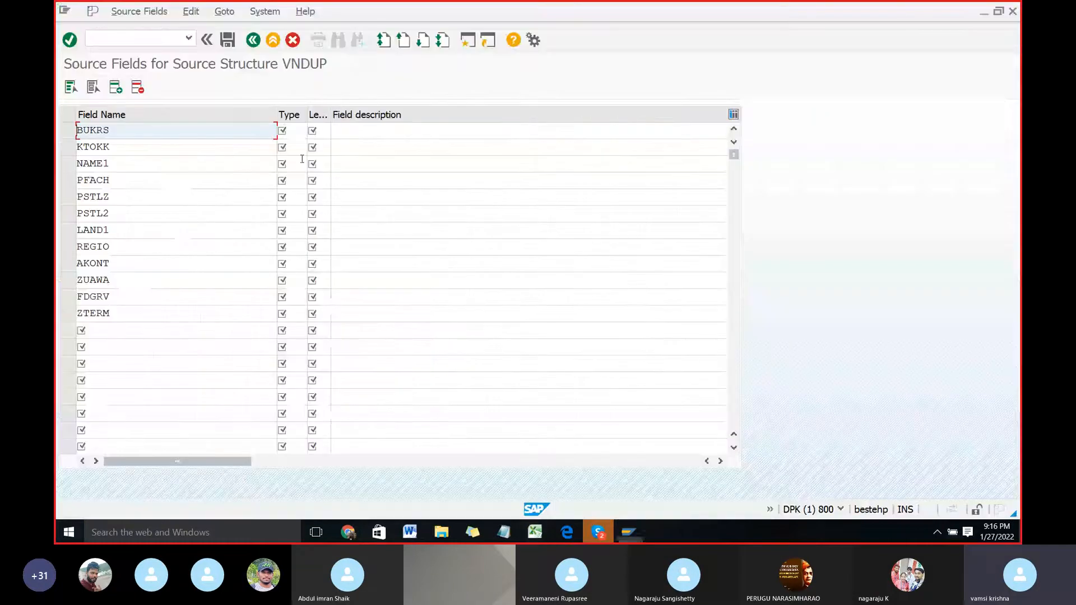
left_click(282, 130)
key("ctrl+v")
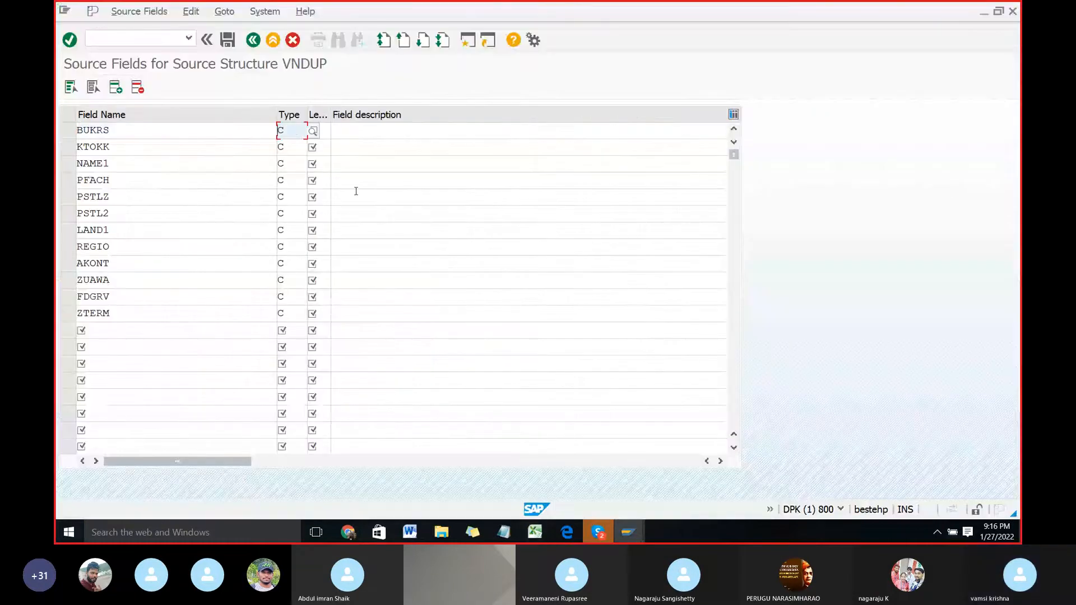
Step: Copy the field lengths from K13:K24 of the Excel sheet into VNDUP's length column in SAP
key("alt+Tab")
left_click_drag(492, 264, 504, 397)
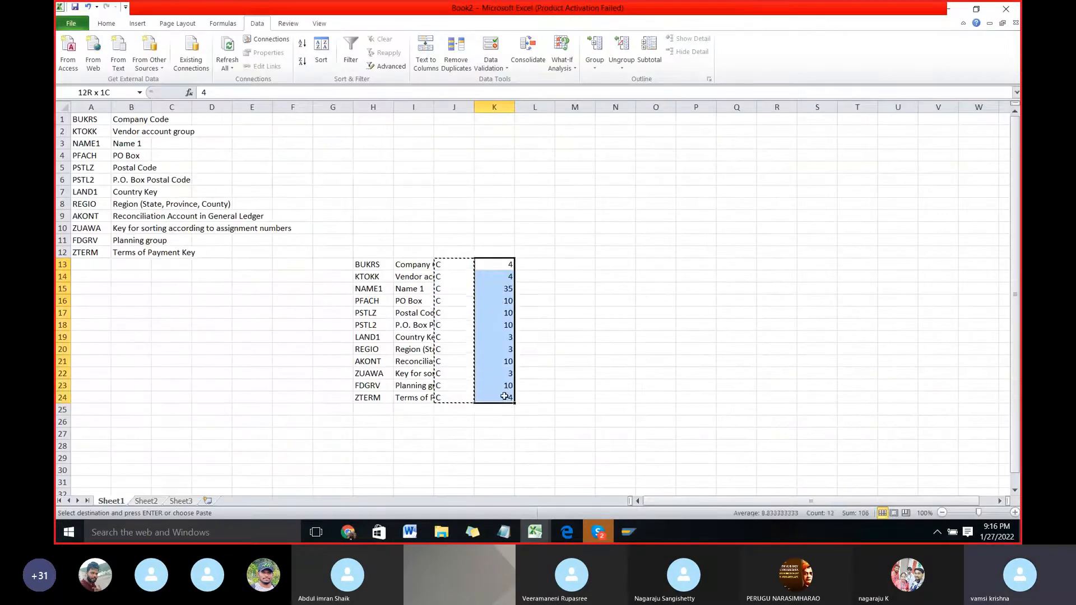
key("ctrl+c")
key("alt+Tab")
left_click(327, 132)
key("ctrl+v")
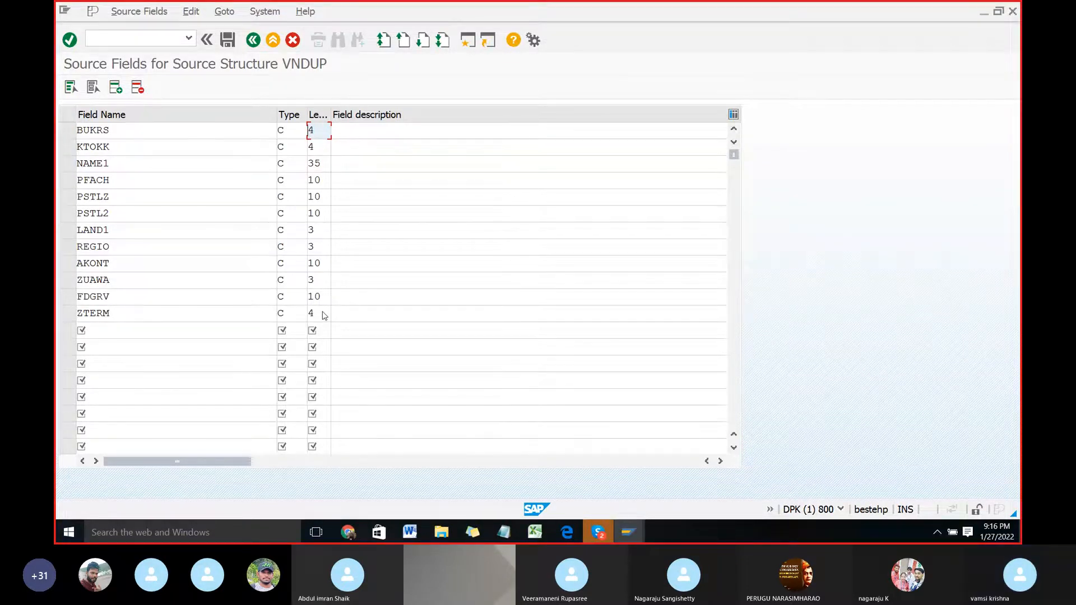
Step: Confirm the source field table to fill in the field descriptions, check the entries, and return to the source fields overview
key("Return")
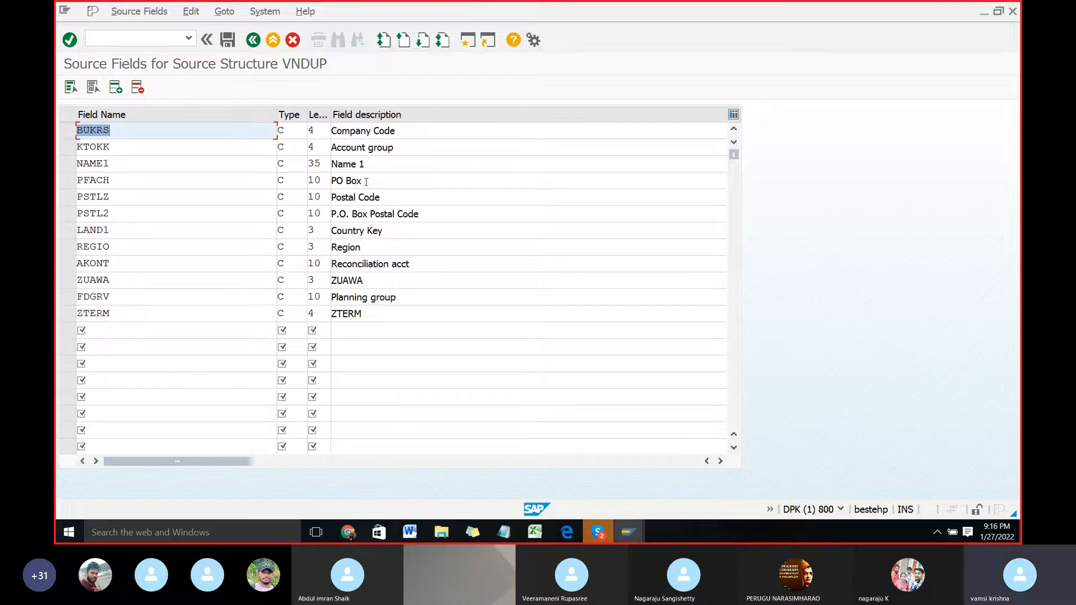
scroll(385, 317, "down", 1)
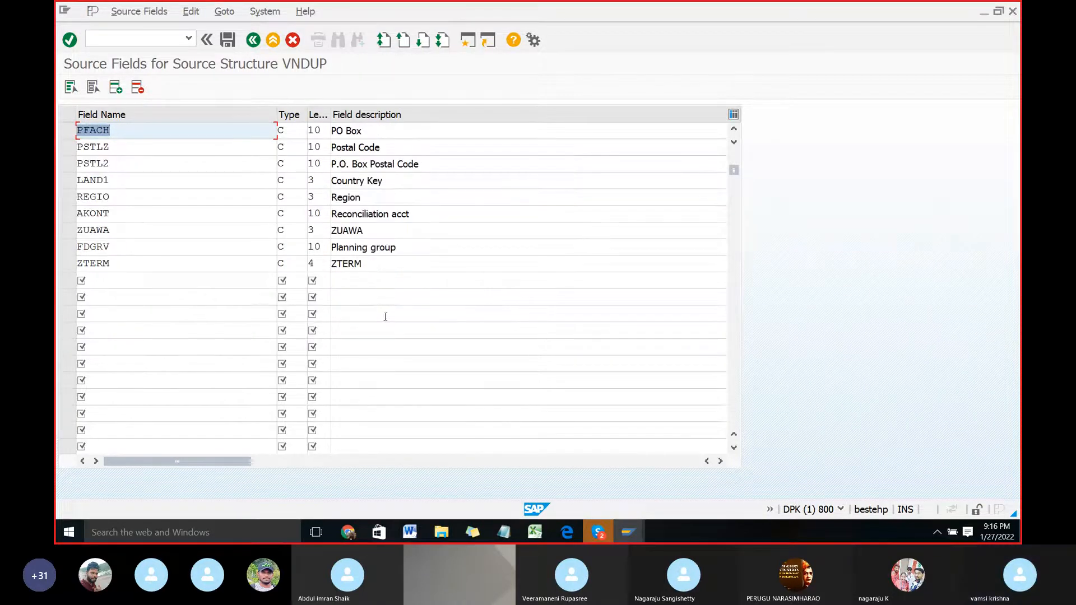
scroll(386, 311, "up", 1)
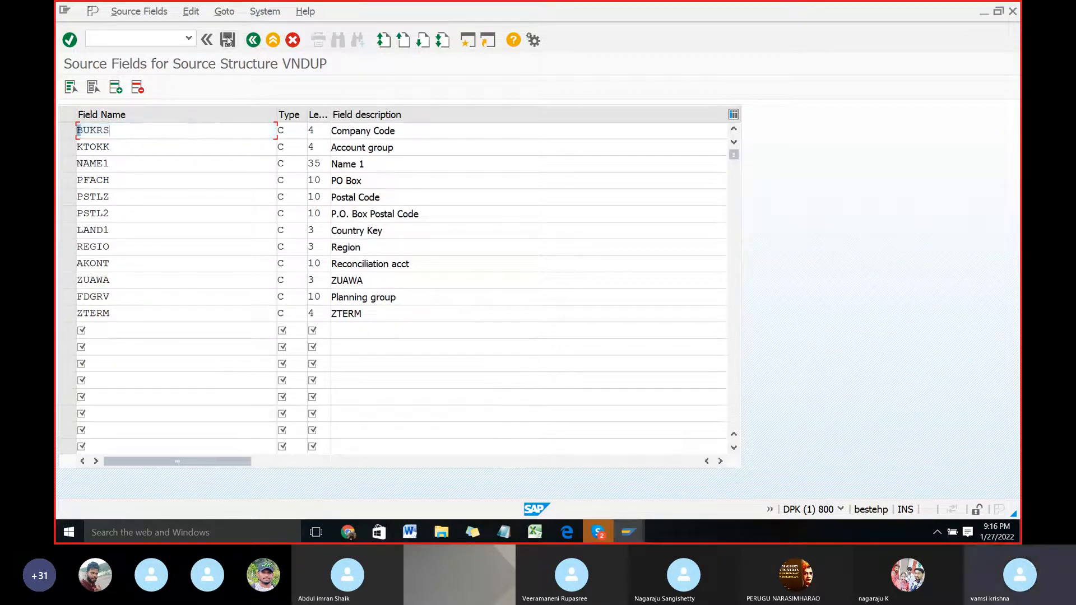
left_click(253, 40)
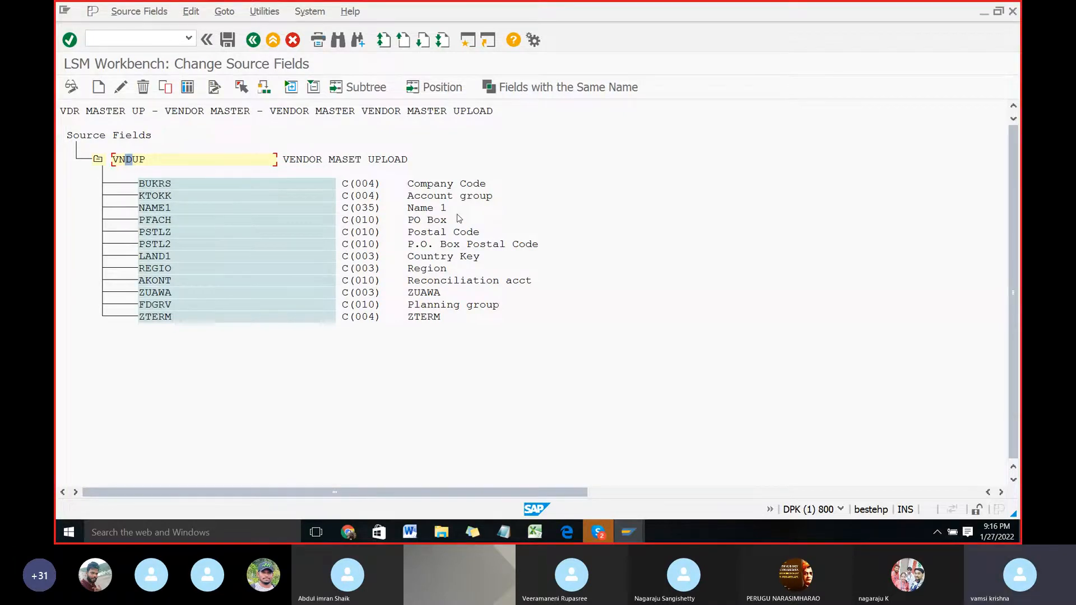
Step: Read the LSMW Word document on saving the source fields and maintaining structure relations, and return to SAP
key("alt+Tab")
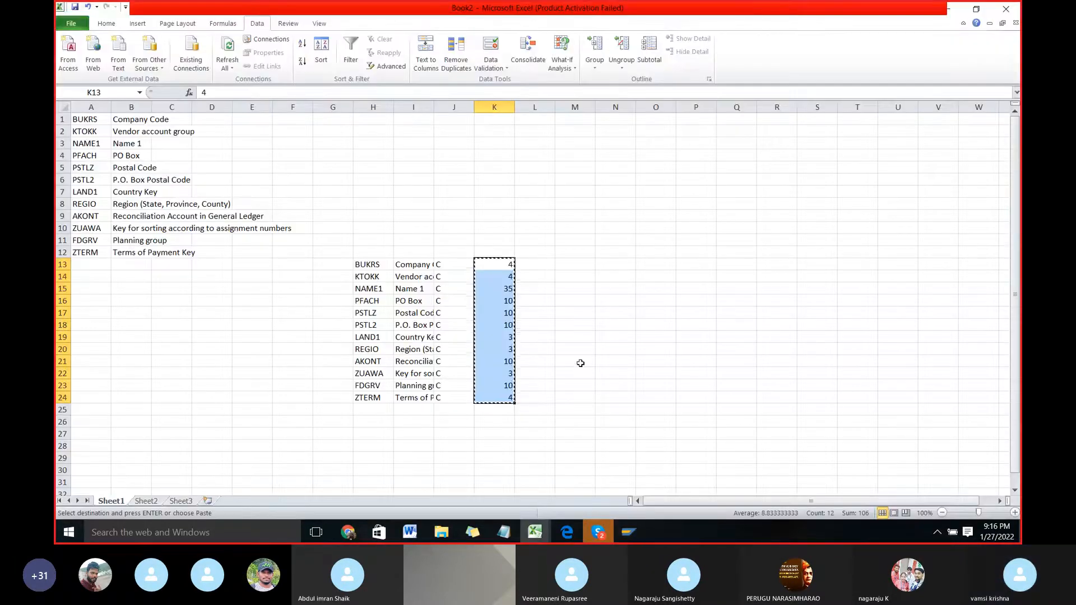
key("alt+Tab")
key("alt+Tab")
key("Tab")
scroll(504, 323, "down", 6)
scroll(504, 323, "down", 15)
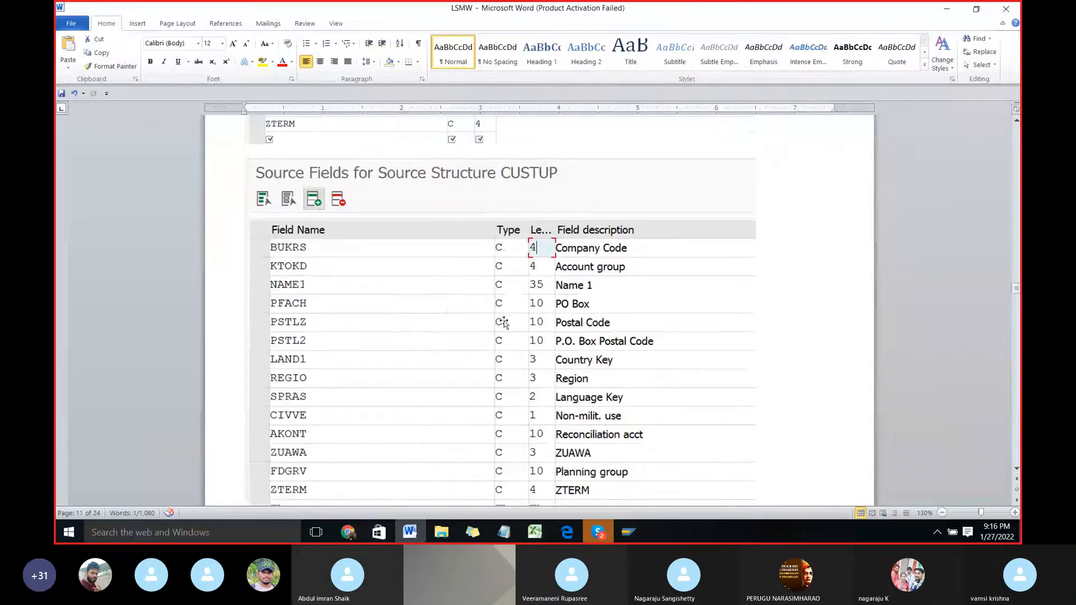
scroll(504, 323, "down", 12)
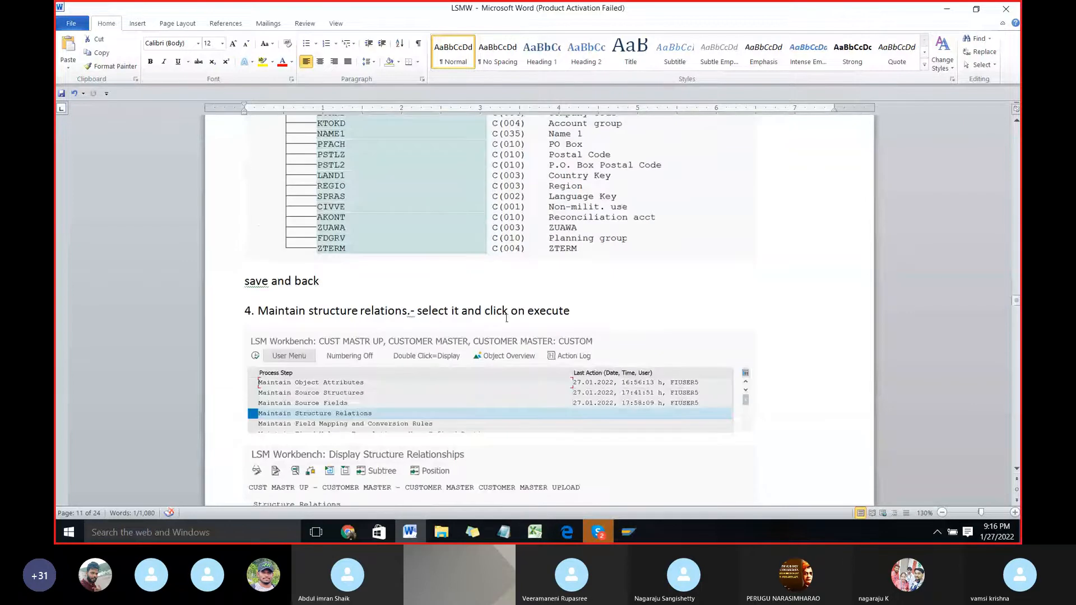
scroll(506, 318, "down", 1)
key("alt+Tab")
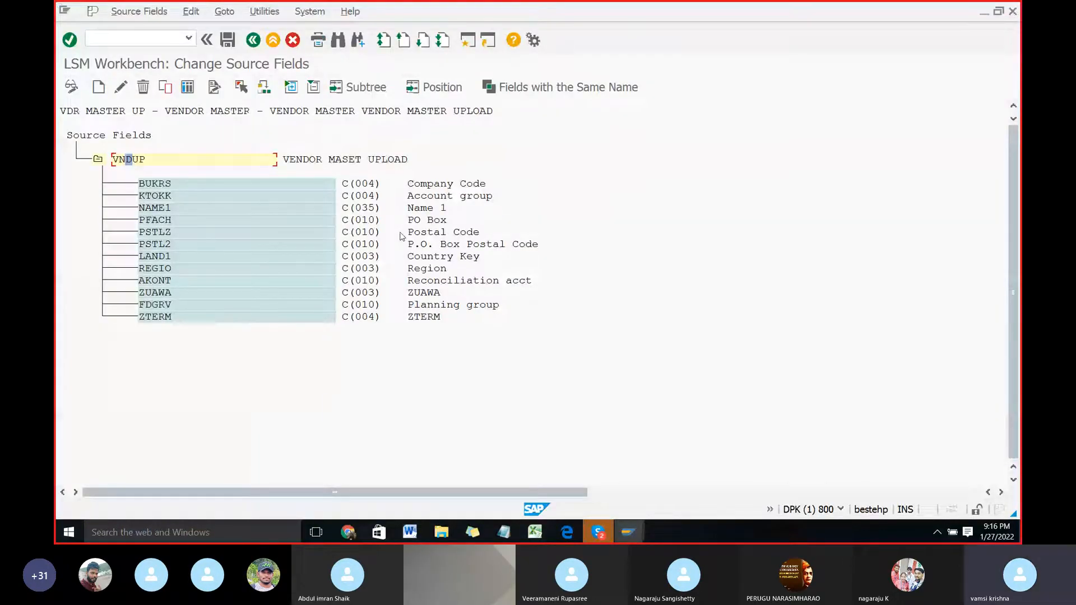
Step: Return to the process step list, check the Word instructions, and execute Maintain Structure Relations
key("F3")
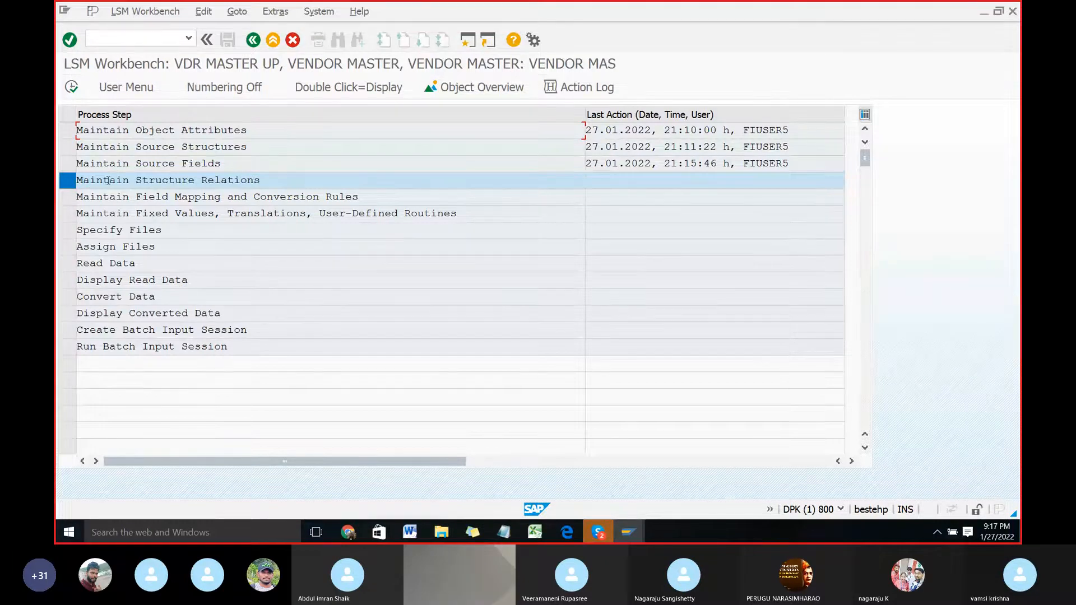
key("alt+Tab")
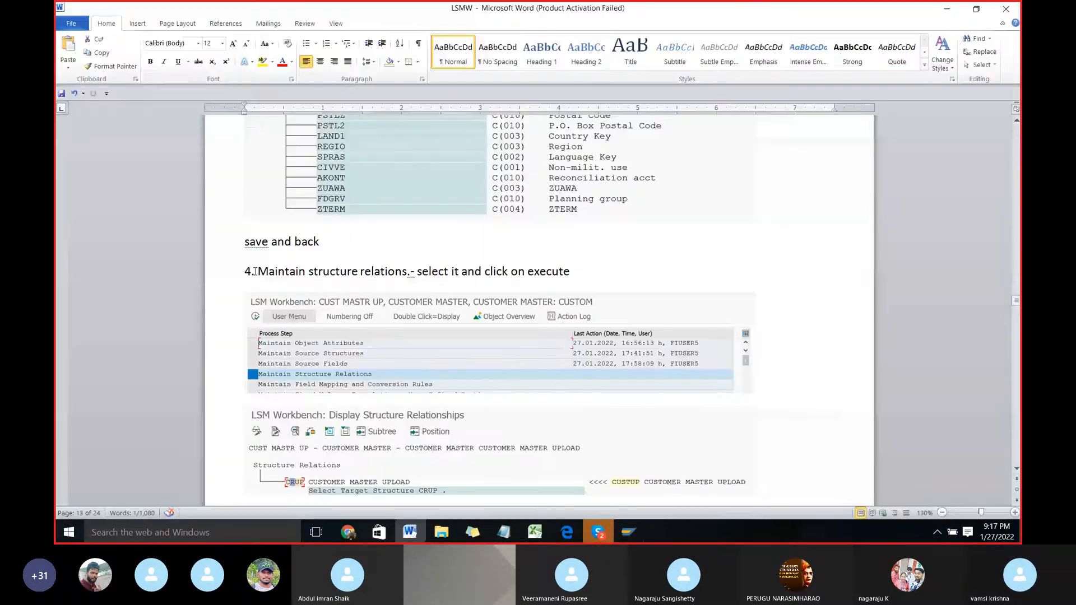
key("alt")
key("alt+Tab")
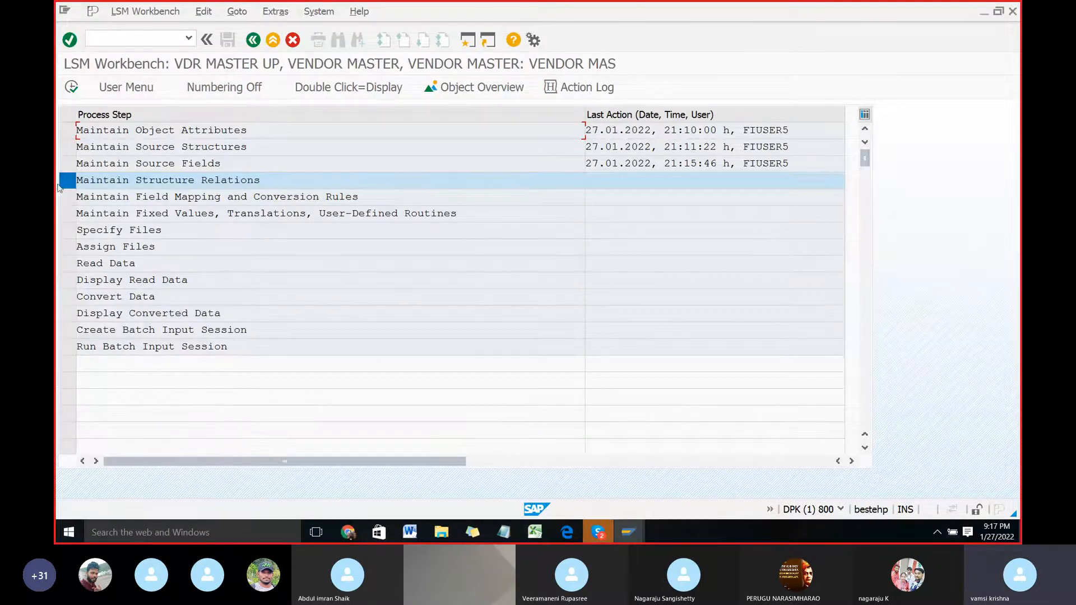
left_click(71, 86)
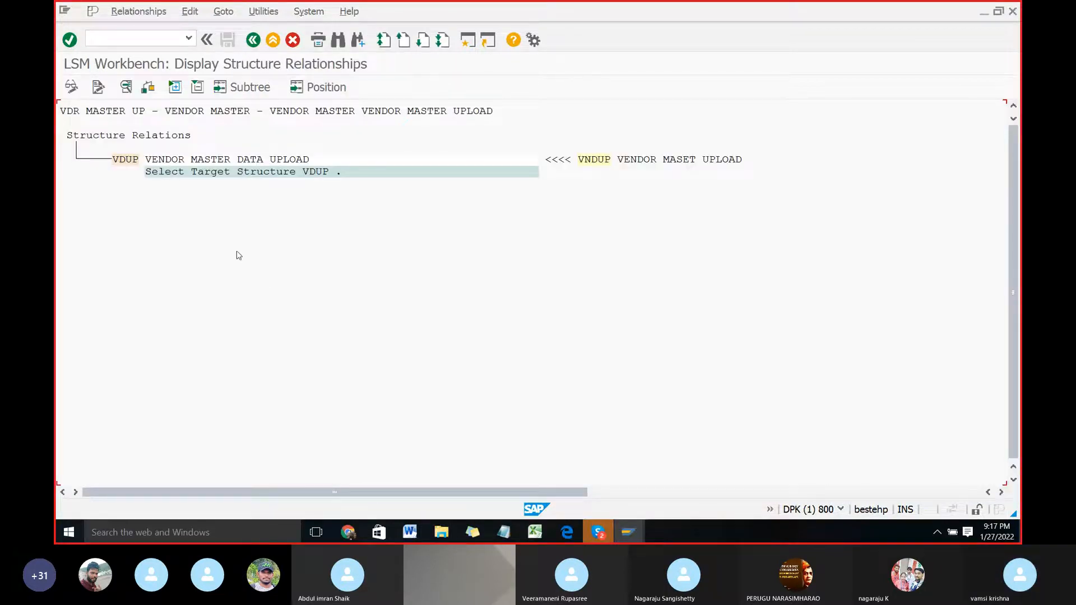
Step: In change mode, delete and recreate target structure VDUP's relationship to VNDUP, saving it before returning to the process steps
left_click(125, 162)
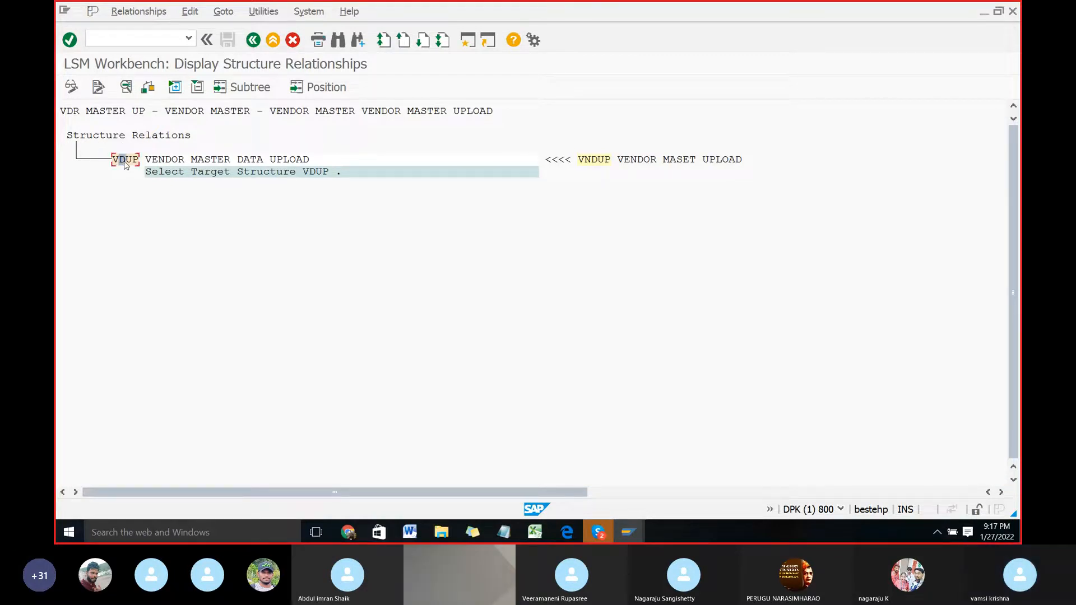
left_click(72, 88)
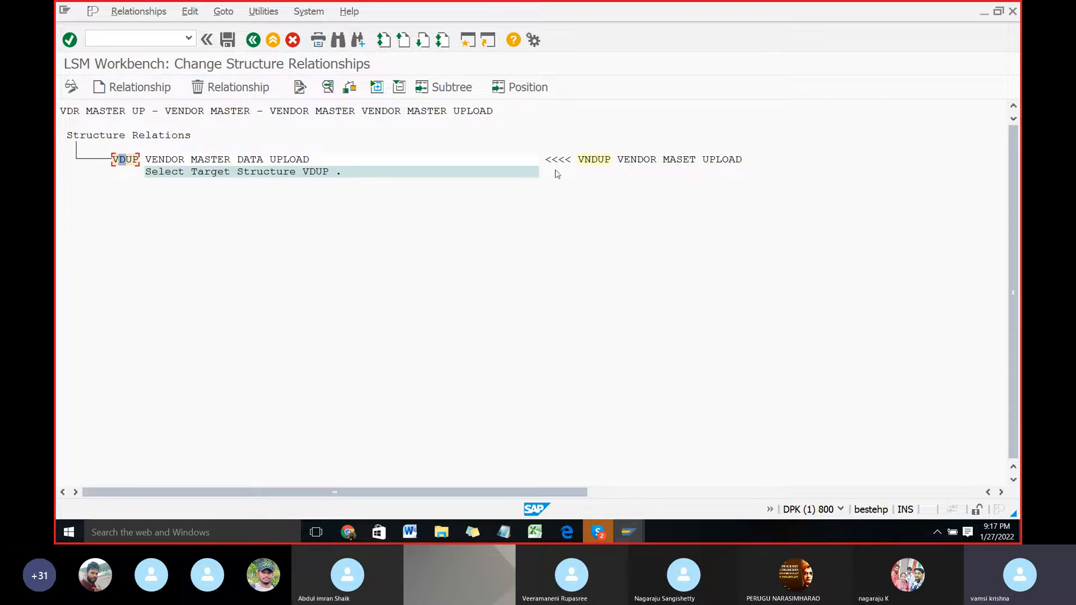
left_click(238, 90)
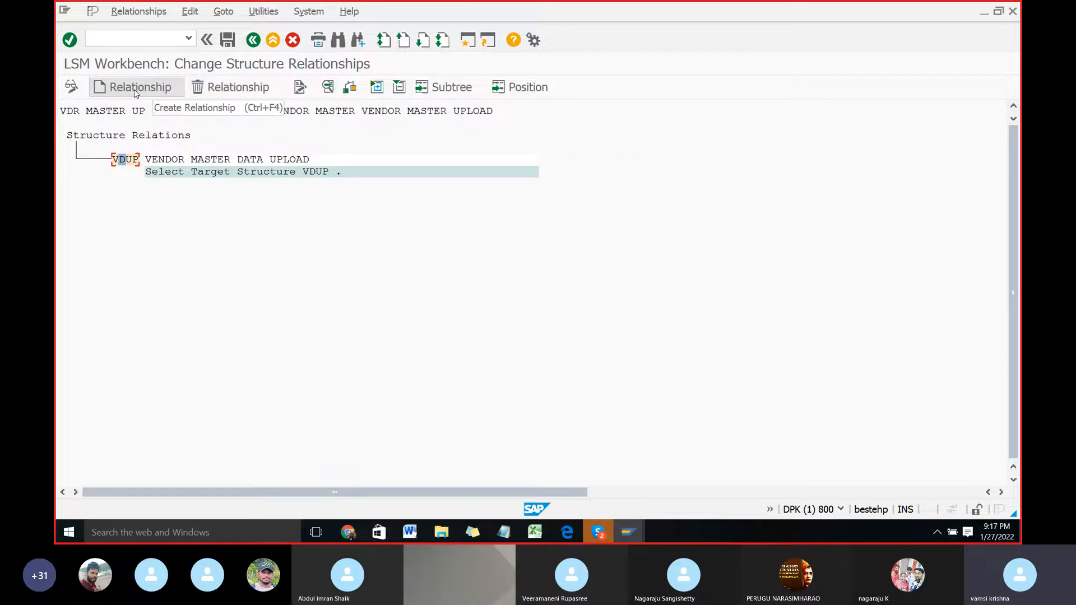
left_click(134, 89)
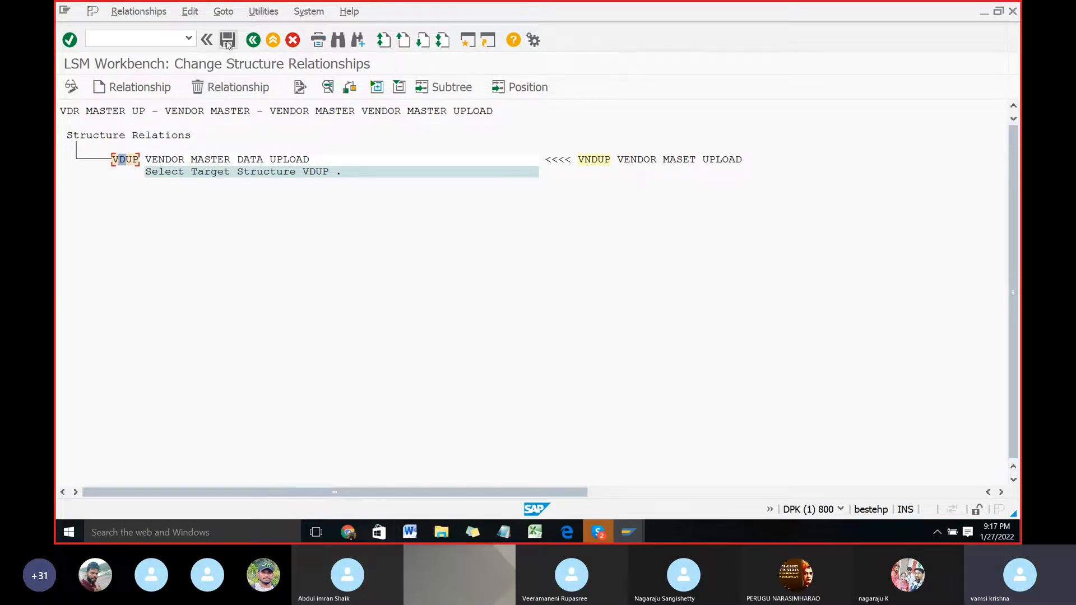
left_click(227, 41)
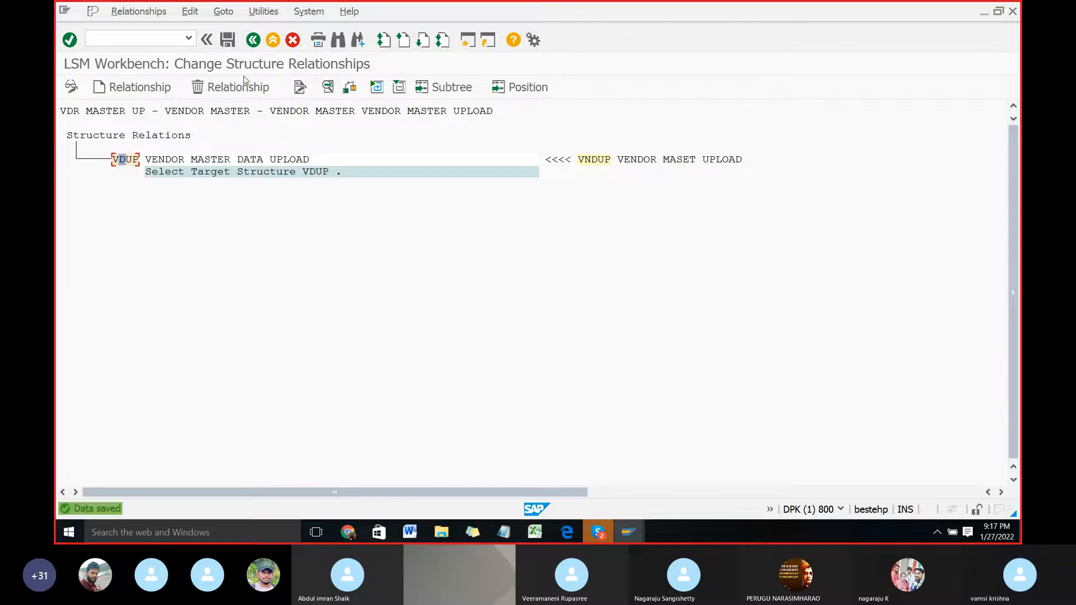
left_click(254, 40)
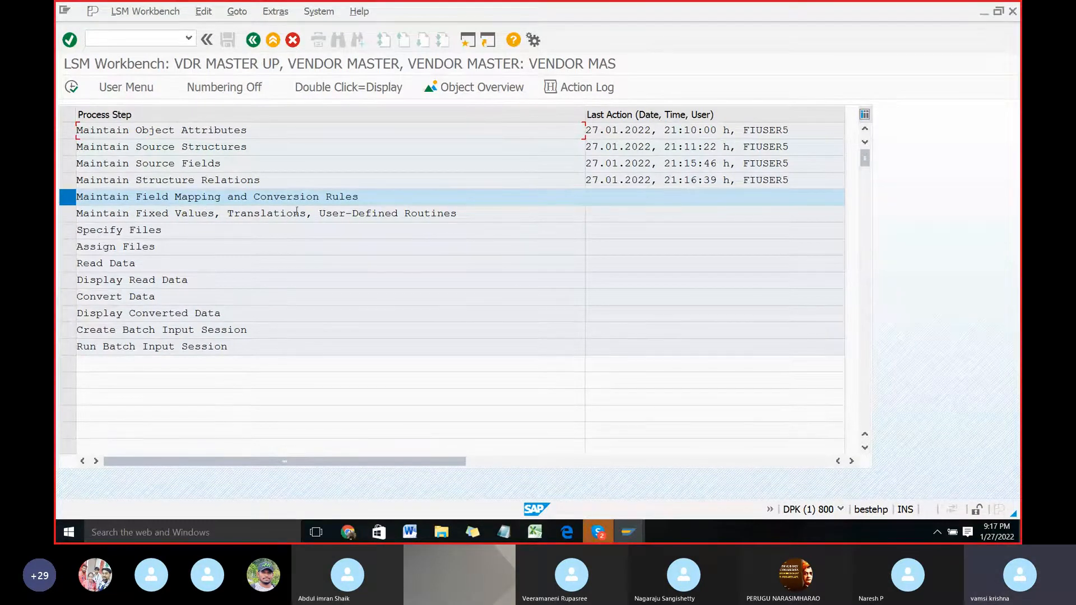
Step: Switch to the LSMW Word document and read the instructions for Maintain Field Mapping and Conversion Rules
key("alt+Tab")
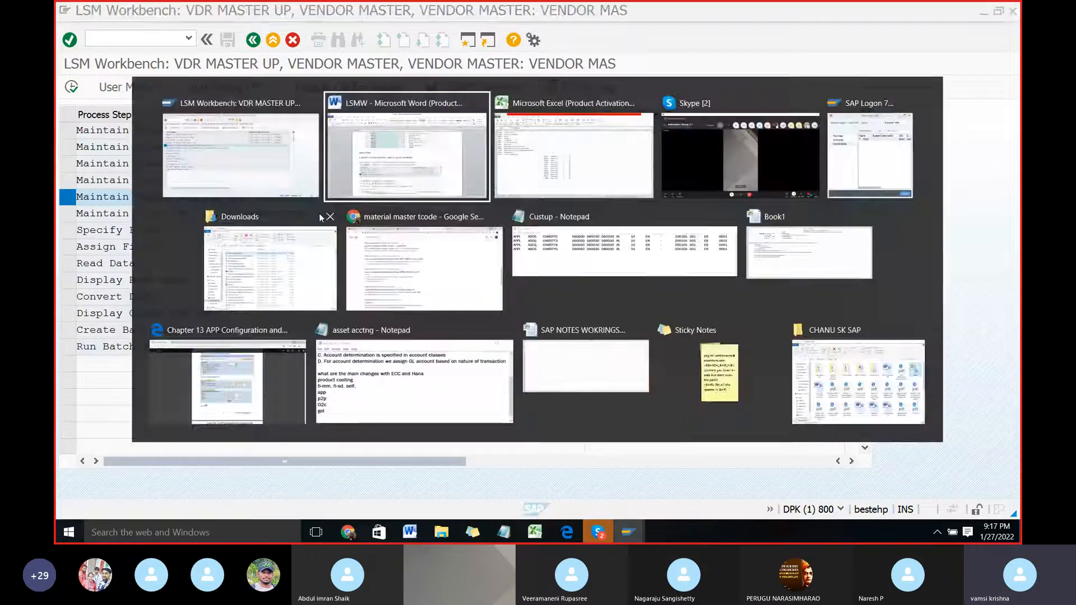
scroll(408, 334, "down", 3)
scroll(407, 332, "down", 8)
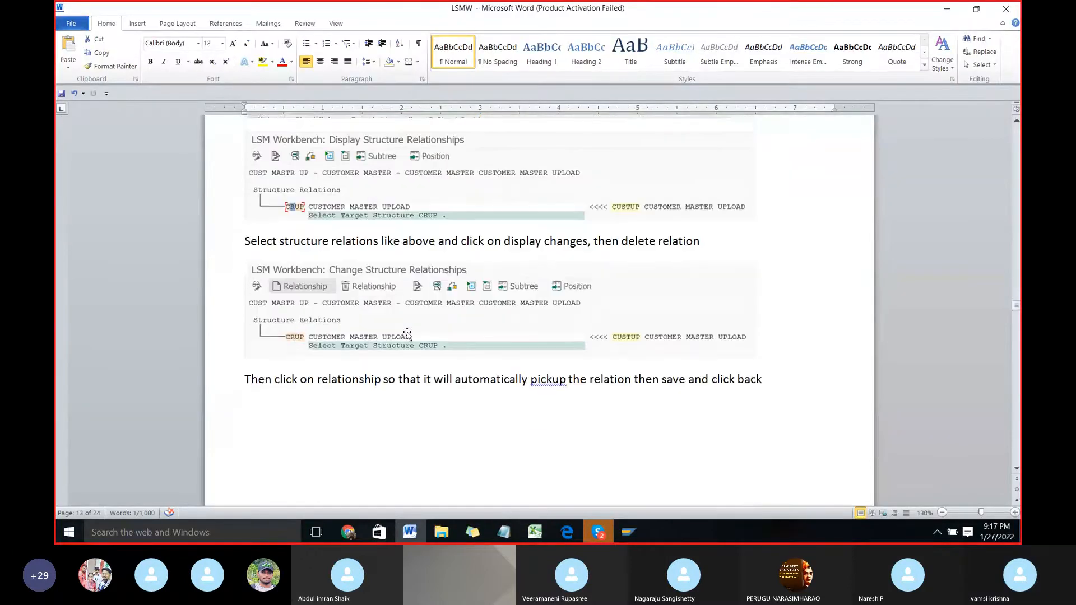
scroll(414, 328, "down", 2)
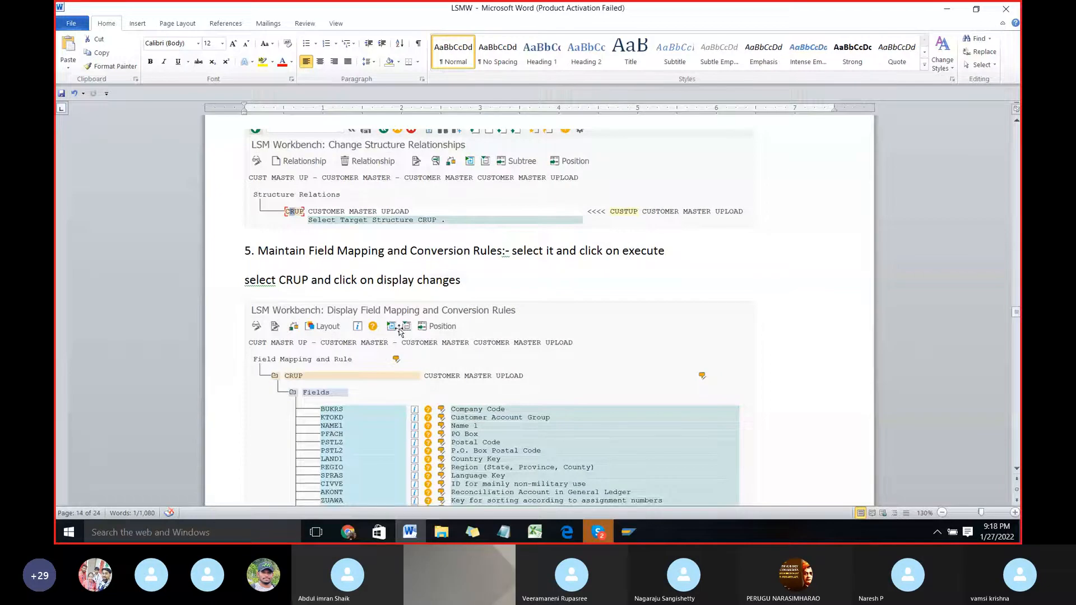
Step: Check step 5 in the LSMW Word document, then return to SAP and execute Maintain Field Mapping and Conversion Rules
scroll(400, 328, "down", 1)
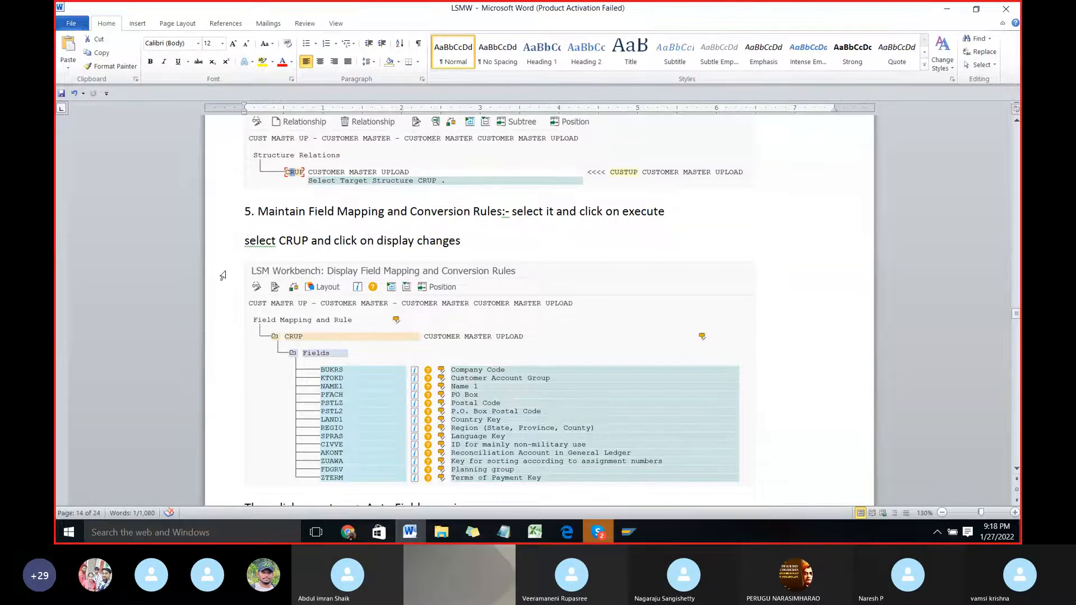
key("alt+Tab")
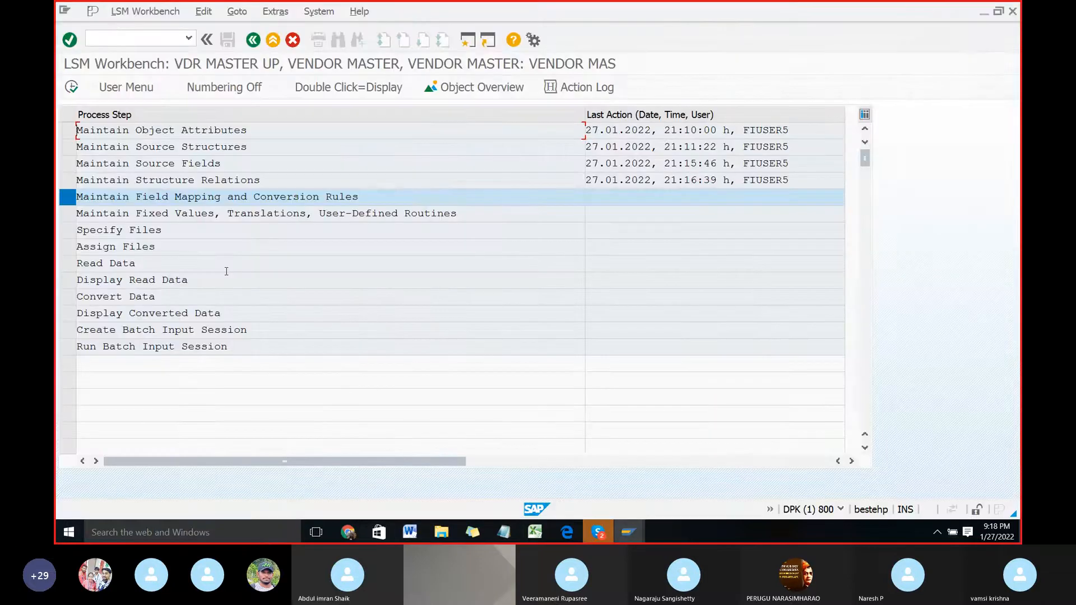
key("alt+Tab")
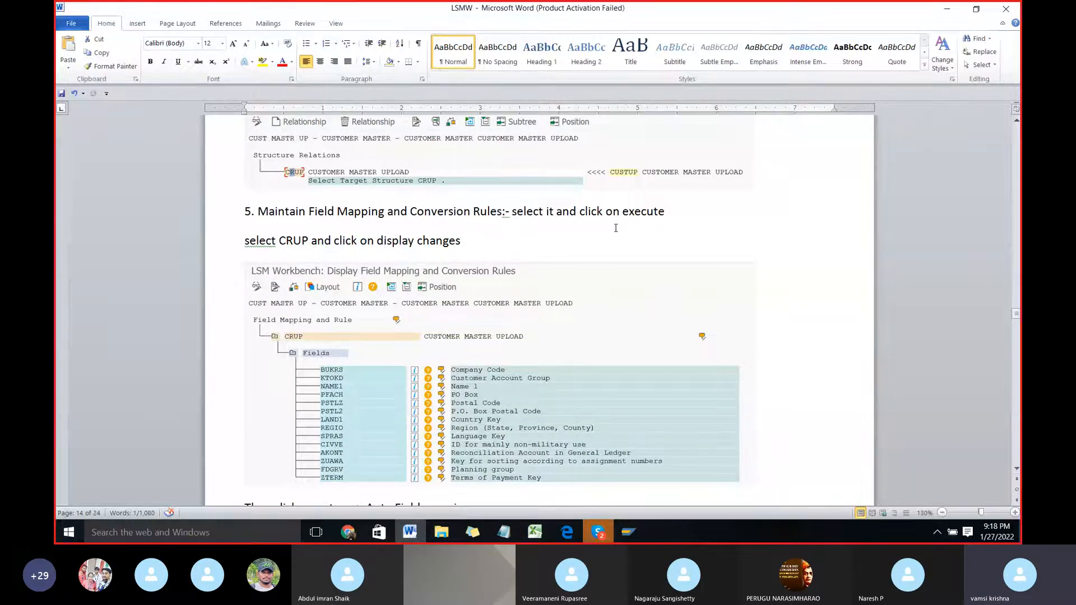
key("alt+Tab")
left_click(70, 201)
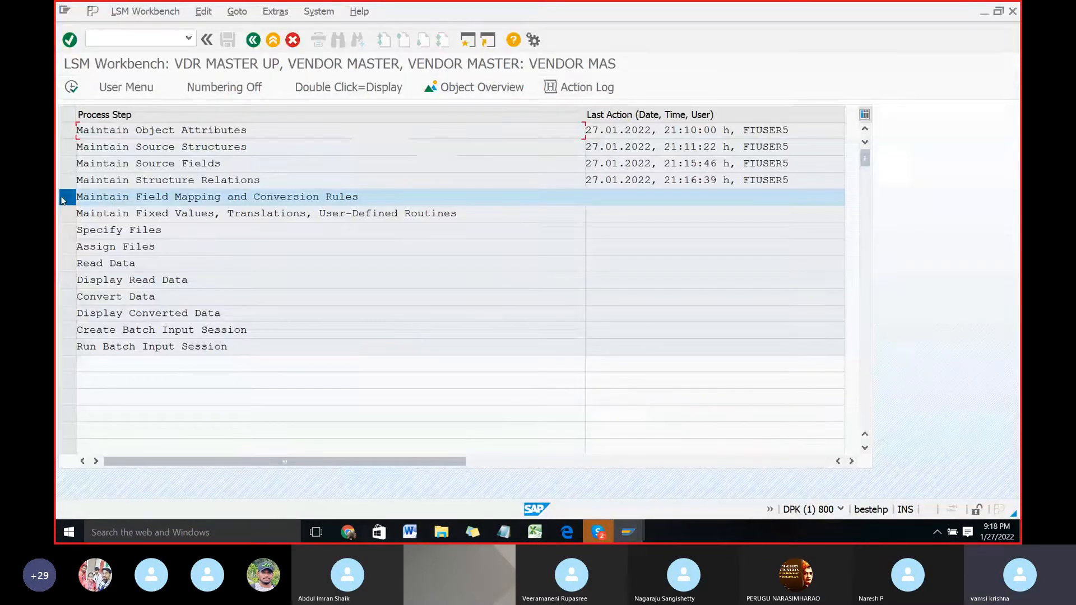
left_click(74, 90)
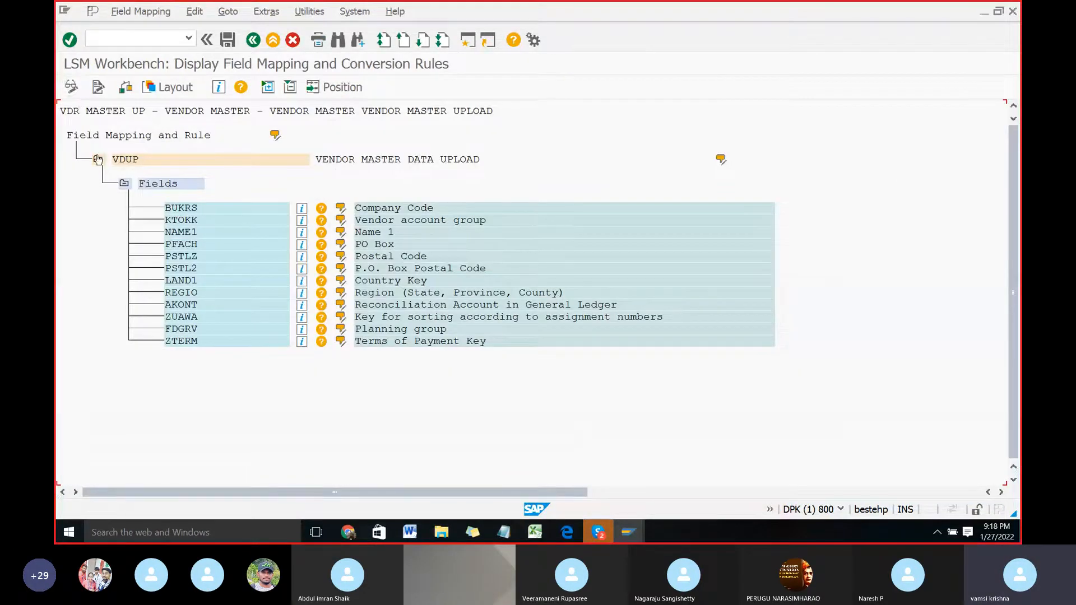
Step: Select target structure VDUP, check the Word instructions, and switch the field mapping to change mode
left_click(128, 159)
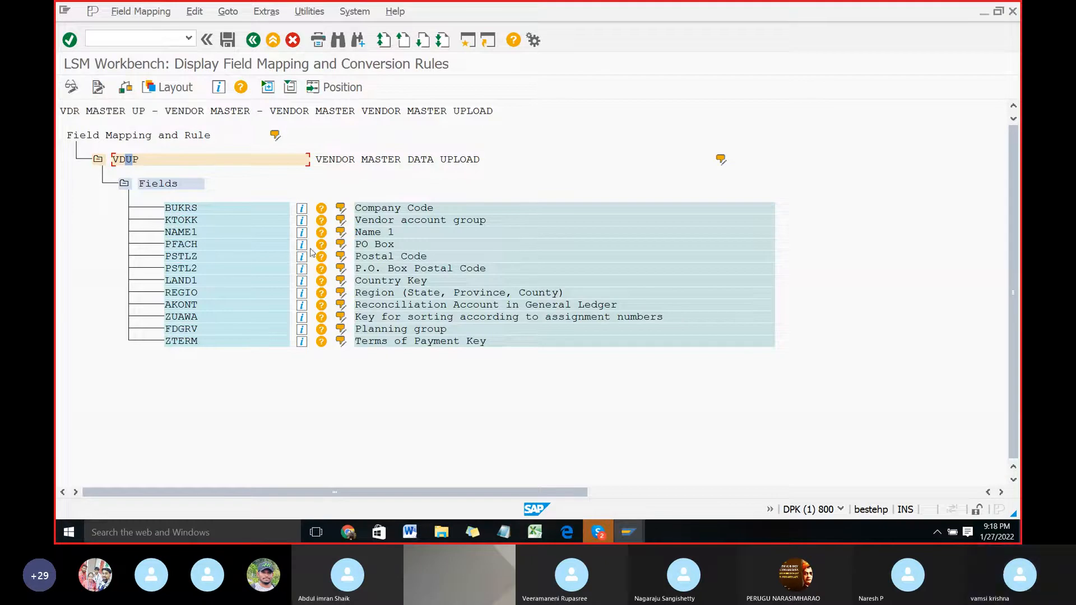
key("alt+Tab")
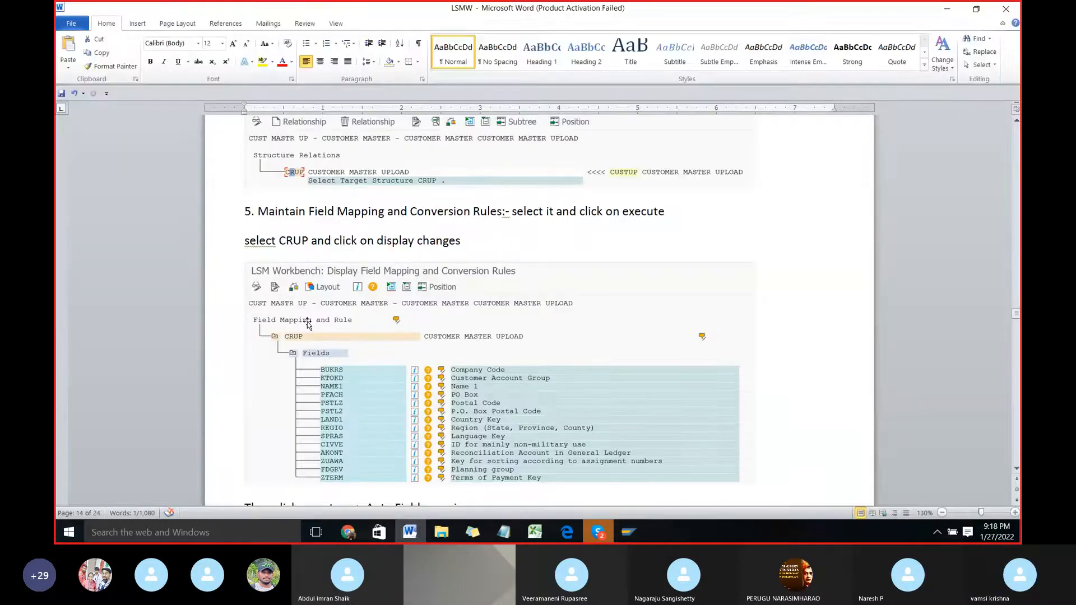
scroll(308, 325, "down", 1)
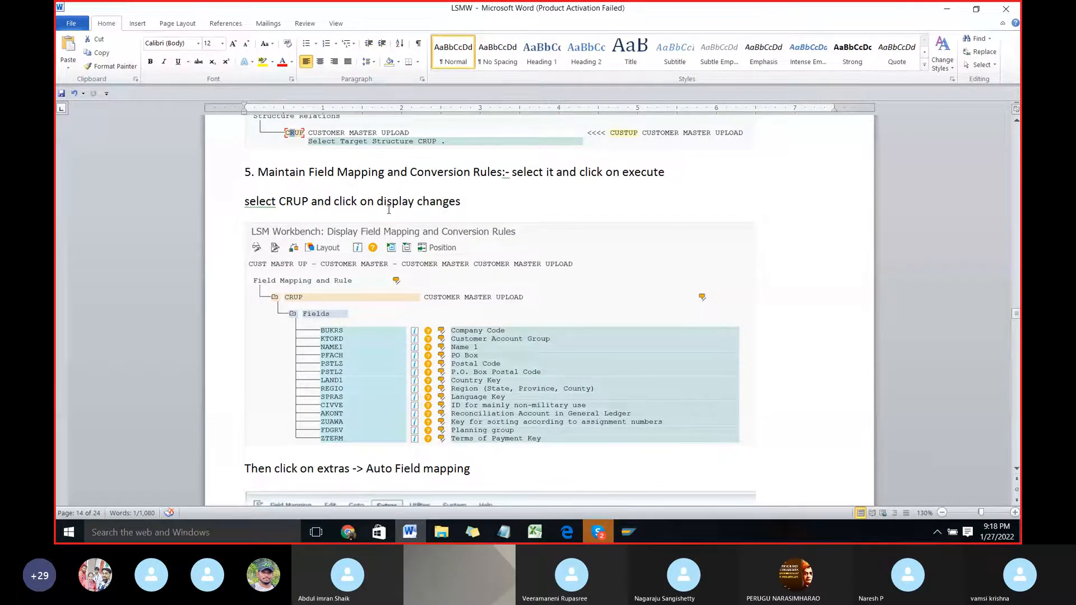
key("alt+Tab")
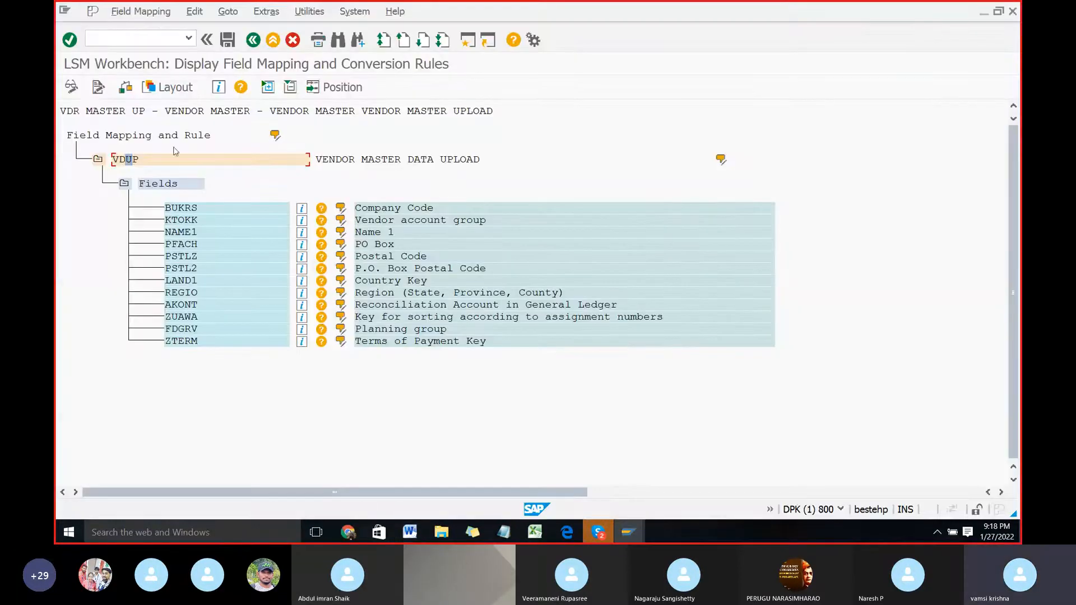
left_click(73, 88)
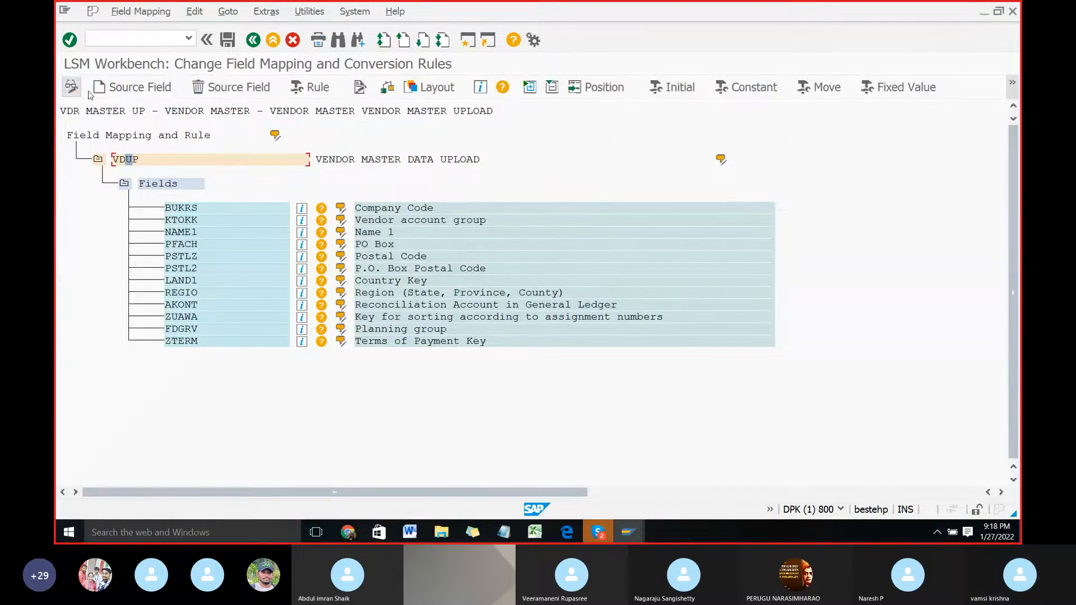
Step: Switch to the LSMW Word document, read the Auto Field Mapping instructions, and return to SAP
key("alt+Tab")
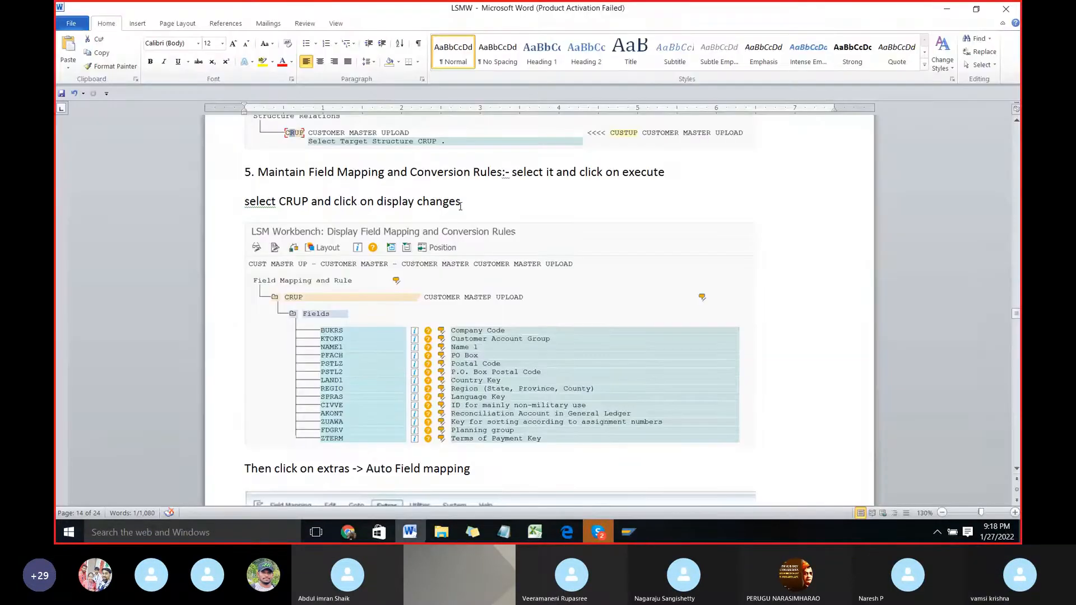
scroll(427, 416, "down", 1)
scroll(427, 416, "down", 1)
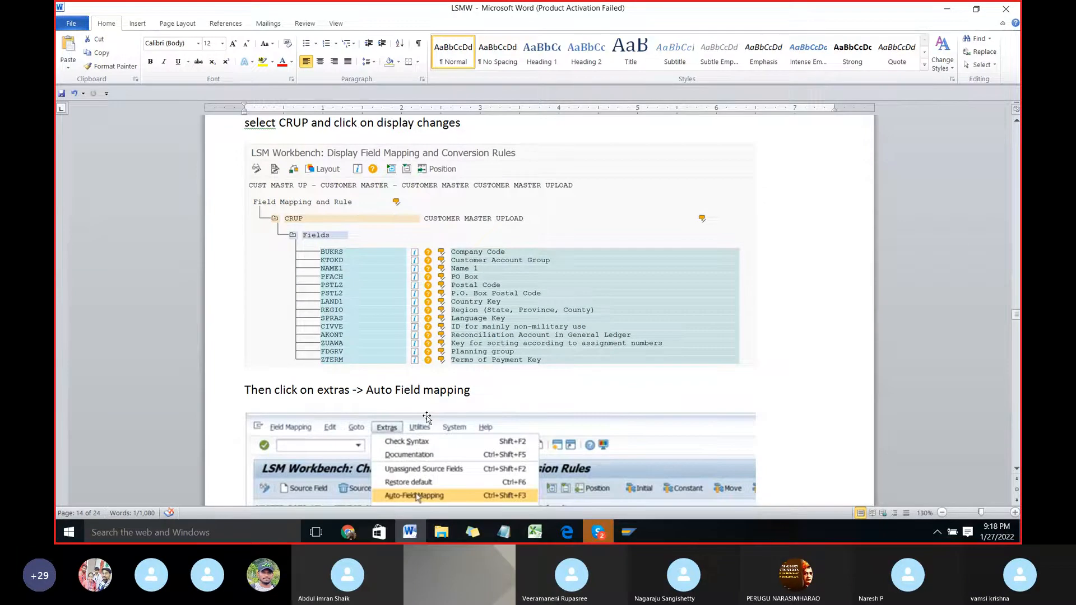
scroll(427, 416, "down", 4)
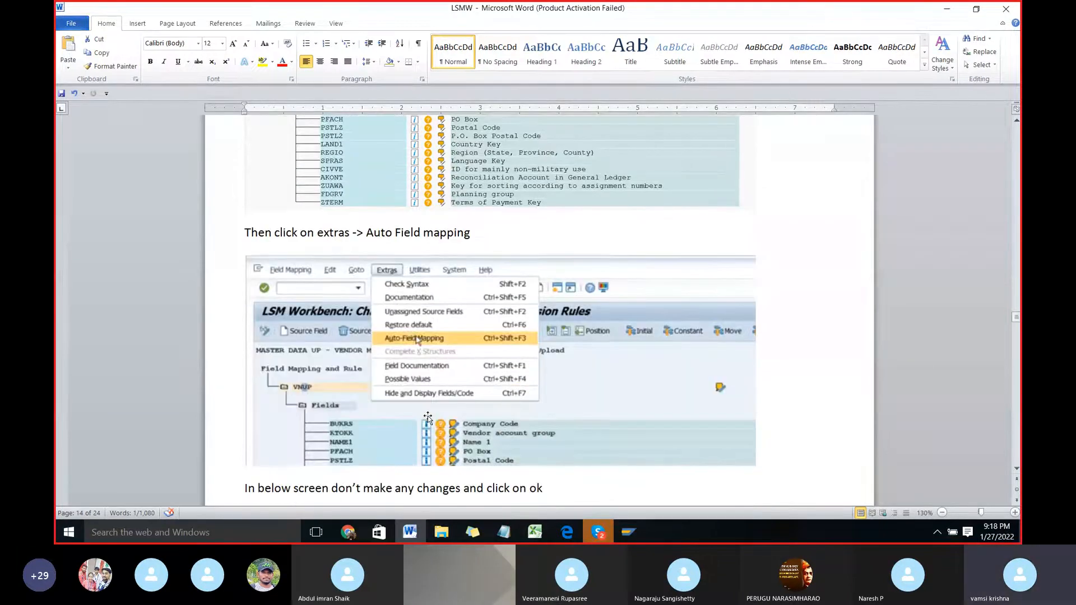
scroll(428, 417, "down", 1)
scroll(428, 417, "up", 3)
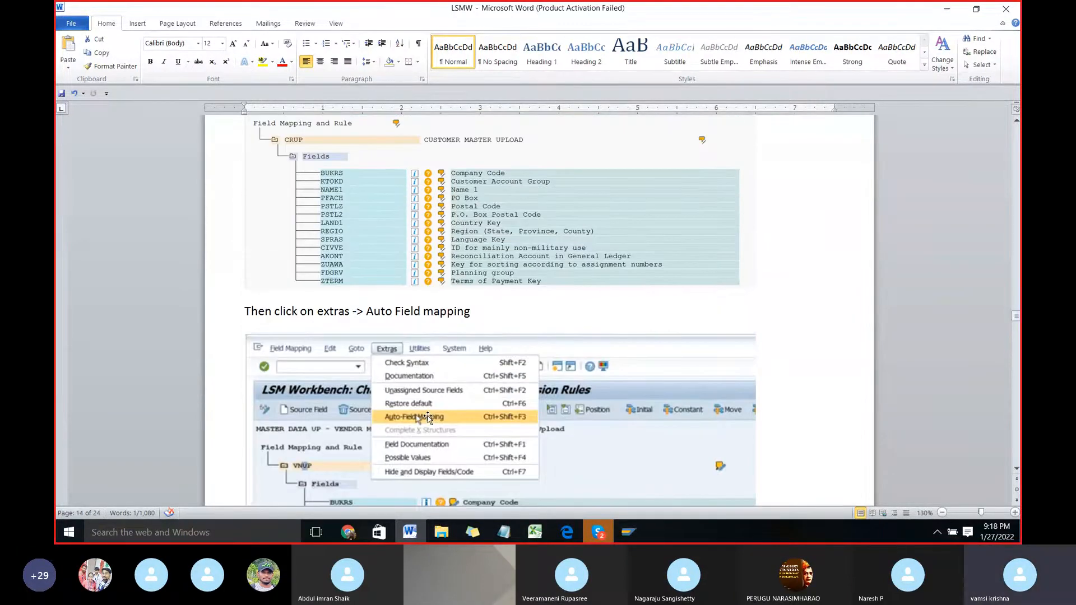
key("alt+Tab")
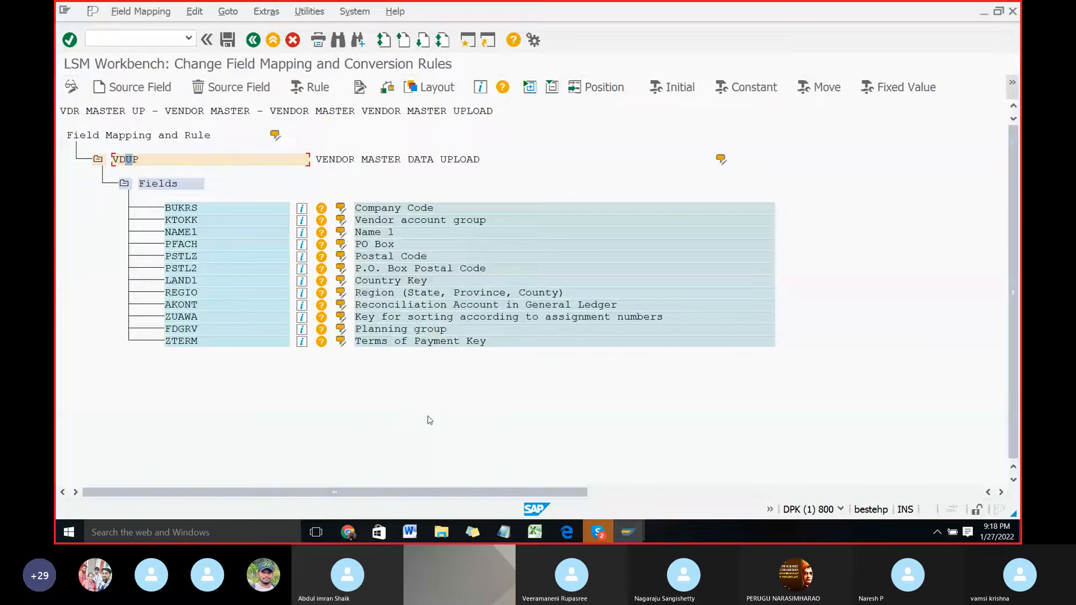
Step: Start Auto-Field Mapping from VDUP with the default settings: same-name matching, Transfer (MOVE) rule only, and confirmation
left_click(272, 12)
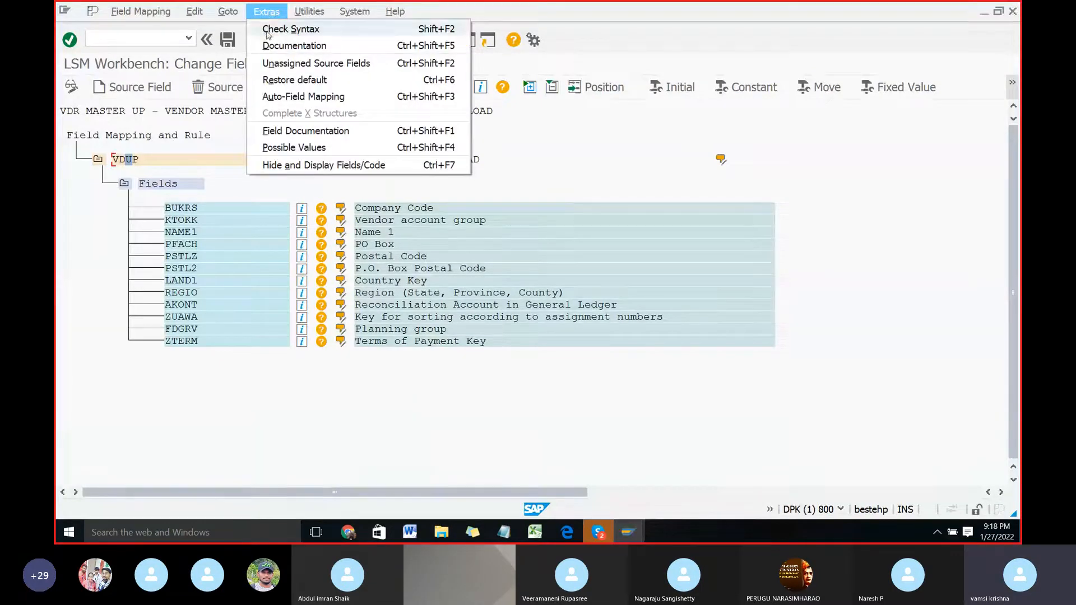
left_click(314, 102)
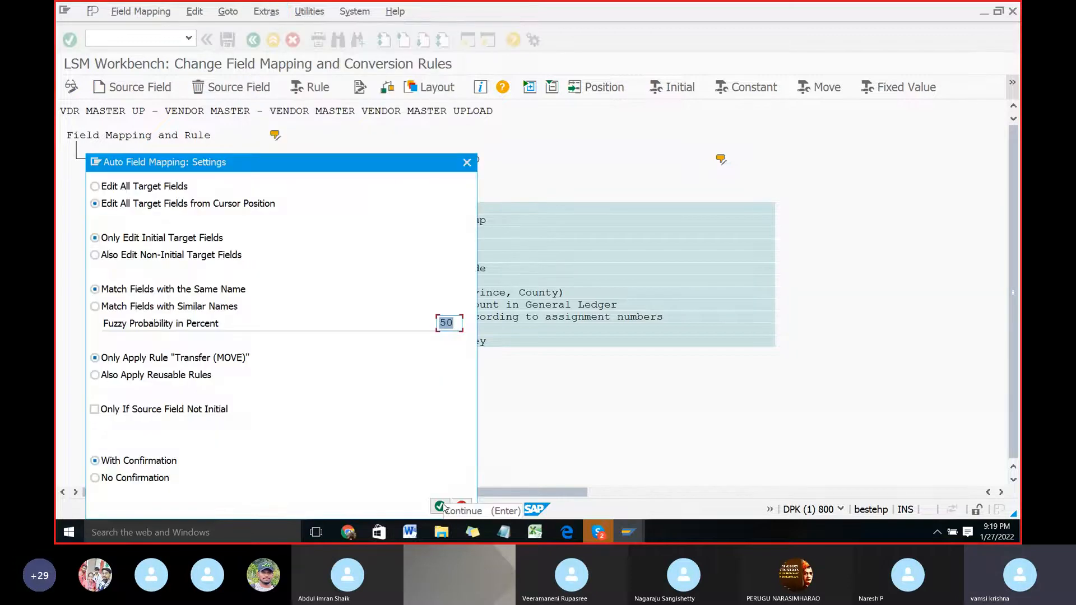
key("Return")
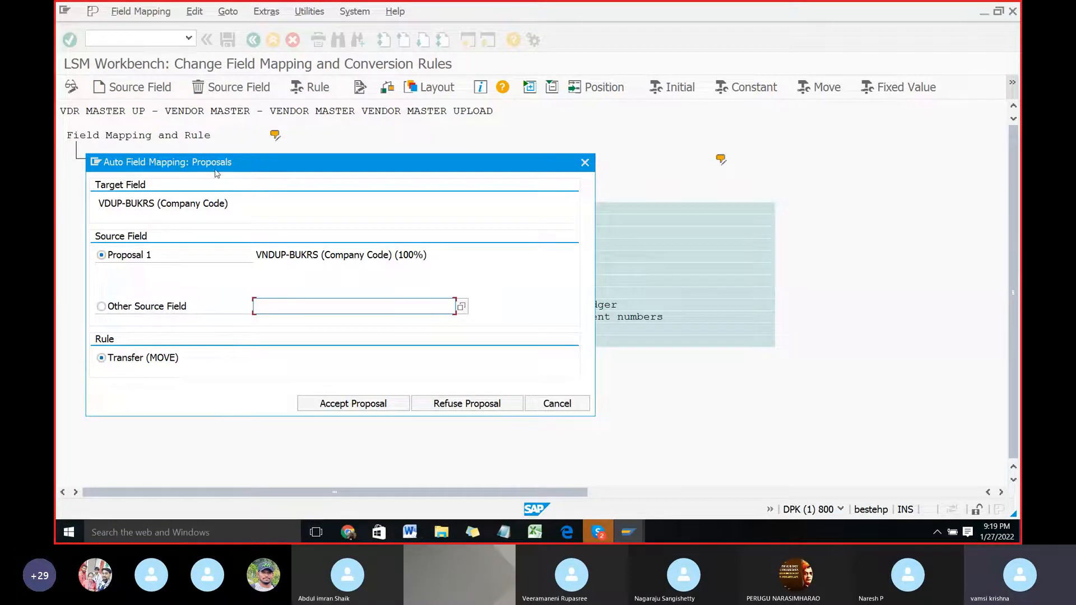
Step: Accept the proposed VNDUP source field with the Transfer (MOVE) rule for every VDUP target field and close the completion notice
left_click(352, 407)
left_click(353, 406)
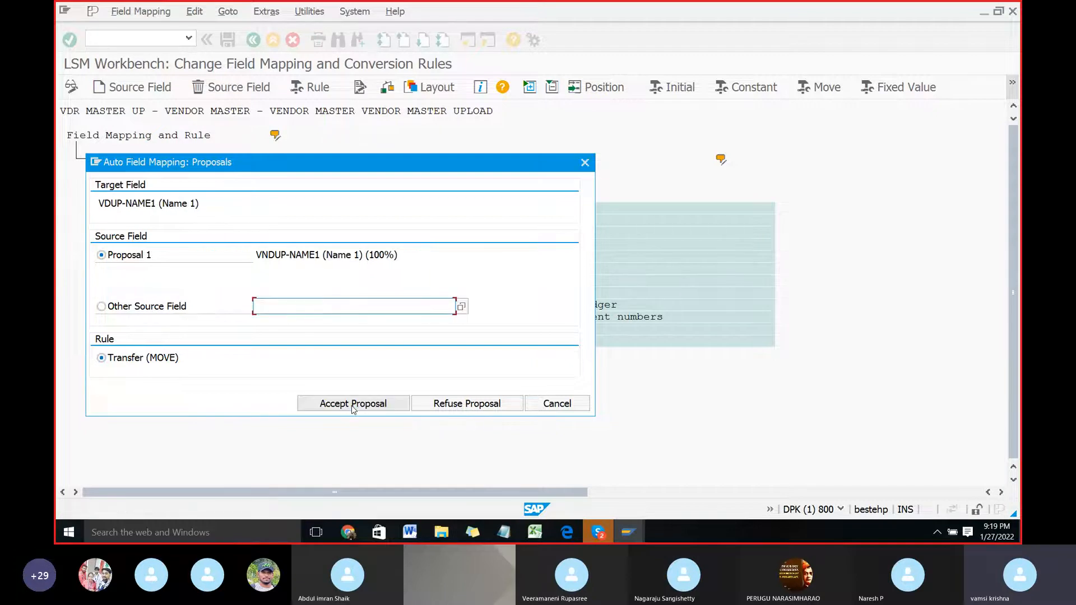
left_click(353, 407)
left_click(353, 406)
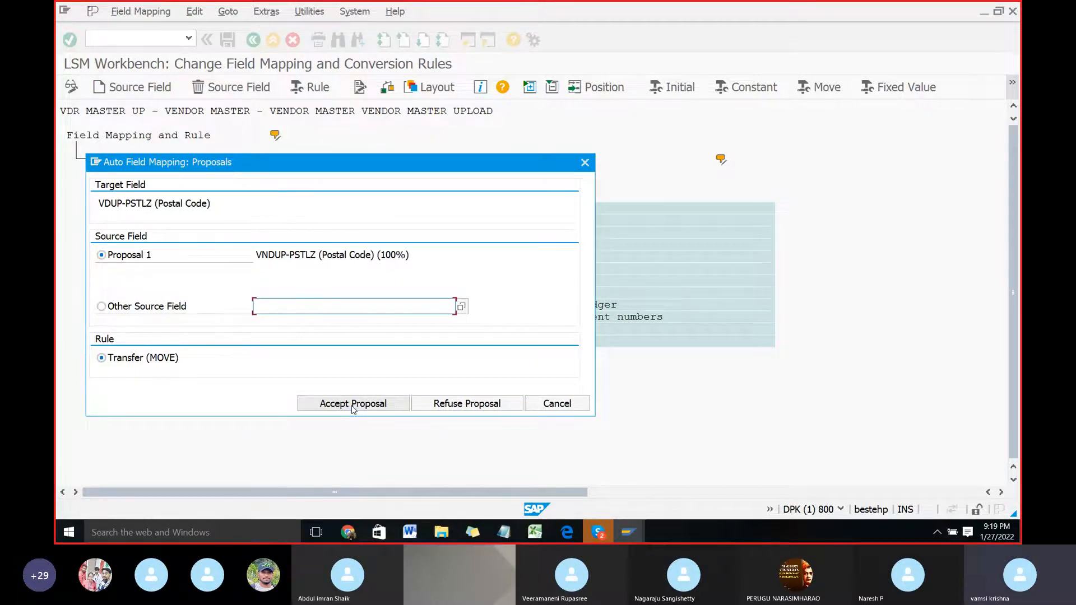
left_click(353, 406)
left_click(352, 406)
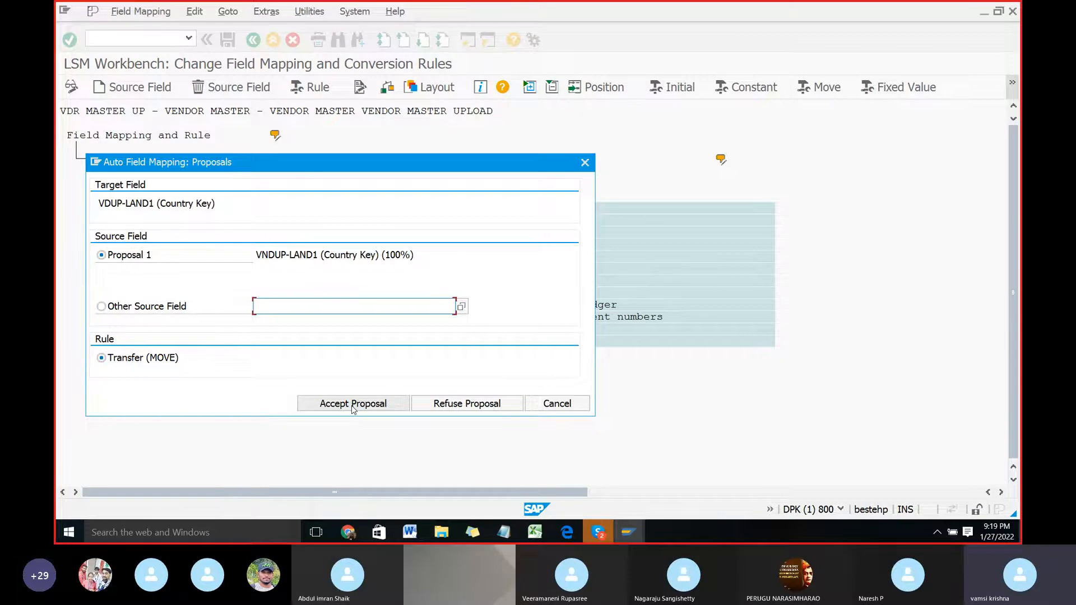
left_click(353, 406)
left_click(353, 406)
left_click(352, 406)
left_click(354, 407)
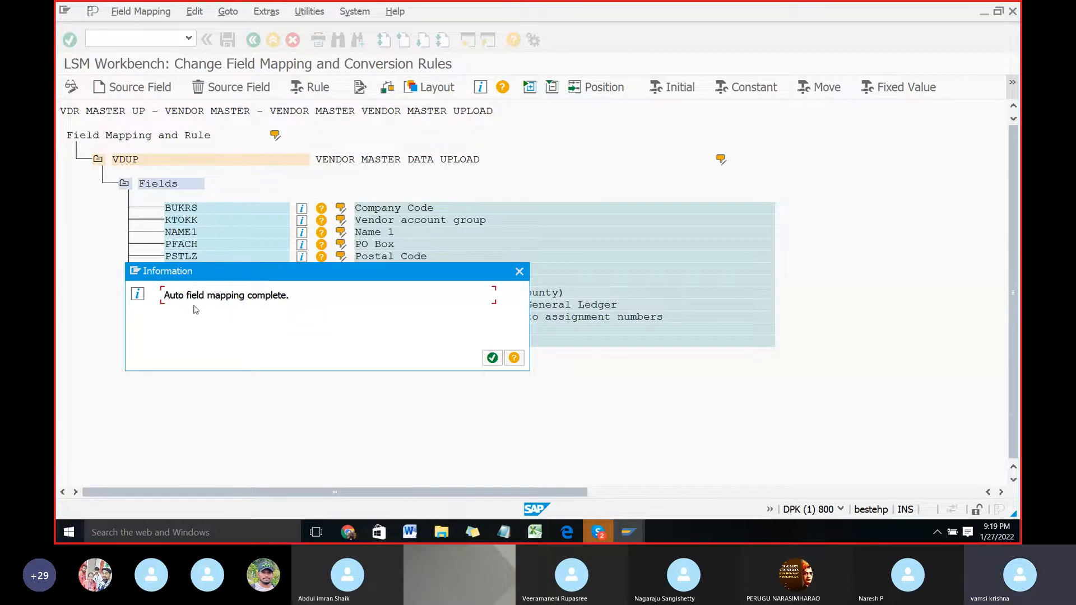
left_click(492, 357)
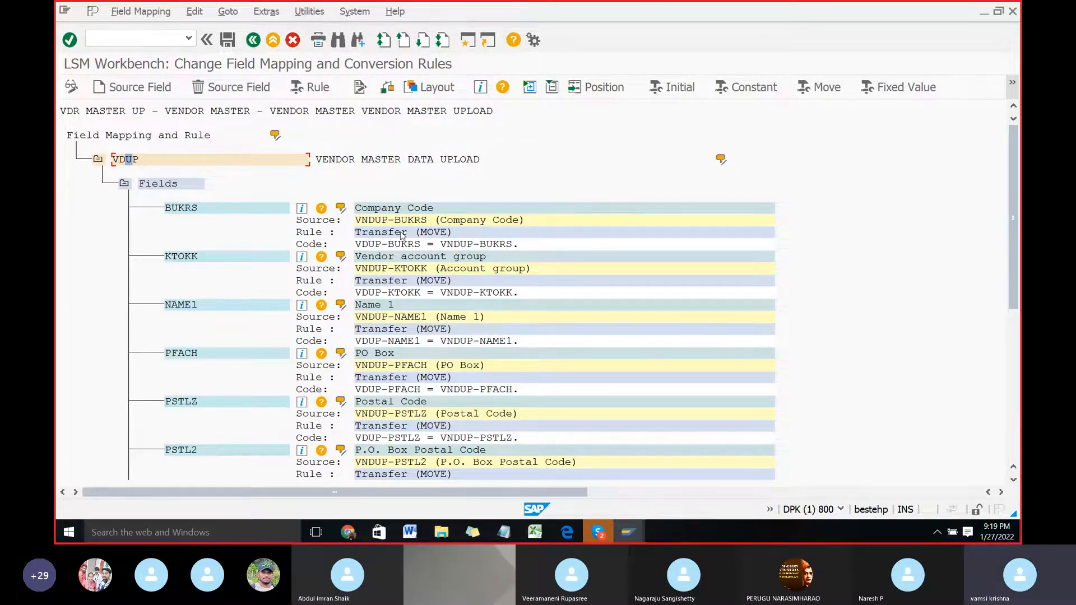
Step: Review the VDUP field mappings, compare them with the Word document, read on to its steps 6 and 7, and return to SAP
scroll(420, 283, "down", 1)
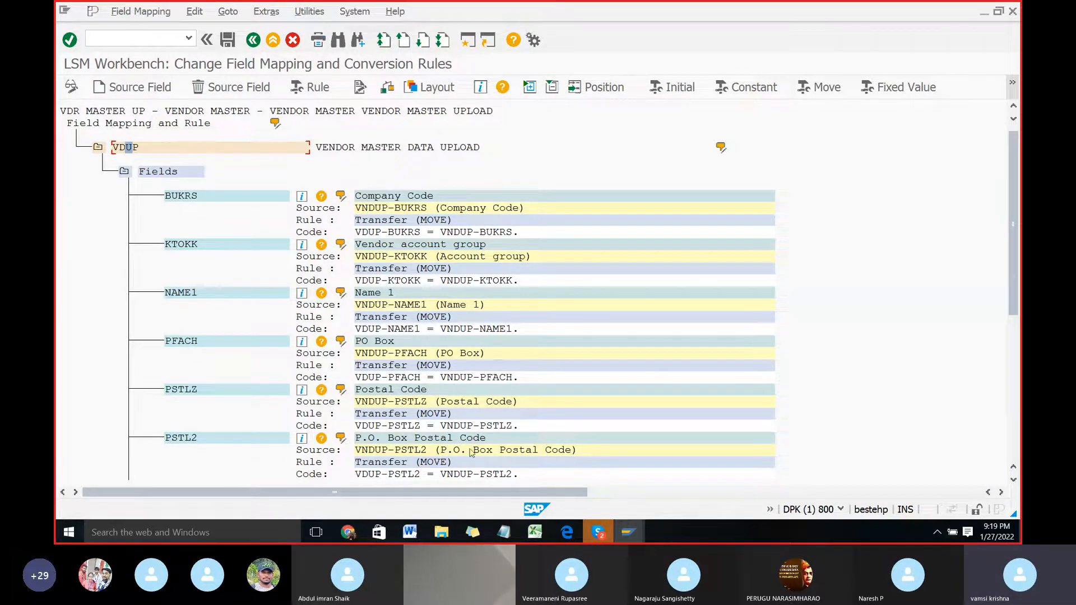
scroll(475, 463, "up", 1)
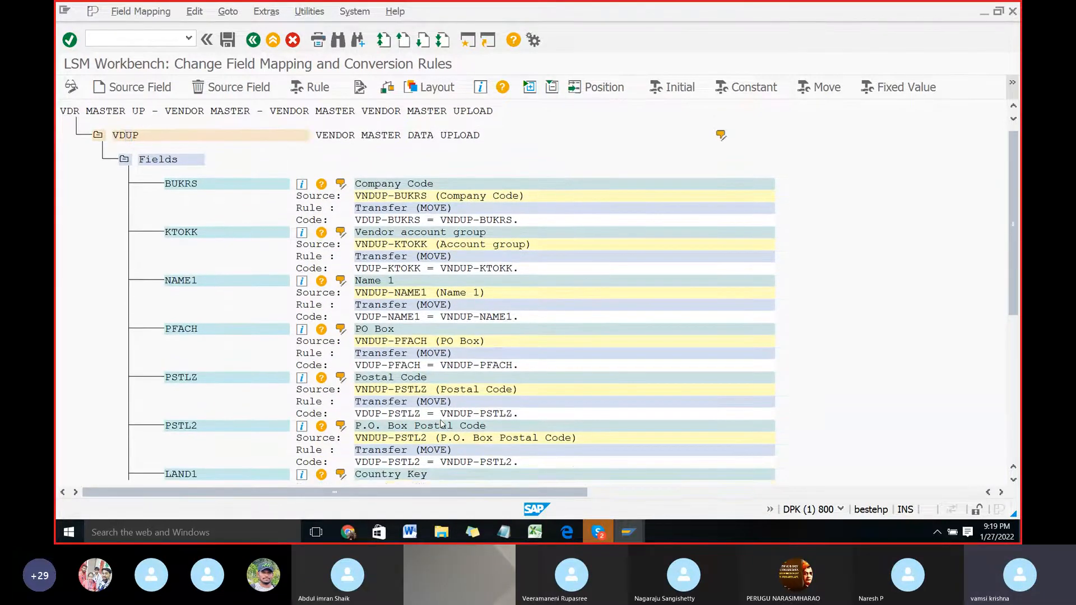
key("alt+Tab")
scroll(440, 405, "down", 15)
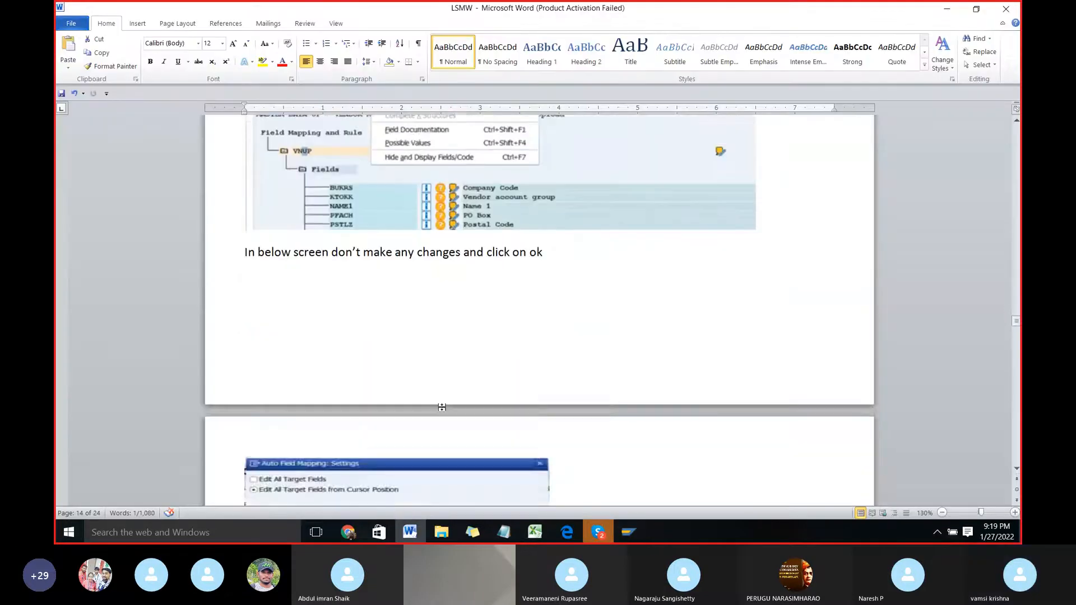
scroll(440, 403, "down", 15)
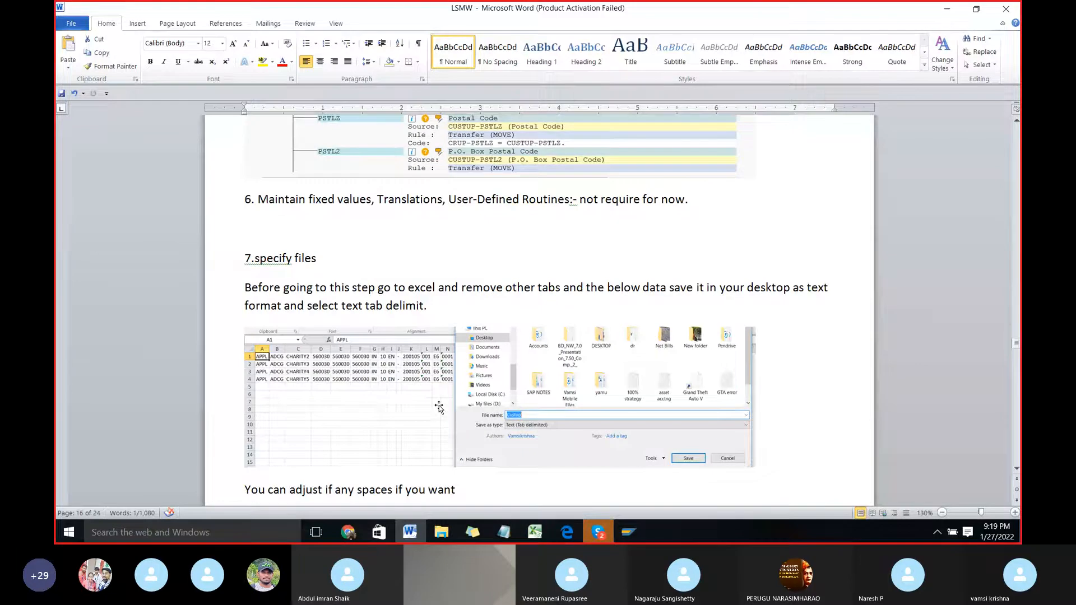
scroll(439, 406, "up", 3)
scroll(440, 405, "up", 4)
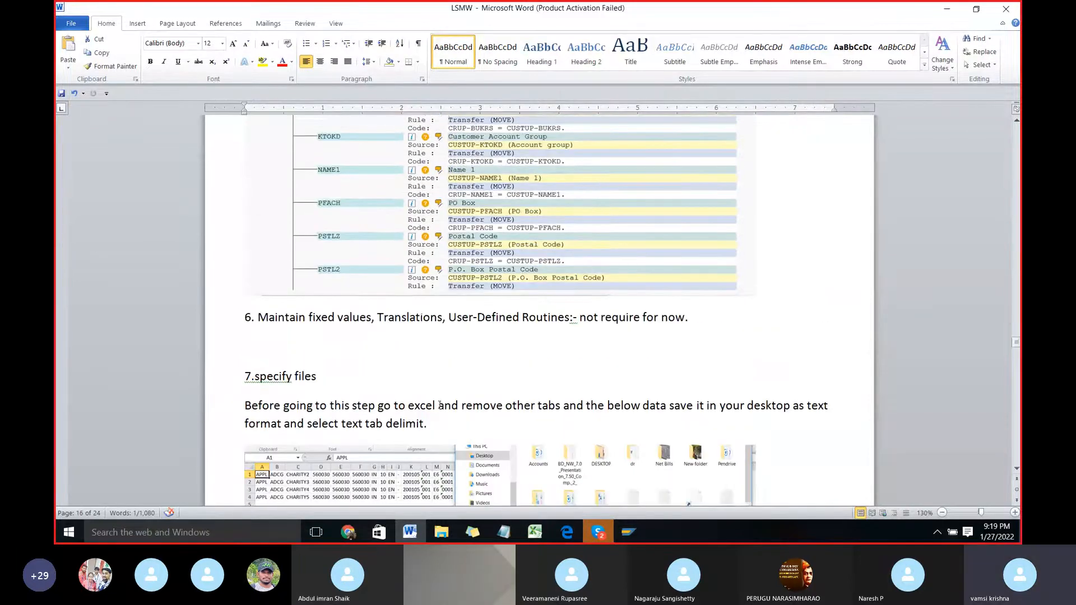
key("alt+Tab")
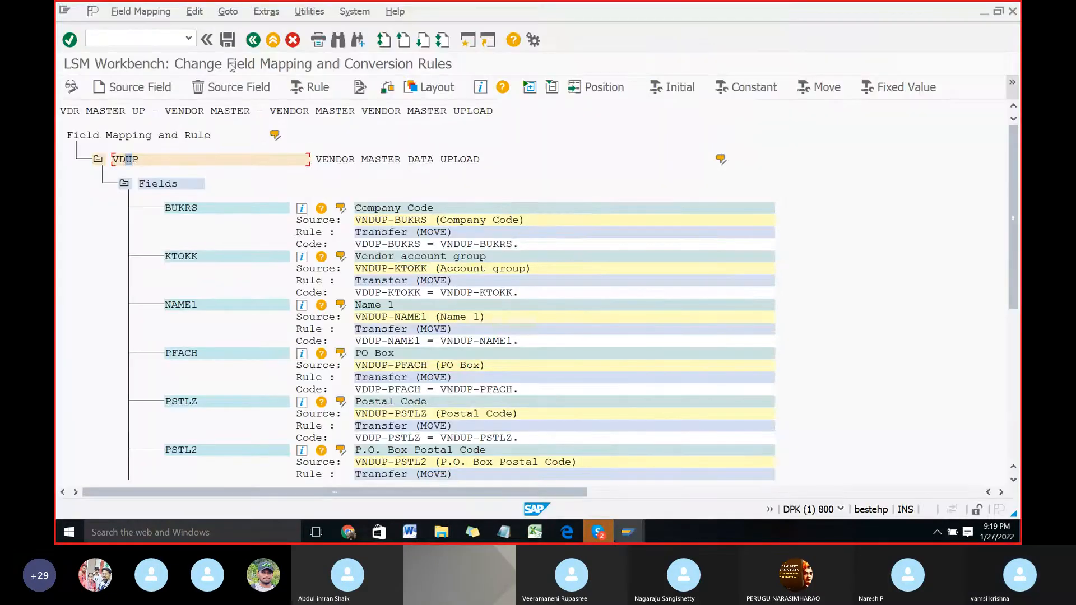
Step: Save the field mapping, return to the process step list, and select Specify Files
left_click(228, 39)
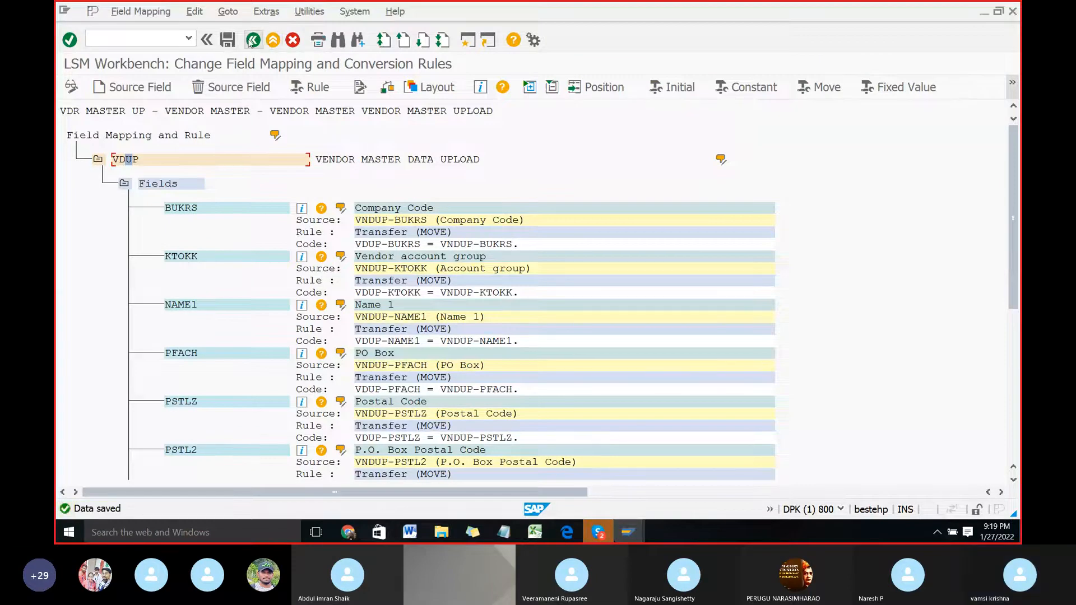
left_click(251, 41)
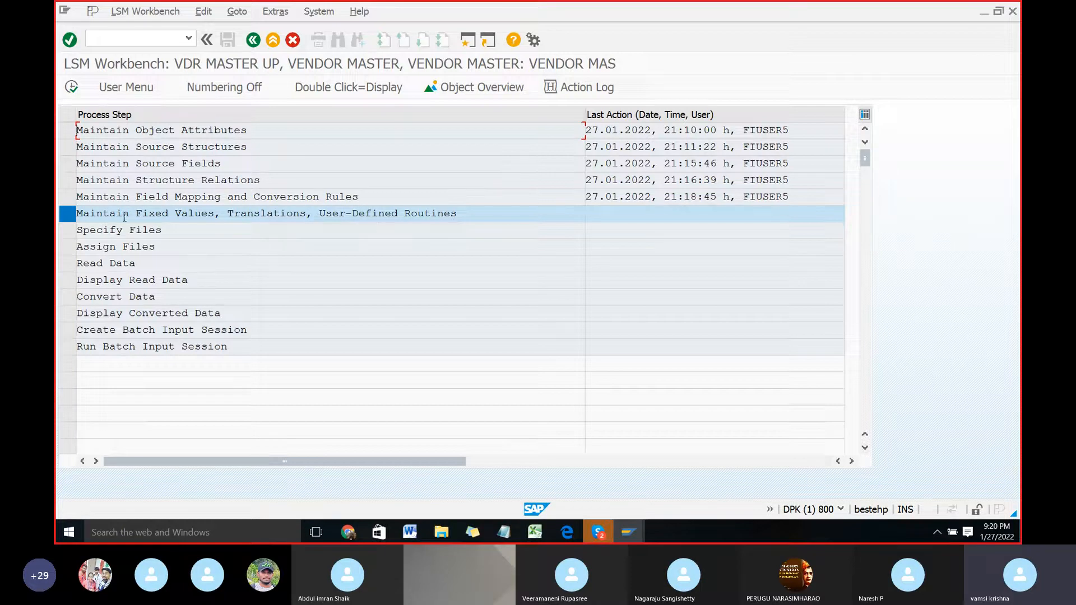
left_click(66, 234)
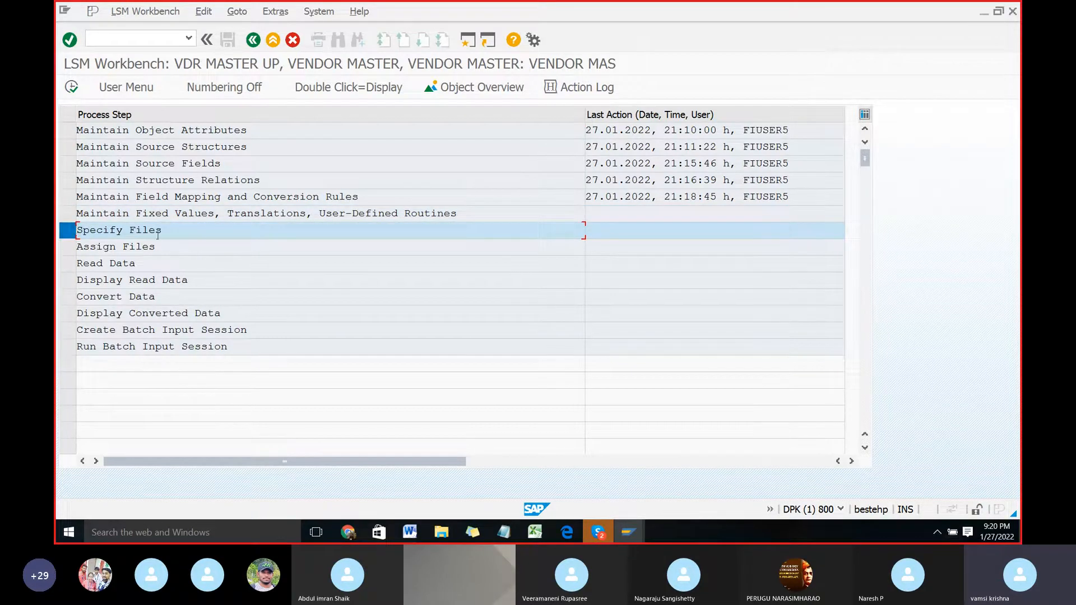
Step: Switch to the LSMW Word document and read how to prepare the tab-delimited text file for Specify Files
key("alt+Tab")
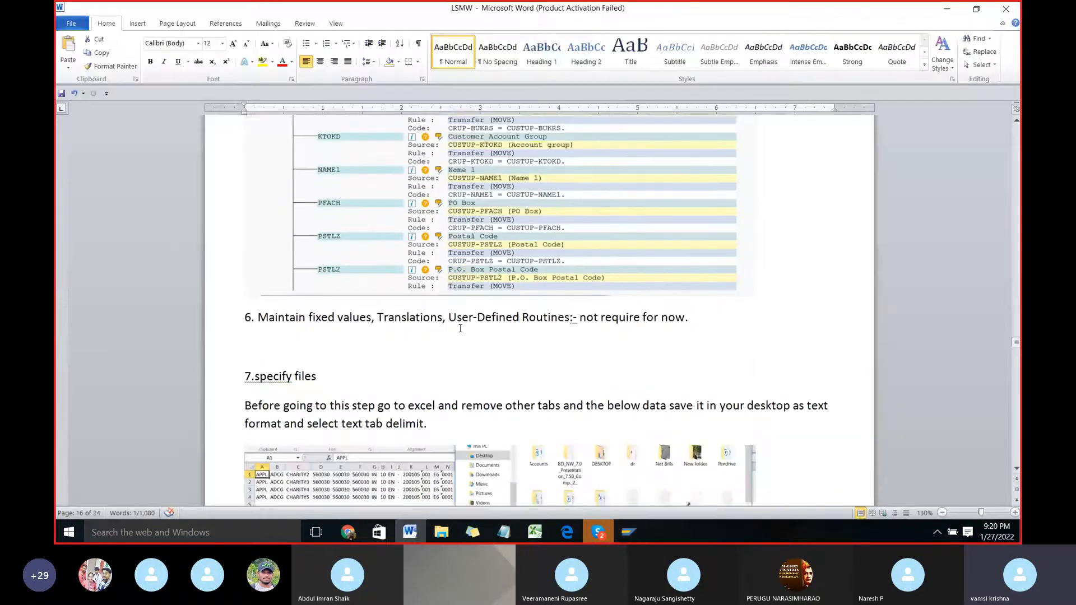
scroll(458, 328, "down", 1)
scroll(402, 326, "down", 4)
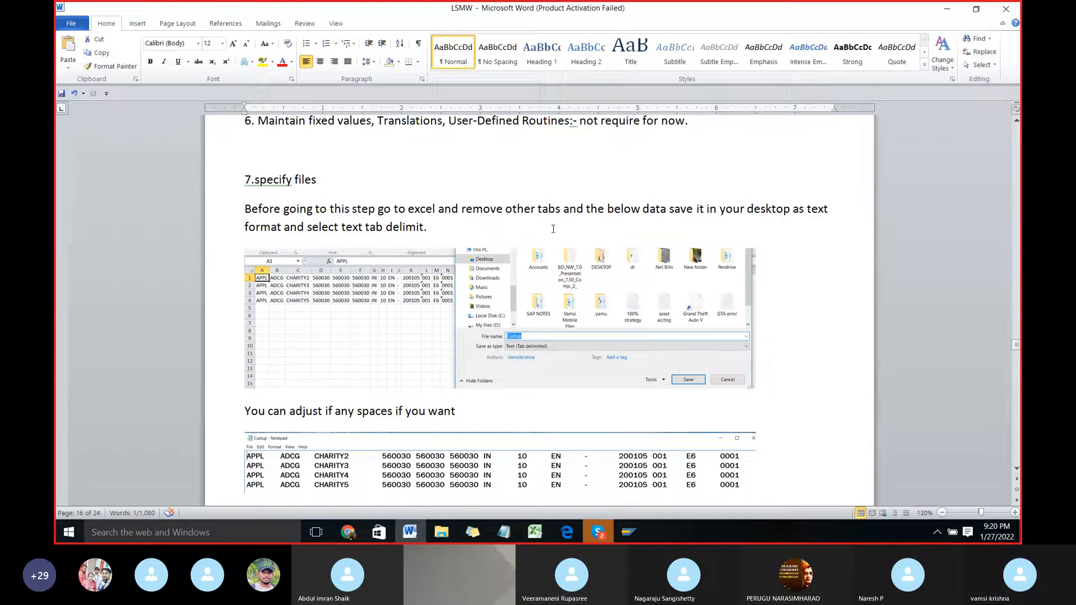
scroll(372, 331, "up", 1)
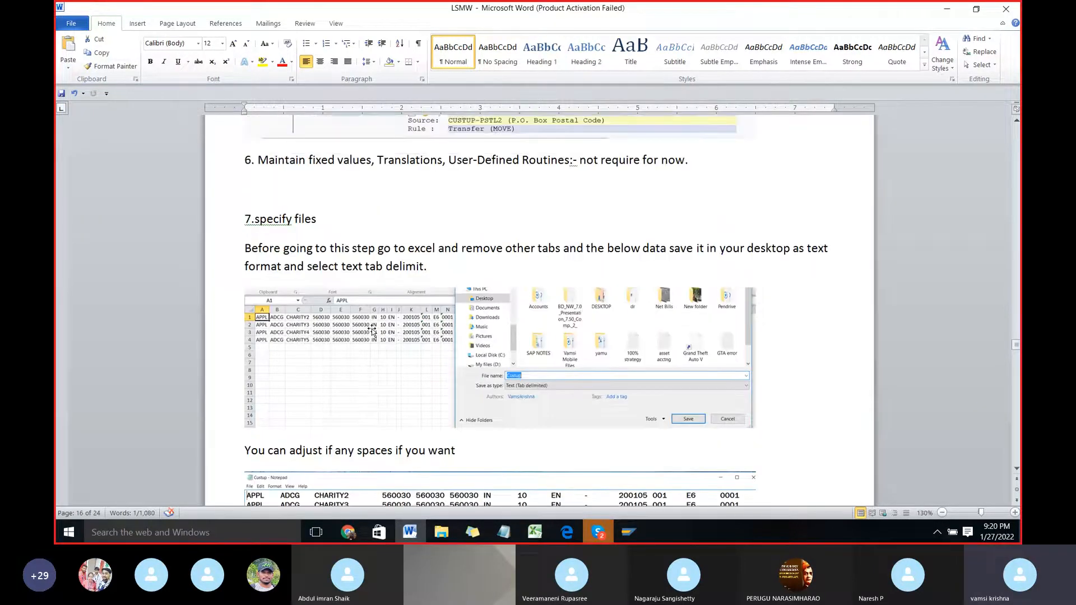
scroll(372, 331, "down", 2)
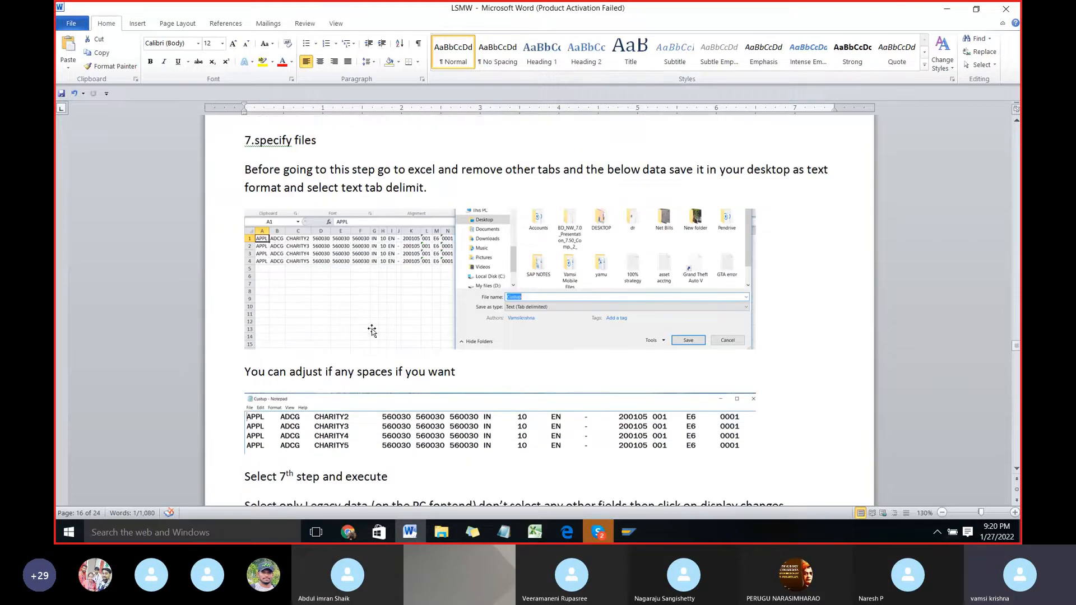
Step: Switch to the Excel workbook, clear the pending copy, and compare the field list in Sheet1 with the vendor data in Sheet2
key("alt+Tab")
key("alt+Tab")
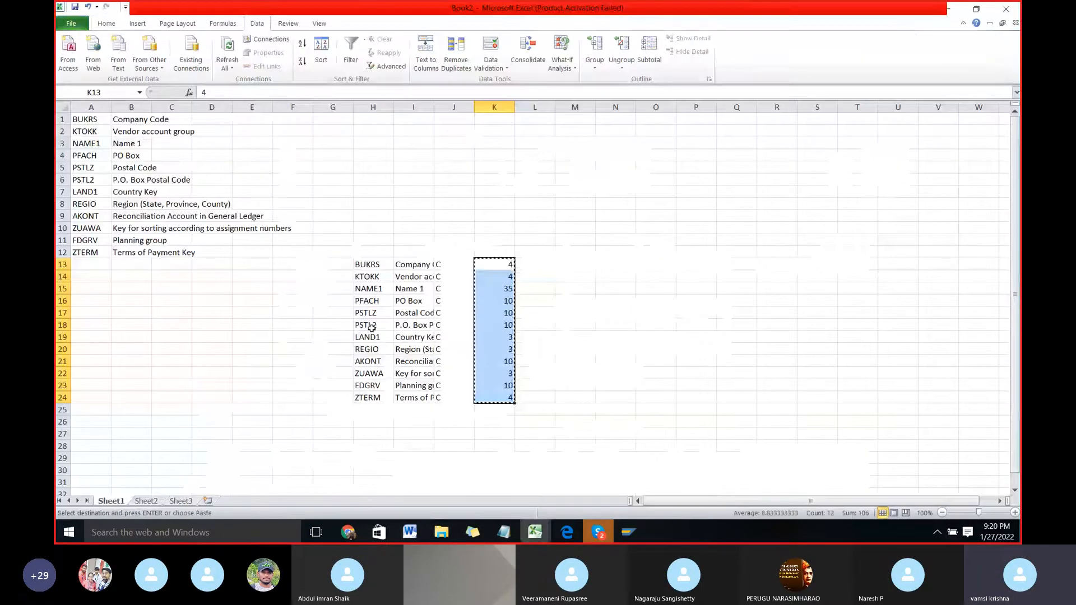
left_click(572, 253)
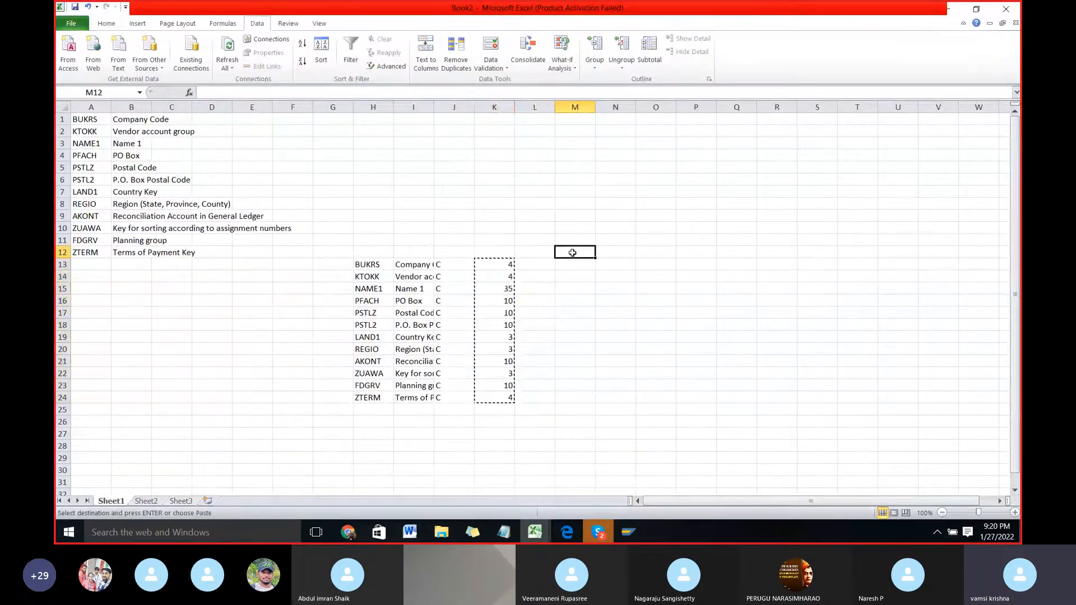
key("Escape")
left_click(146, 501)
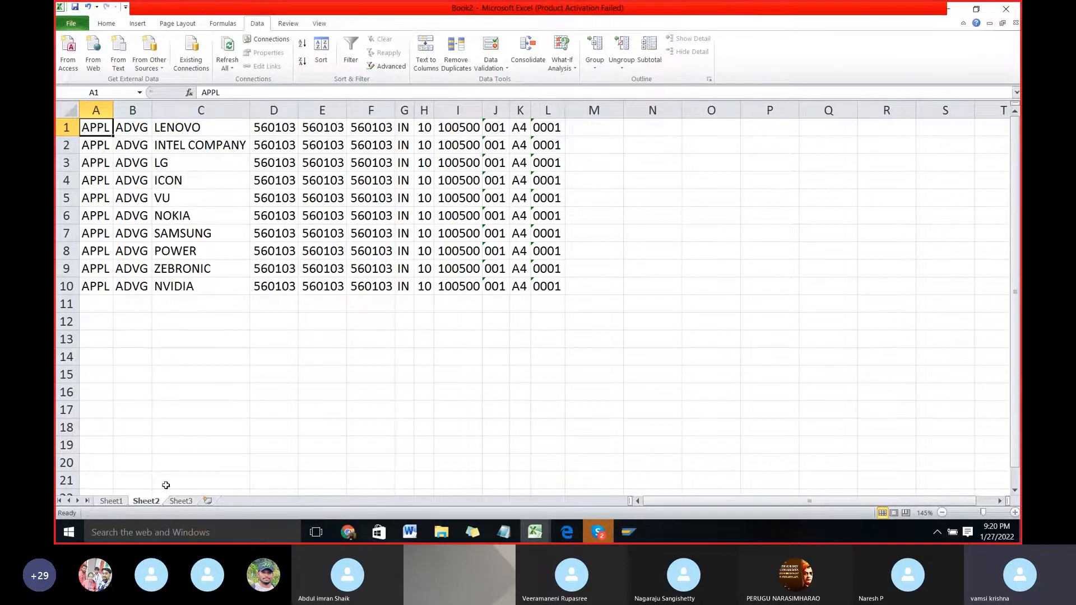
left_click(109, 500)
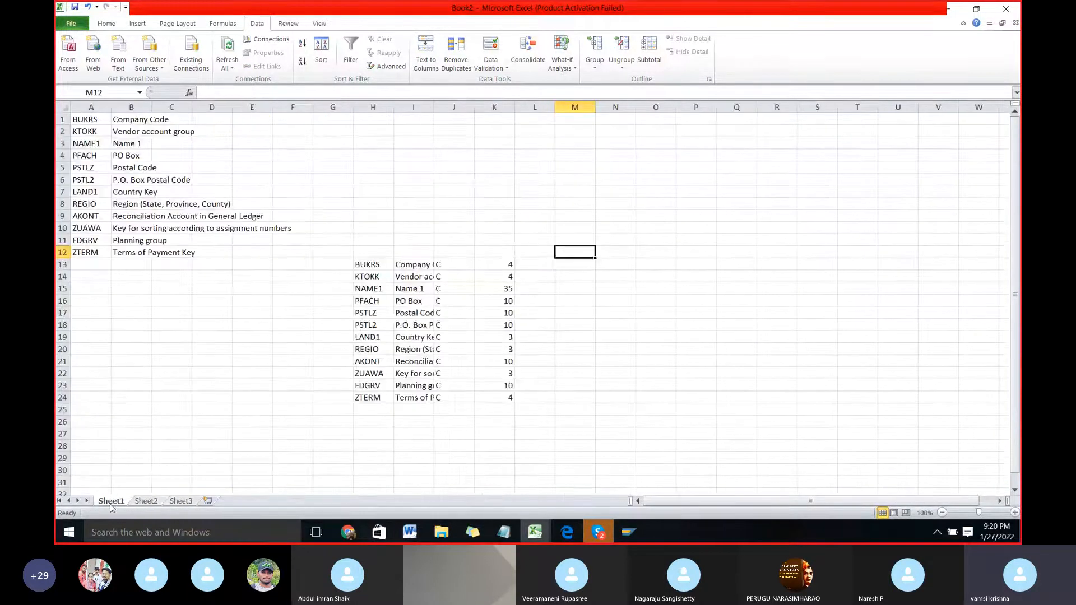
left_click(146, 501)
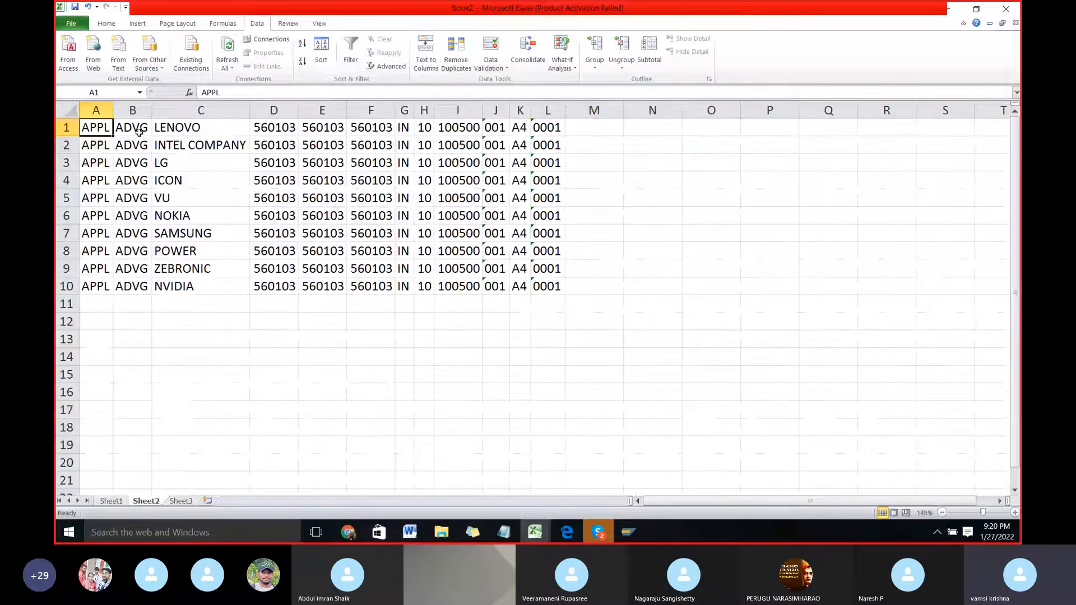
left_click_drag(91, 124, 554, 286)
left_click(116, 476)
Step: Permanently delete Sheet1 with the field list from the workbook and check the vendor data range in Sheet2
left_click(113, 502)
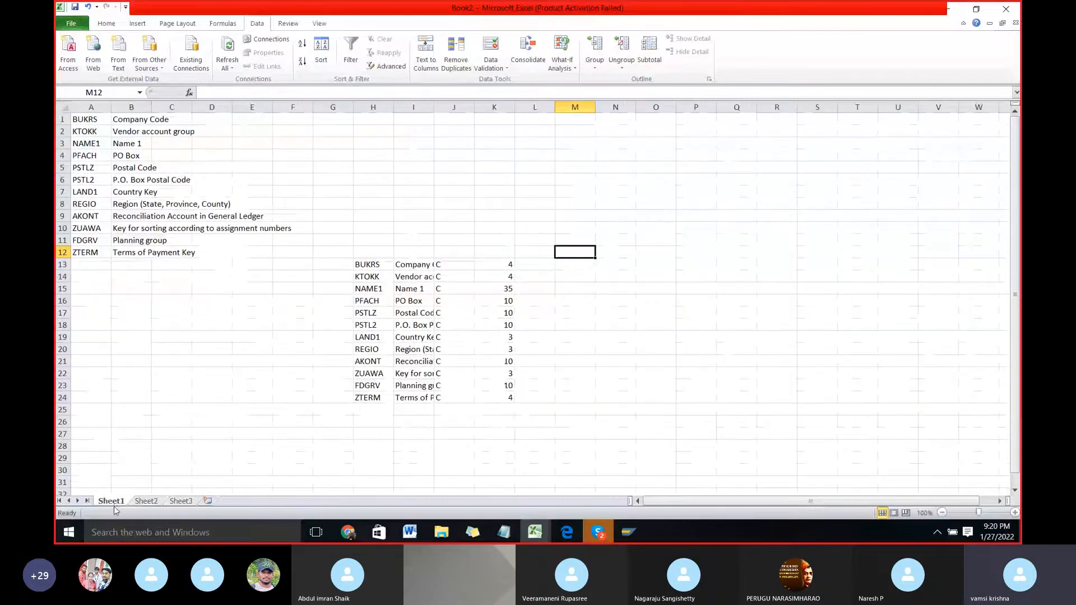
right_click(113, 503)
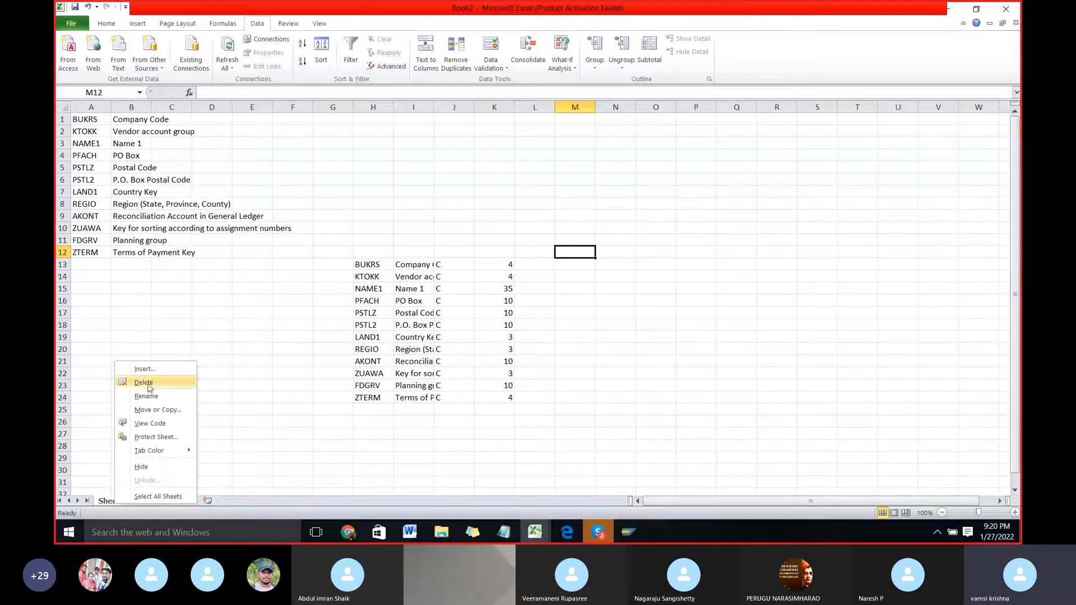
left_click(199, 356)
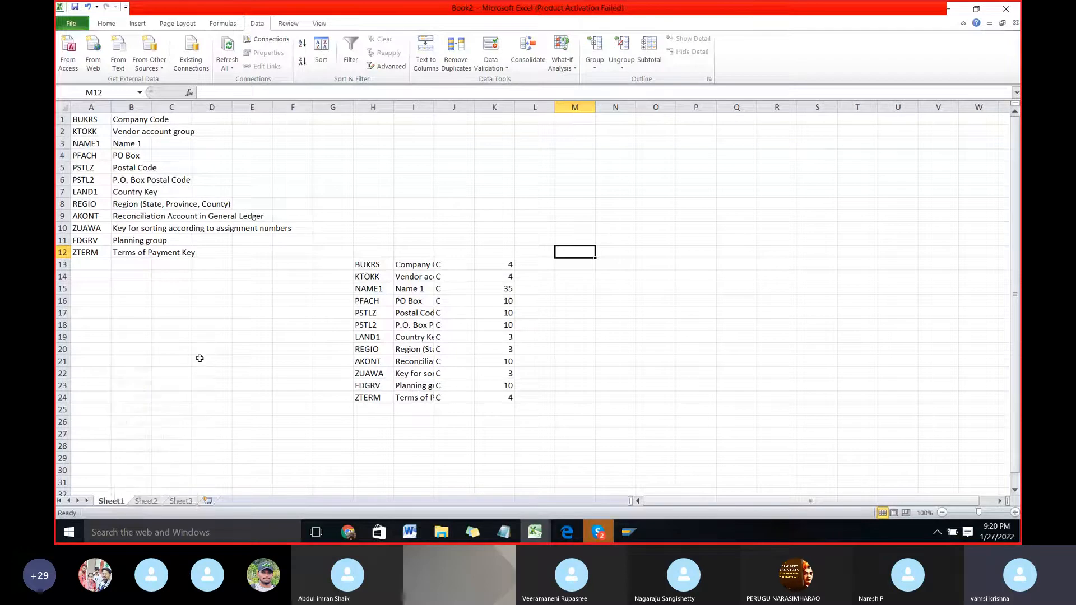
right_click(114, 499)
left_click(135, 377)
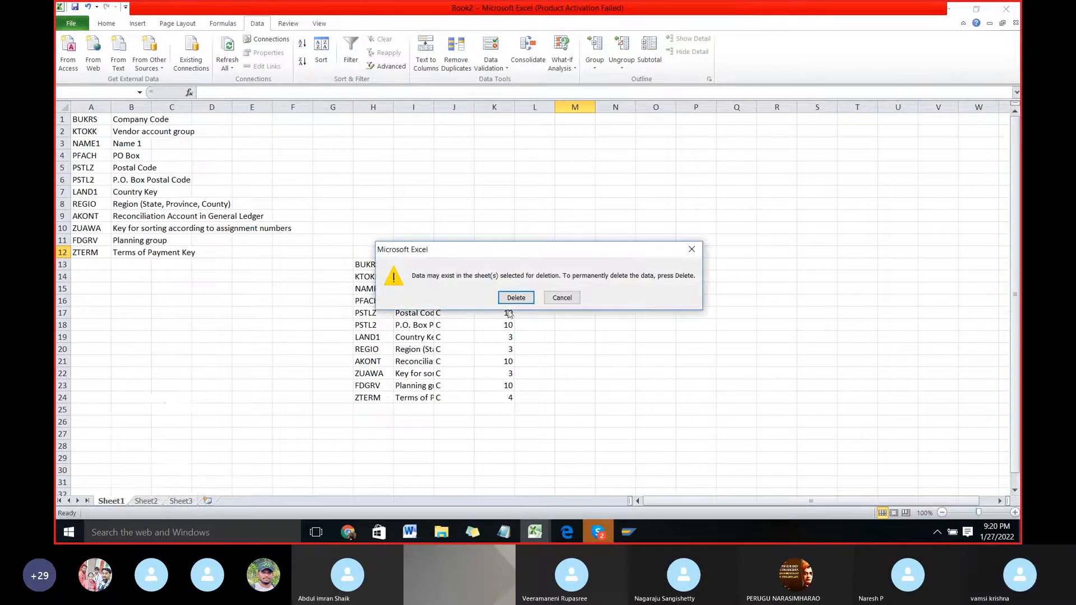
left_click(513, 299)
left_click(210, 361)
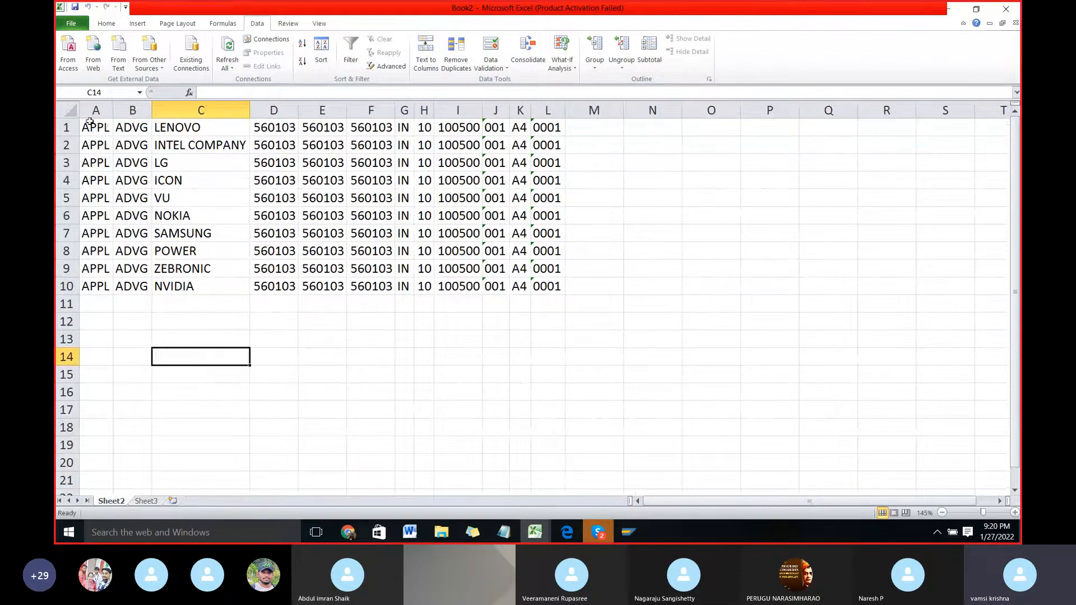
left_click_drag(90, 122, 507, 284)
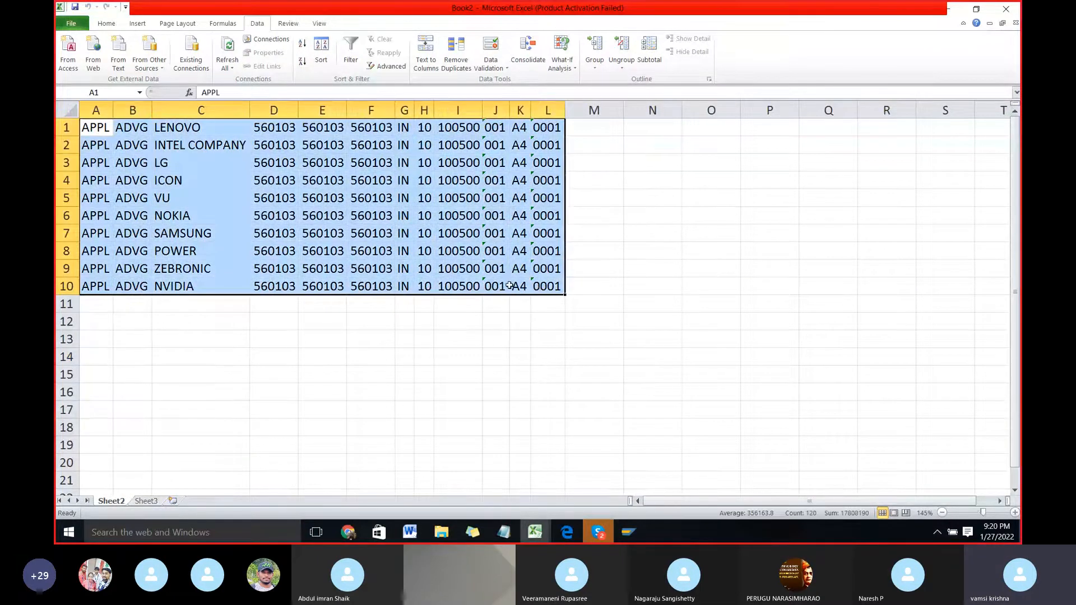
left_click(174, 341)
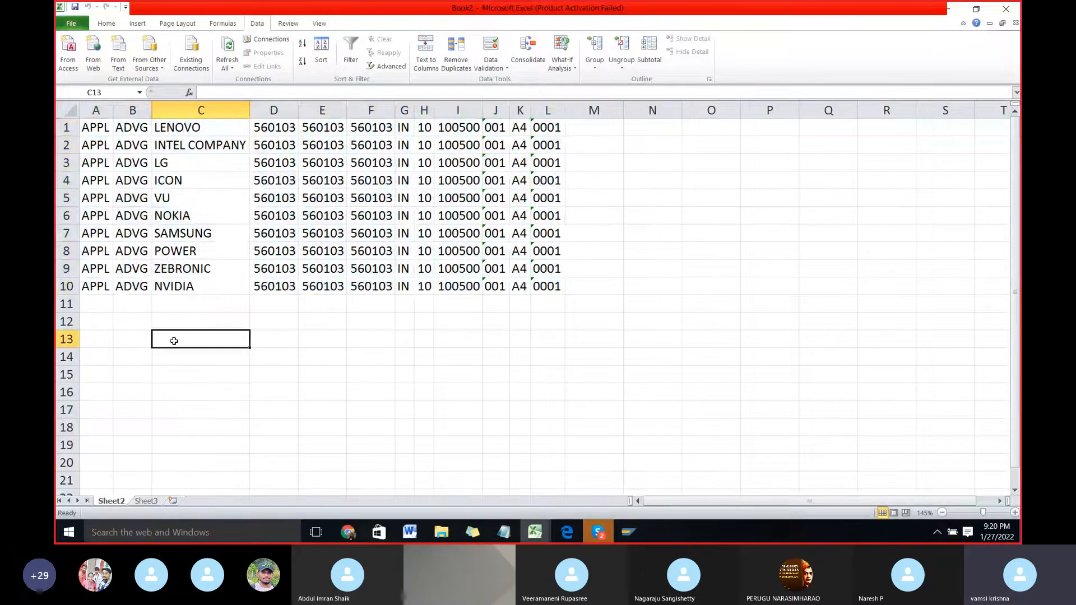
Step: Start saving a copy of the vendor data to the Desktop under the file name VENDOR UP
left_click(82, 27)
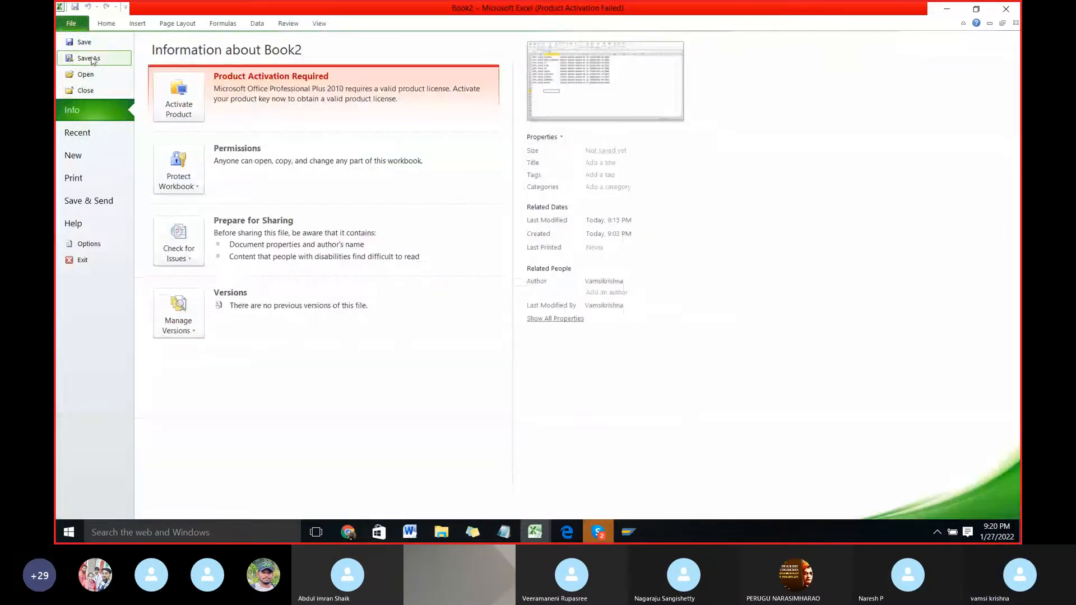
left_click(89, 58)
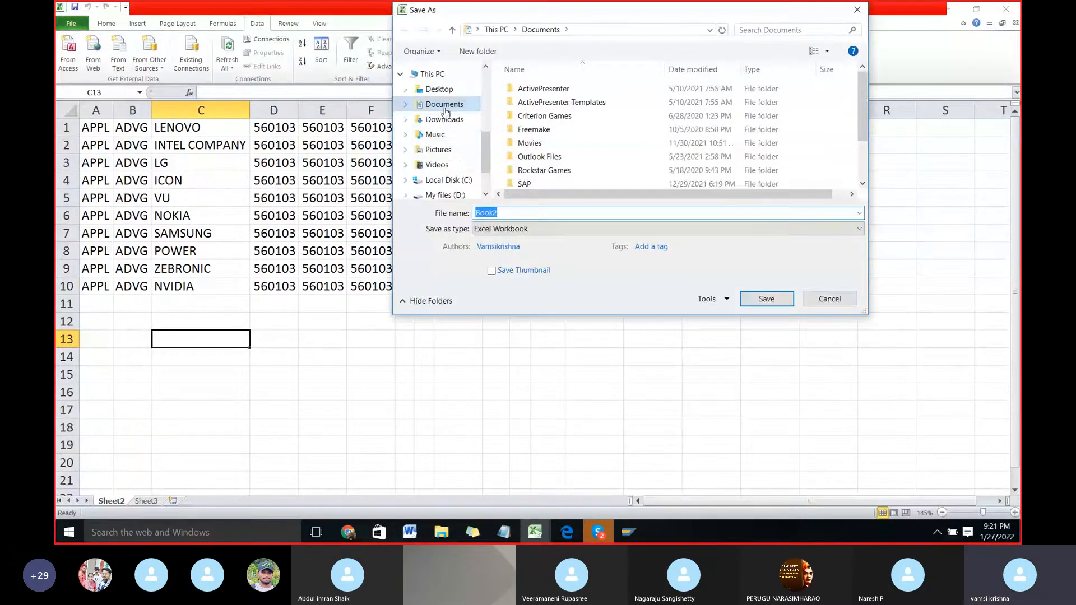
left_click(442, 90)
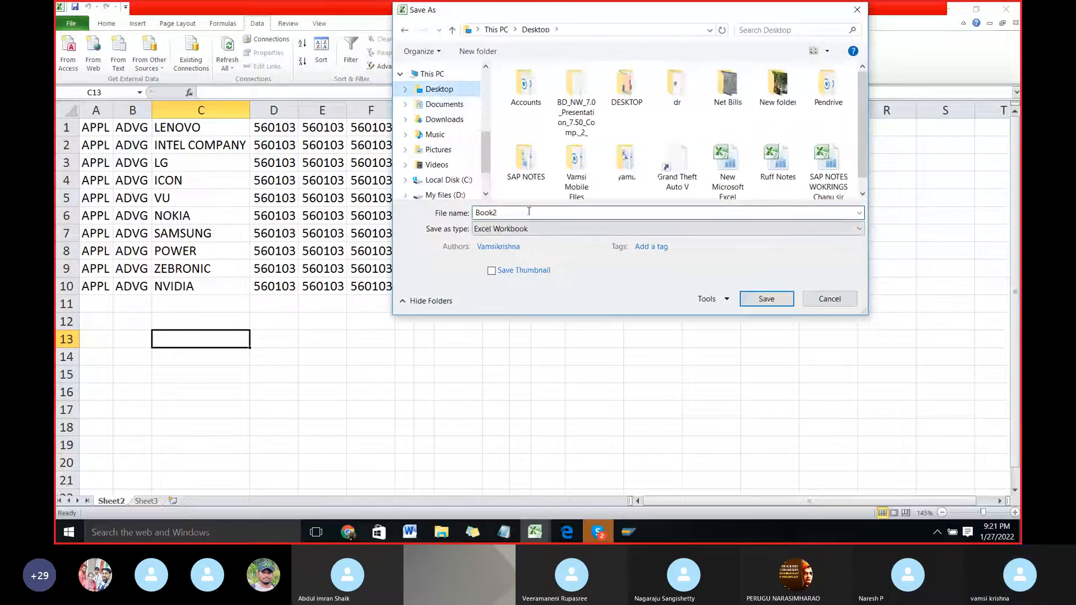
type("VE")
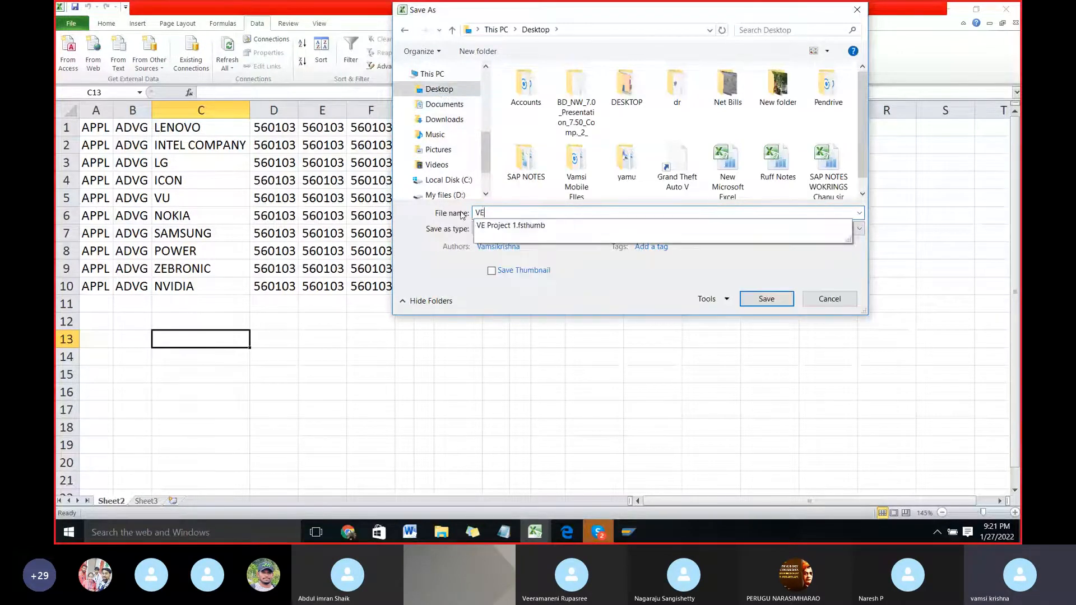
type("NDRO UP")
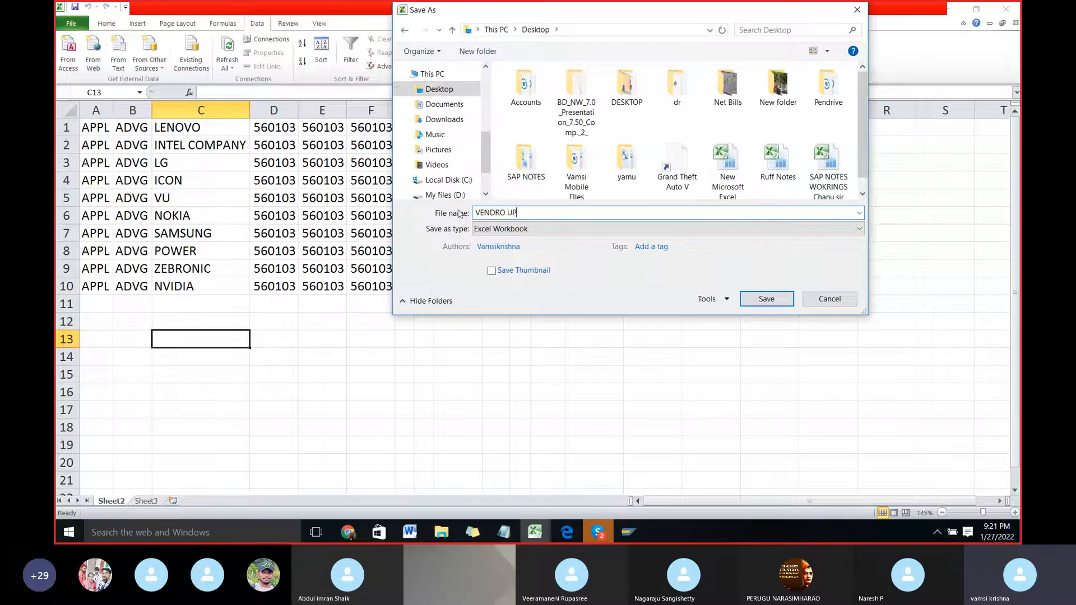
key("BackSpace")
key("BackSpace")
key("BackSpace")
key("BackSpace")
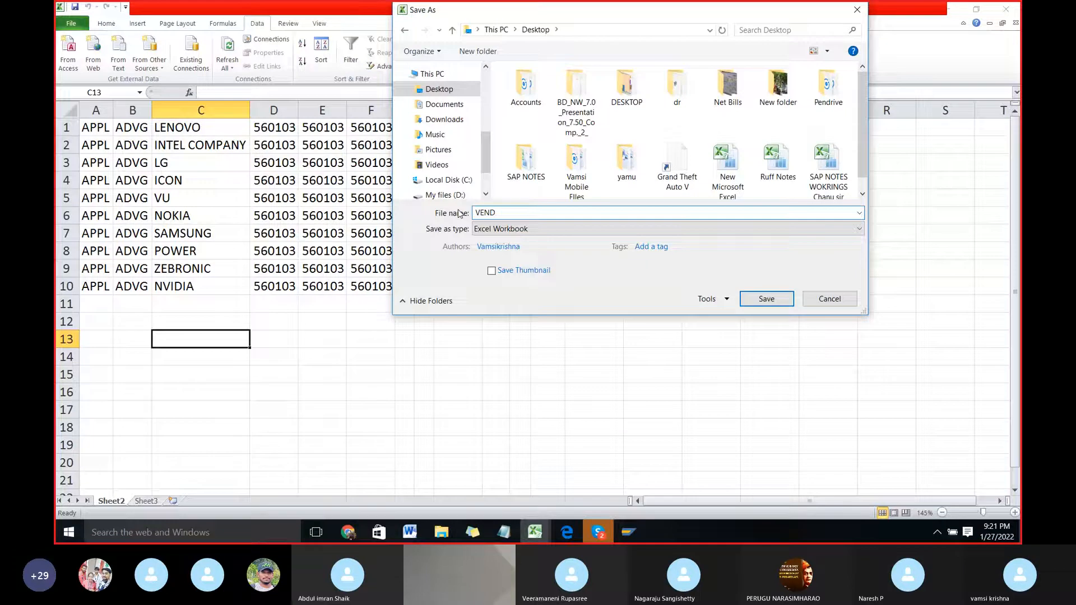
type("OR UP")
Step: Save the file as Text (Tab delimited), accepting that only the active sheet is saved and keeping that format
left_click(512, 229)
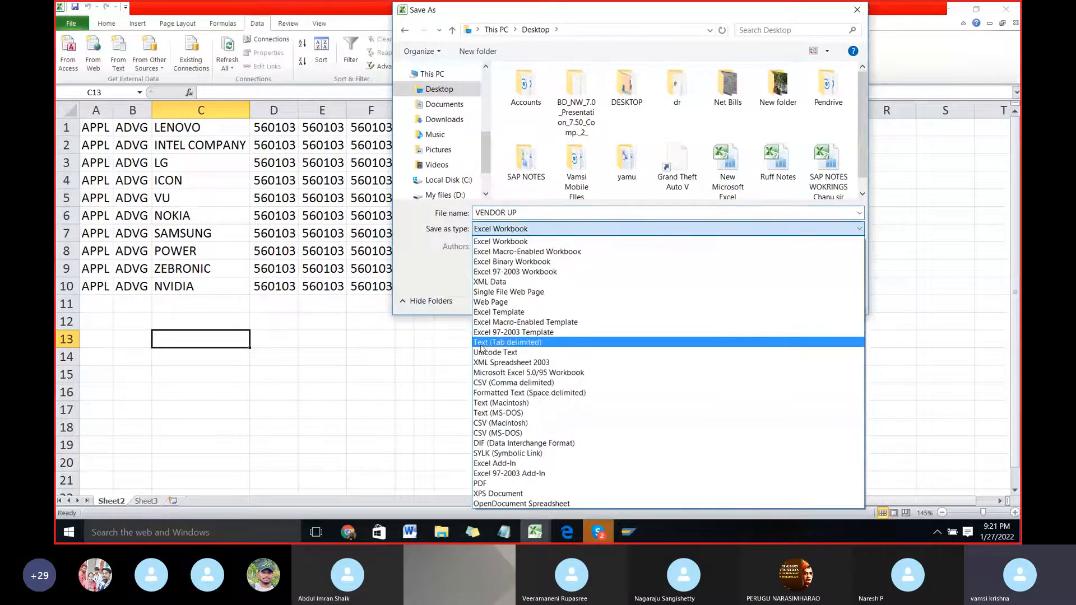
left_click(541, 343)
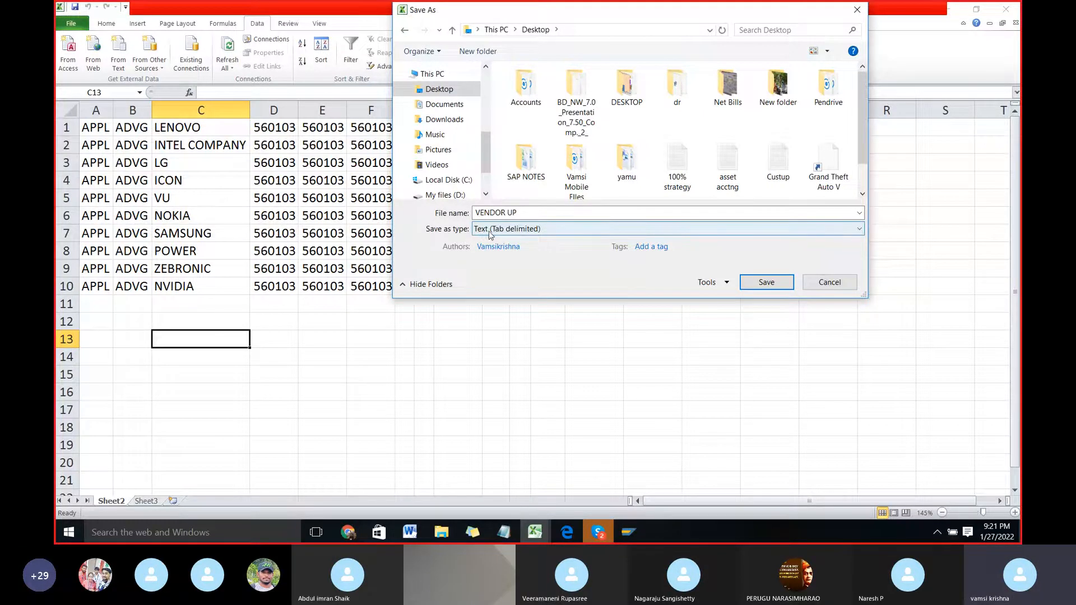
left_click(771, 288)
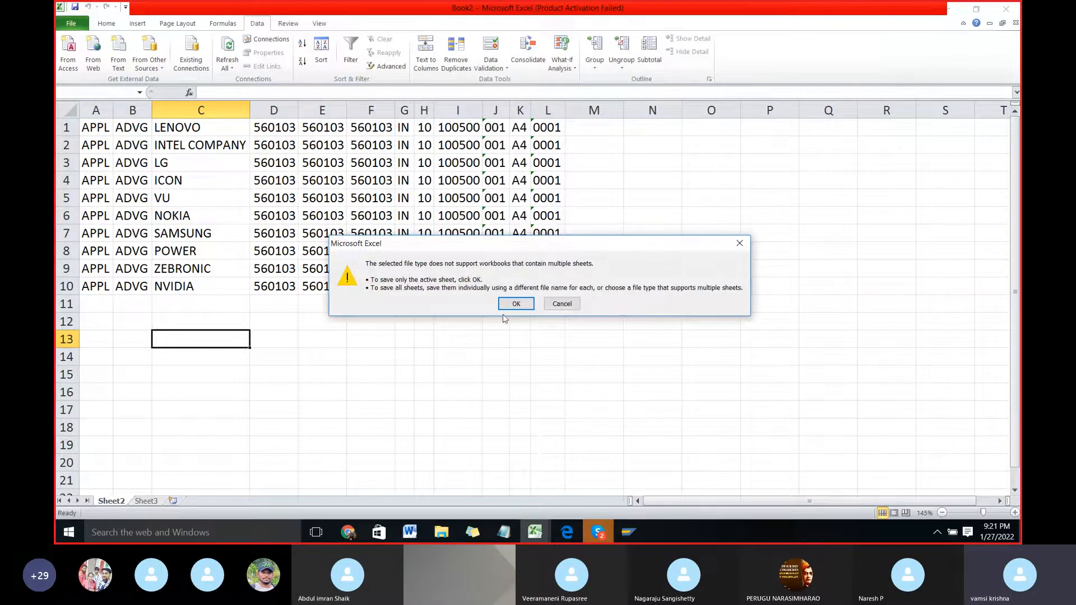
left_click(516, 304)
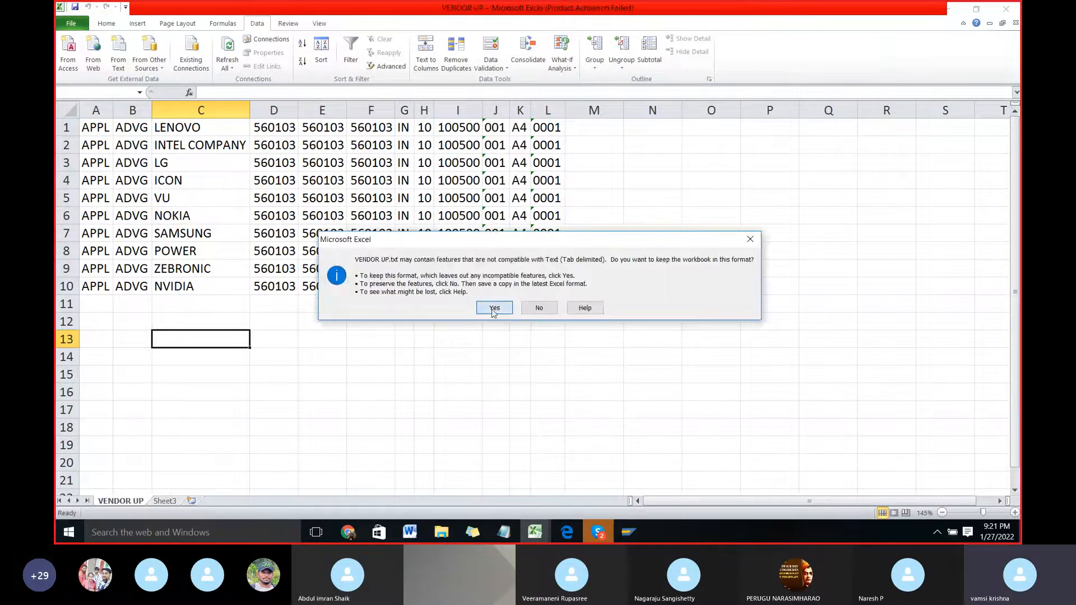
left_click(492, 307)
left_click(627, 290)
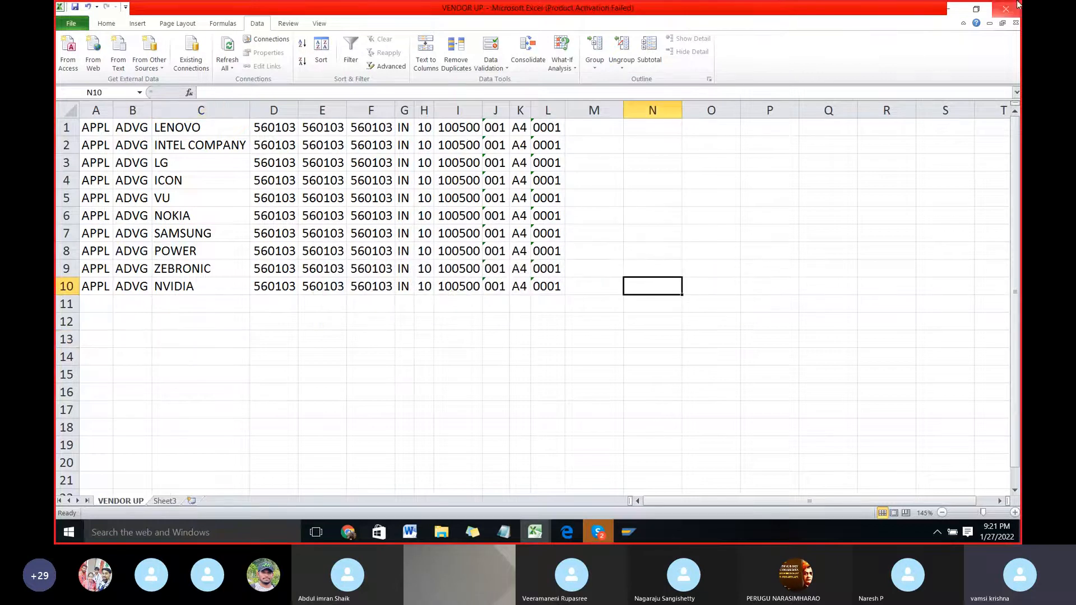
Step: Check the Desktop for the VENDOR UP text file and close the Excel workbook without saving it again
left_click(1006, 10)
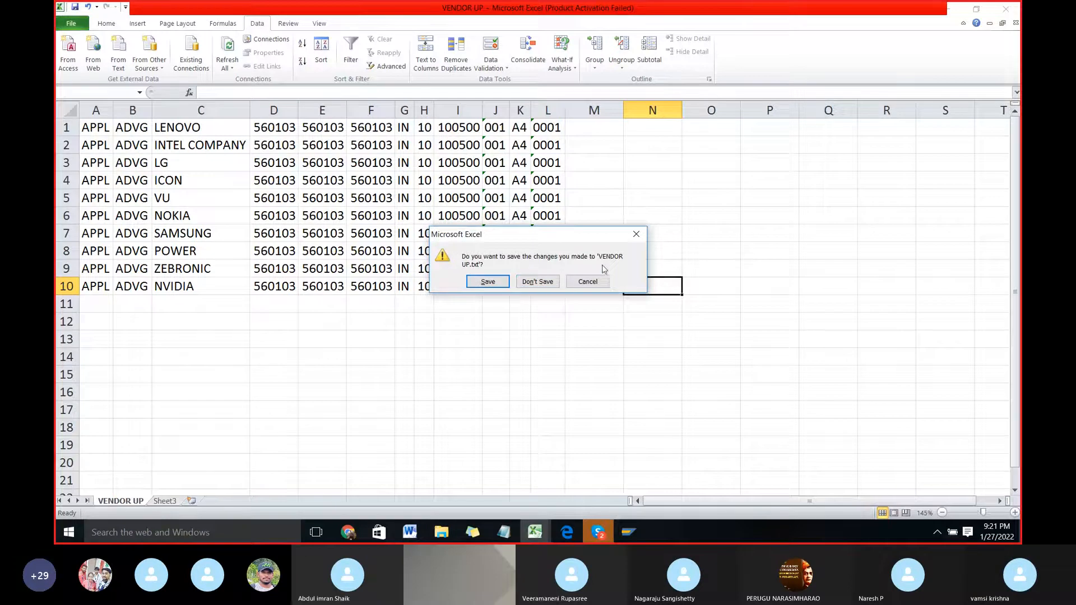
left_click(589, 284)
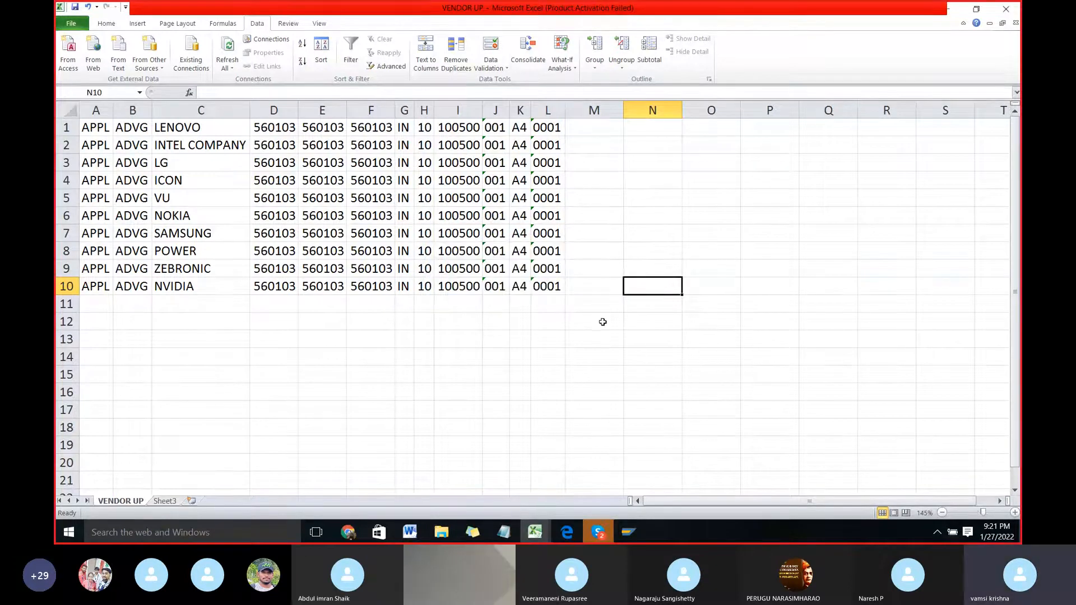
key("super+d")
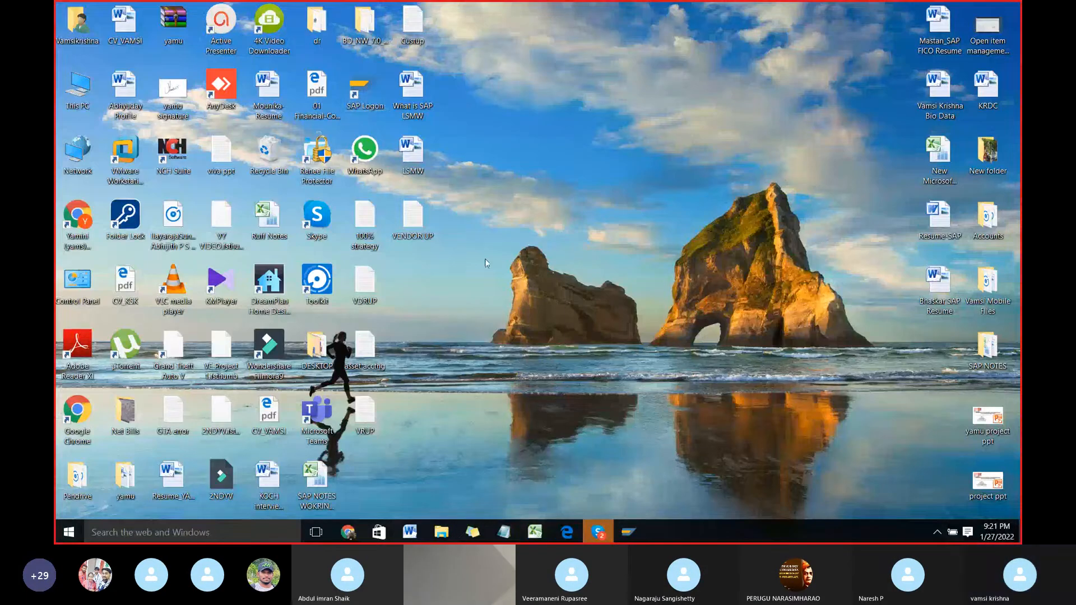
key("super+d")
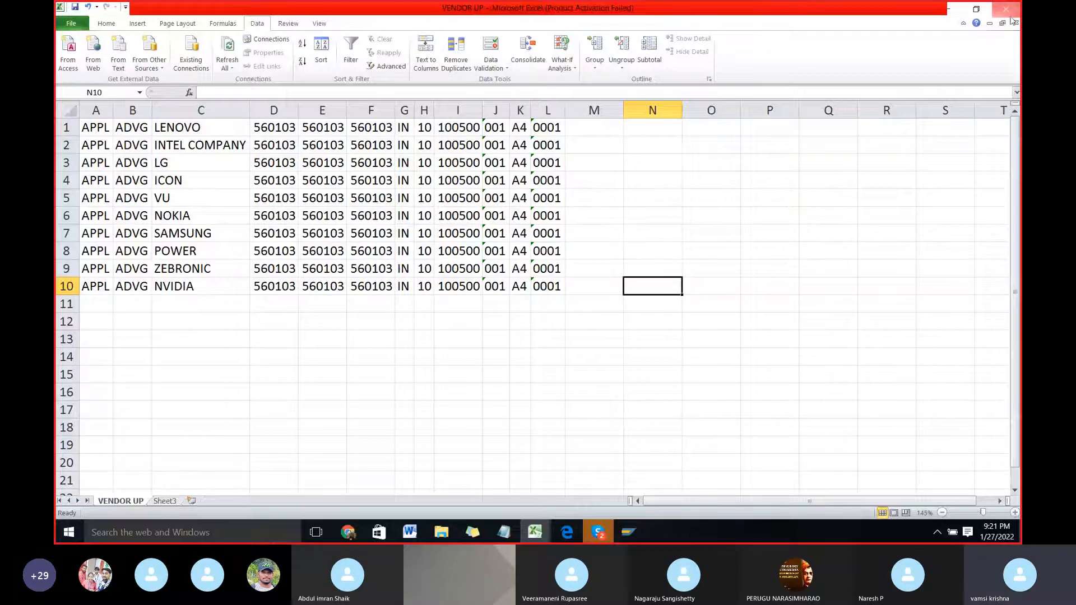
left_click(1012, 19)
left_click(533, 281)
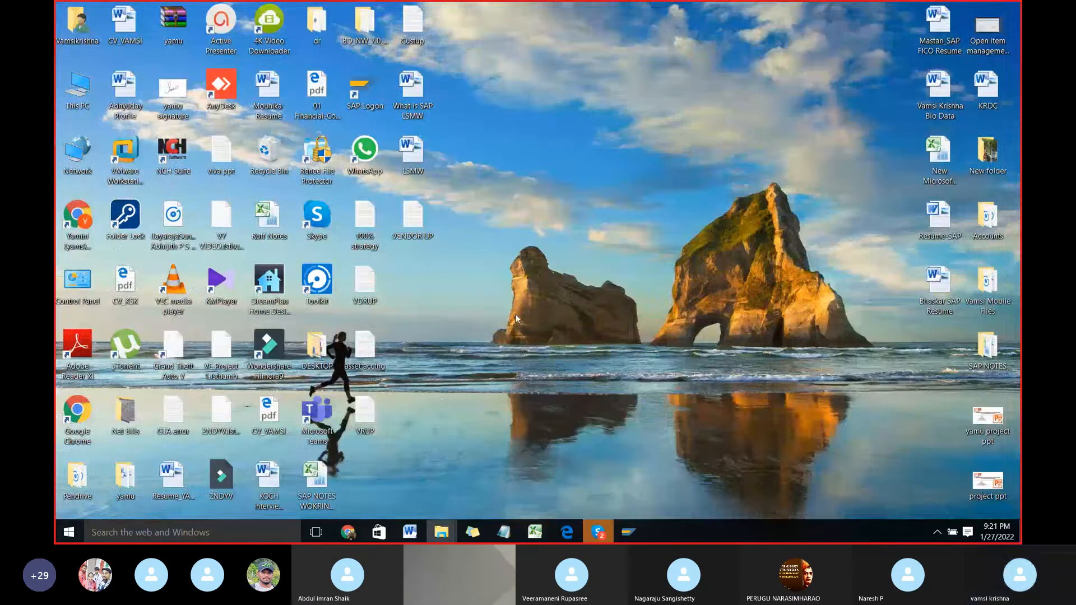
Step: Check the Specify Files step in SAP, then read on in the Word document about adjusting spaces and selecting legacy data
key("alt+Tab")
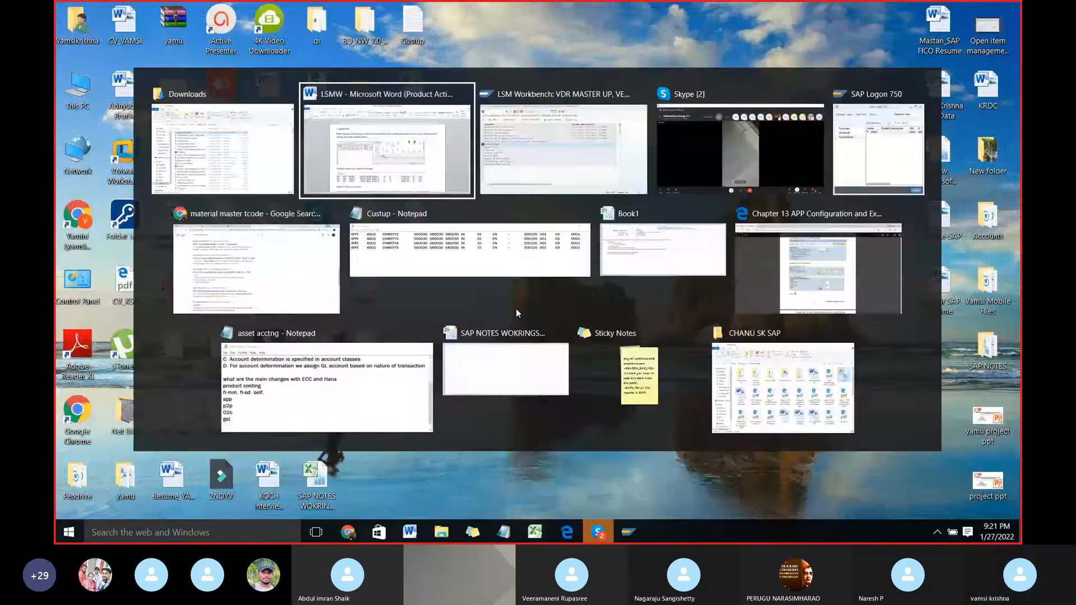
key("alt+Tab")
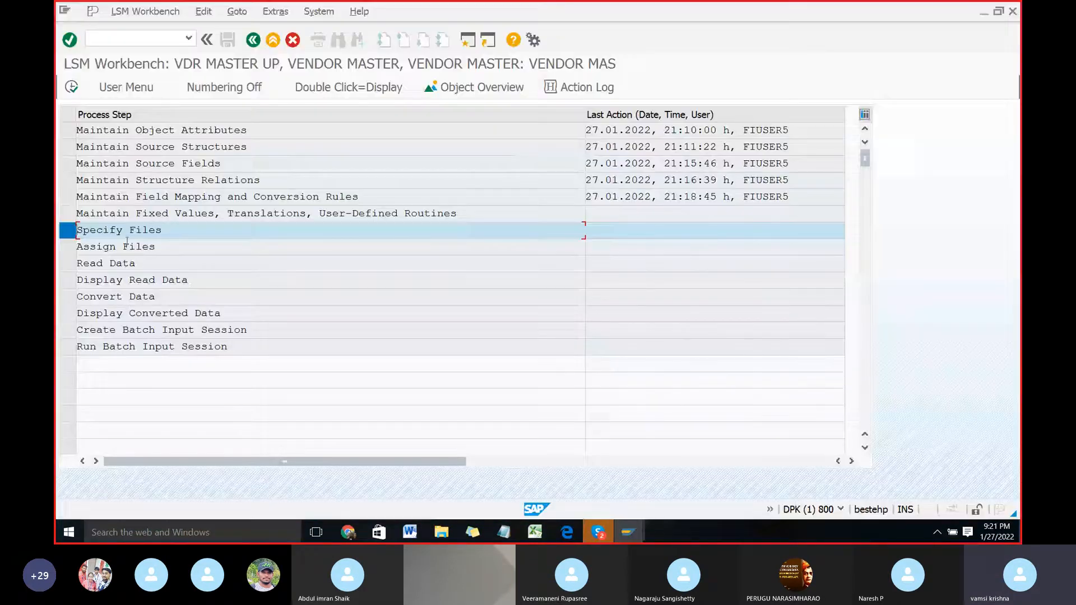
key("alt+Tab")
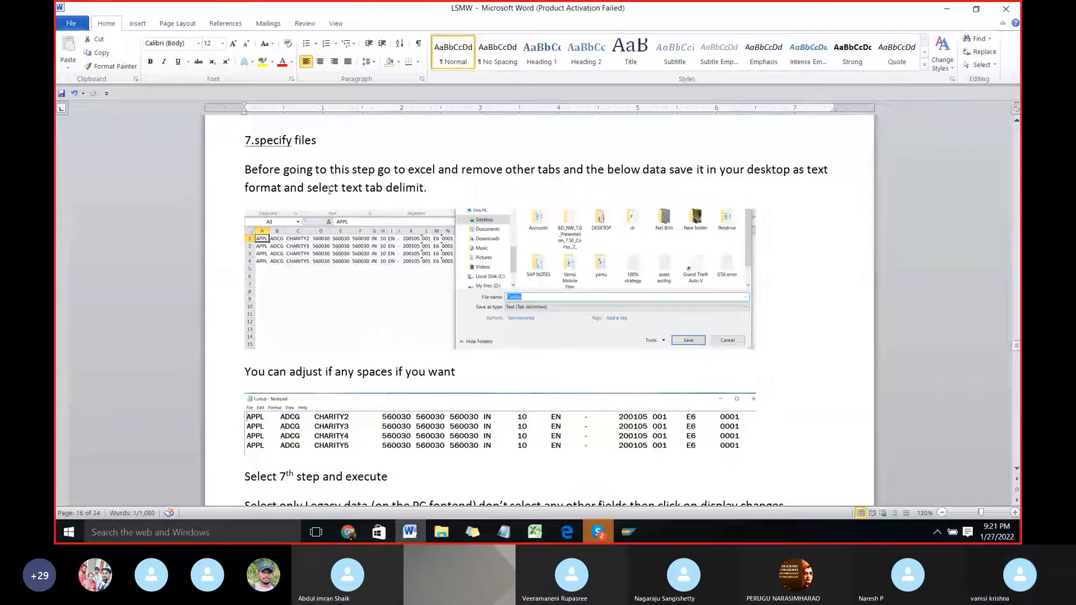
scroll(445, 311, "down", 3)
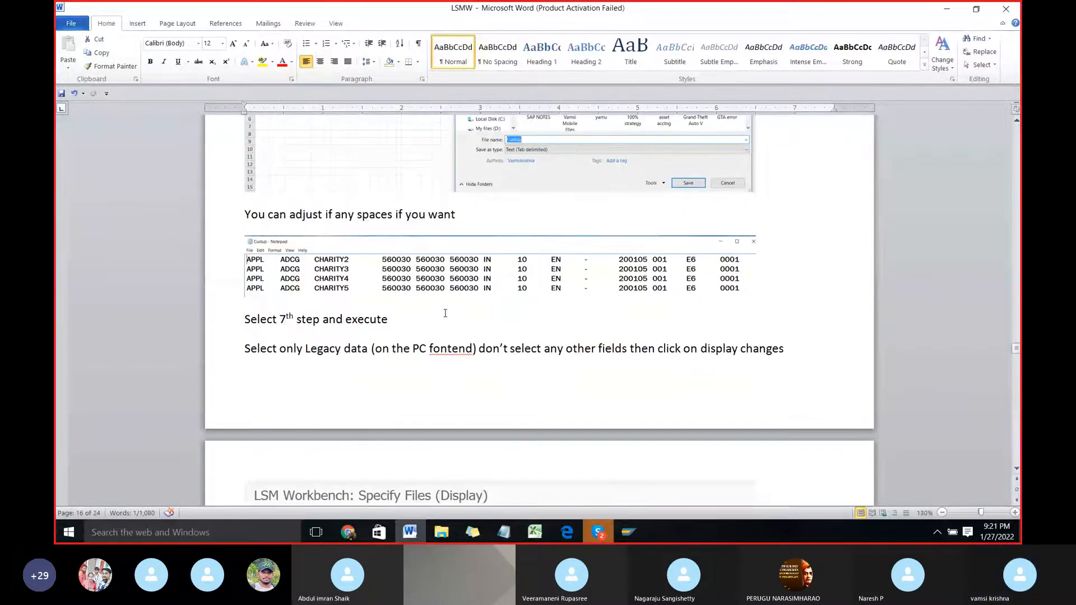
scroll(445, 312, "down", 1)
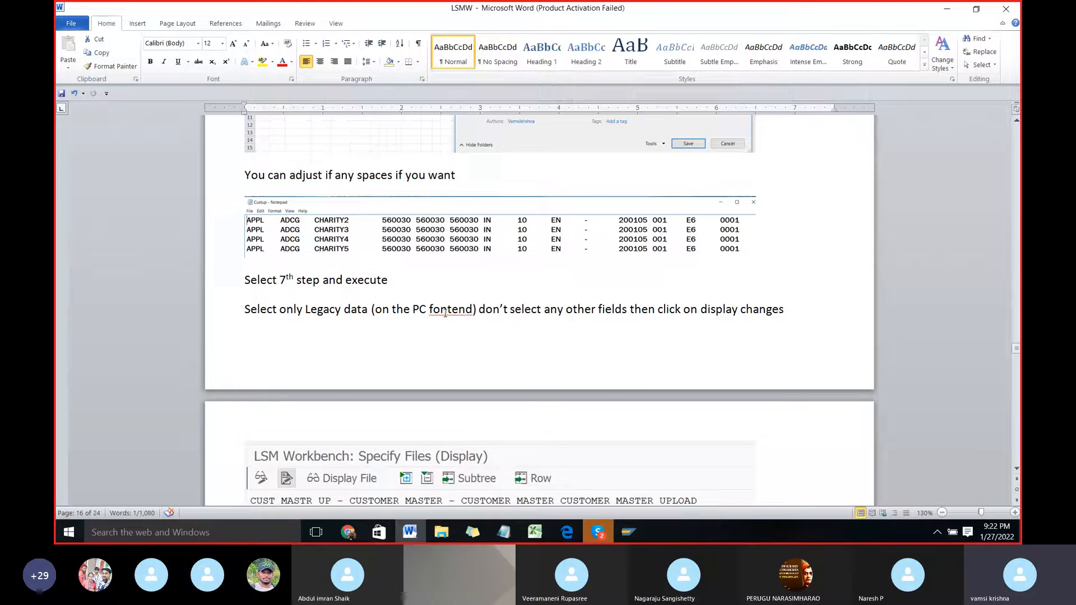
Step: Open the VENDOR UP text file from the Desktop, check the column spacing of the vendor rows, and close it
key("super+d")
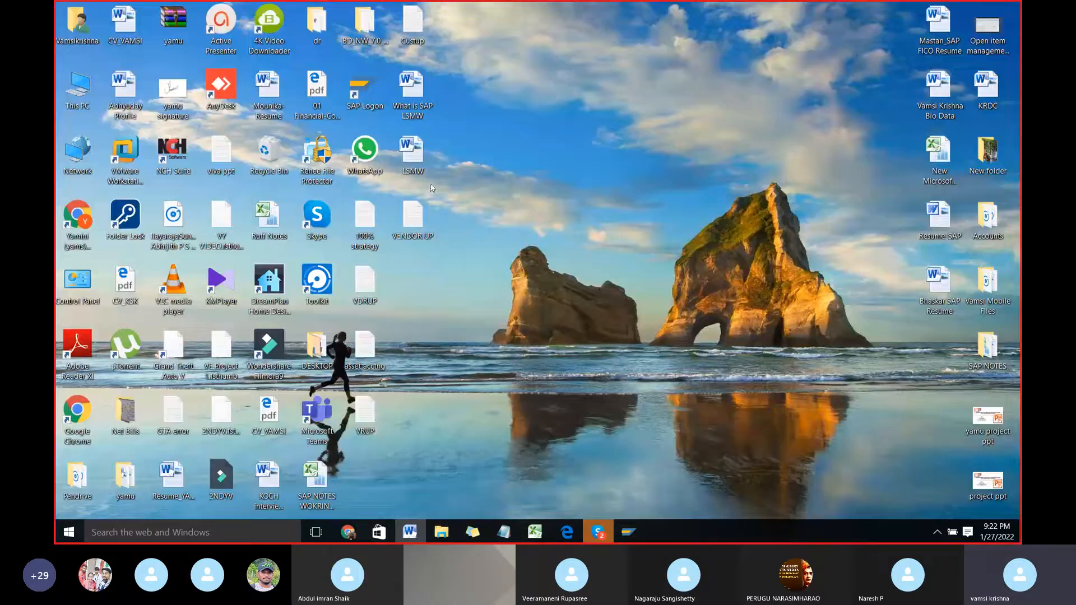
double_click(421, 223)
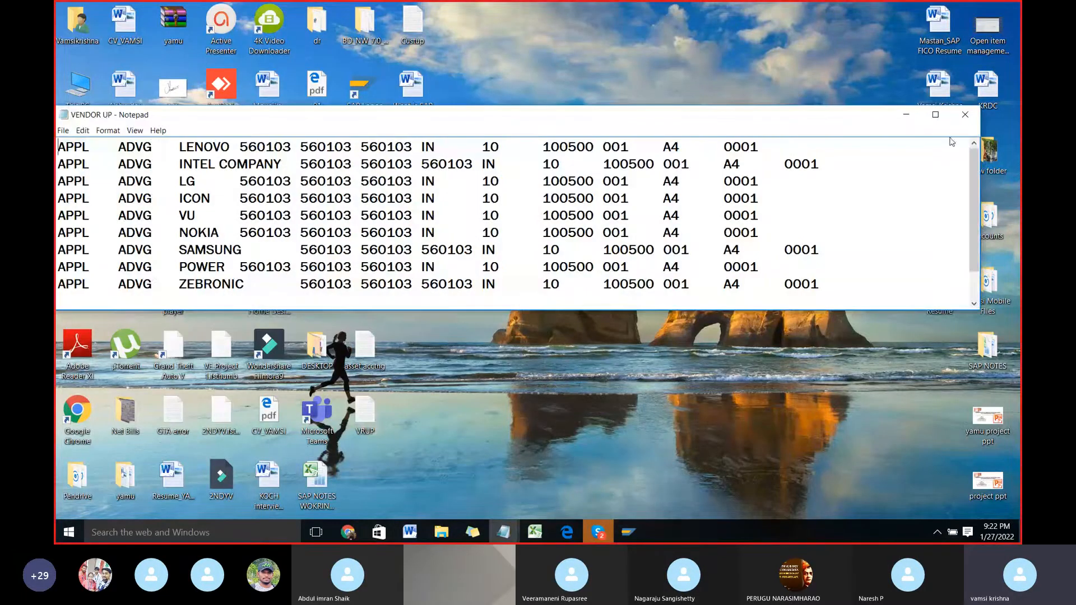
left_click(934, 114)
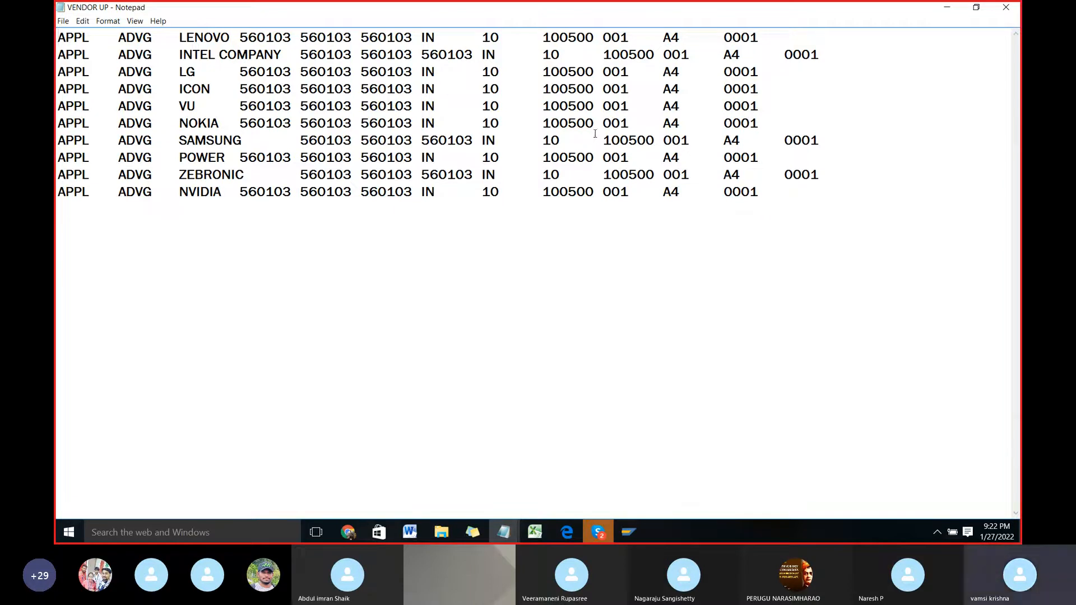
left_click(1006, 8)
Step: Glance at the SAP process steps, then return to the Word document and reread the Specify Files instructions, including selecting legacy data on the PC
key("super+Tab")
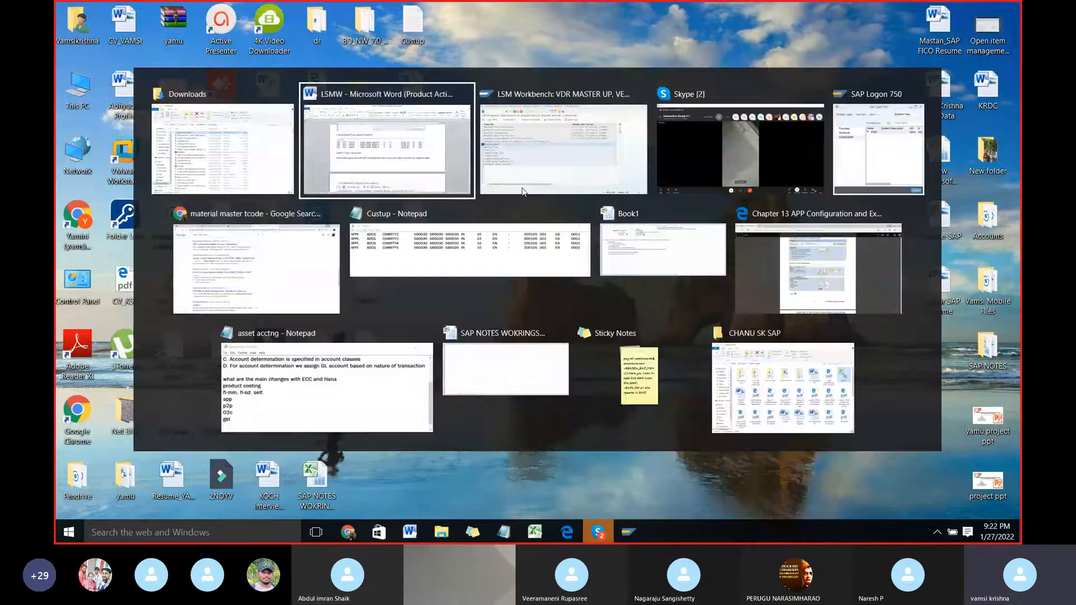
left_click(523, 189)
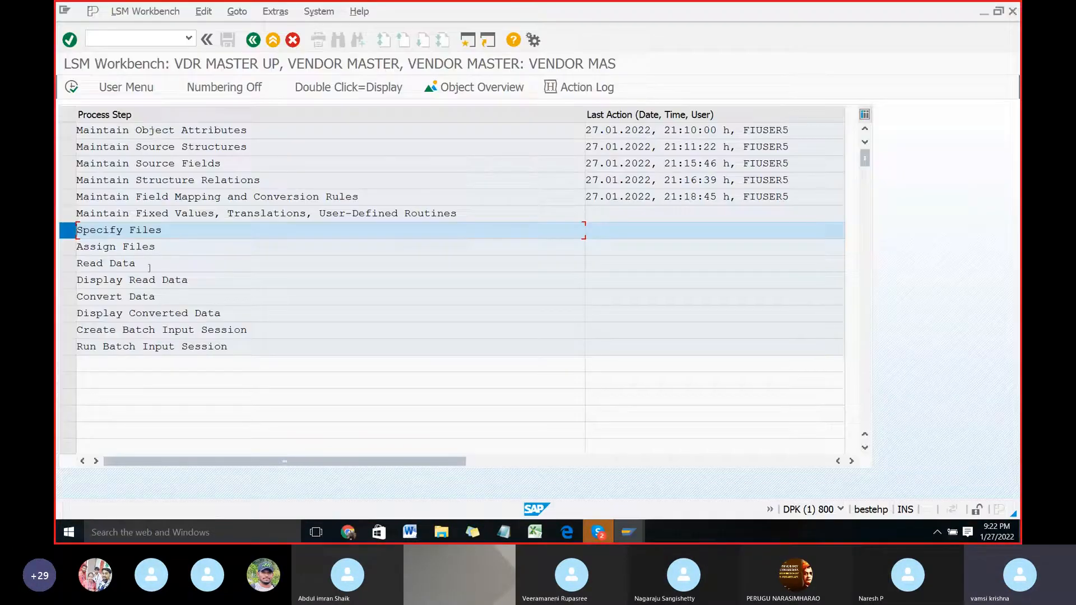
key("super+Tab")
key("Return")
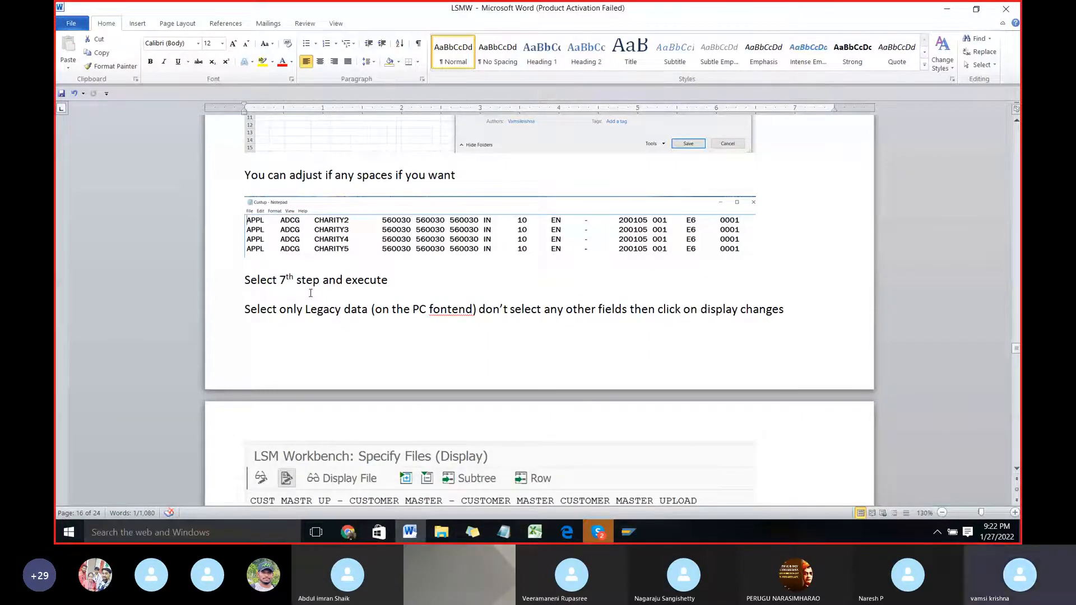
scroll(311, 293, "down", 3)
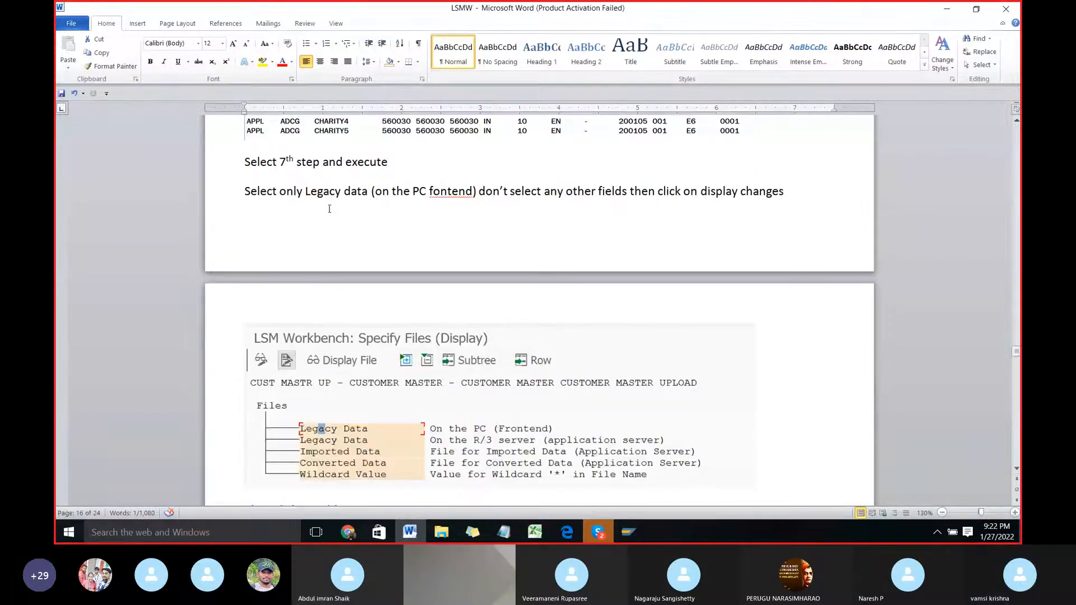
scroll(329, 208, "up", 6)
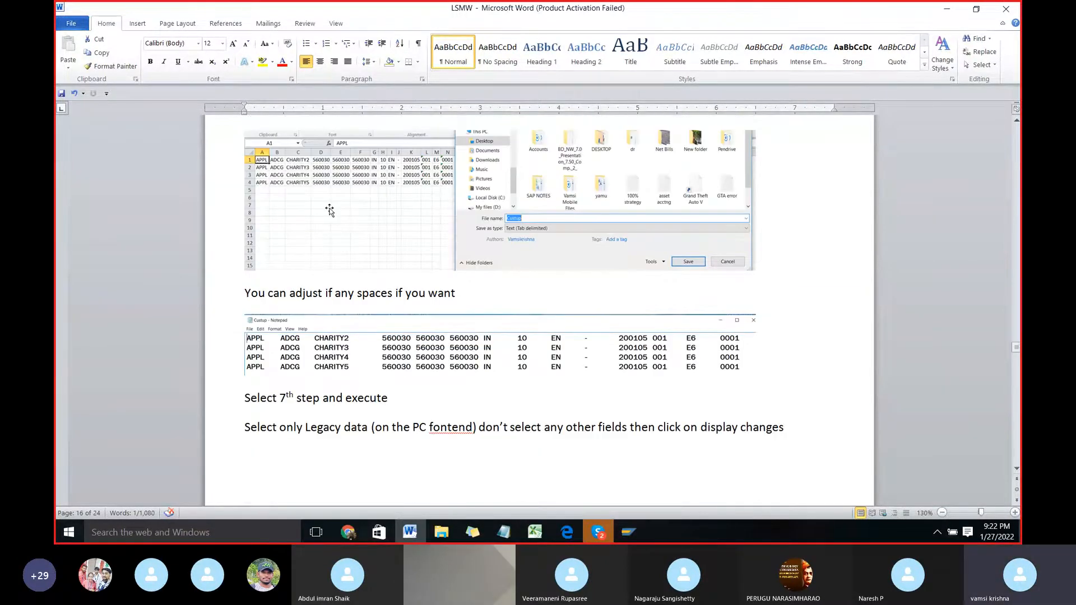
scroll(329, 210, "up", 7)
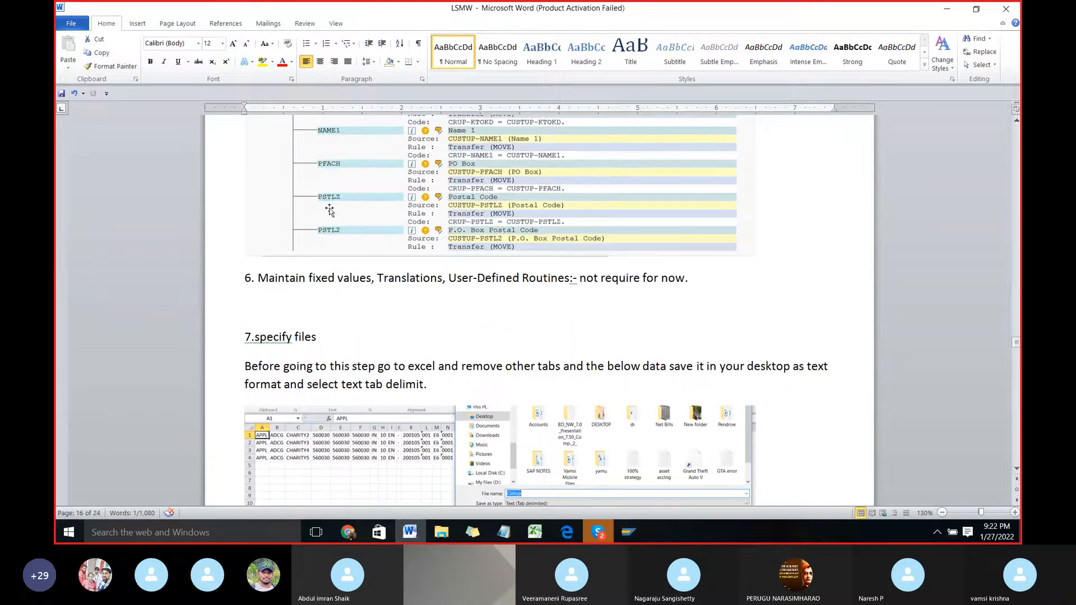
scroll(330, 211, "down", 2)
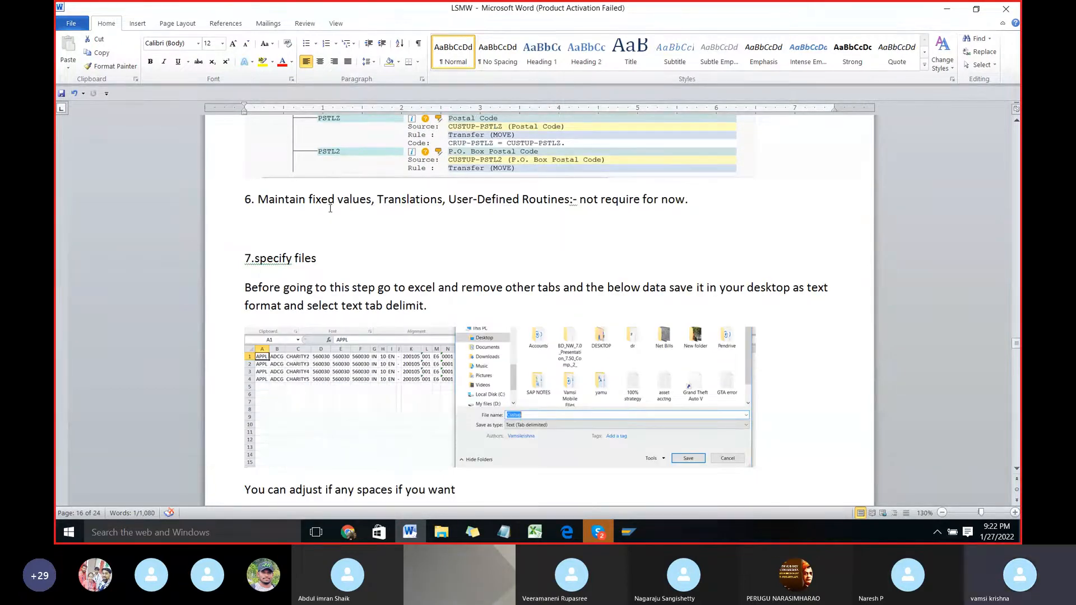
scroll(330, 208, "down", 2)
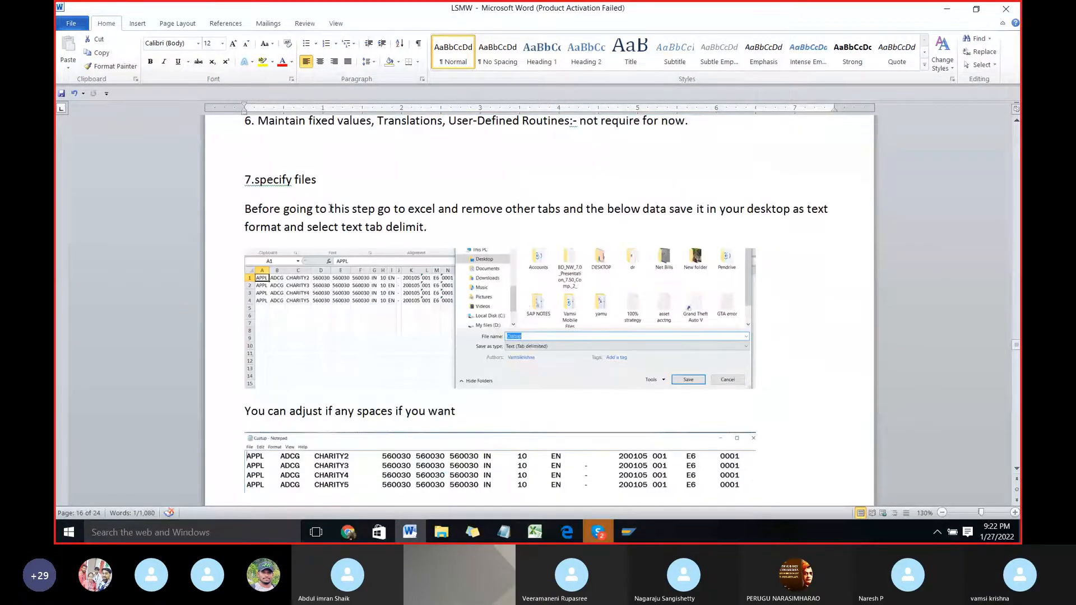
scroll(331, 209, "down", 6)
scroll(329, 210, "down", 2)
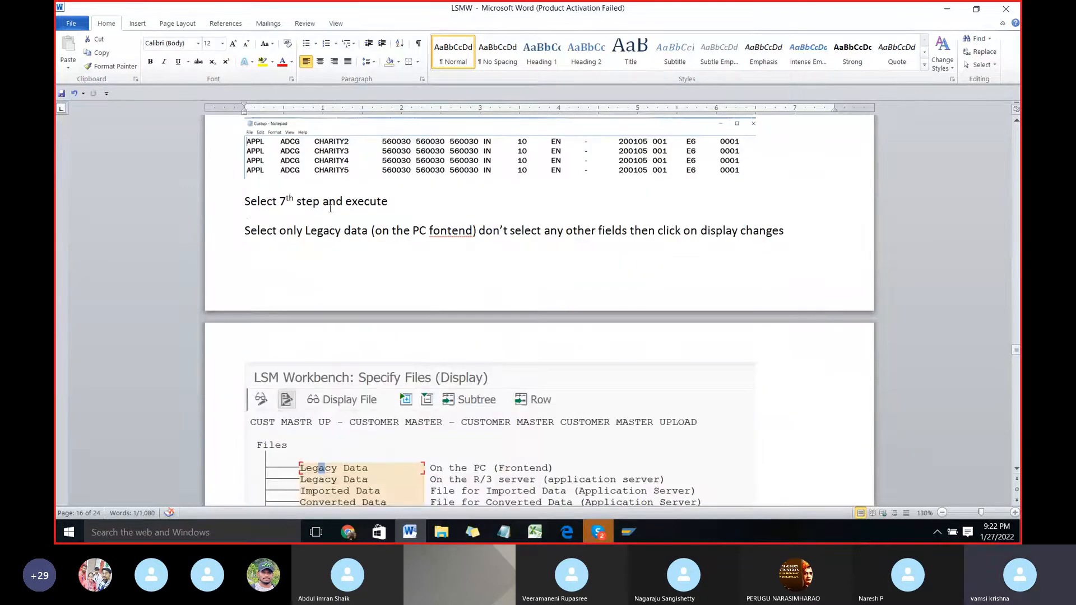
scroll(330, 208, "down", 3)
scroll(330, 209, "down", 1)
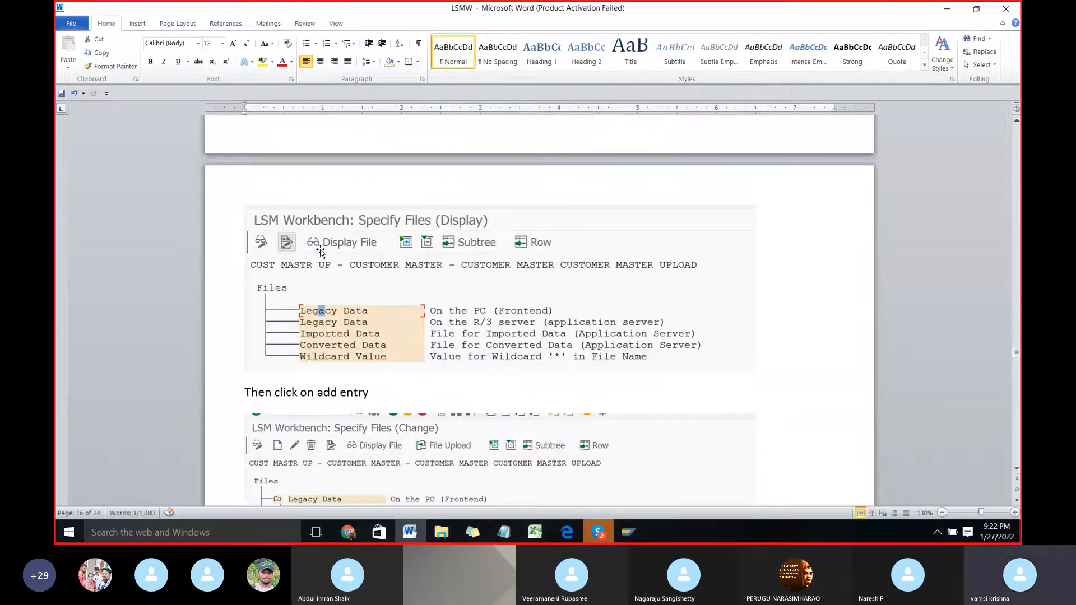
scroll(324, 297, "up", 4)
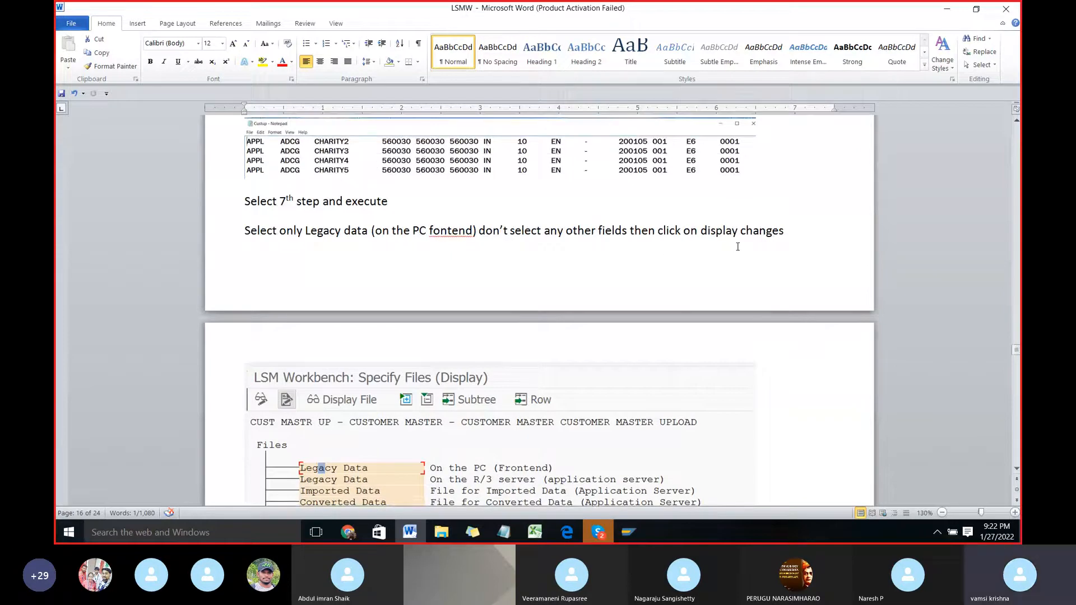
Step: Switch to SAP, execute the Specify Files process step, and set it to change mode with the PC legacy data selected
key("alt")
key("alt+Tab")
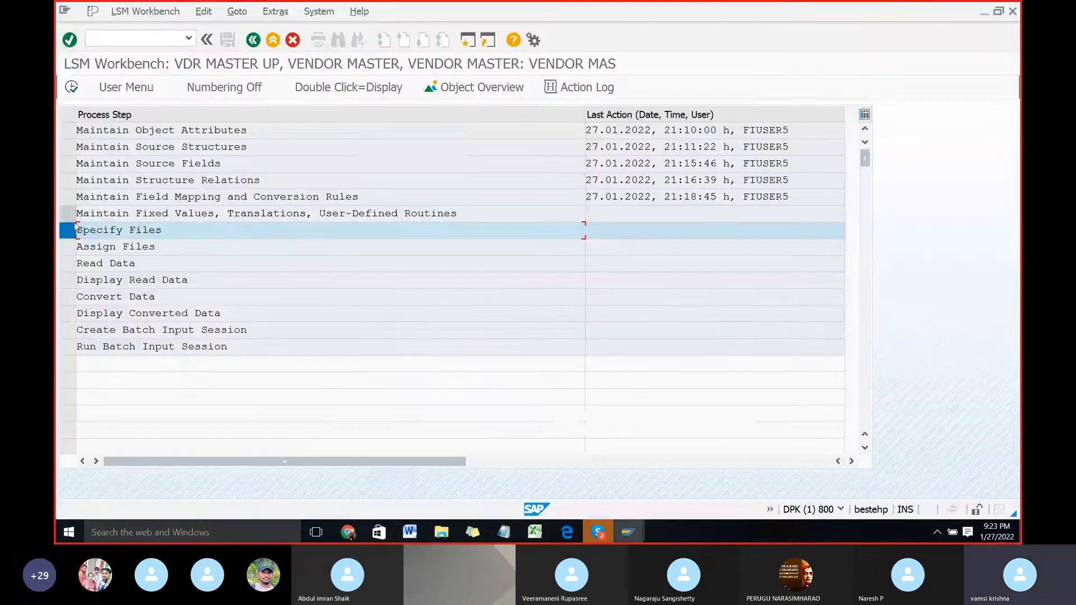
left_click(72, 88)
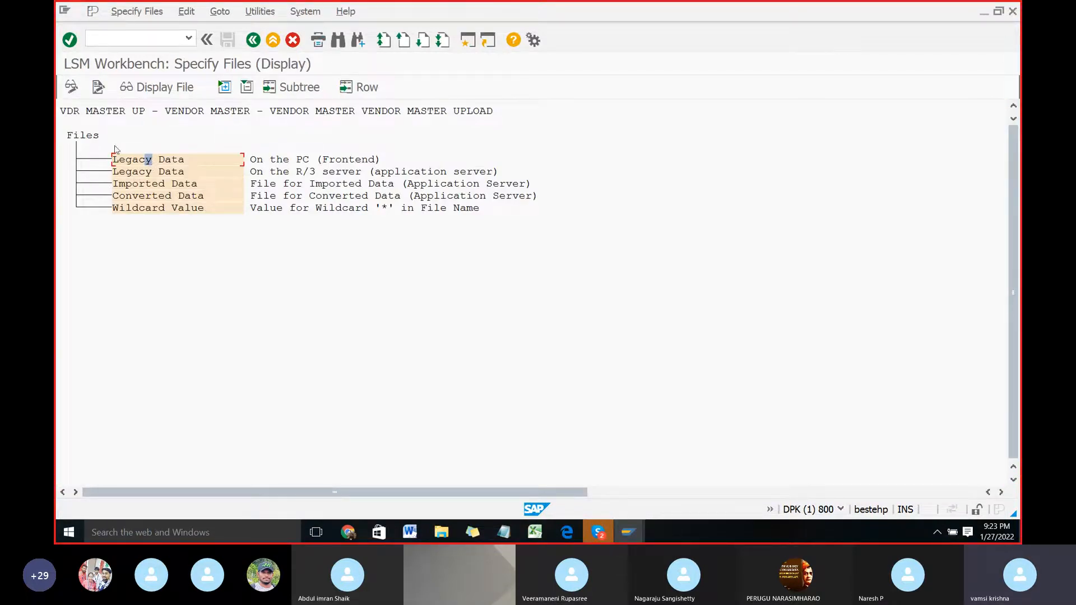
left_click(71, 88)
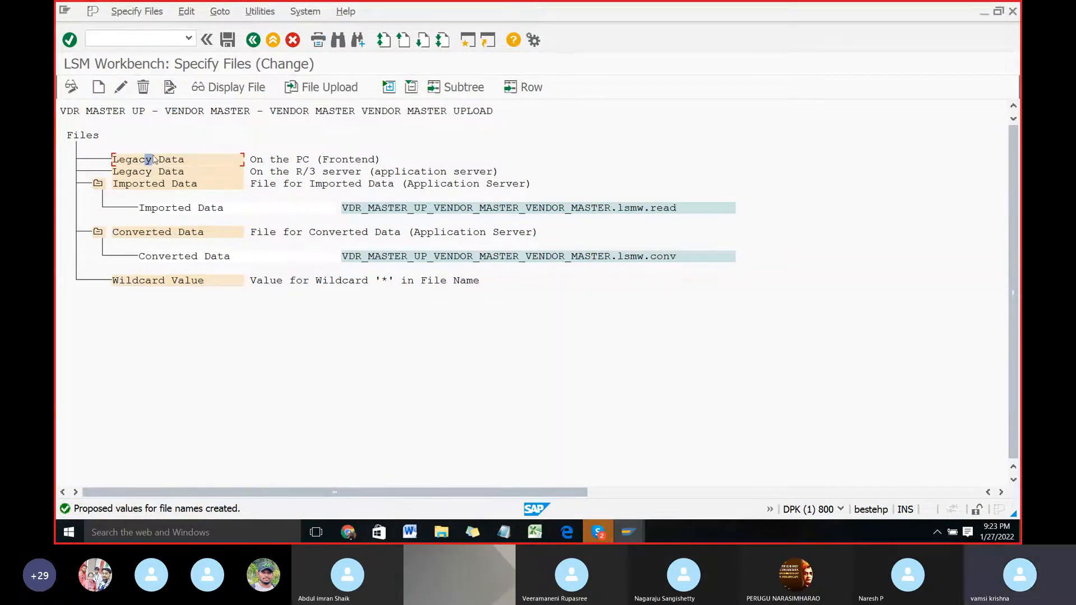
Step: Add an entry for legacy data on the PC and choose the VENDOR UP text file from the Desktop
left_click(99, 88)
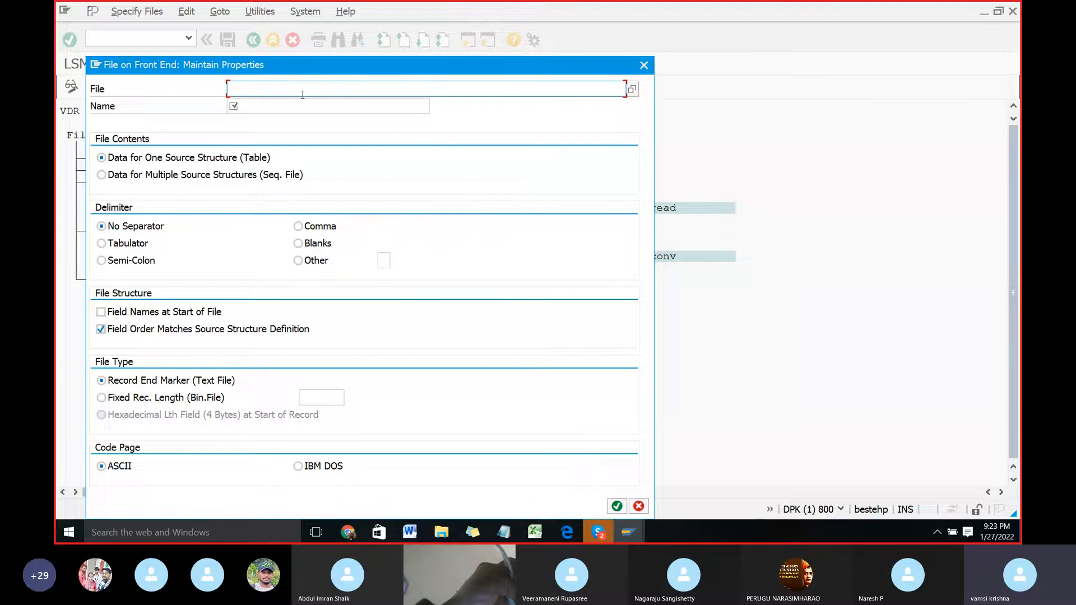
left_click(632, 90)
left_click(120, 166)
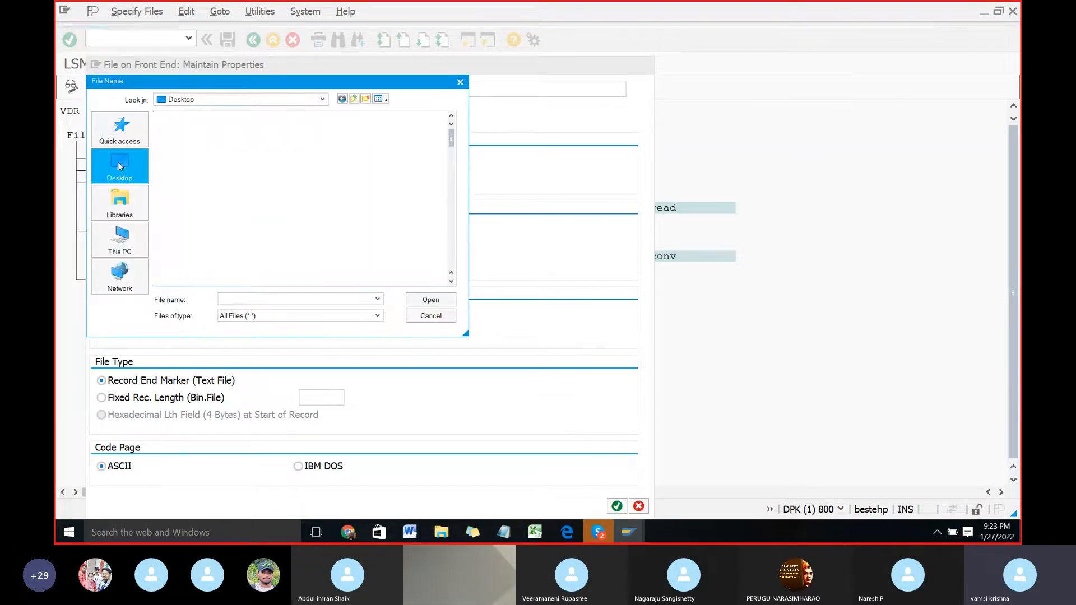
scroll(229, 245, "down", 8)
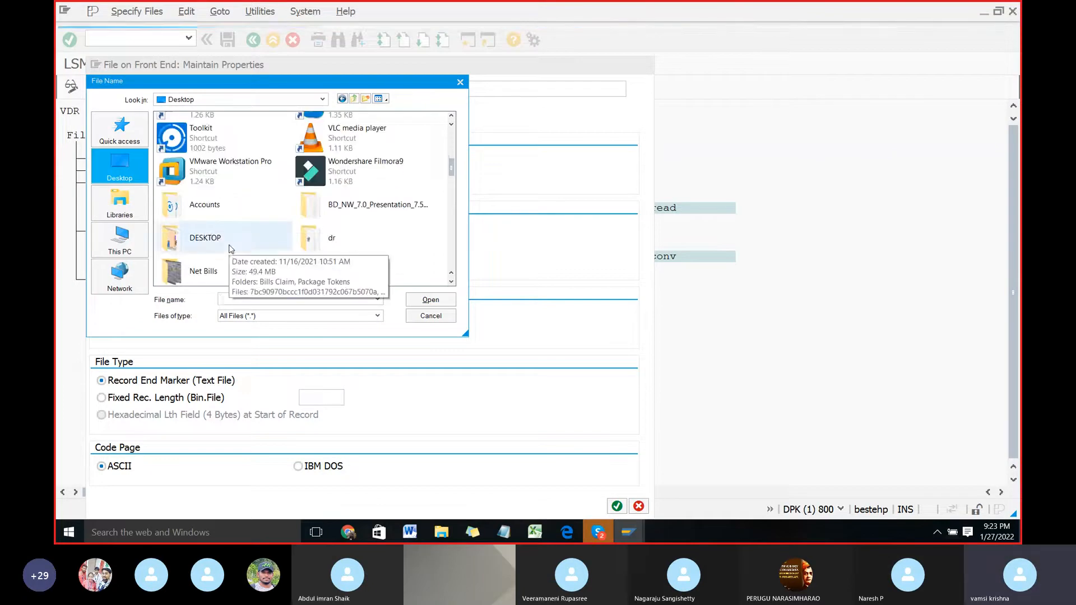
scroll(230, 249, "down", 10)
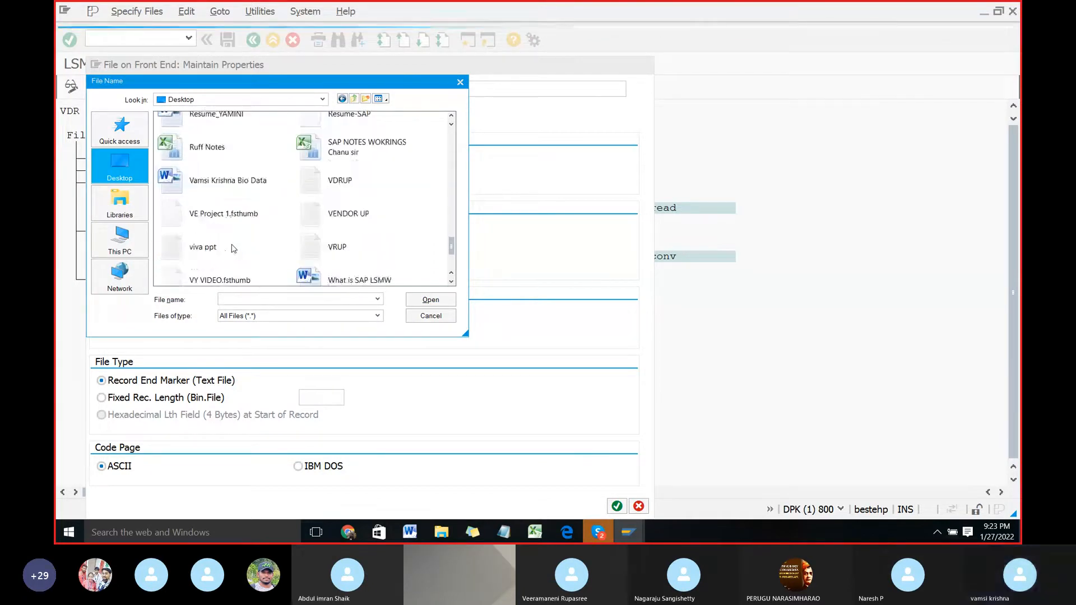
left_click(353, 211)
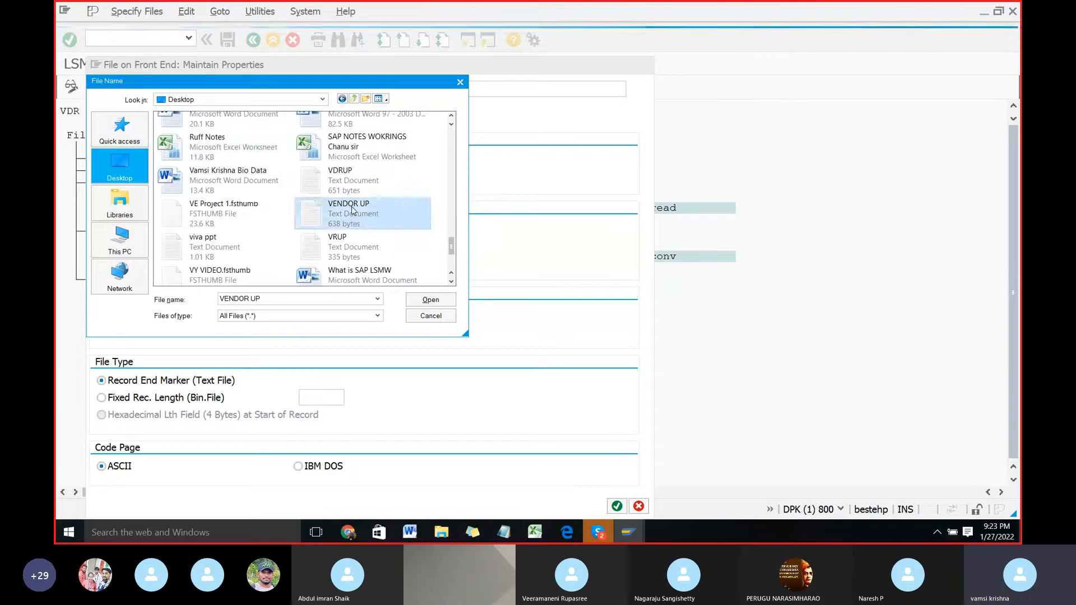
left_click(431, 301)
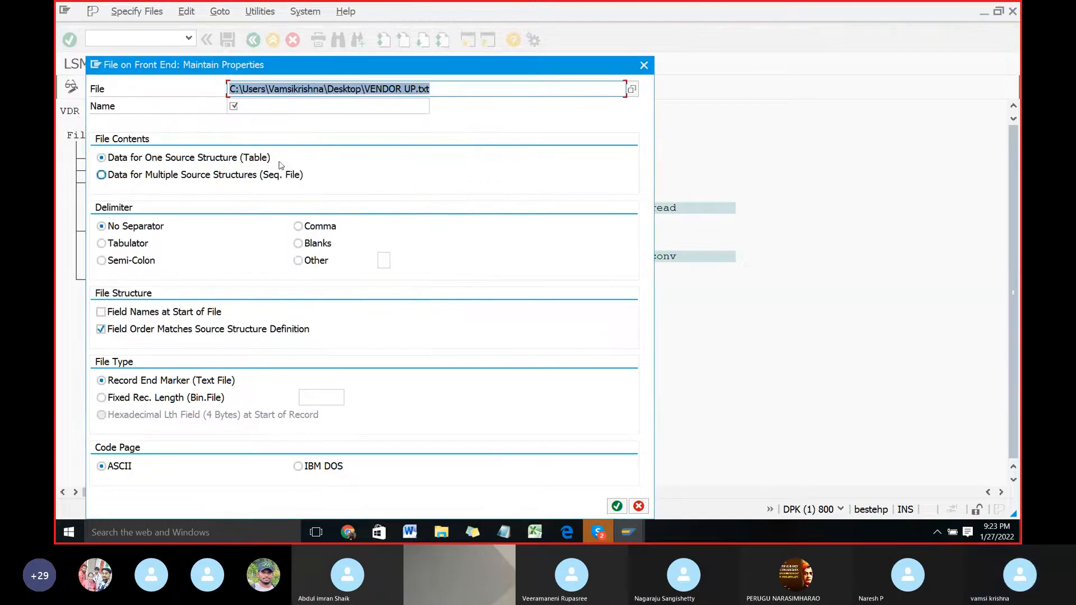
Step: Name the file entry VENDOR MASTER UPLOAD, set its delimiter to Tabulator, and confirm the file properties
left_click(264, 106)
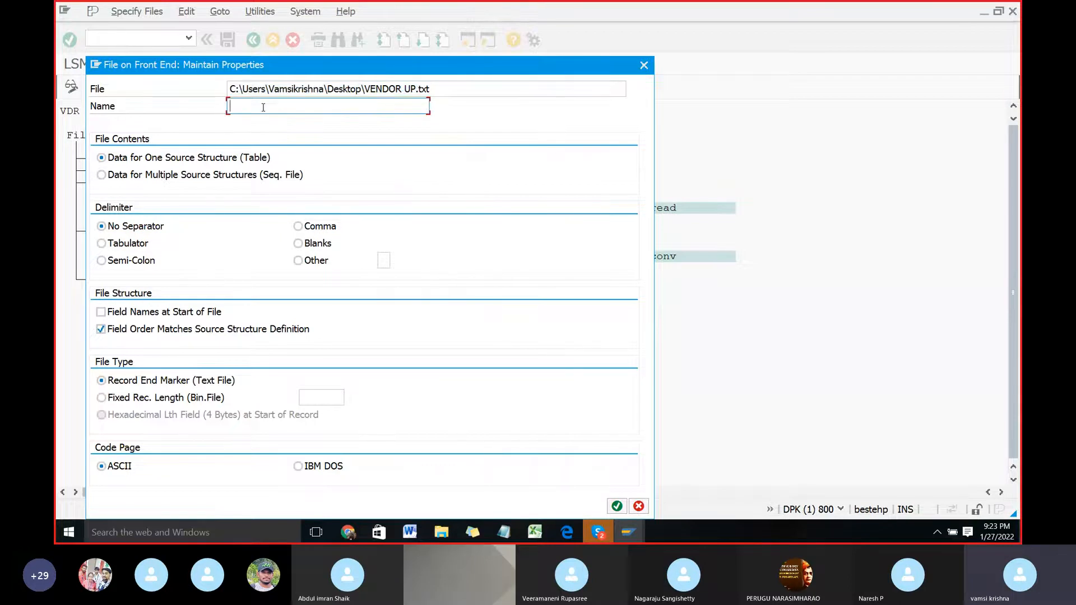
type("VEN")
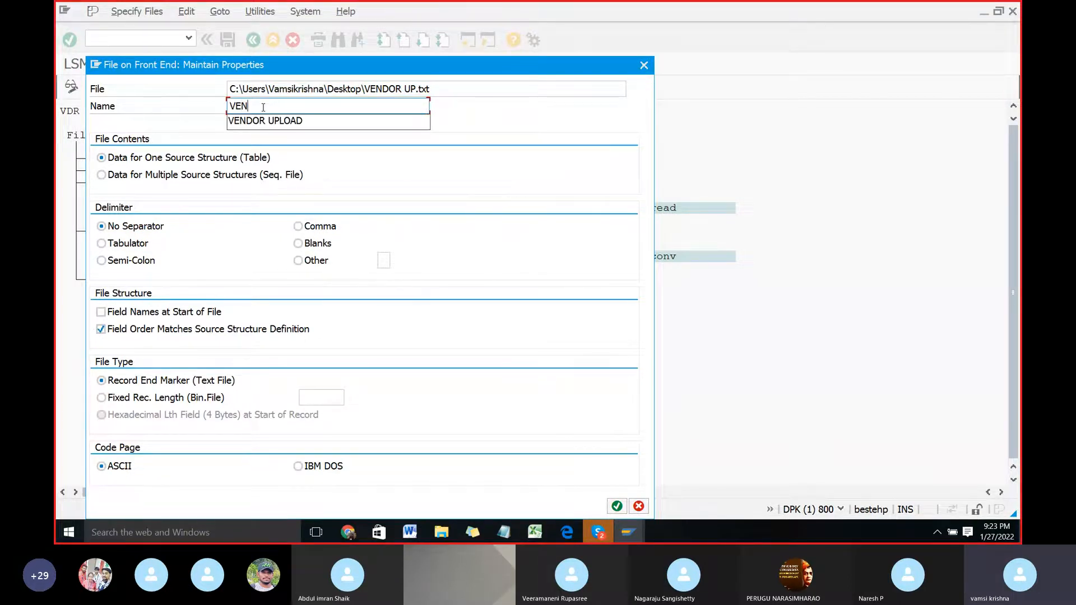
type("DOR MAS")
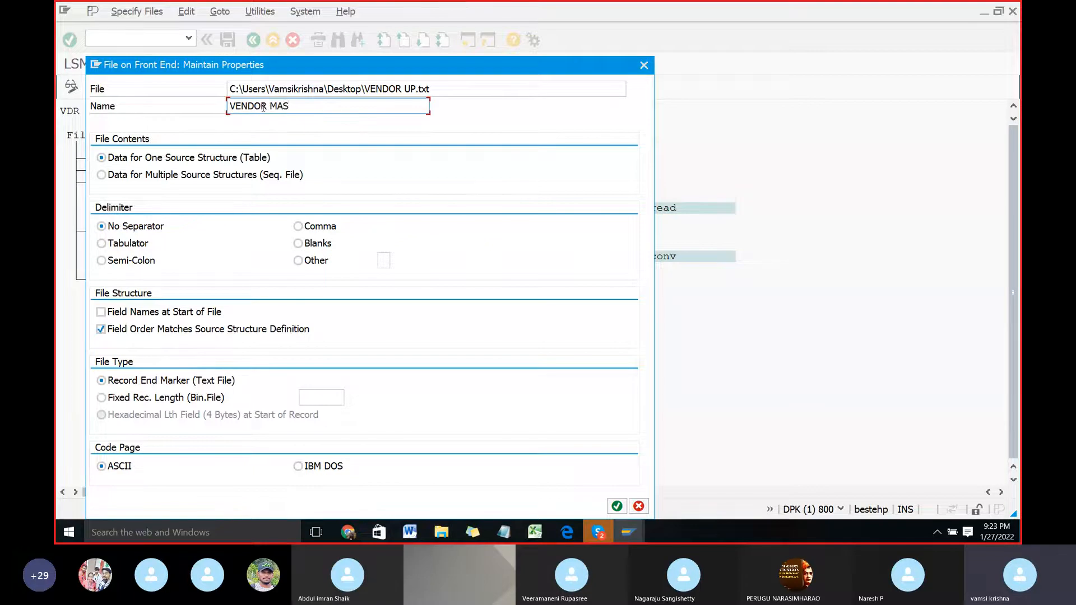
type("TER UPLOAD")
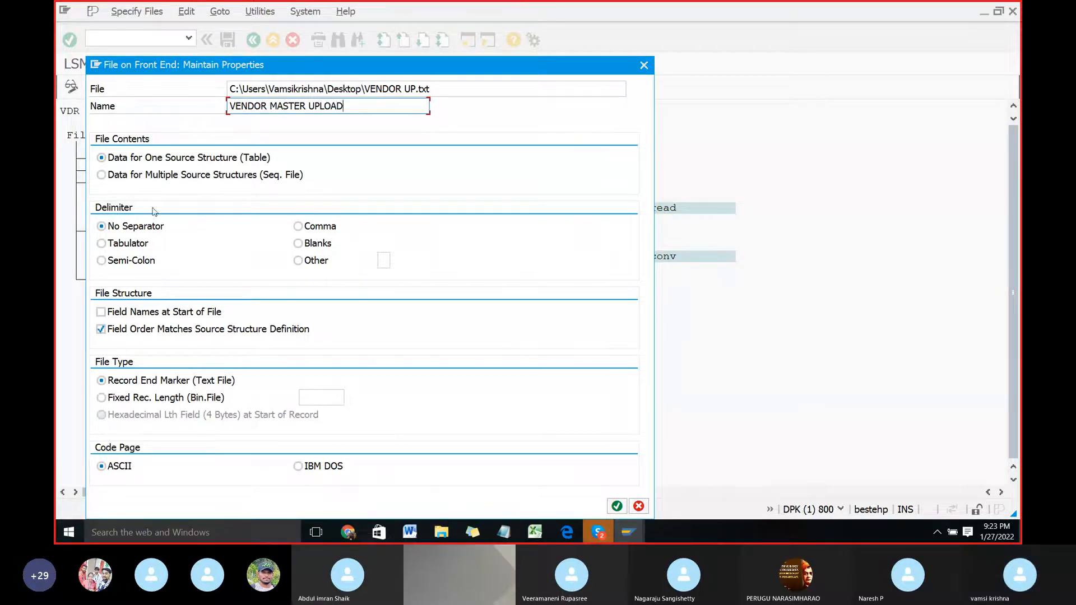
left_click(128, 244)
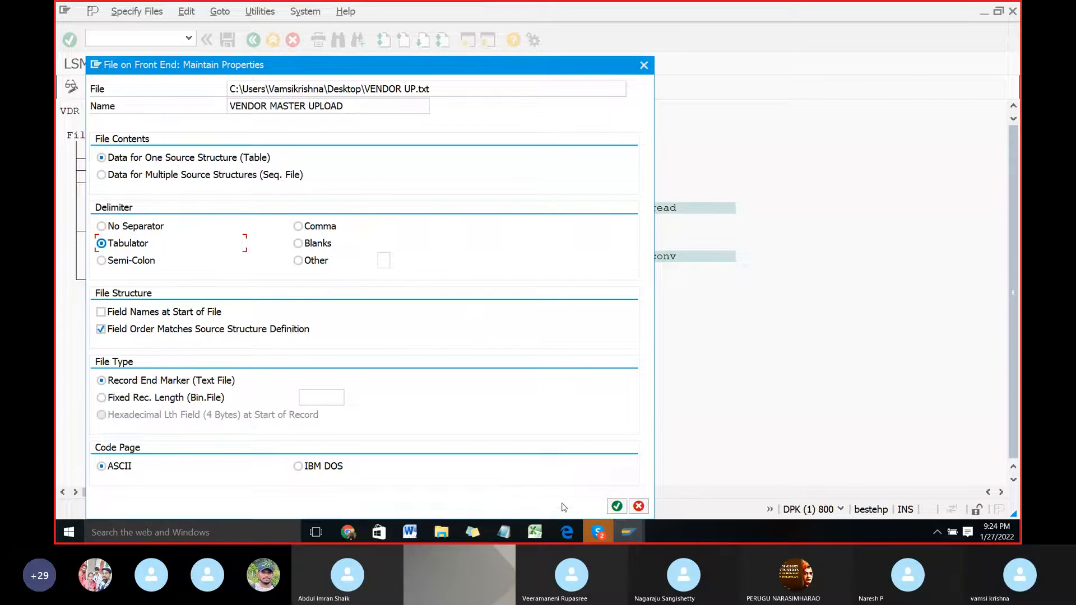
left_click(617, 508)
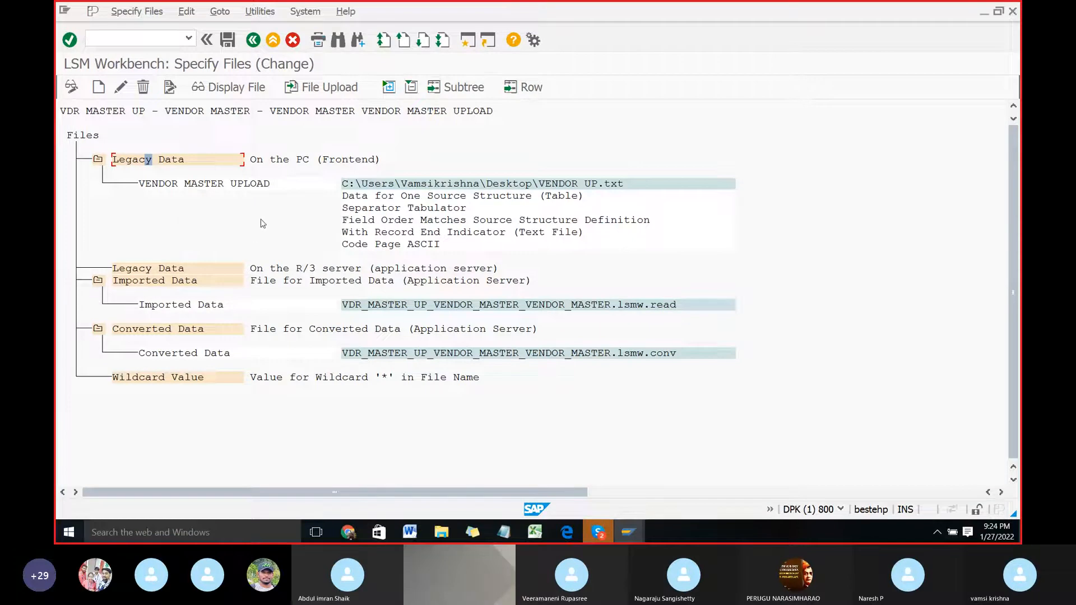
Step: Switch to Word and read the instructions on file properties, saving, and adjusting a converted-data file name that is too long
key("alt+Tab")
scroll(504, 362, "down", 5)
scroll(503, 362, "down", 5)
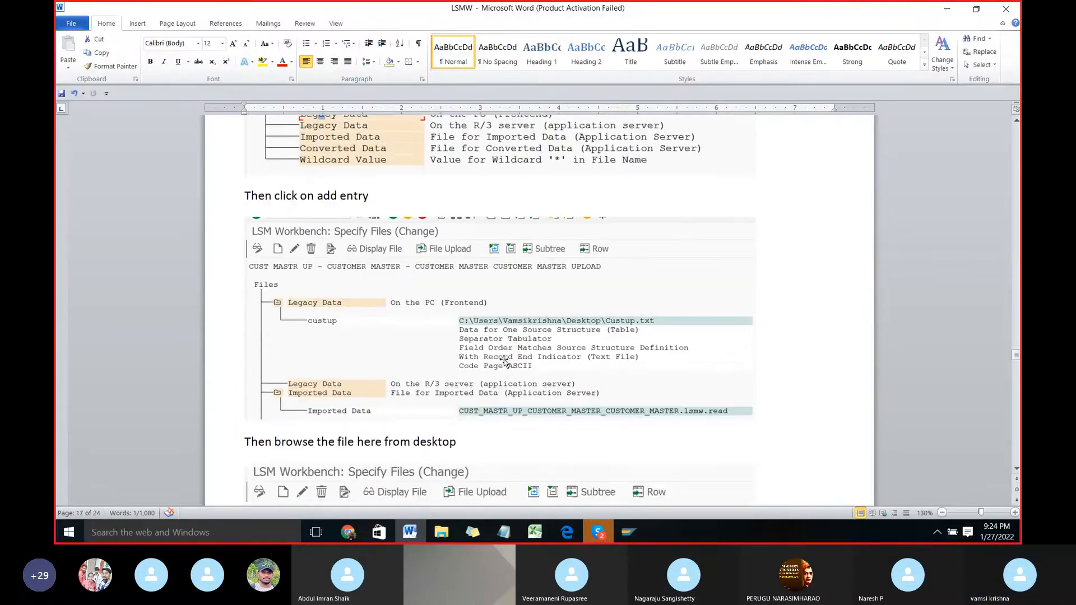
scroll(504, 362, "down", 4)
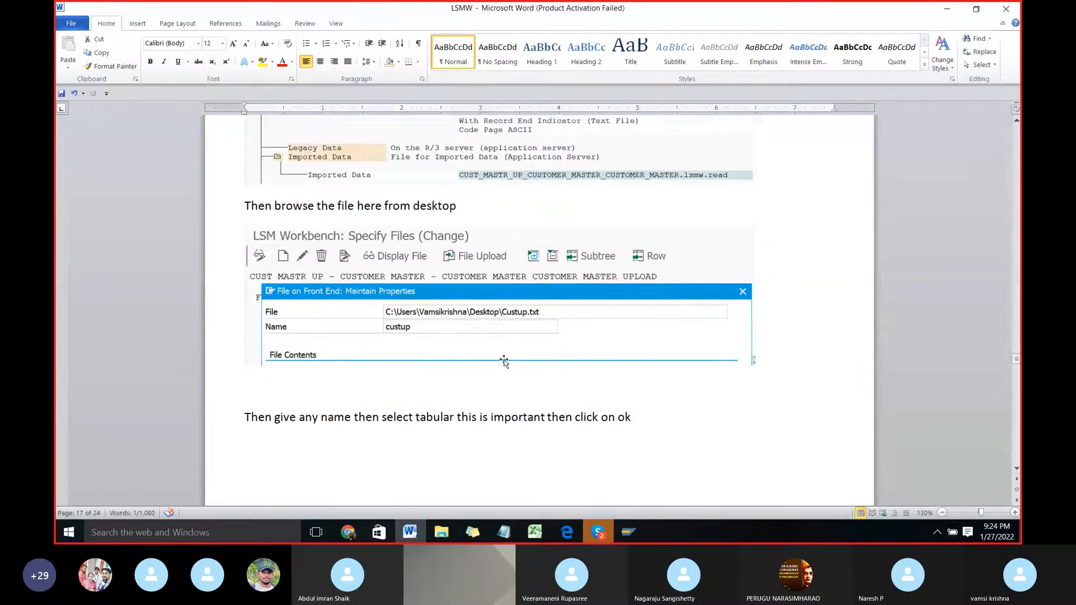
scroll(505, 359, "down", 7)
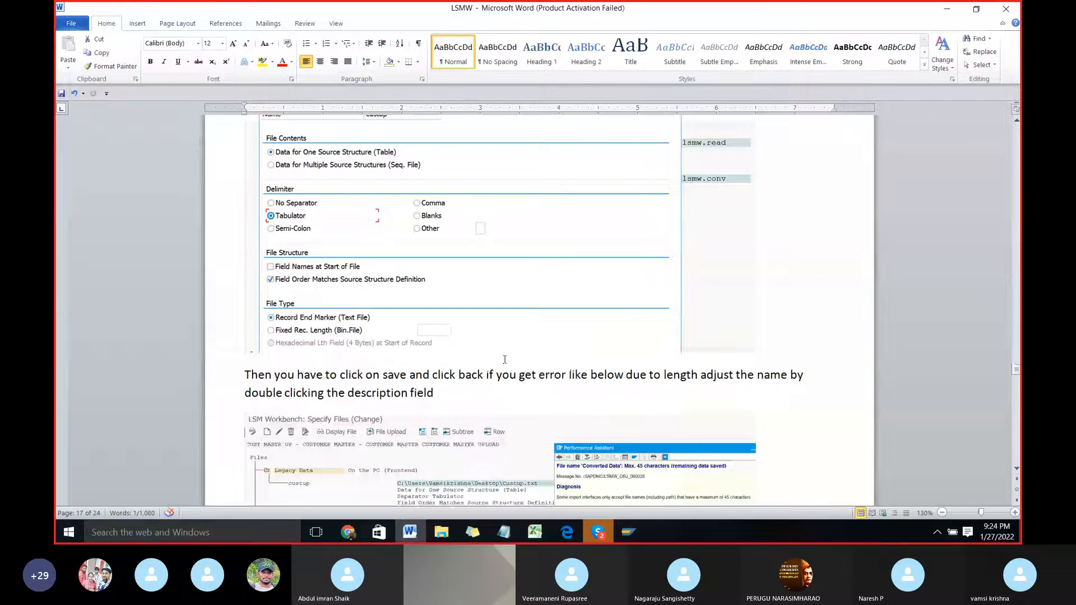
scroll(504, 360, "down", 4)
scroll(504, 362, "down", 1)
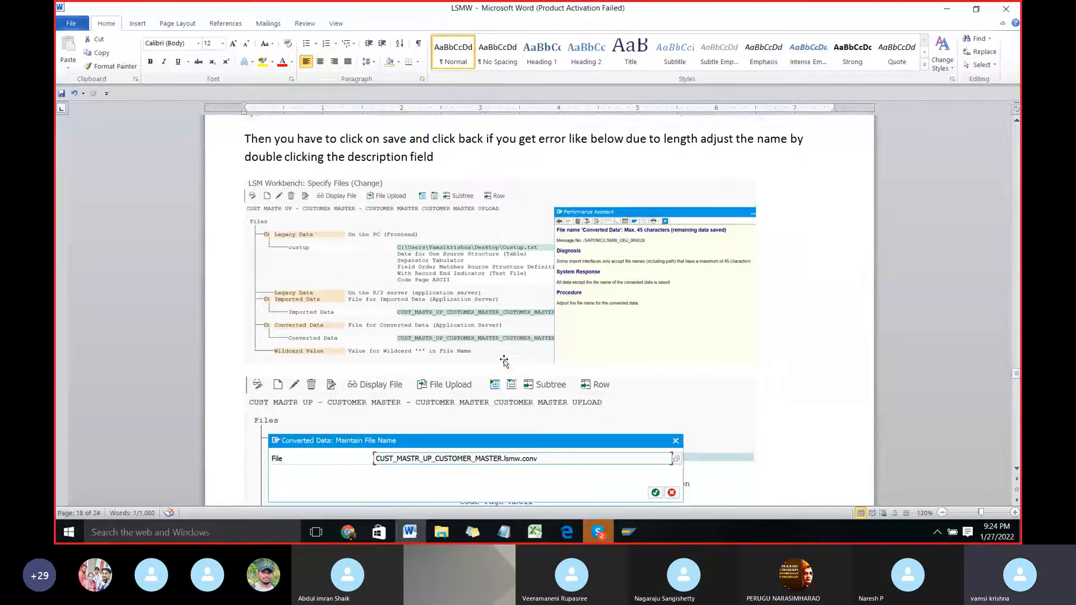
Step: Switch back to SAP, save the file specifications, and open the detailed explanation of the status message
key("alt+Tab")
left_click(228, 40)
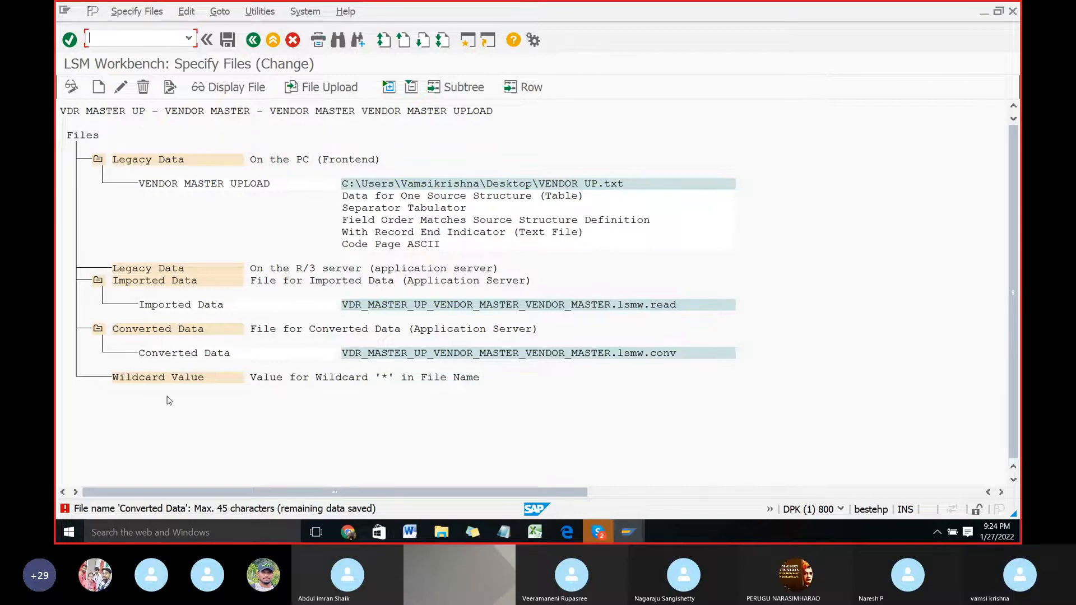
double_click(218, 509)
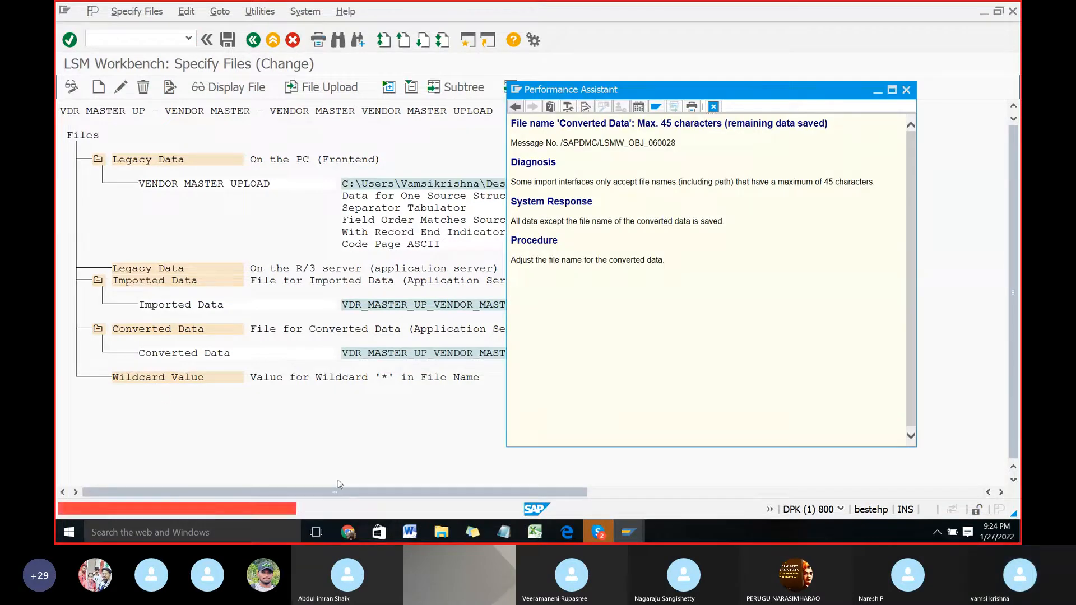
Step: Close the message help, shorten the converted-data file name to VDR_MASTER_UP_VENDOR_MASTER.lsmw.conv, save, and return to the process steps
left_click(906, 90)
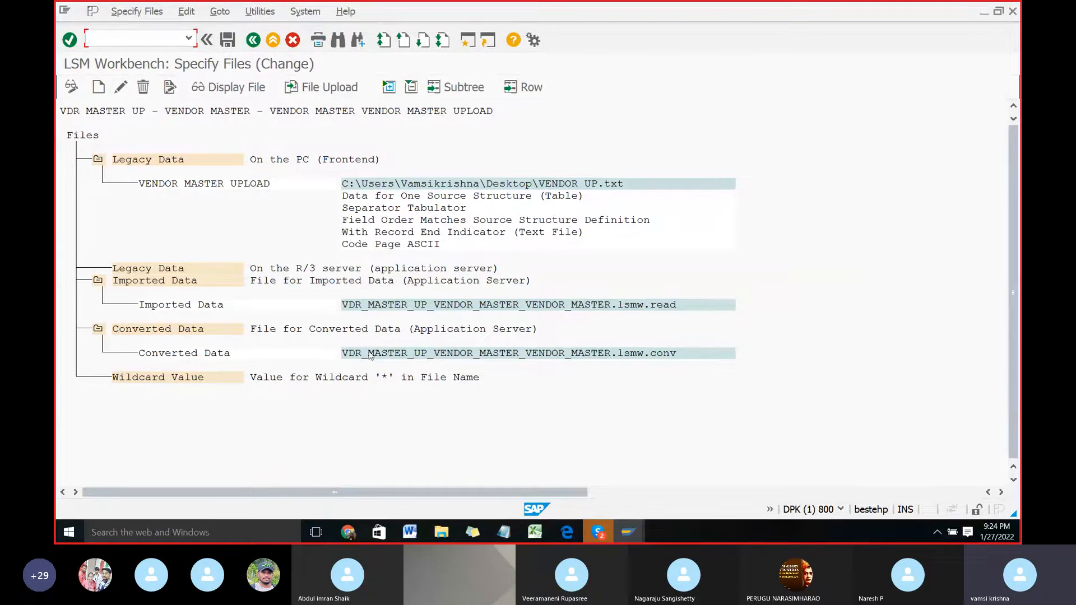
double_click(471, 353)
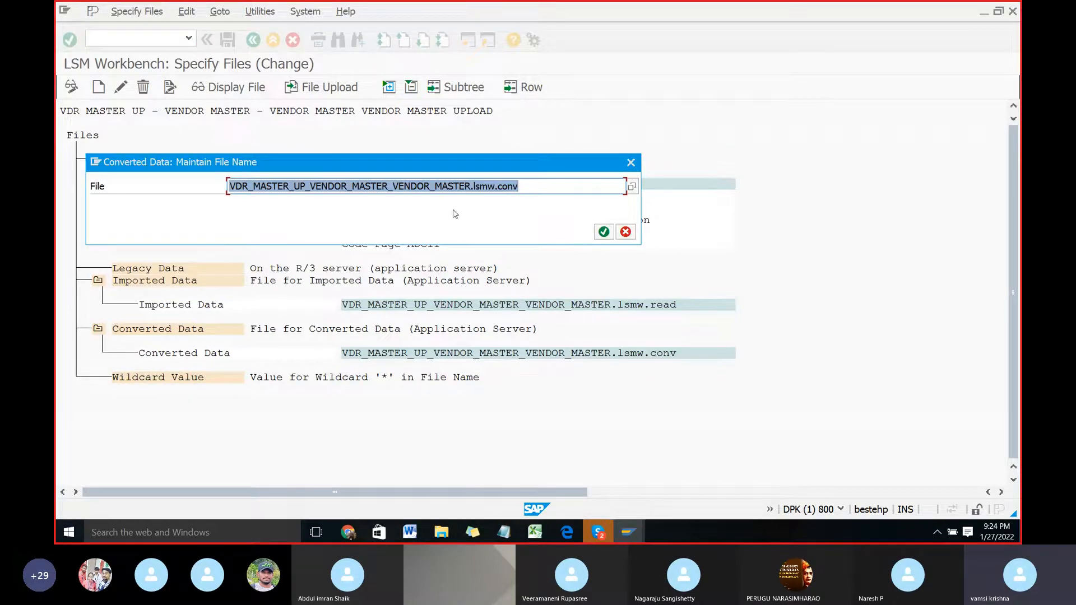
left_click_drag(470, 186, 389, 185)
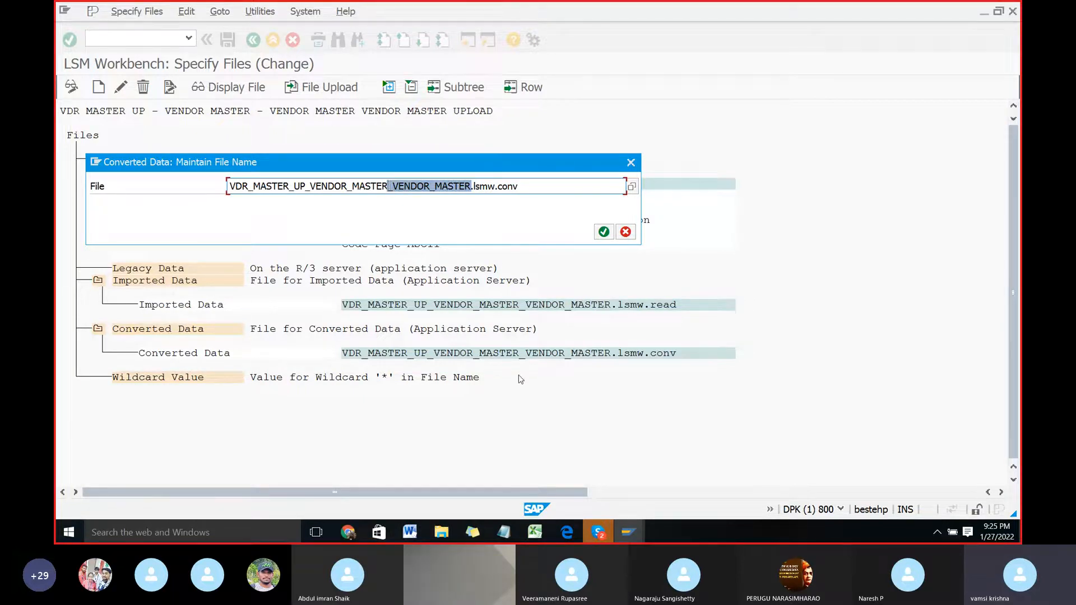
key("Delete")
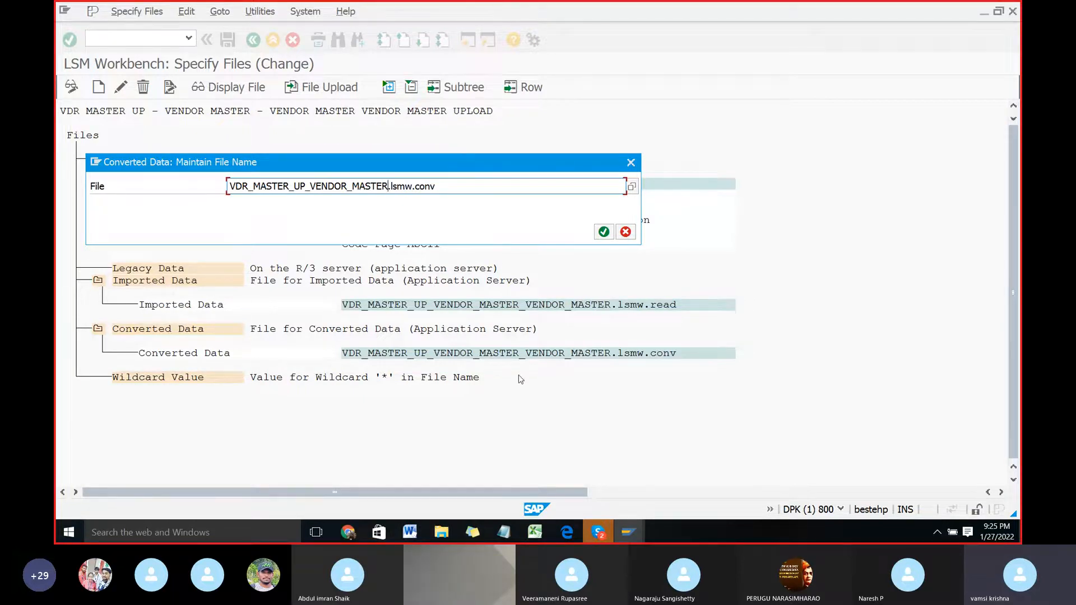
left_click(604, 232)
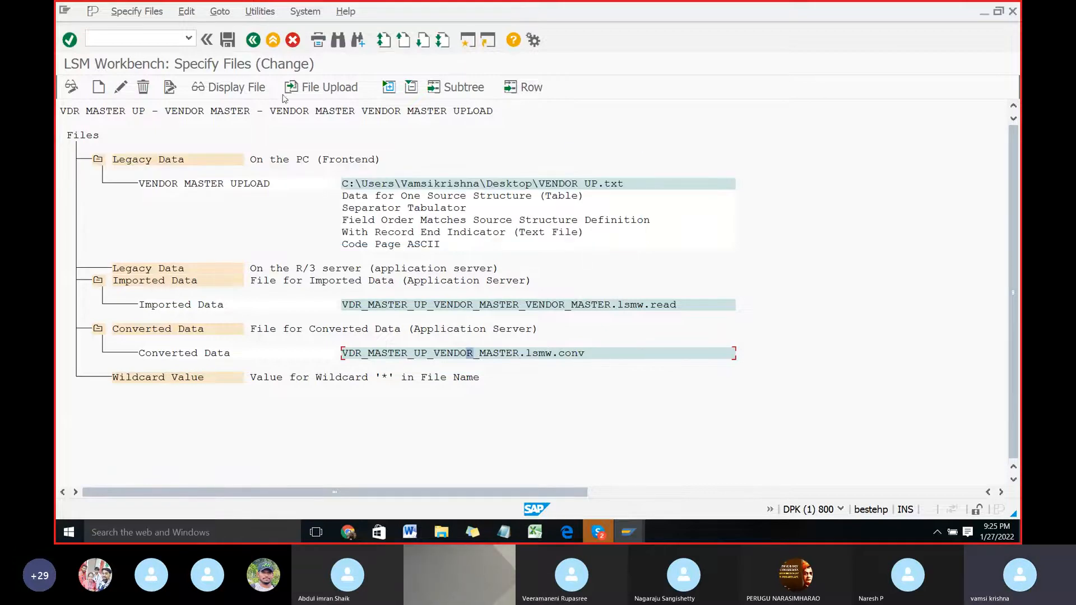
left_click(229, 42)
left_click(249, 42)
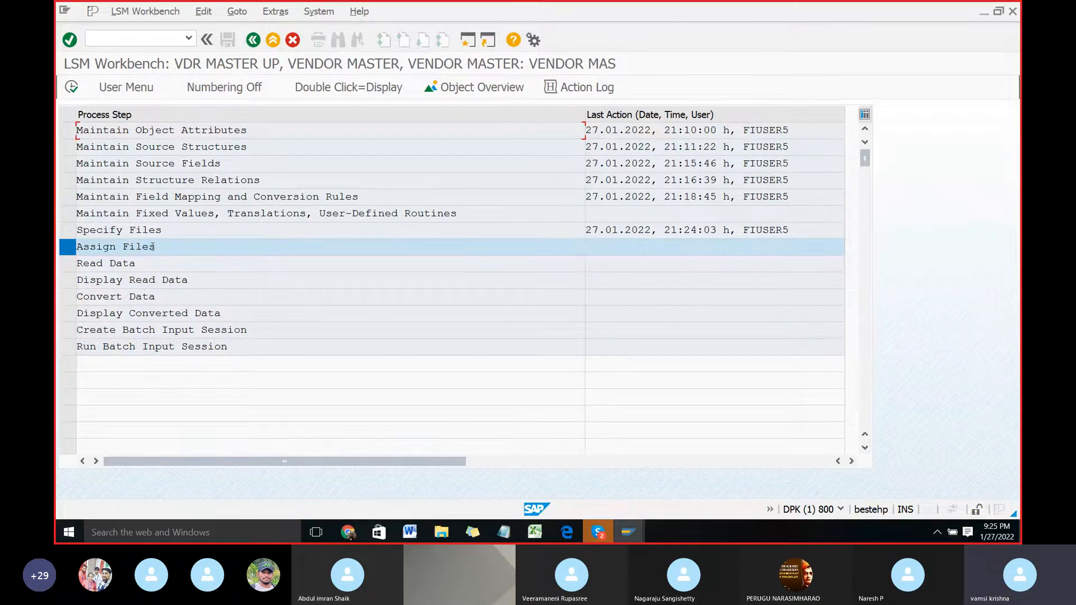
Step: Switch to Word, read the instructions for the Assign Files step, and switch back to SAP
key("alt+Tab")
scroll(390, 380, "down", 8)
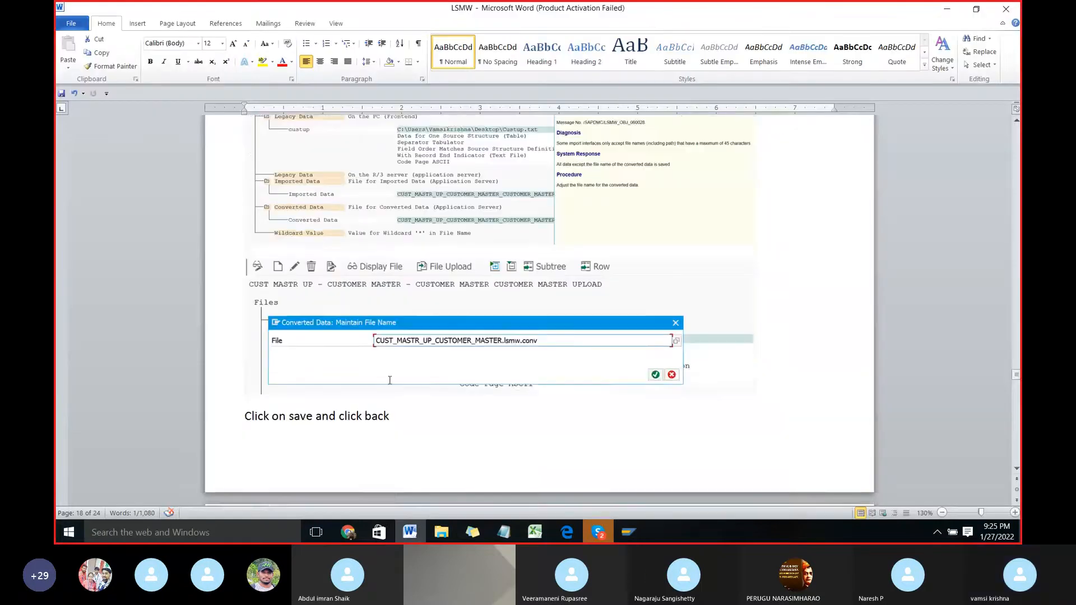
scroll(390, 381, "down", 4)
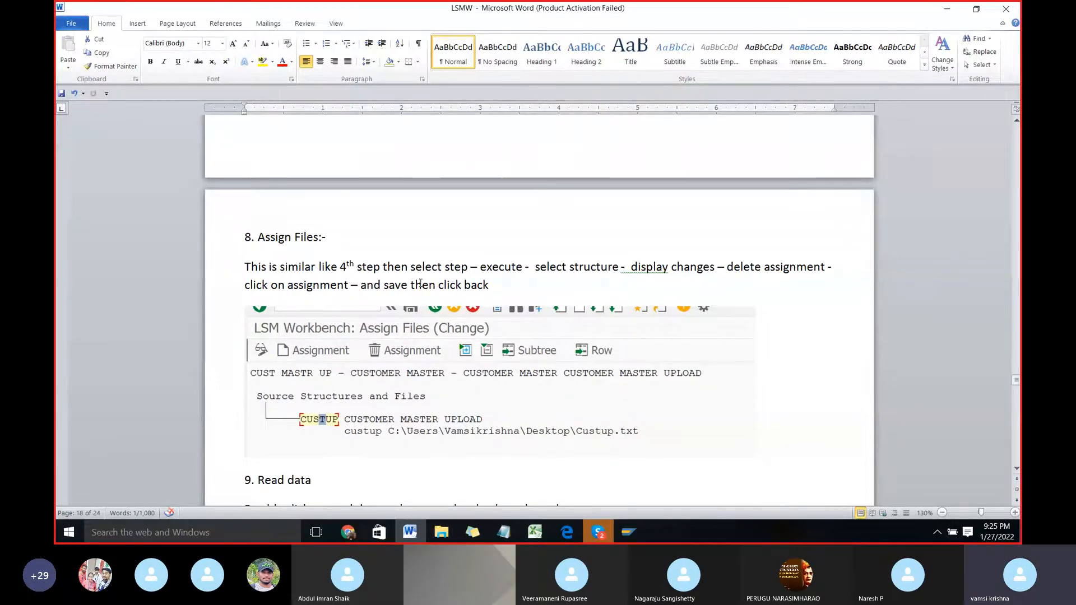
key("alt+Tab")
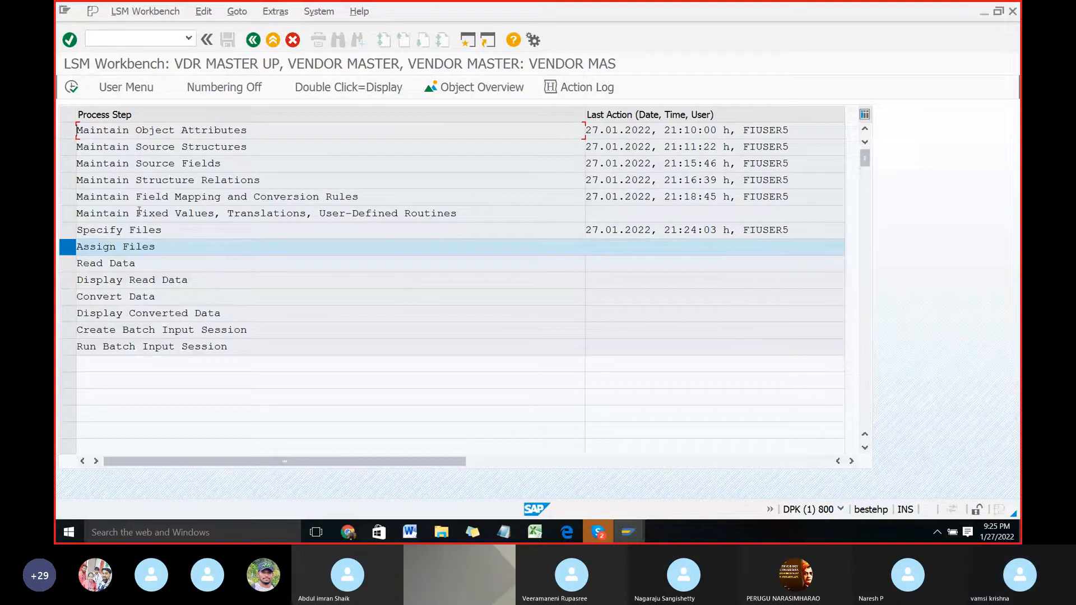
key("alt+Tab")
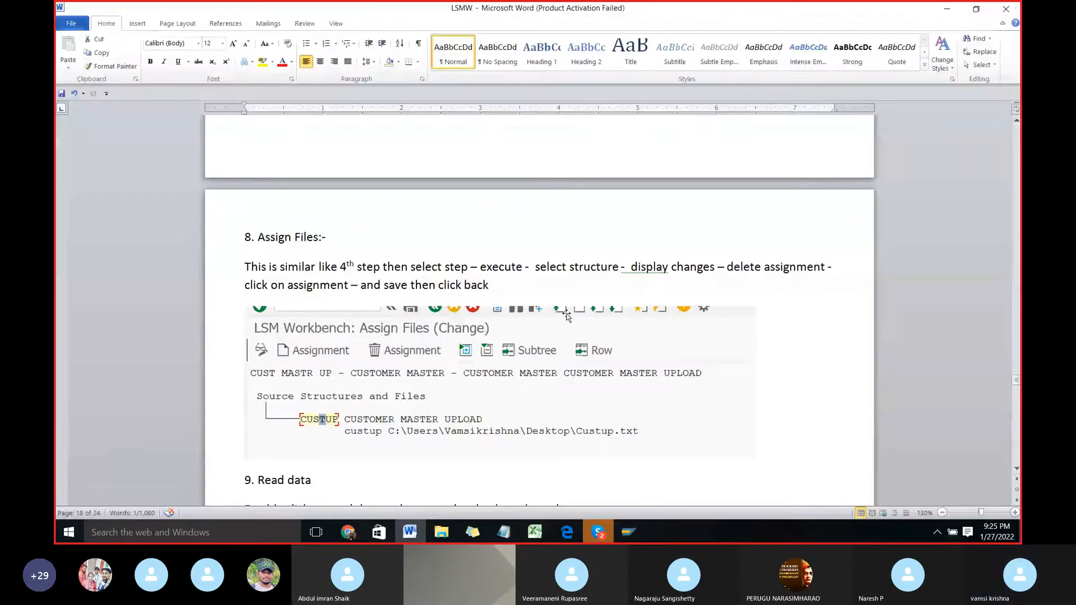
key("alt+Tab")
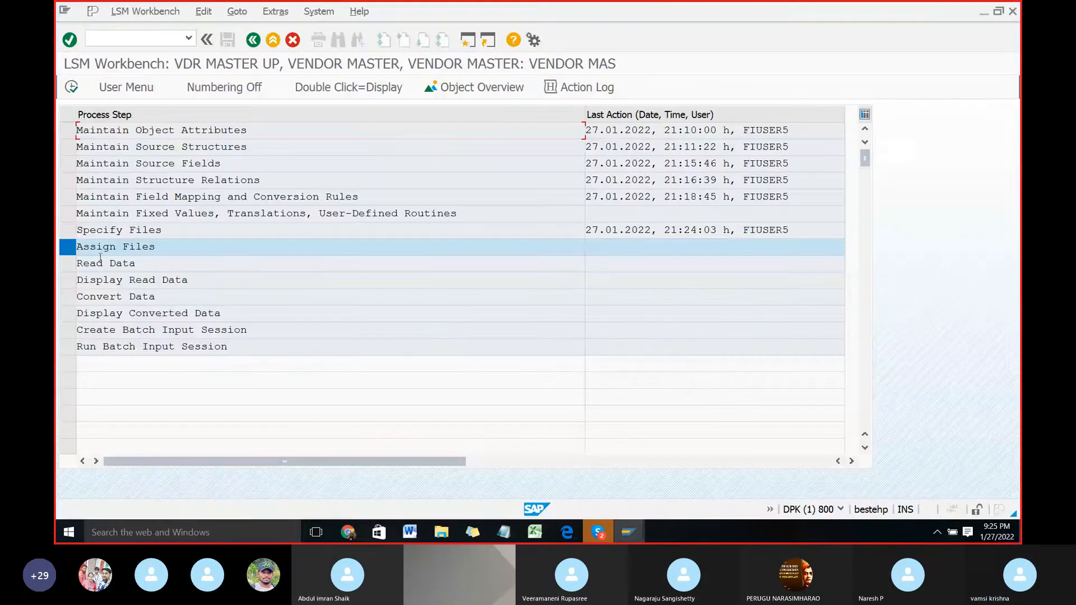
Step: Open the Assign Files step in change mode and try to delete the existing file assignment
left_click(72, 88)
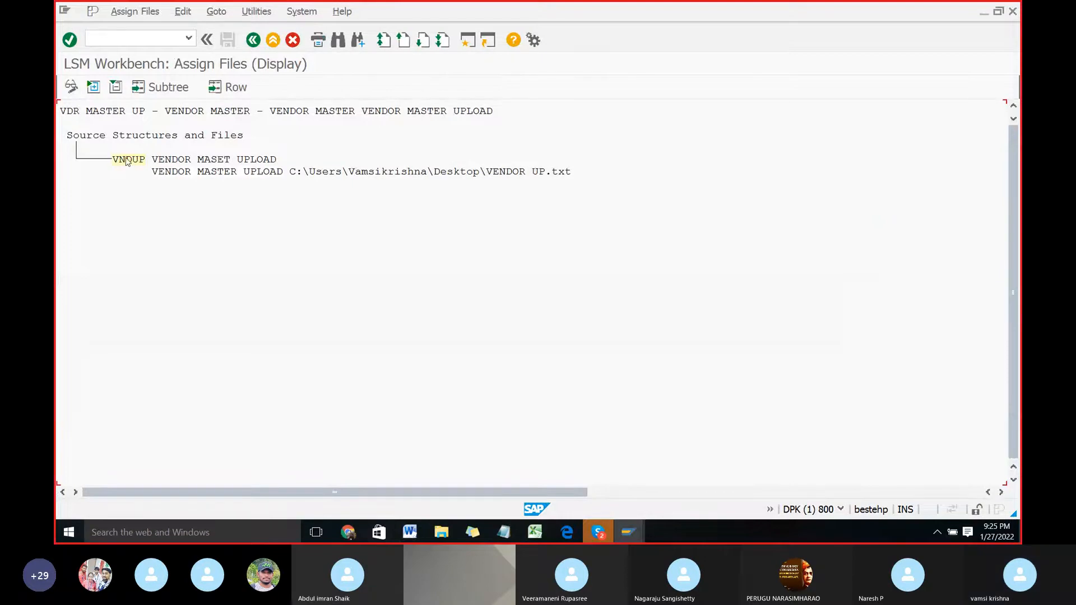
left_click(70, 87)
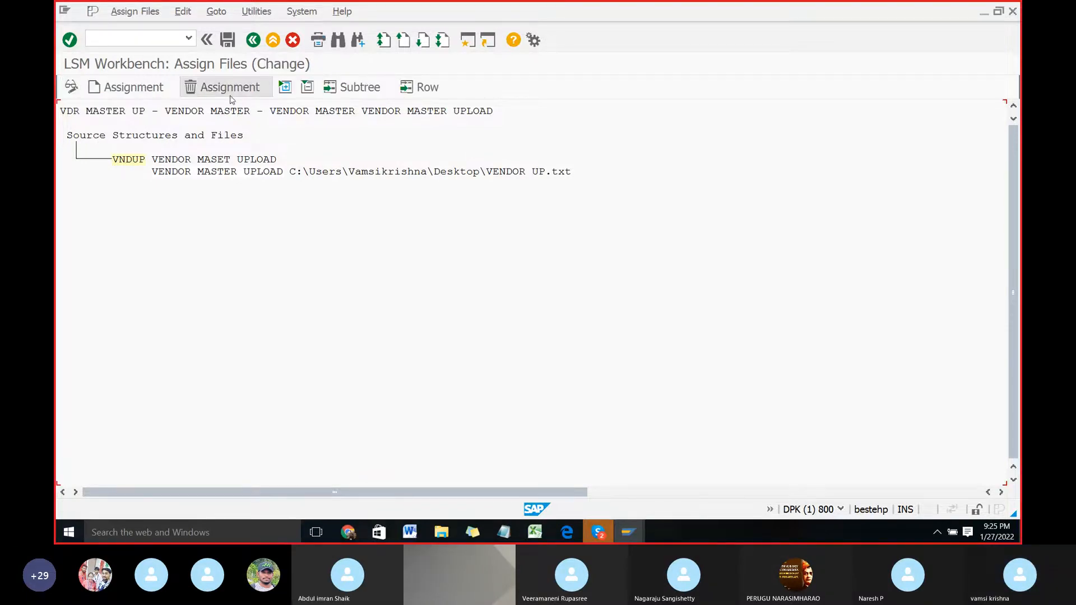
left_click(213, 90)
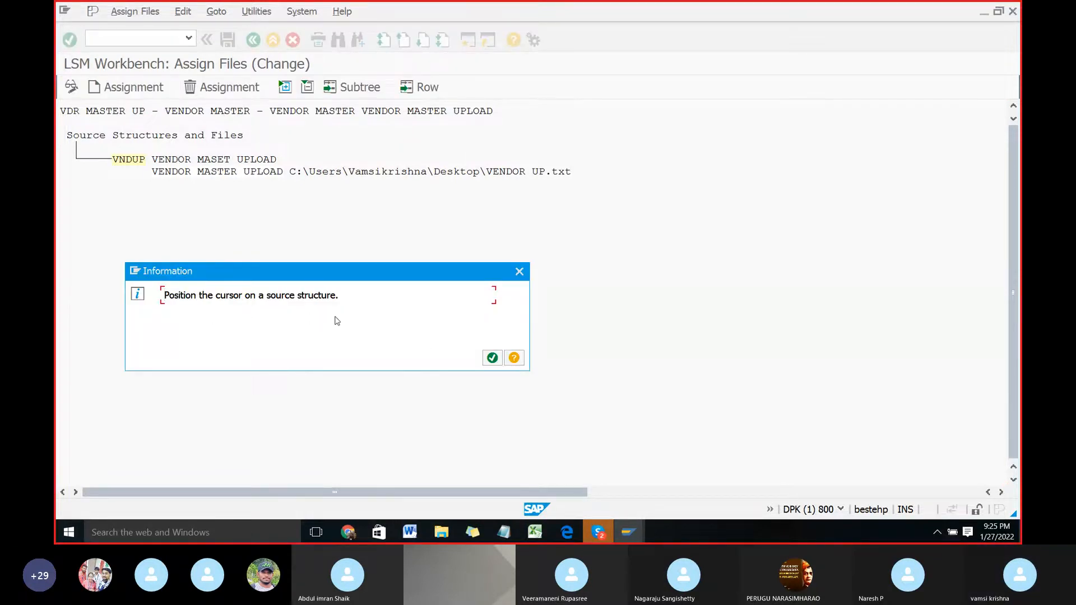
left_click(492, 358)
Step: Select the source structure VNDUP in change mode and delete its file assignment
left_click(130, 161)
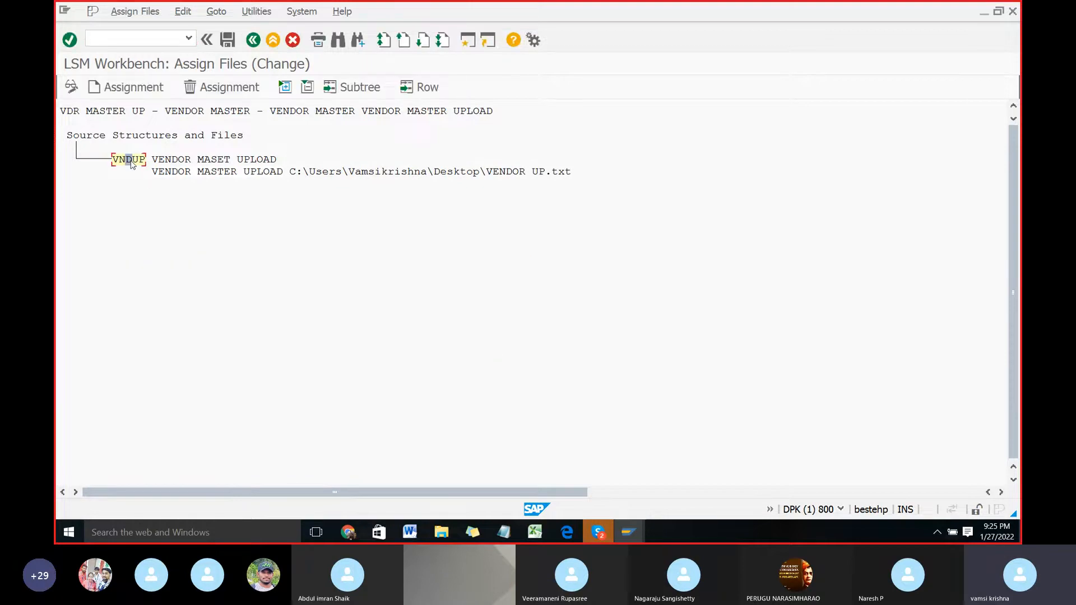
left_click(72, 89)
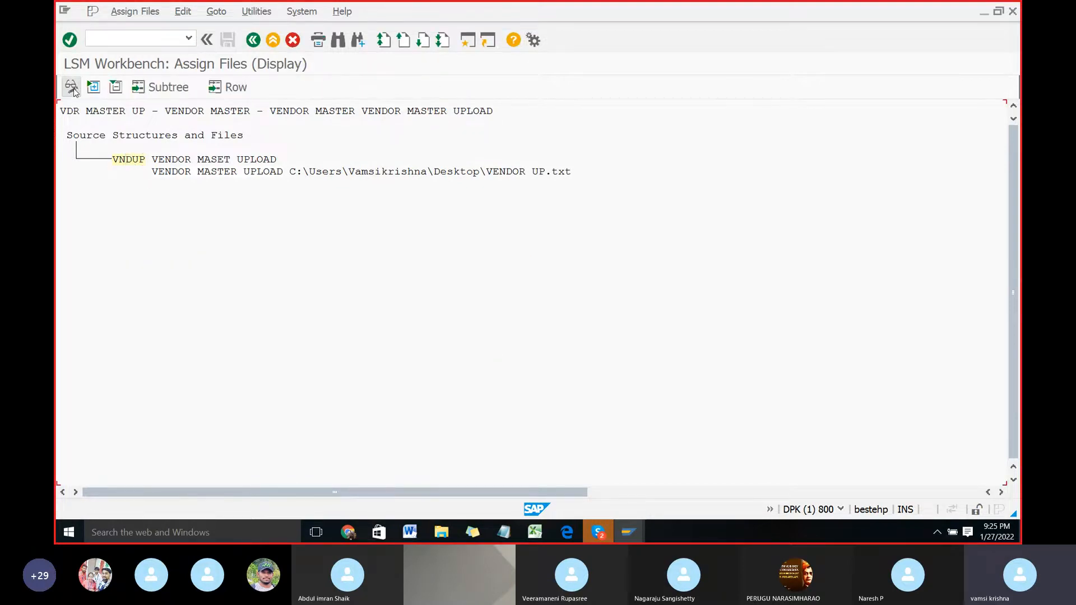
left_click(120, 160)
left_click(71, 88)
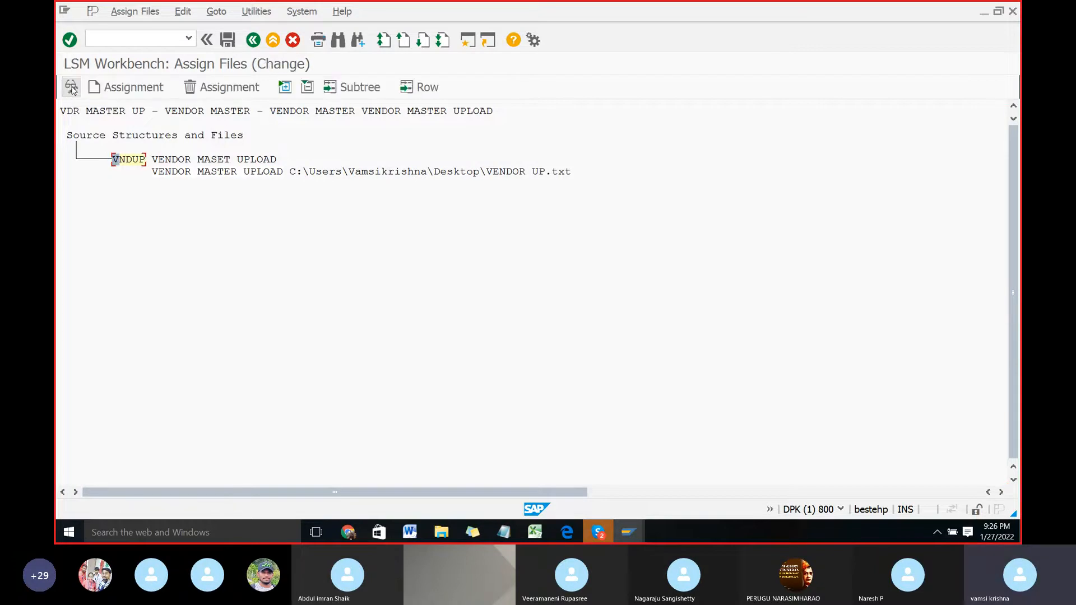
left_click(233, 89)
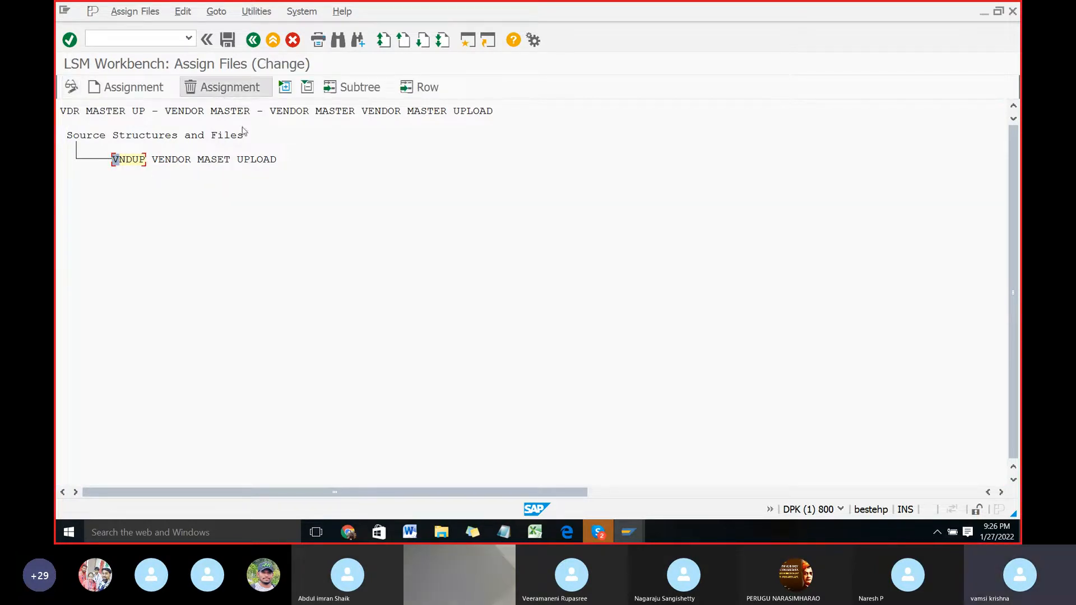
Step: Assign the VENDOR MASTER UPLOAD file to VNDUP again, save, and return to the process steps
left_click(129, 89)
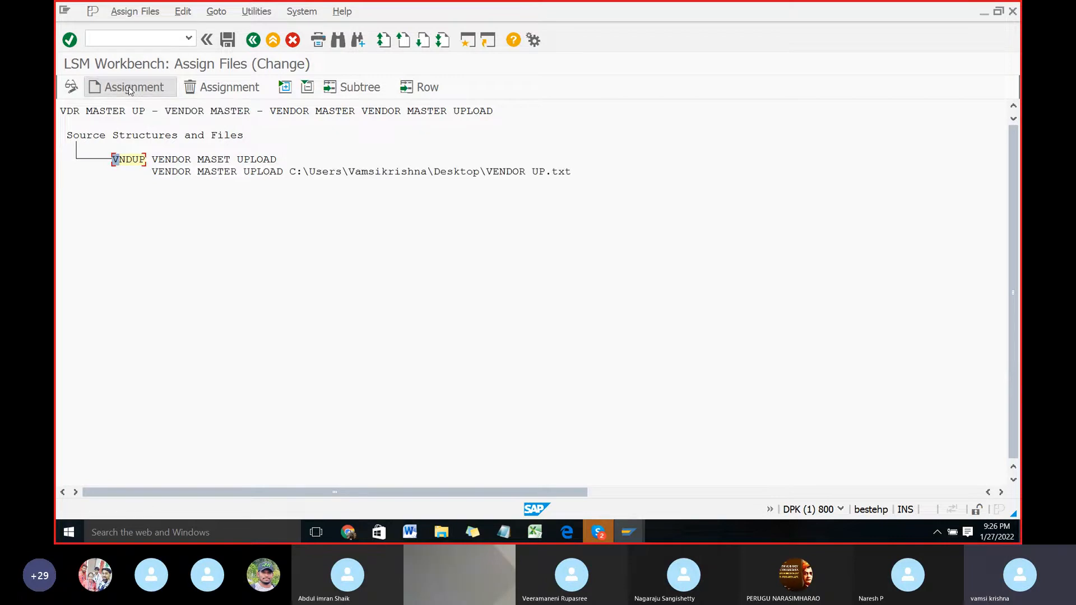
left_click(228, 40)
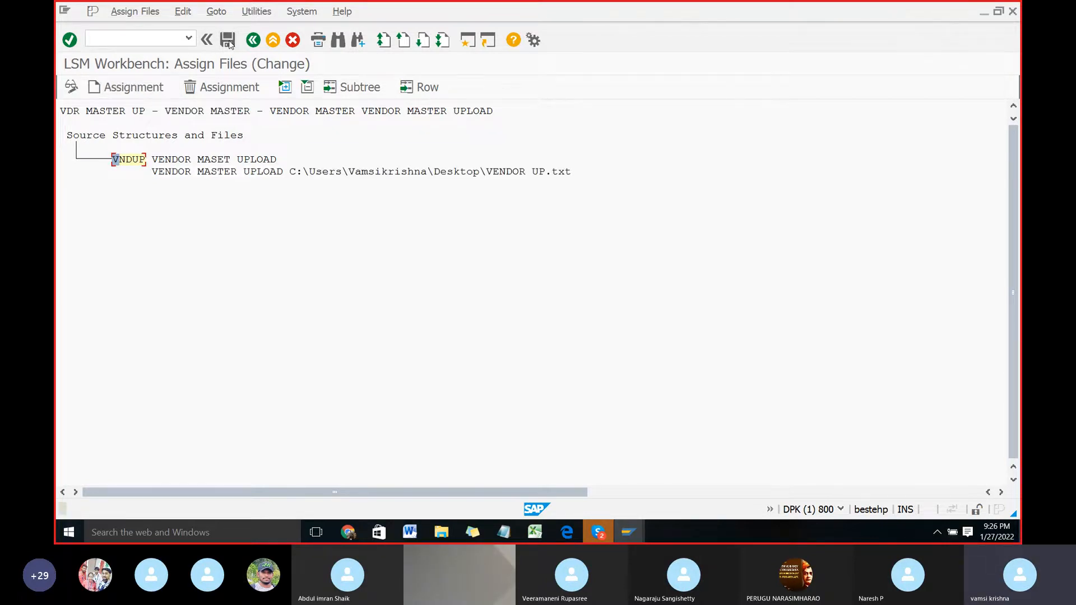
left_click(251, 42)
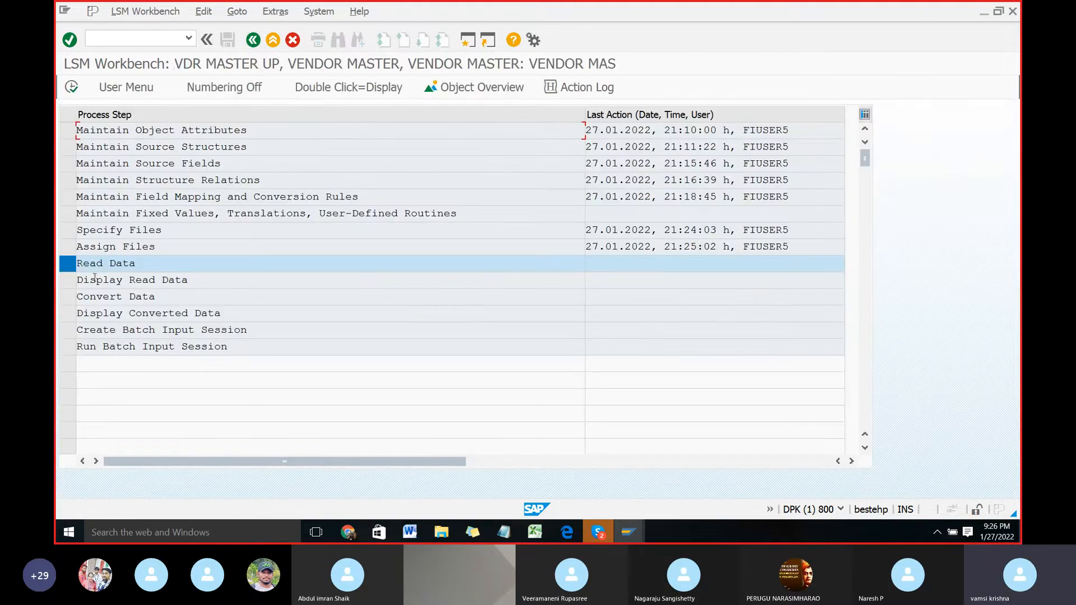
Step: Switch to Word, read the instructions for the Read Data step, and switch back to SAP
key("alt+Tab")
scroll(170, 303, "down", 4)
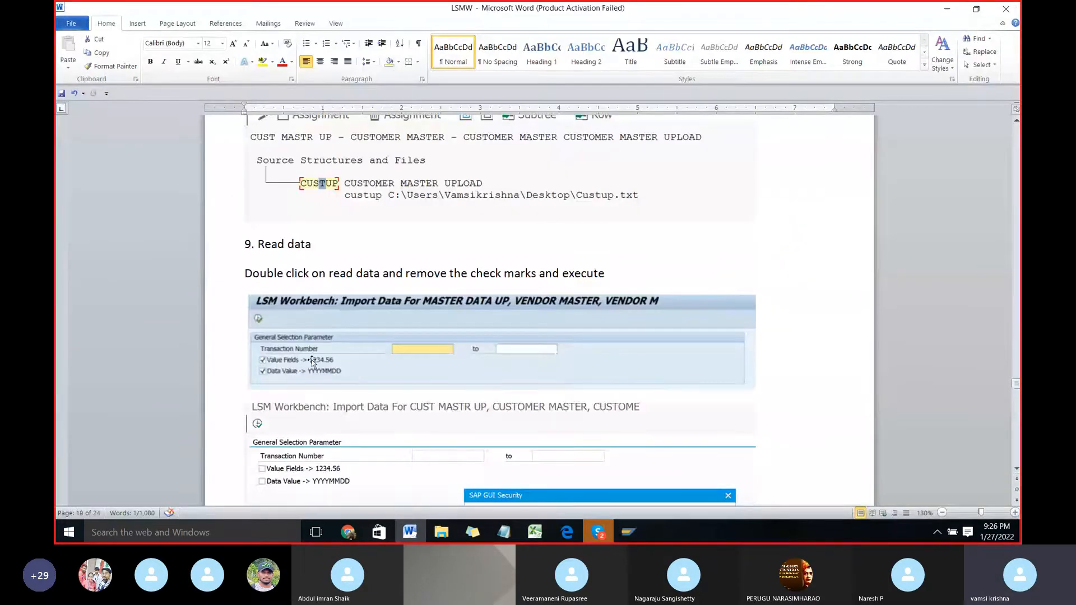
scroll(311, 355, "down", 2)
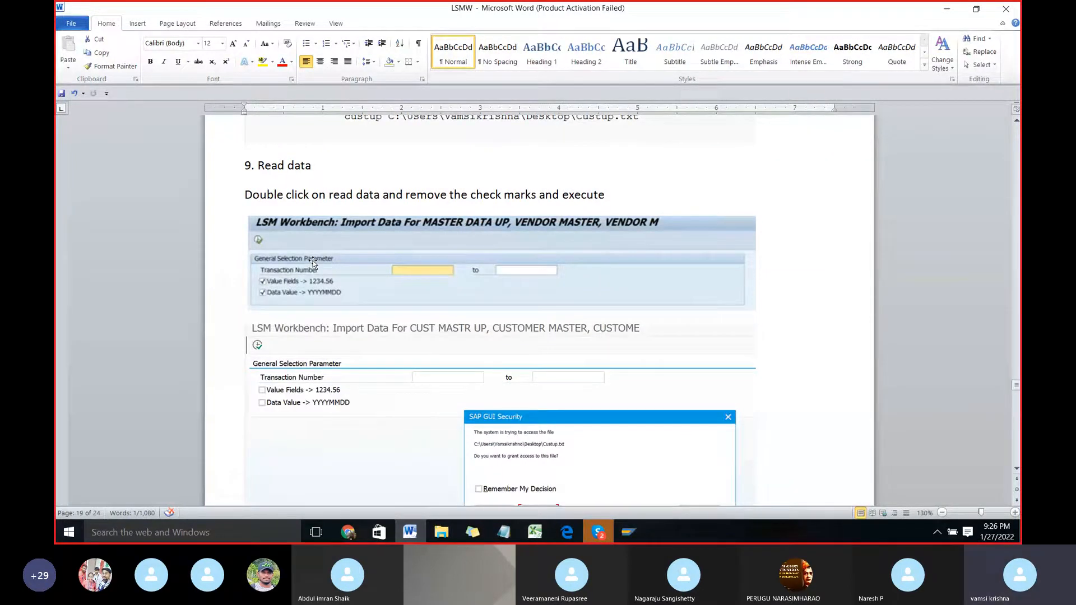
key("alt+Tab")
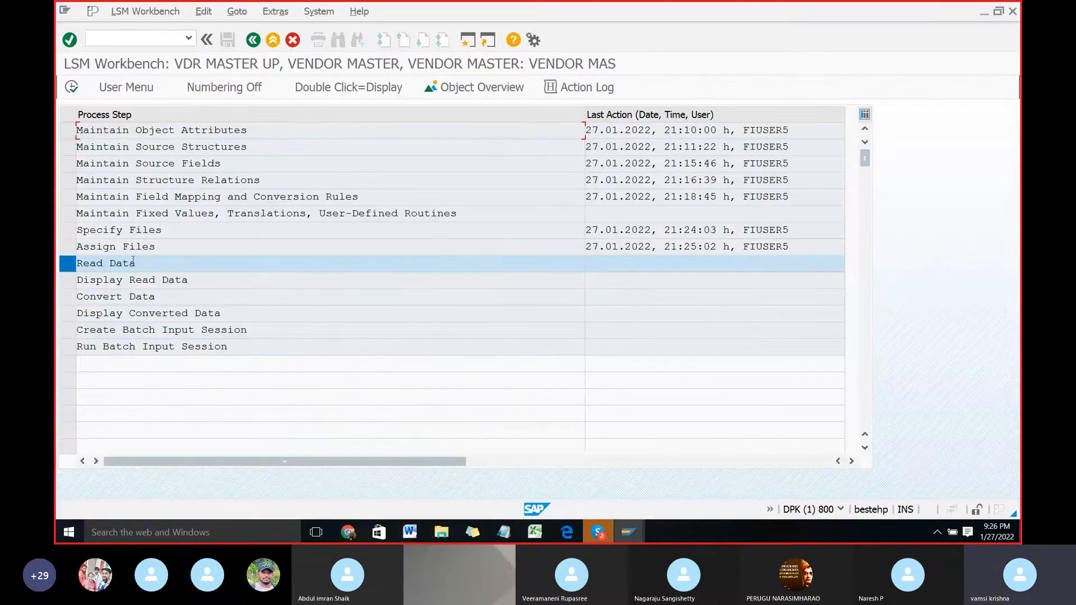
Step: Run Read Data with the Value Fields and Data Value options off, allow access to VENDOR UP.txt, and return to the process steps
double_click(110, 264)
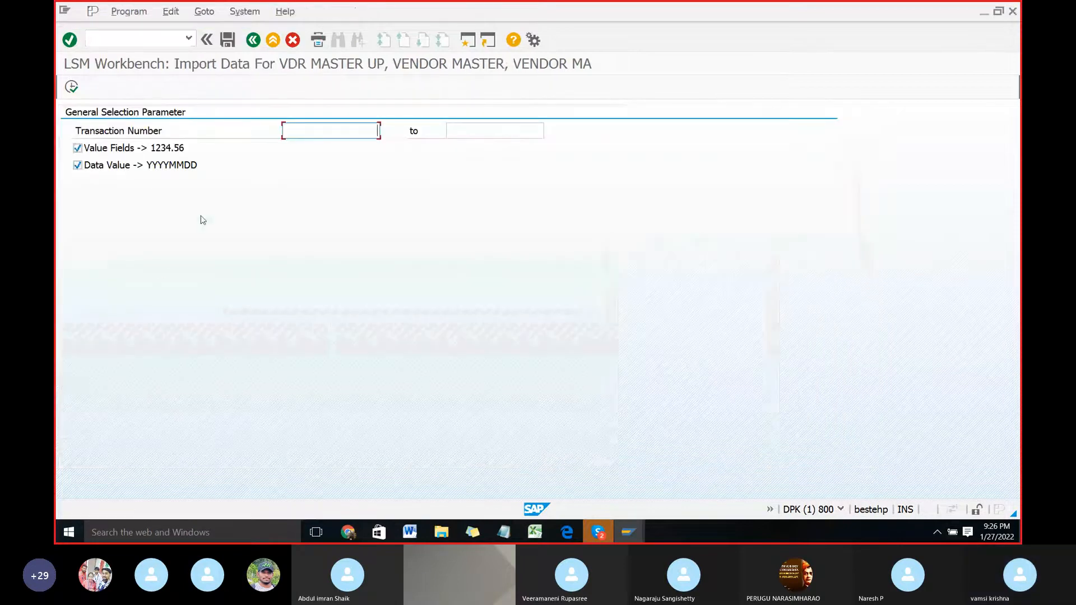
left_click(77, 149)
left_click(77, 166)
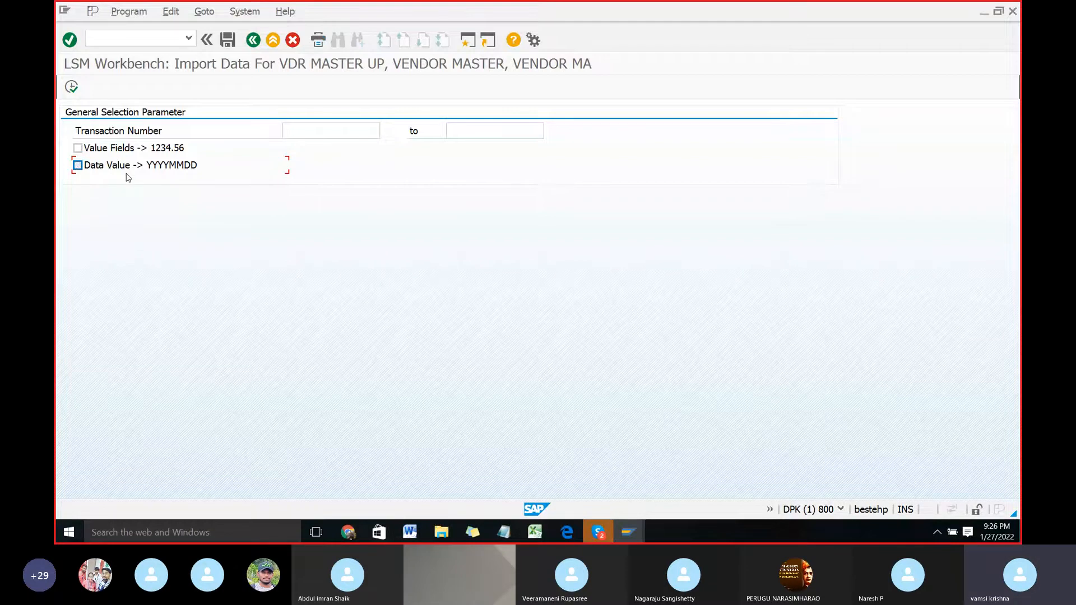
left_click(71, 87)
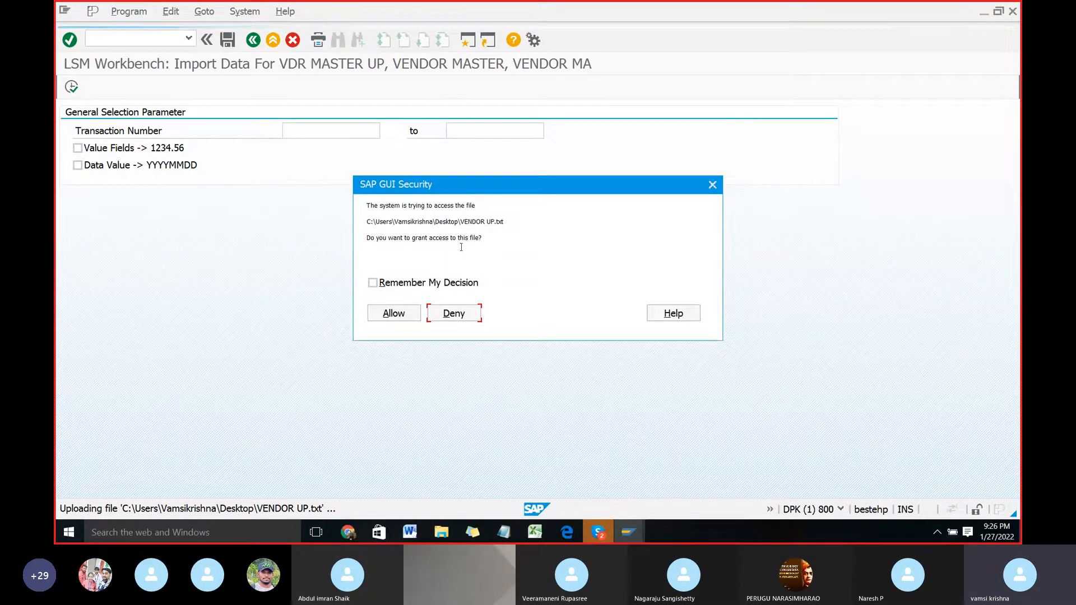
left_click(394, 314)
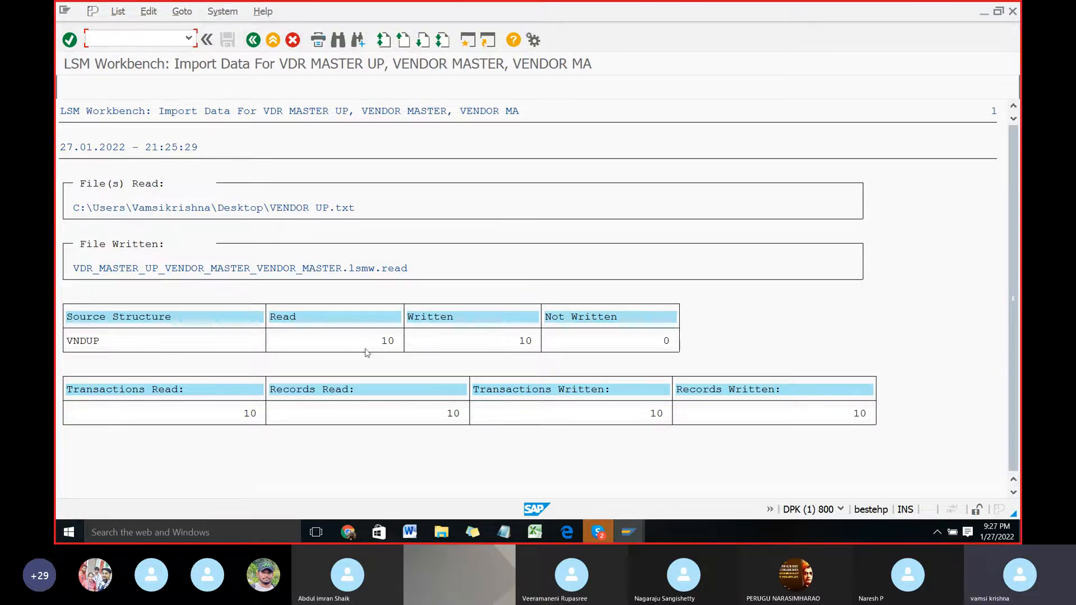
left_click(252, 41)
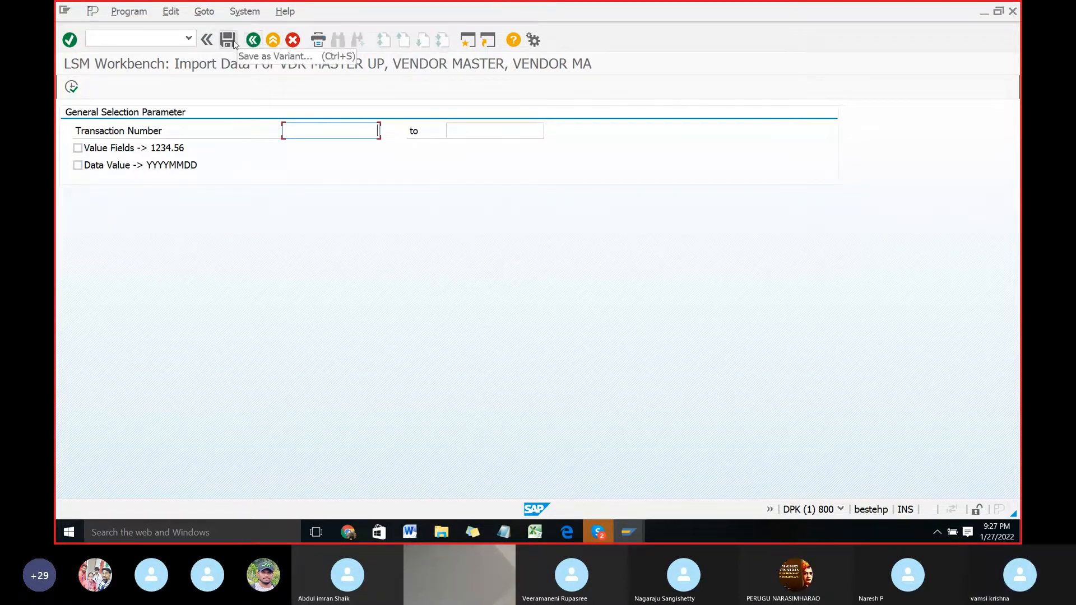
left_click(251, 41)
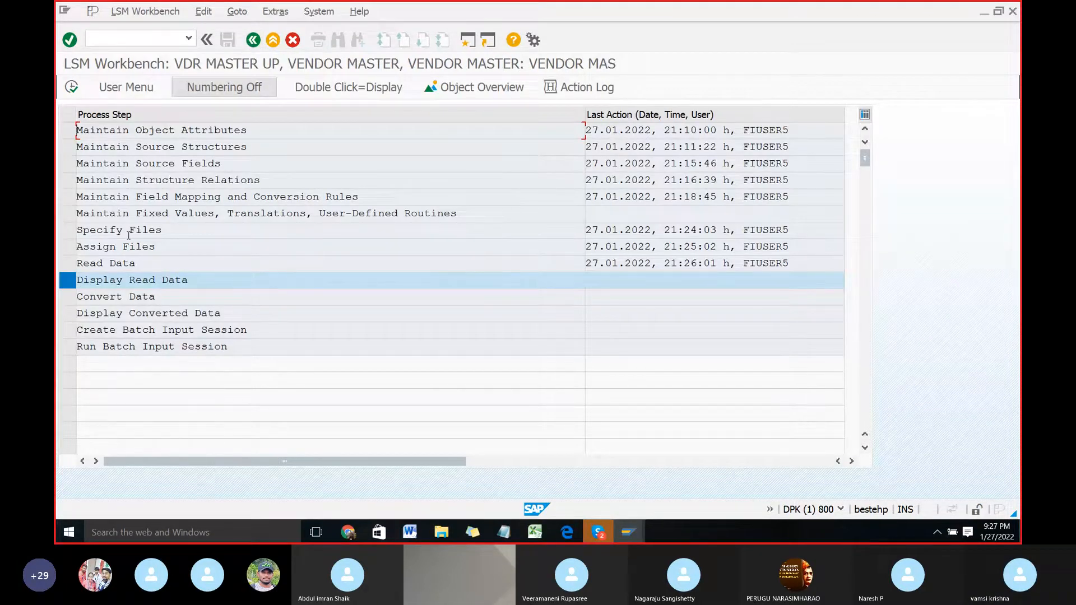
Step: Switch to Word and read the instructions for the Display Read Data step
key("alt+Tab")
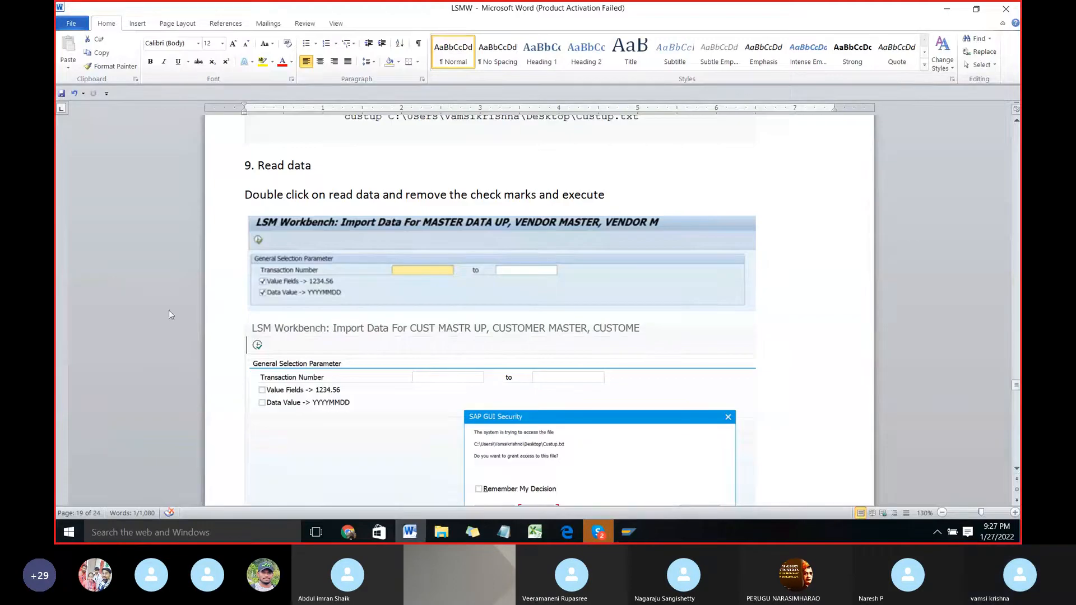
scroll(264, 356, "down", 8)
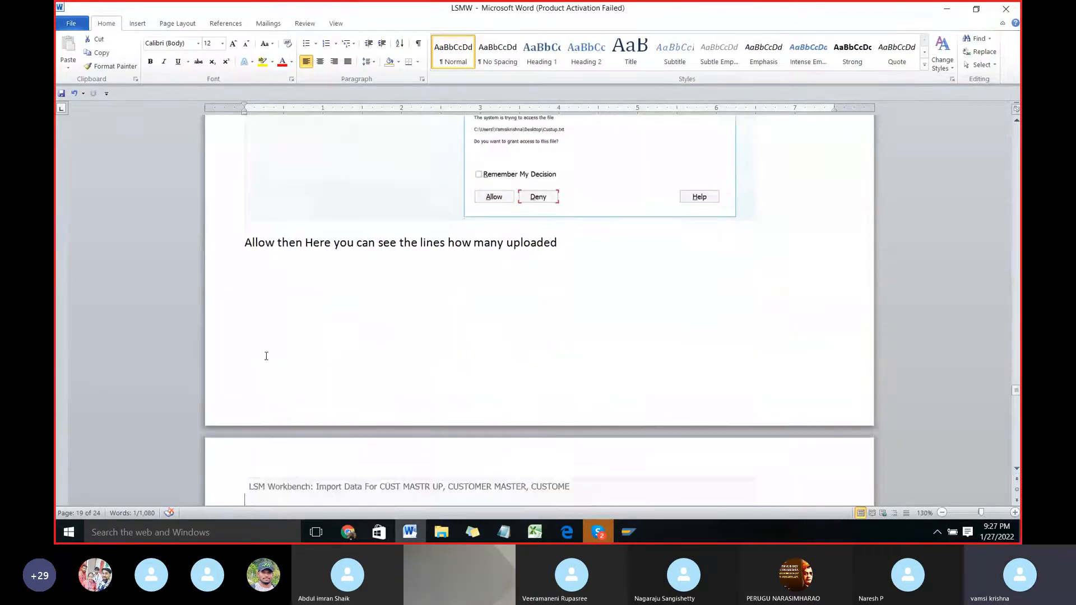
scroll(266, 356, "down", 14)
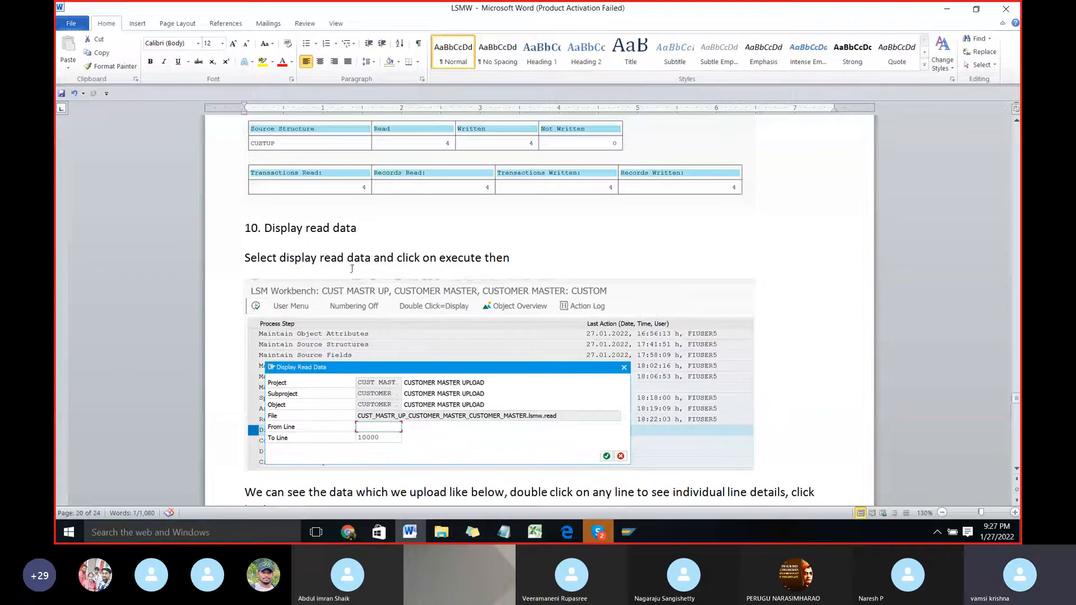
Step: Switch back to SAP, execute Display Read Data up to line 10000, and view the LENOVO record's field contents
key("alt+Tab")
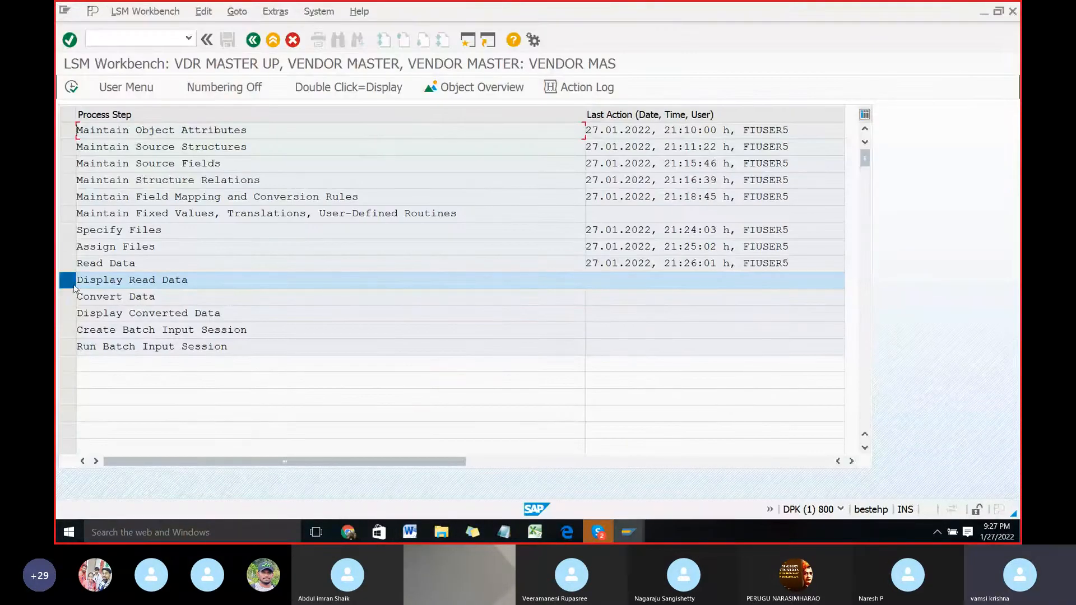
left_click(69, 88)
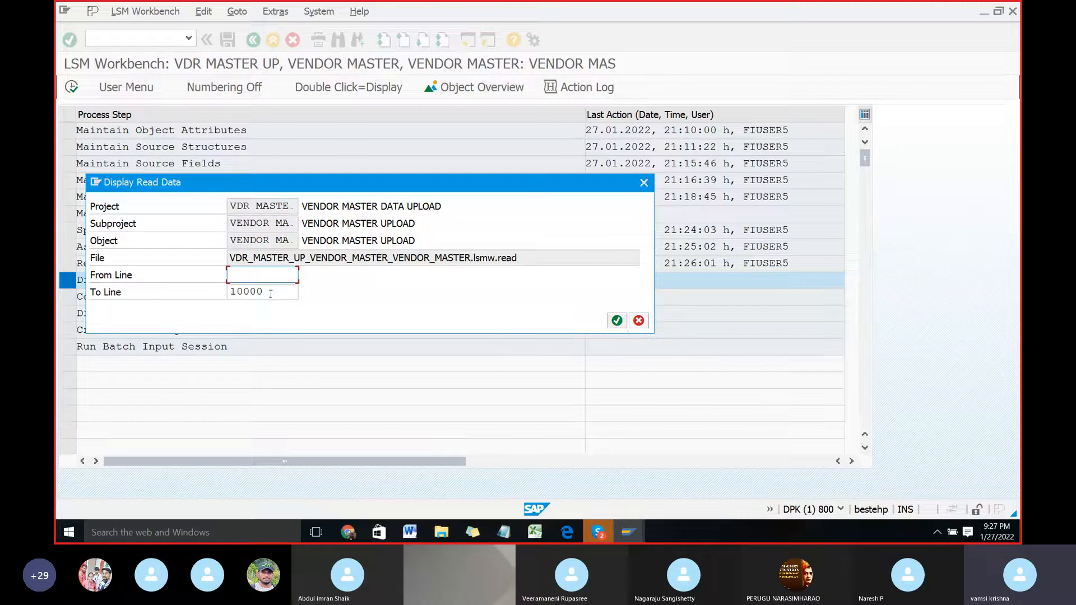
left_click(618, 323)
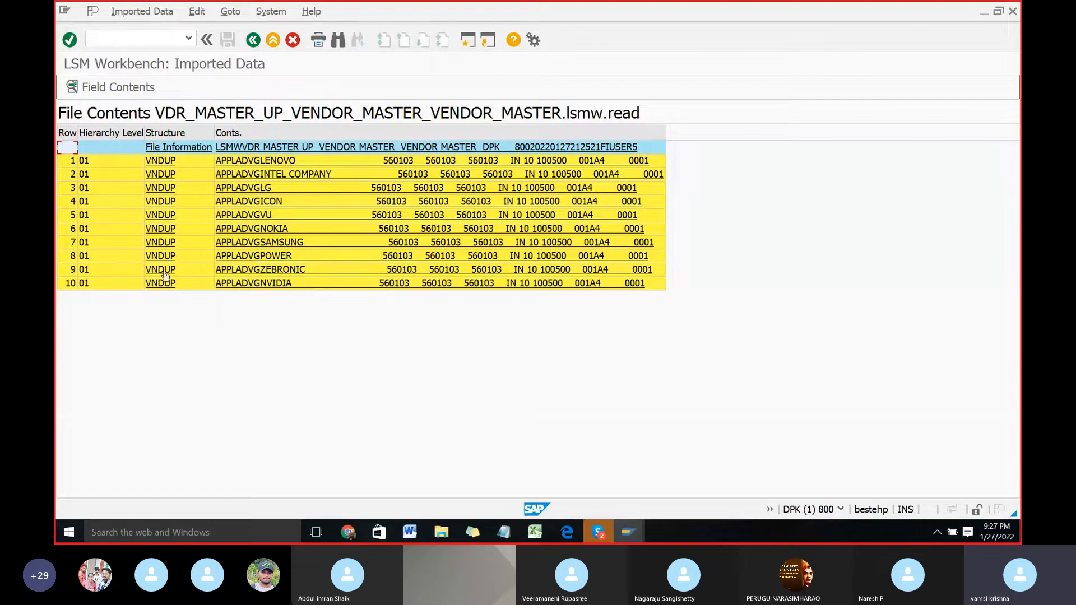
left_click(277, 160)
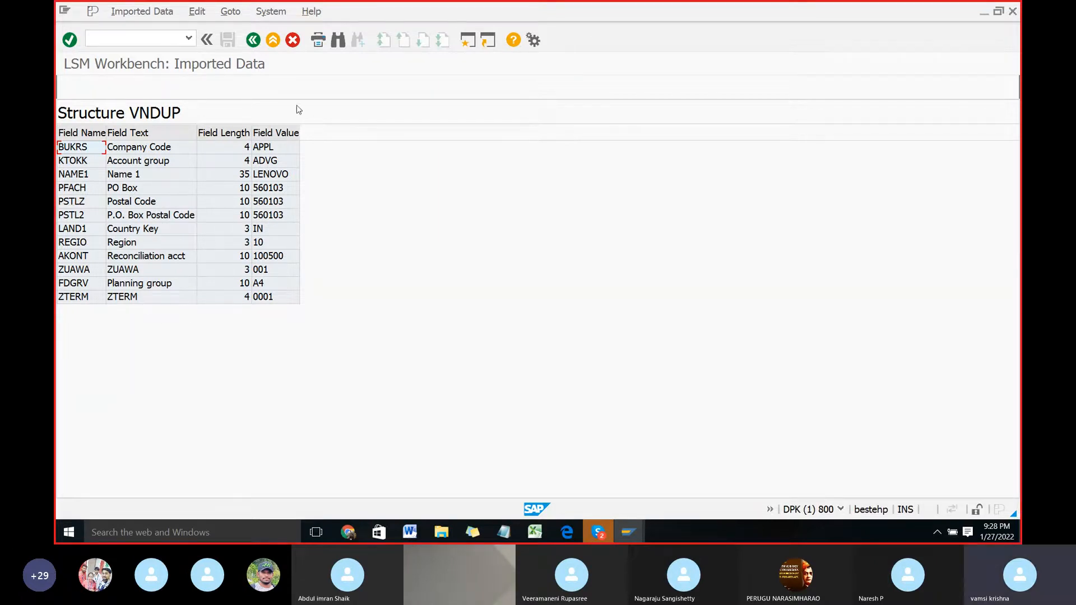
left_click(253, 40)
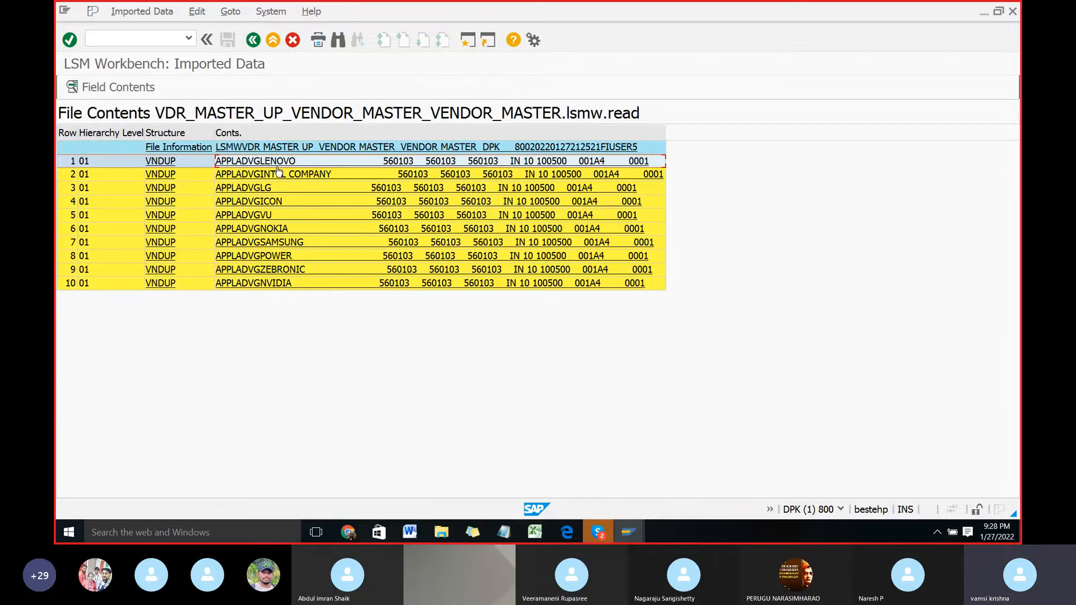
Step: Inspect the field contents of the VU, SAMSUNG and ZEBRONIC records, and return to the process steps
double_click(230, 215)
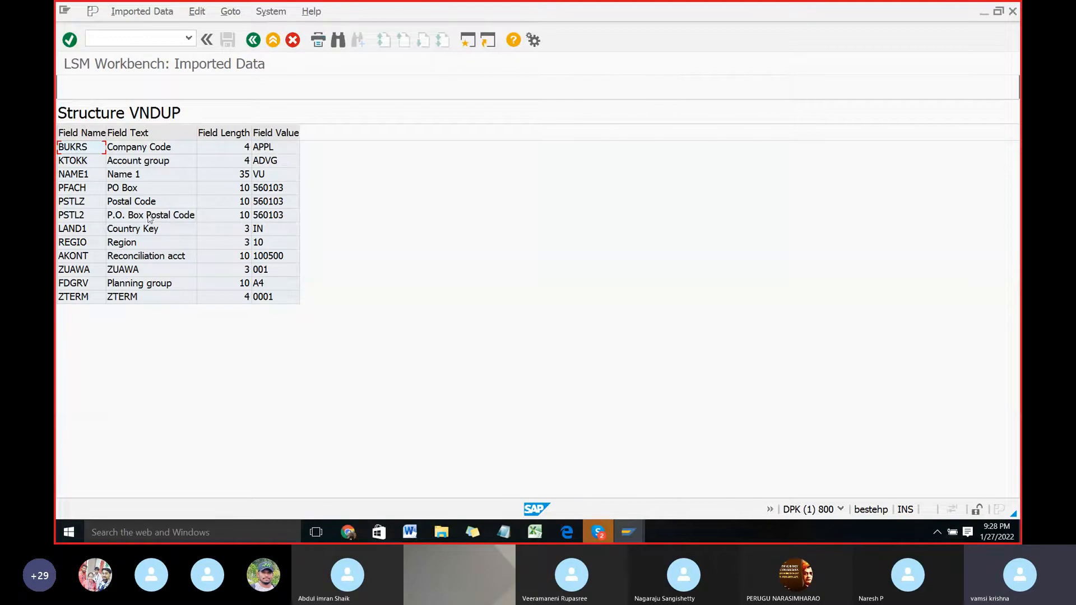
left_click(253, 40)
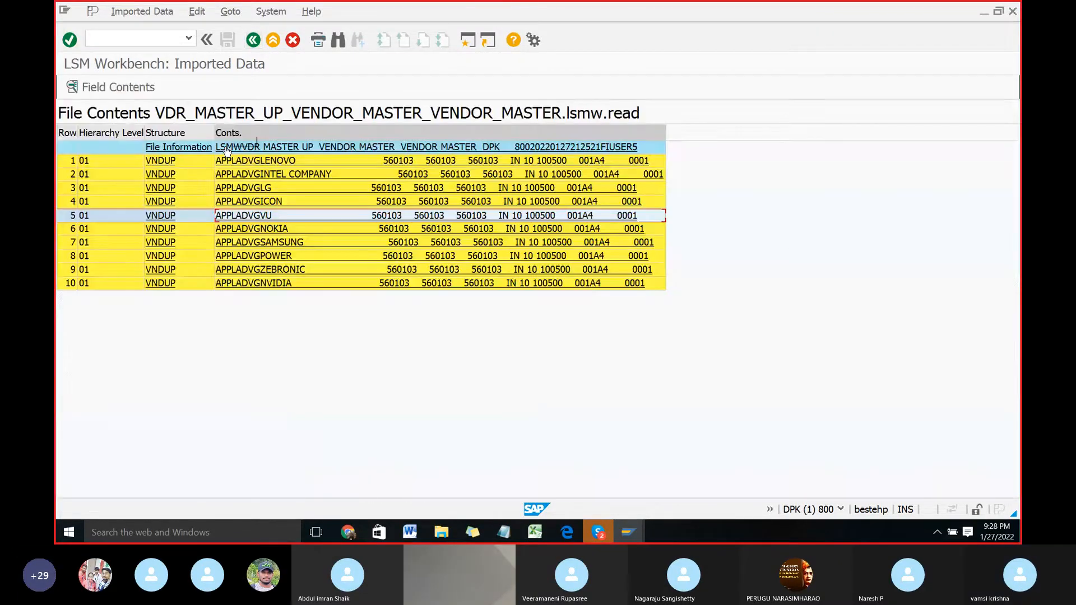
left_click(232, 243)
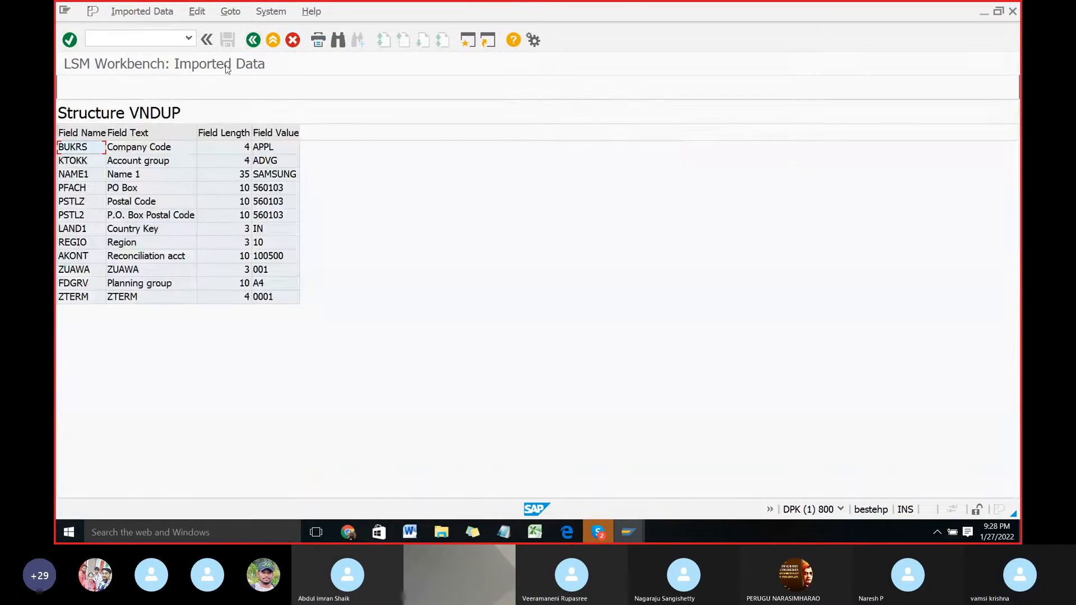
left_click(253, 40)
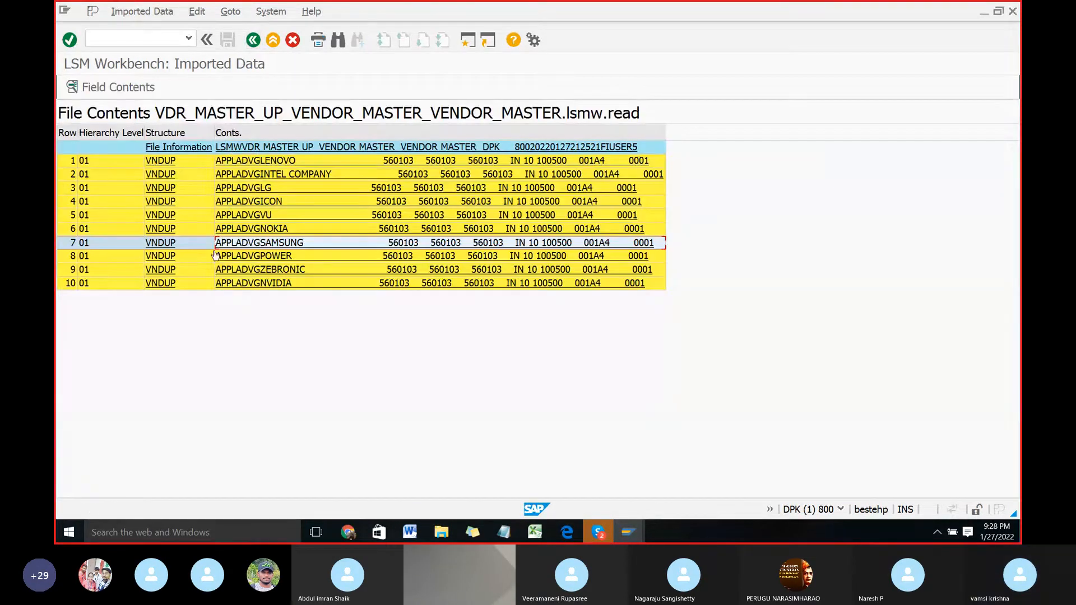
left_click(230, 271)
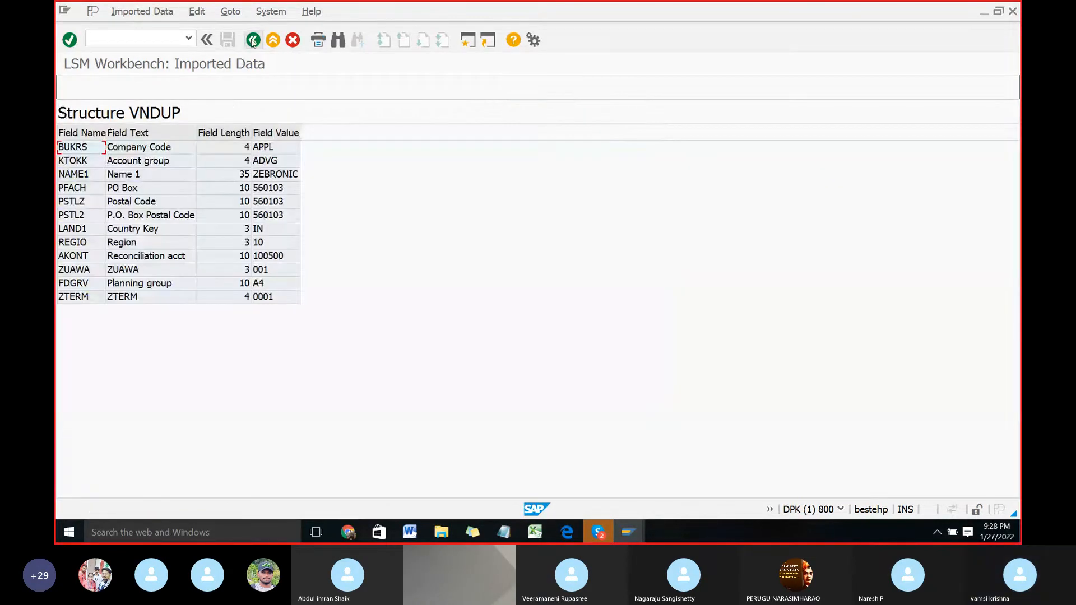
left_click(253, 40)
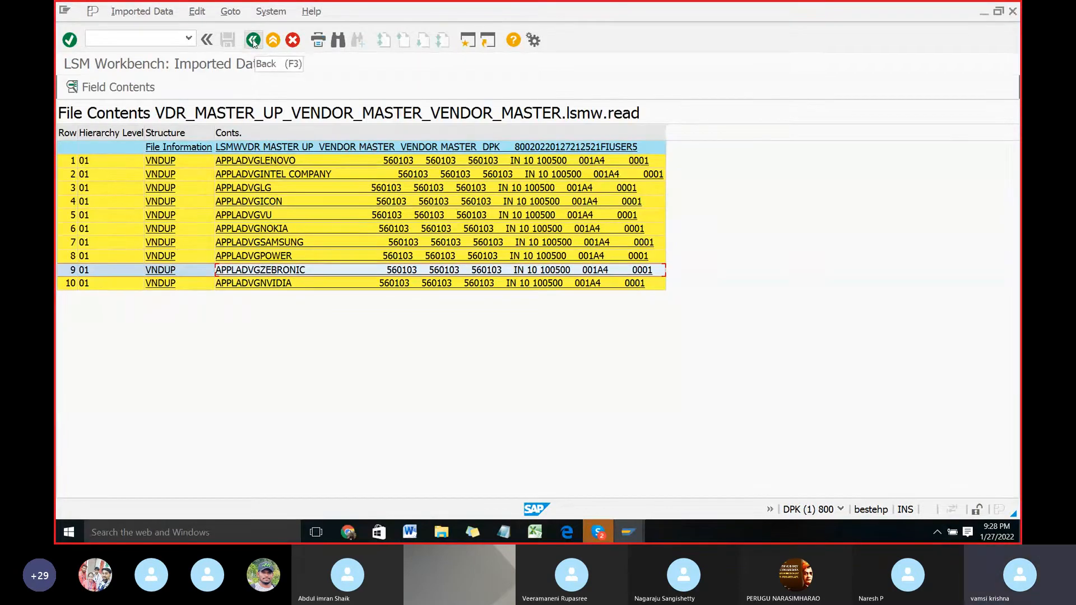
left_click(252, 40)
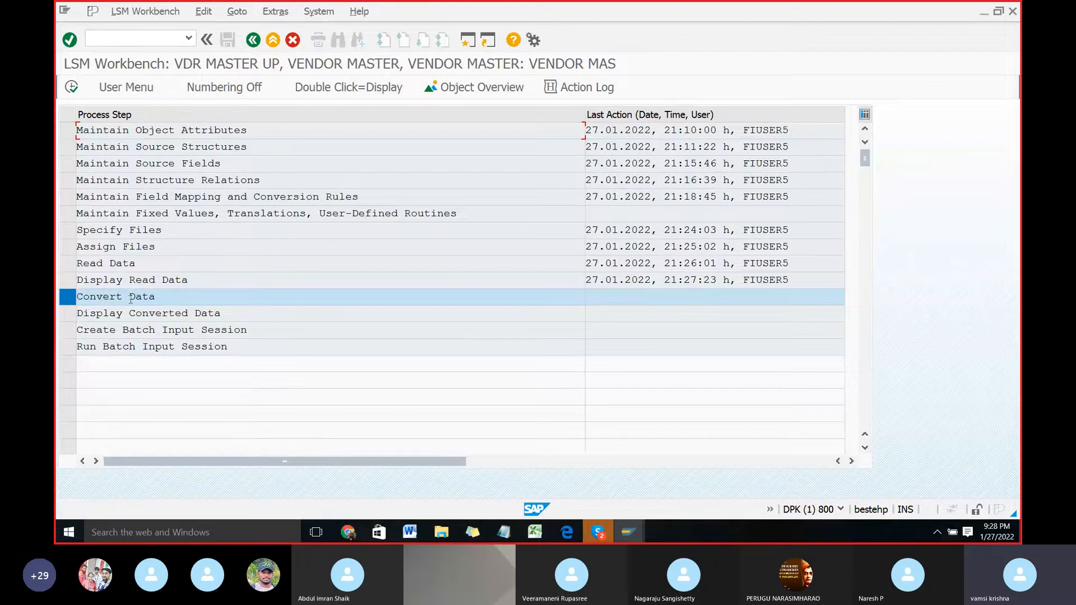
Step: Switch to Word, read the instructions for the Convert Data step, and switch back to SAP
key("alt+Tab")
scroll(439, 322, "down", 10)
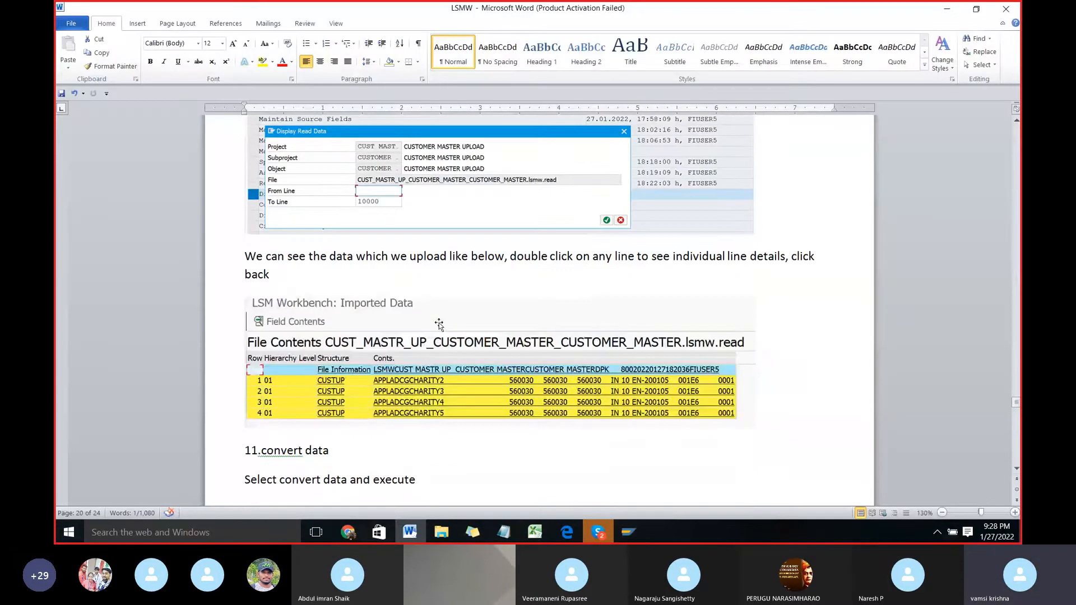
scroll(336, 314, "down", 1)
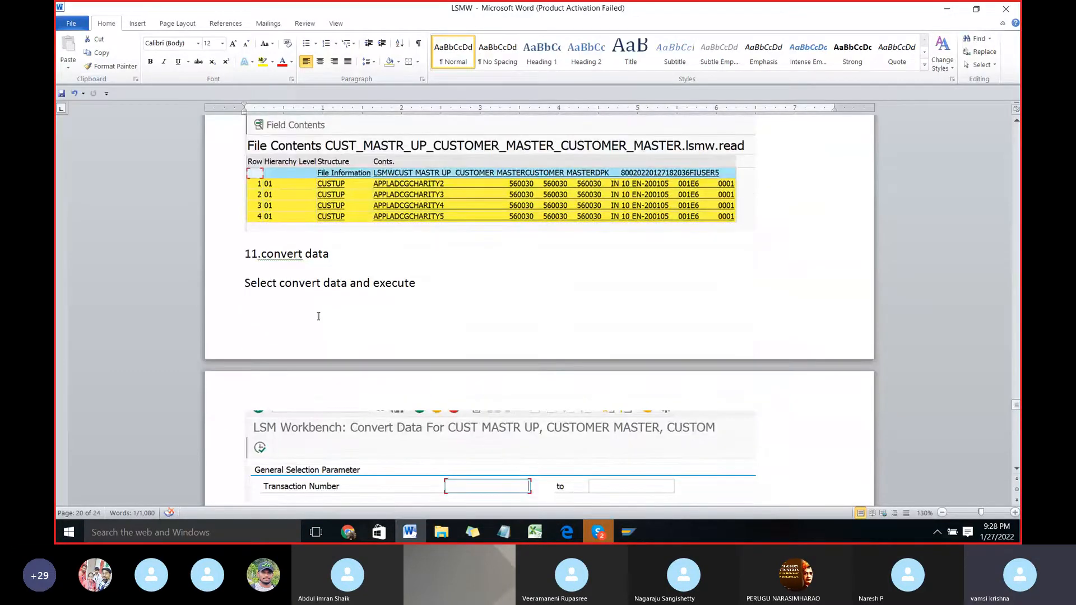
scroll(319, 316, "down", 1)
scroll(318, 317, "down", 1)
scroll(317, 316, "down", 1)
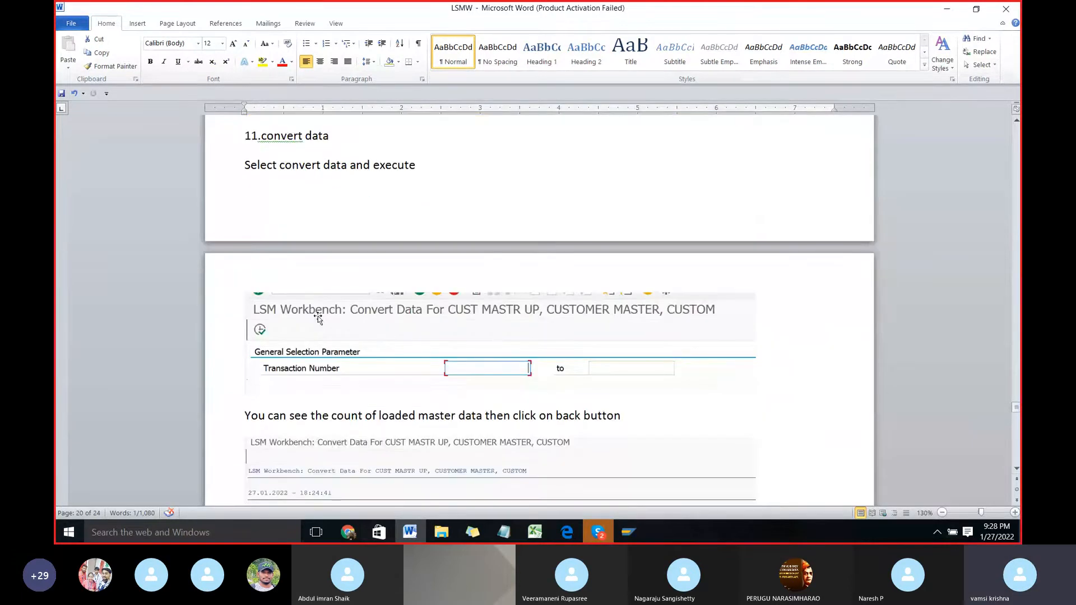
key("alt+Tab")
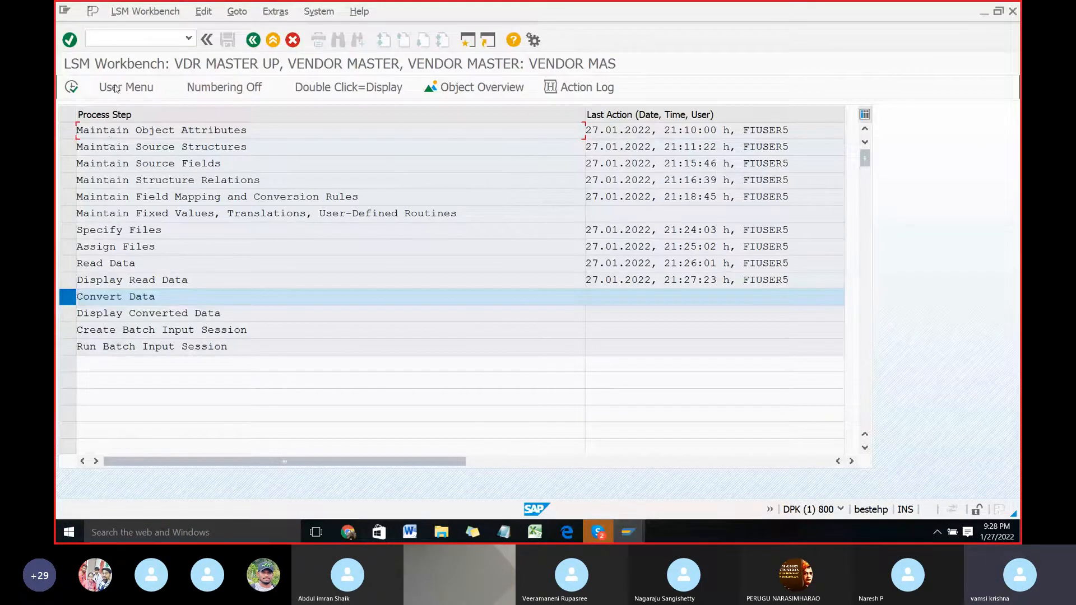
Step: Run Convert Data with the transaction number range left empty, and return to the process steps
left_click(71, 88)
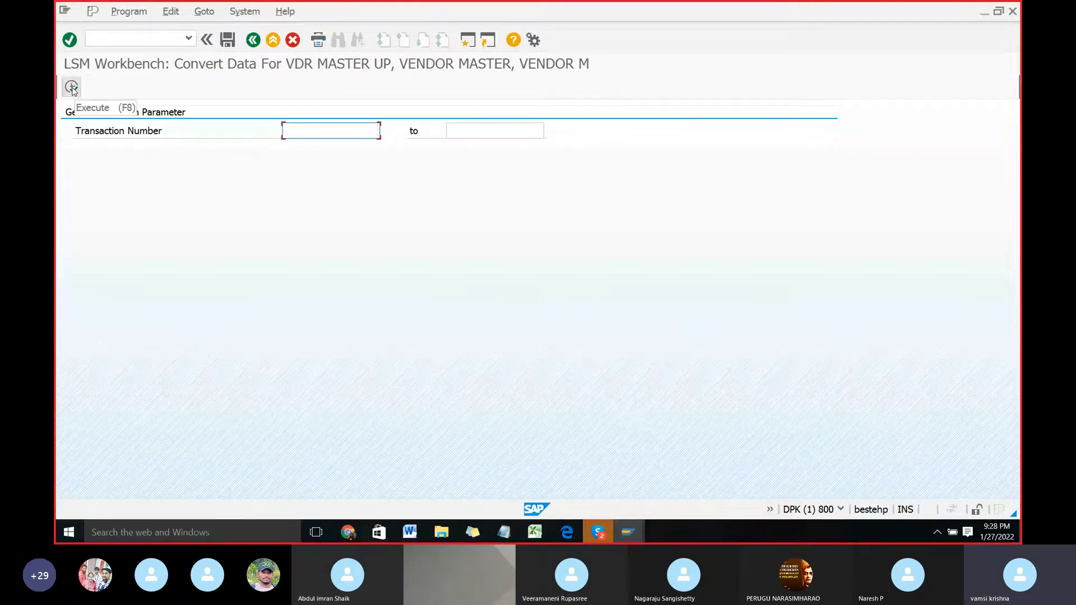
left_click(71, 87)
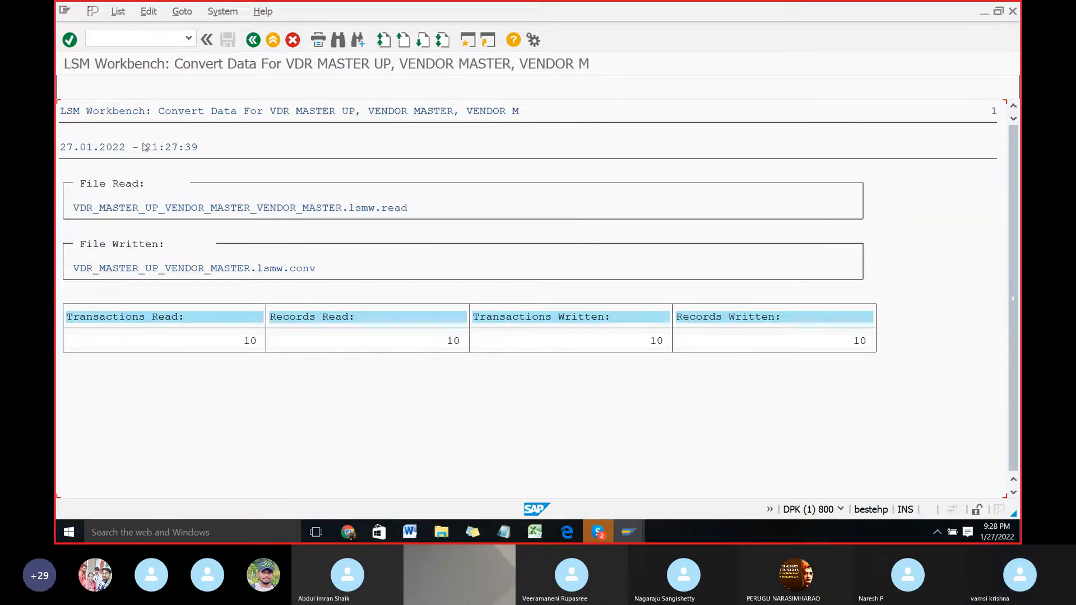
left_click(253, 40)
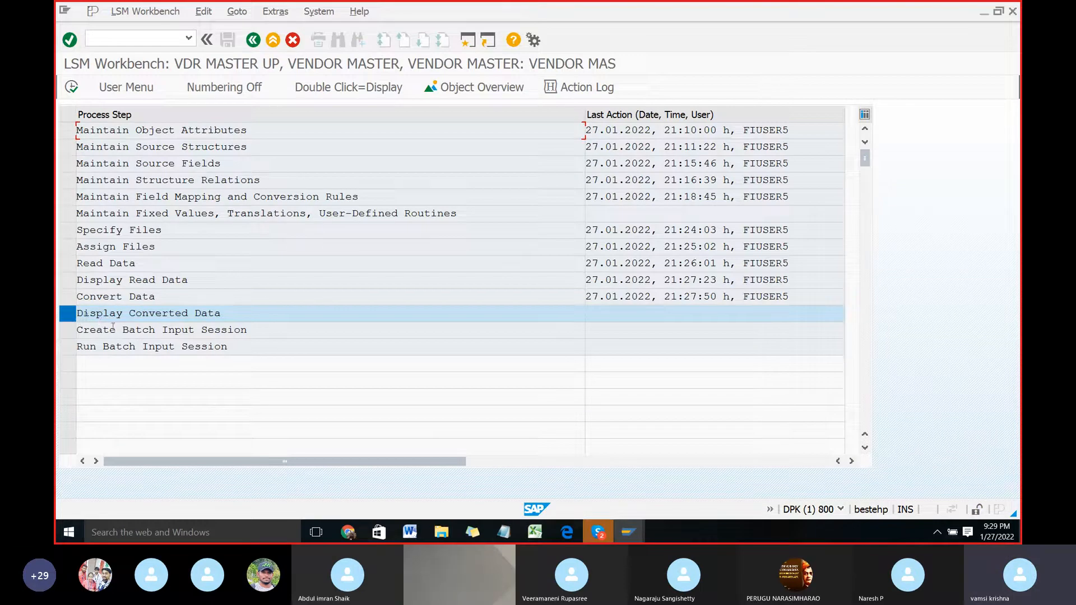
Step: Switch to Word, read the instructions for displaying the converted data, and switch back to SAP
key("alt+Tab")
scroll(250, 320, "down", 10)
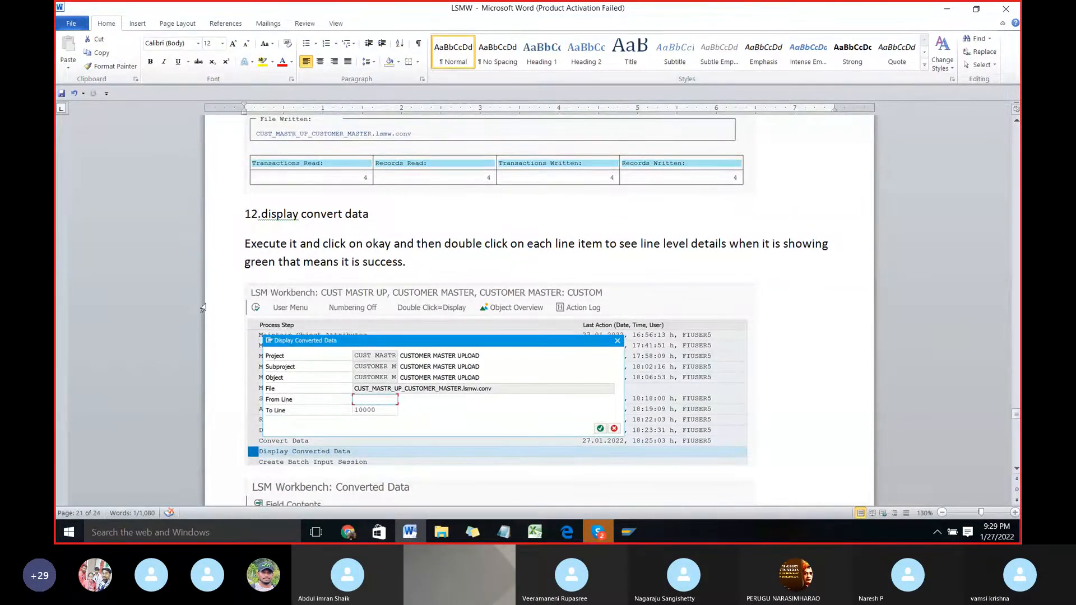
key("alt+Tab")
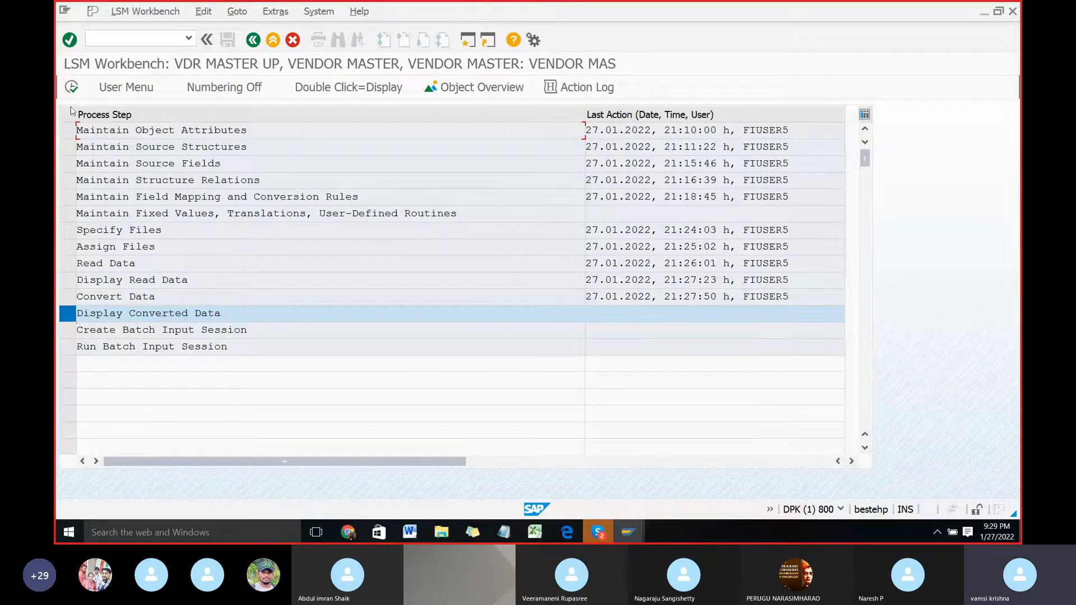
Step: Execute Display Converted Data up to line 10000, inspect the LENOVO record's field contents, and return to the process steps
left_click(71, 87)
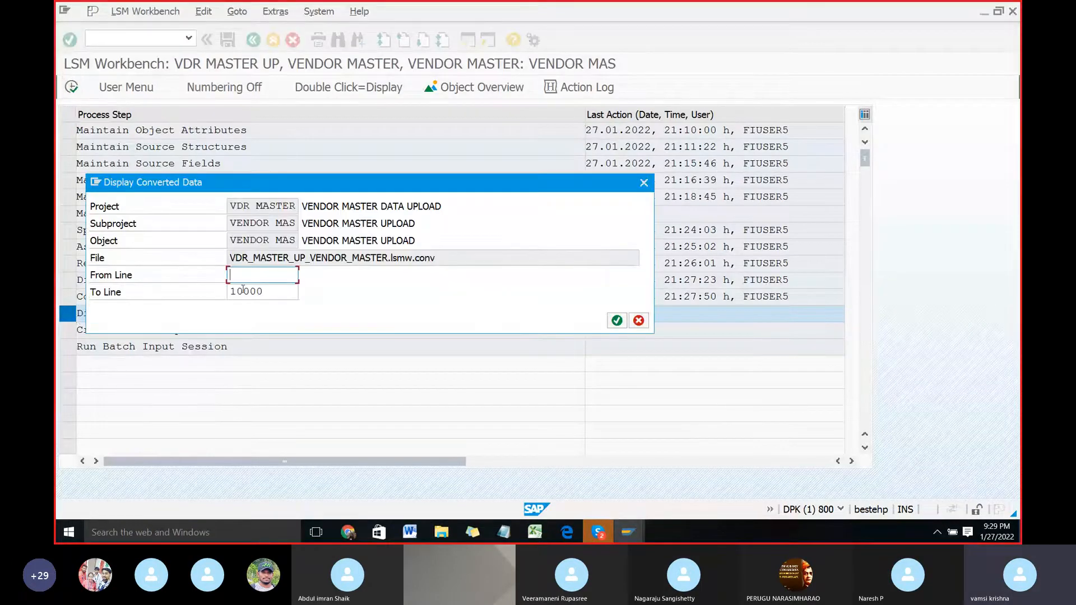
left_click(616, 321)
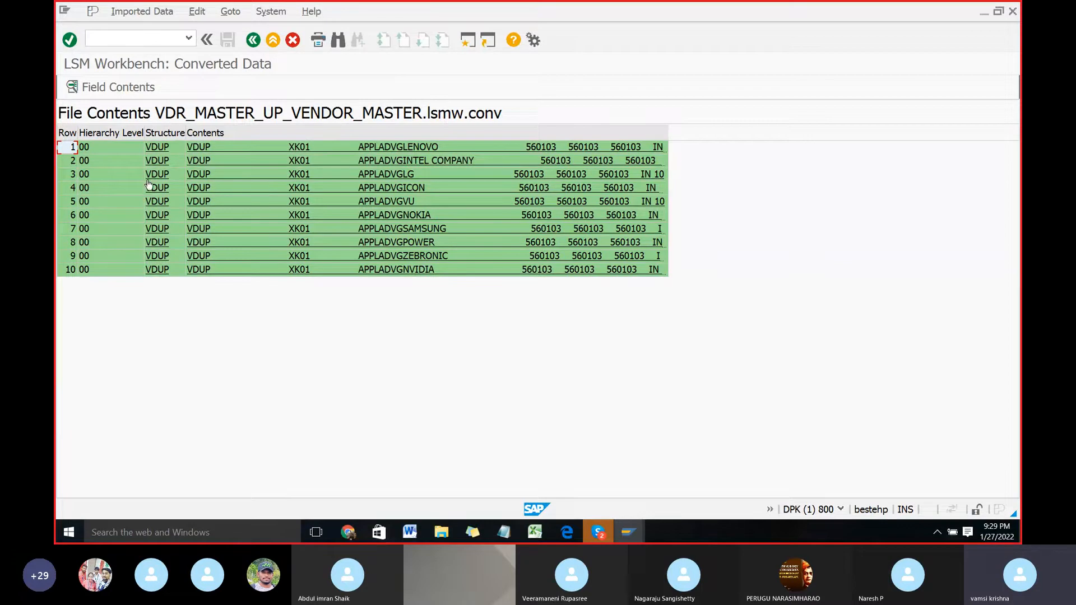
left_click(196, 147)
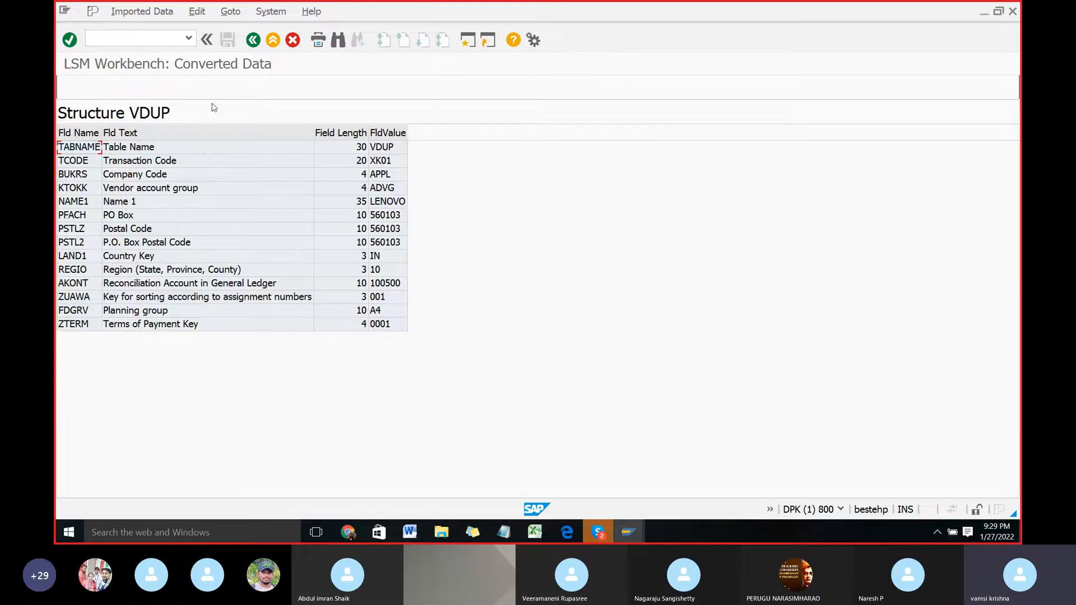
left_click(253, 40)
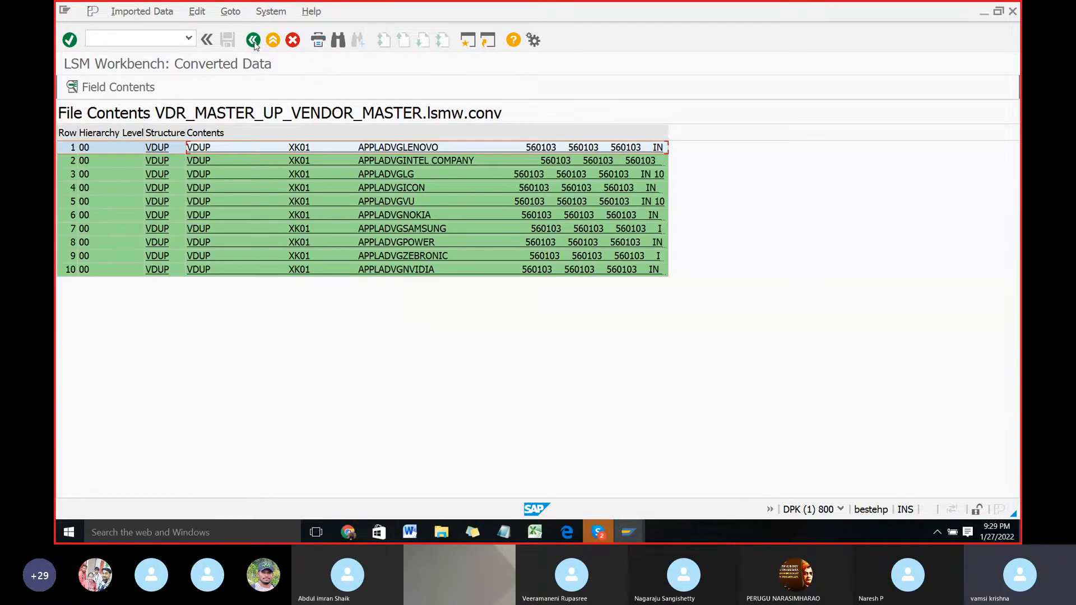
left_click(253, 41)
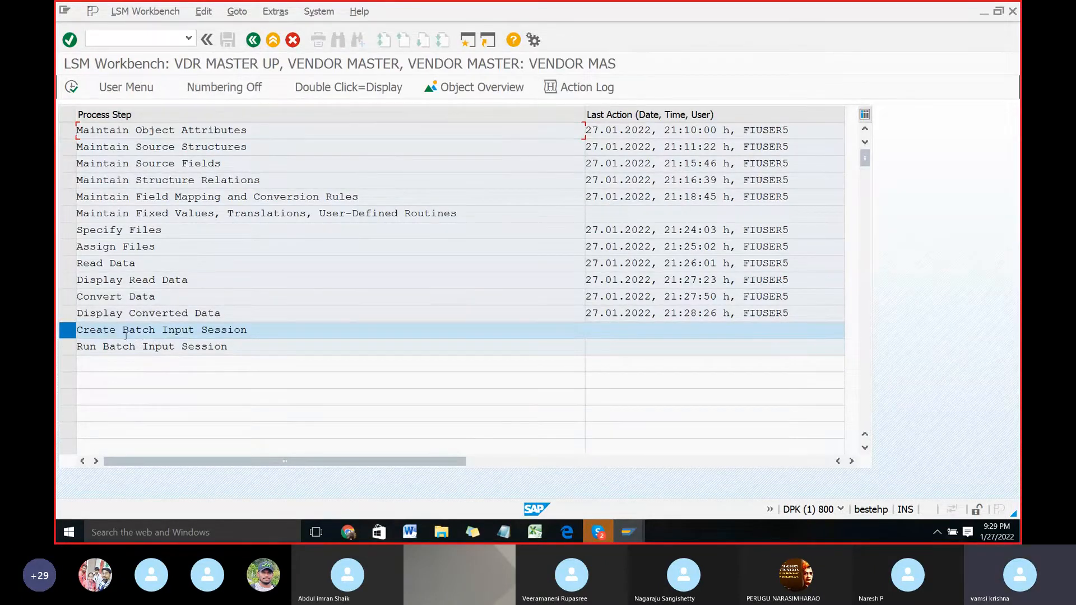
Step: Switch to Word, read the instructions for the Create Batch Input Session step, and switch back to SAP
key("alt+Tab")
scroll(369, 355, "down", 8)
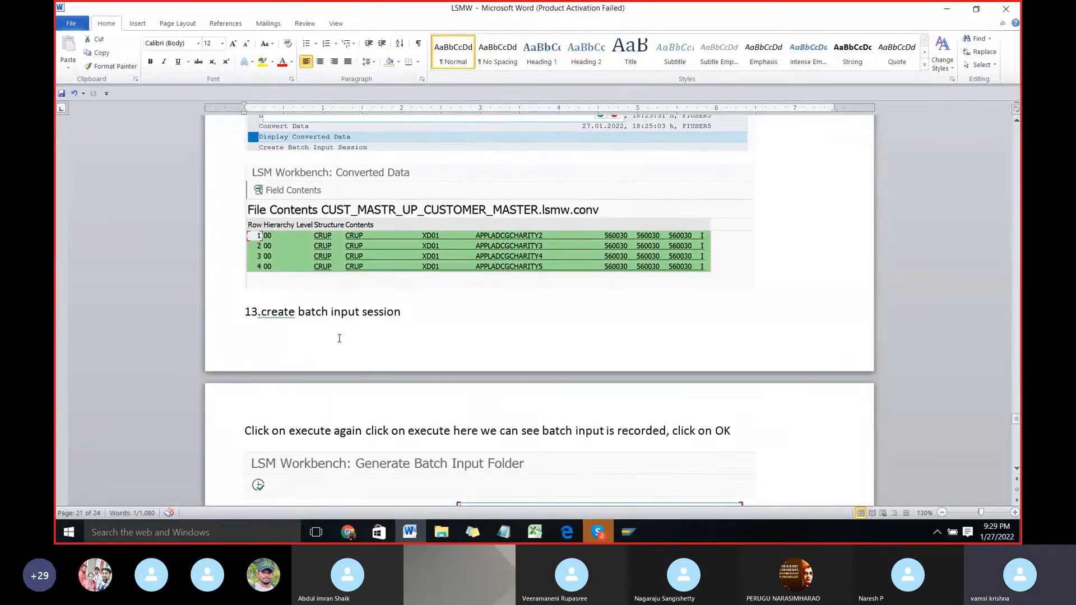
scroll(339, 338, "down", 4)
scroll(339, 340, "up", 2)
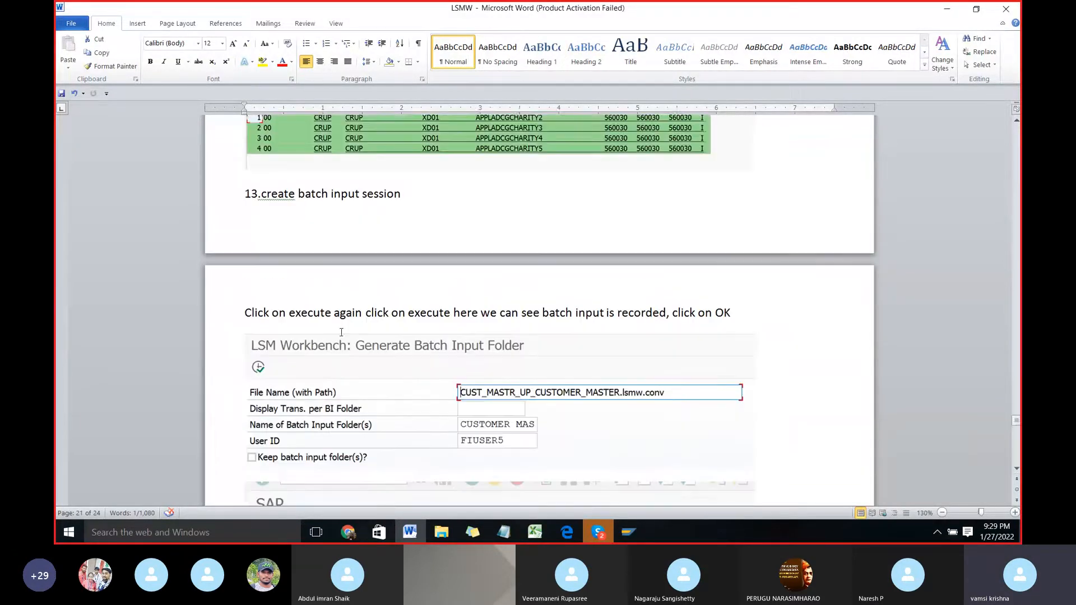
scroll(394, 347, "down", 4)
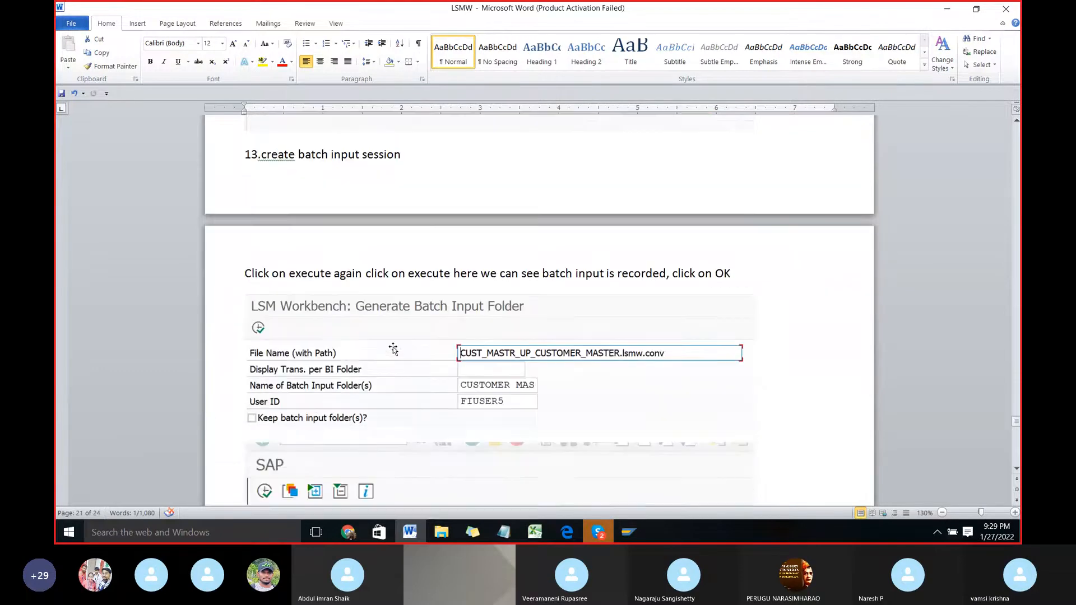
scroll(367, 316, "up", 2)
key("alt+Tab")
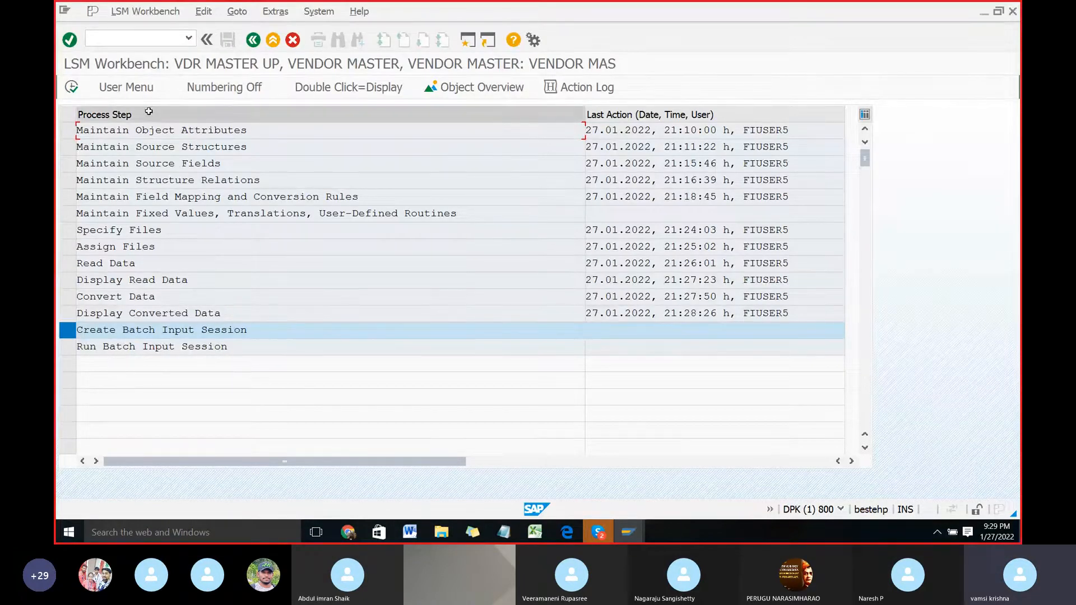
Step: Generate the batch input folder from VDR_MASTER_UP_VENDOR_MASTER.lsmw.conv without keeping folders, checking the Word instructions, and acknowledge the message
left_click(69, 87)
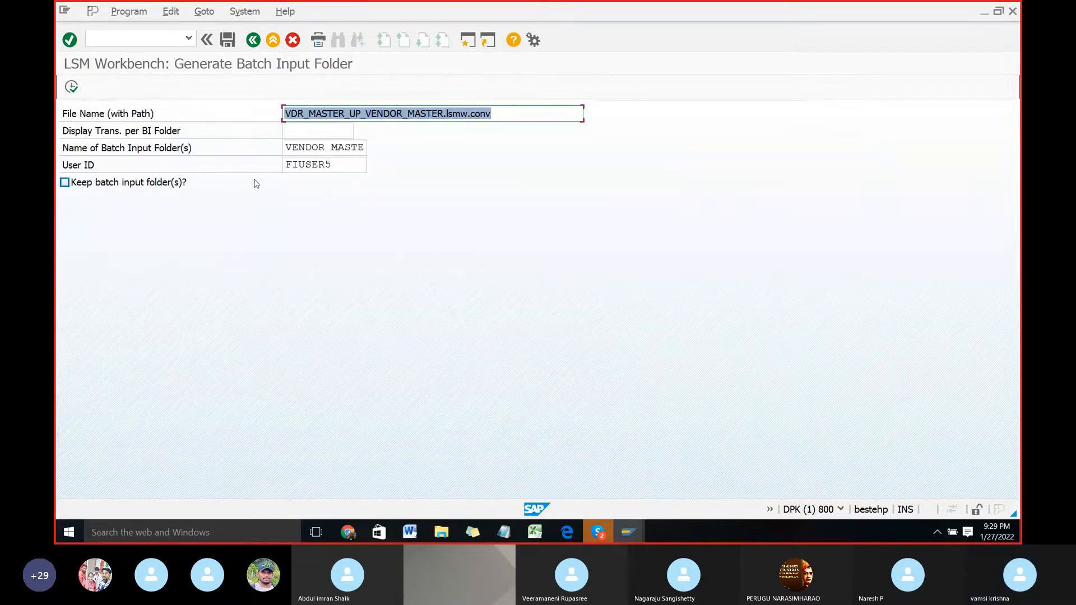
key("alt+Tab")
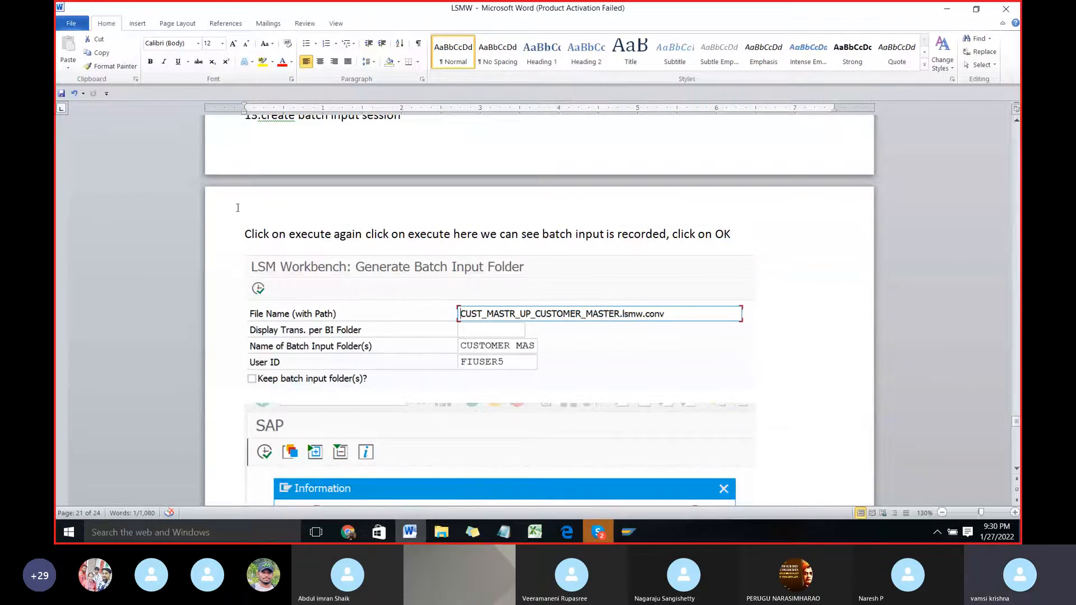
key("alt+Tab")
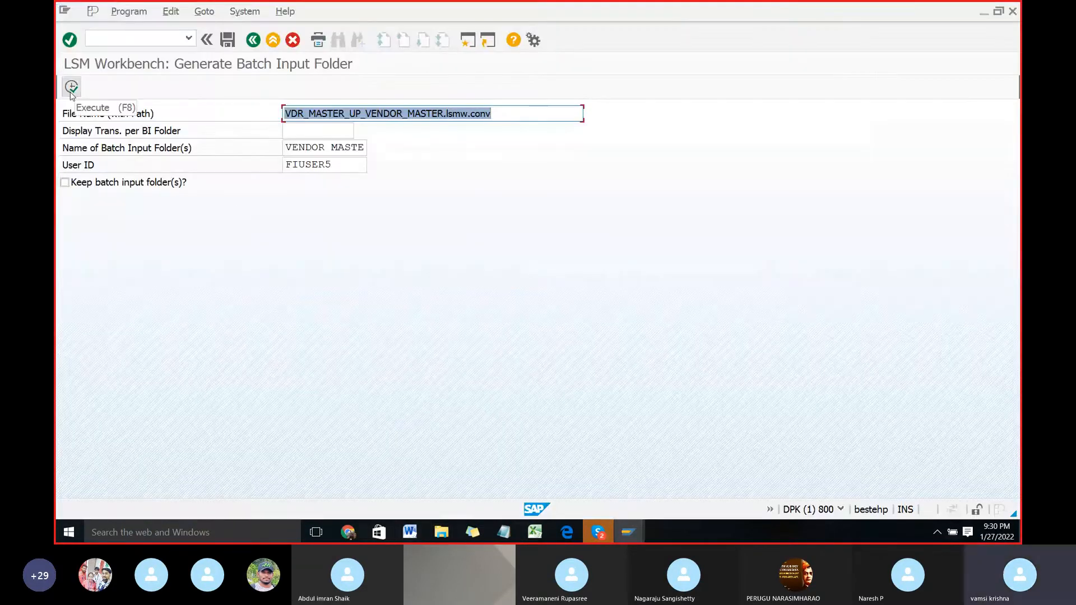
left_click(71, 88)
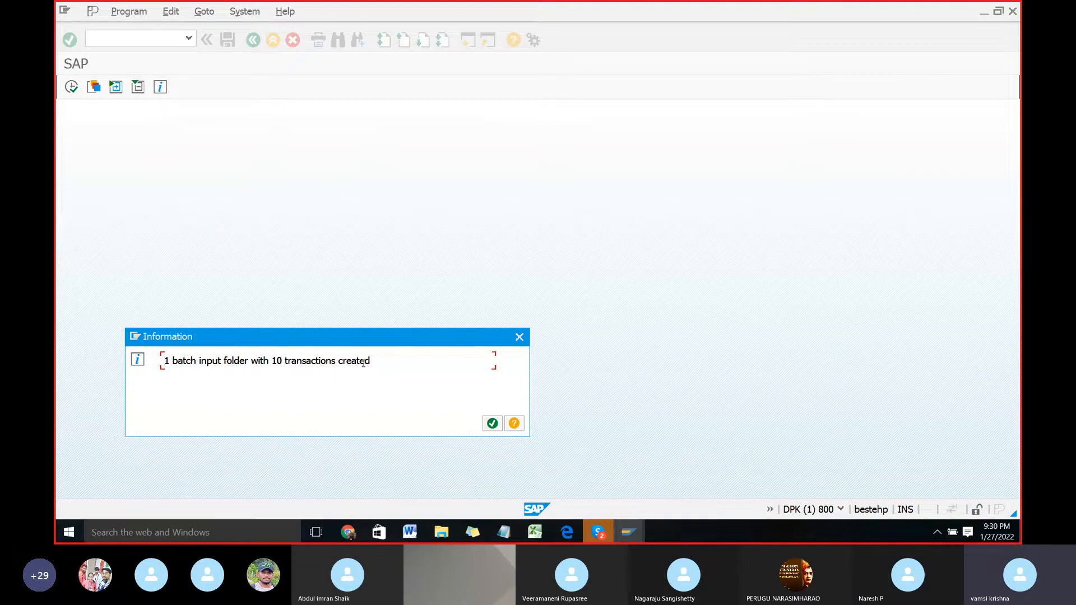
left_click(491, 425)
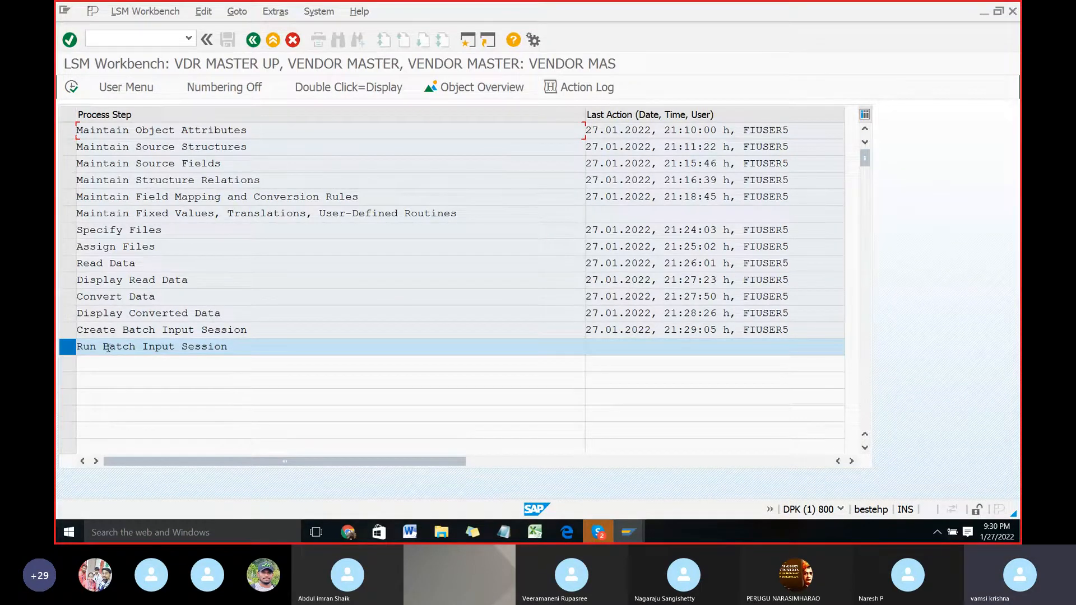
Step: Switch to Word, read the instructions for the Run Batch Input Session step, and switch back to SAP
key("alt+Tab")
scroll(369, 369, "down", 9)
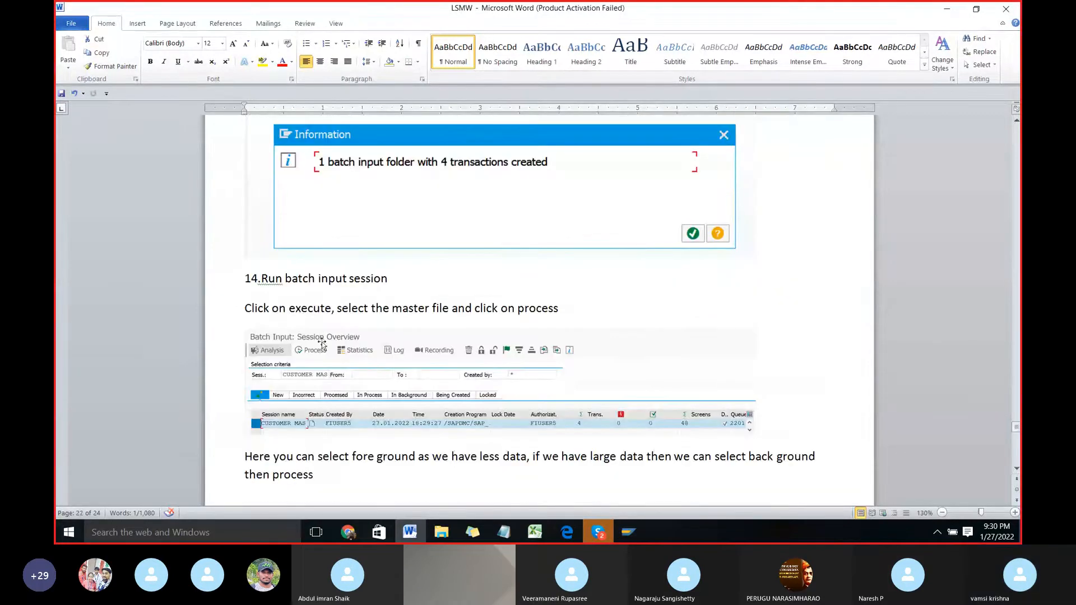
key("alt+Tab")
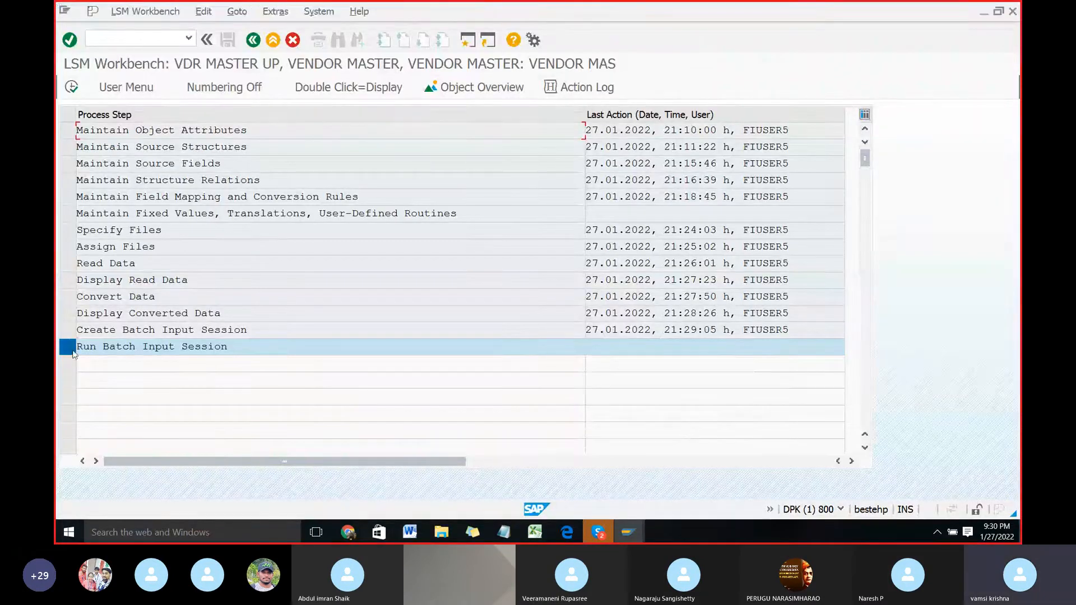
Step: Execute Run Batch Input Session and start processing the VENDOR MASTE session in Process/foreground mode with Dynpro standard size
left_click(71, 88)
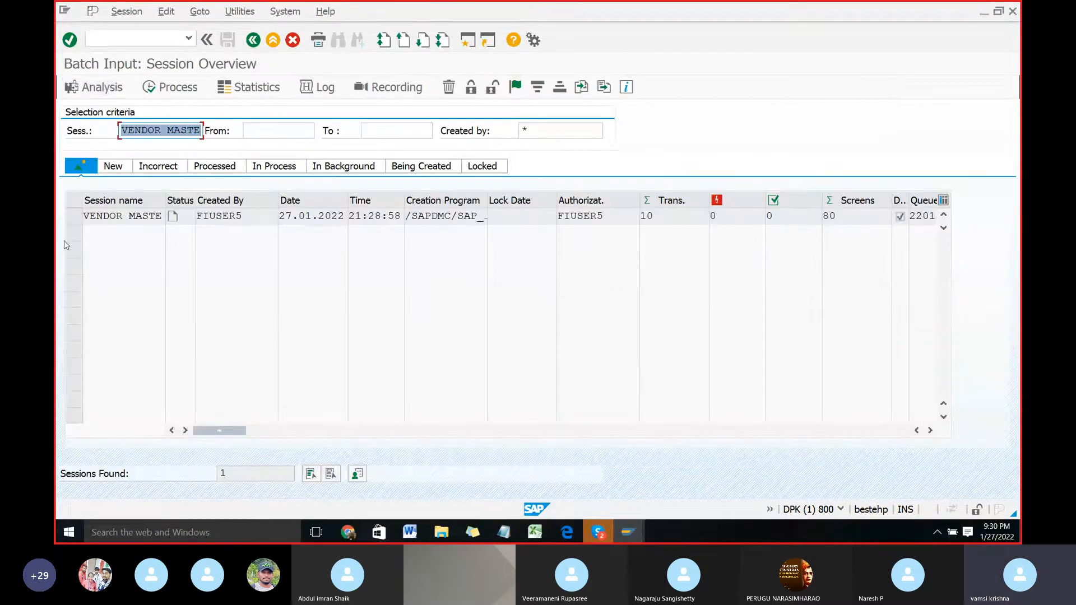
left_click(75, 218)
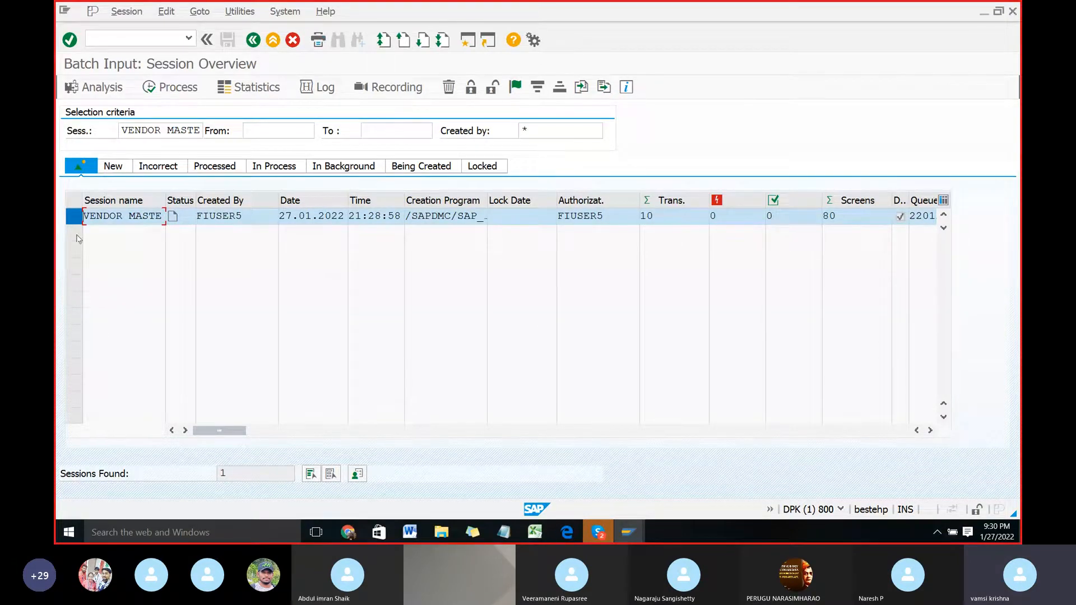
left_click(174, 90)
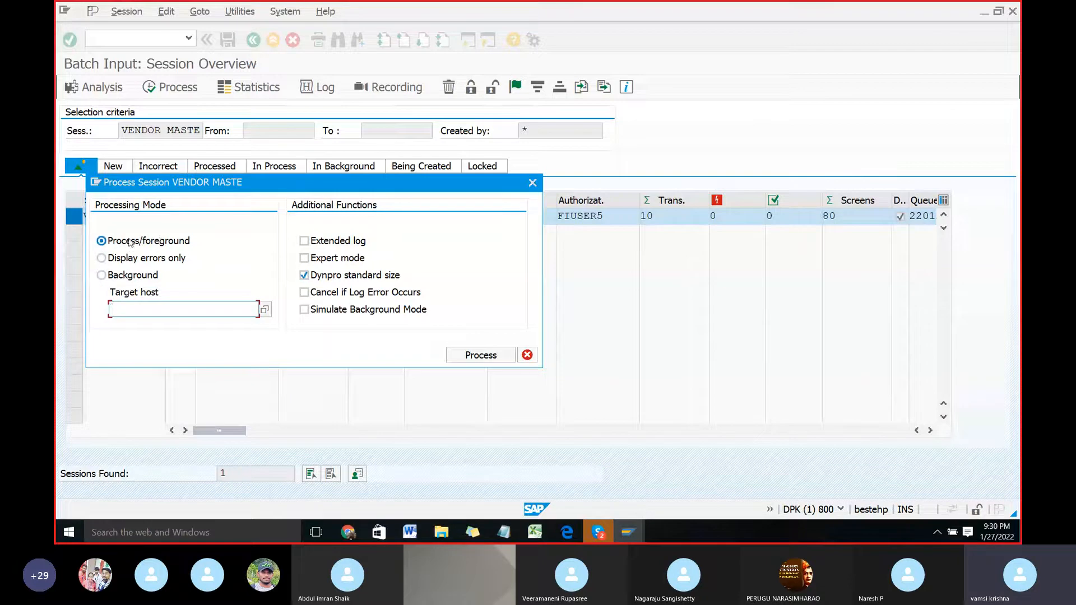
left_click(475, 356)
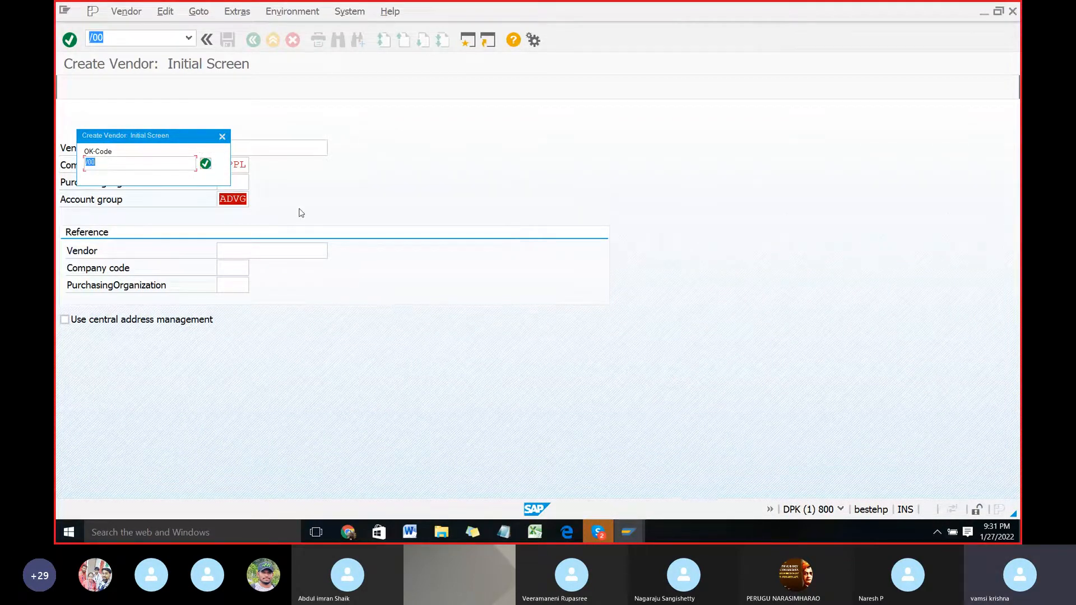
Step: Confirm the OK-Code on every Create Vendor screen until the batch input session is fully processed, and return to the session overview
key("Return")
key("Return")
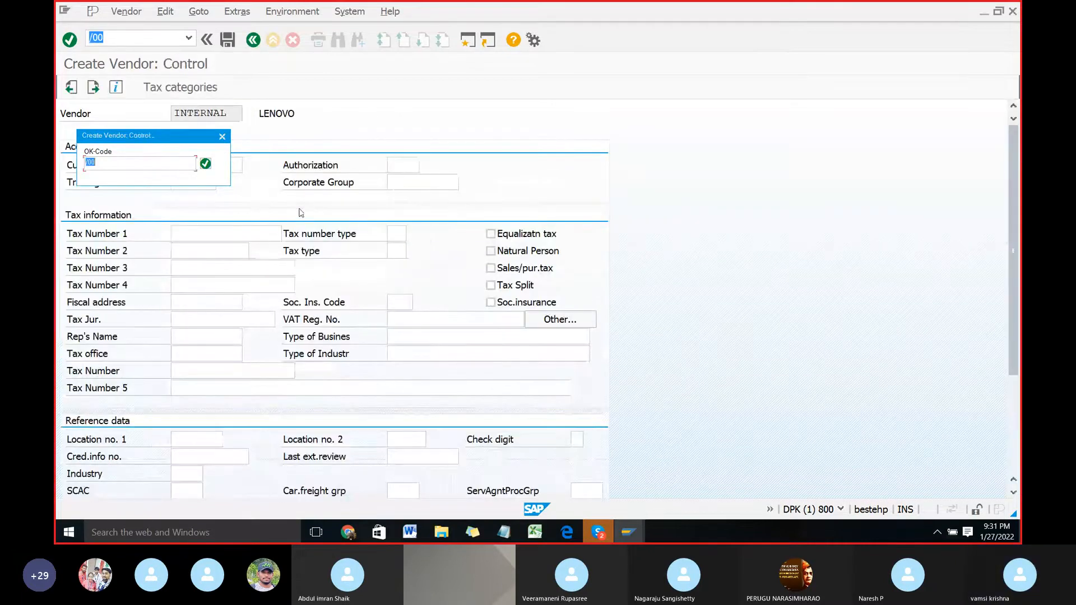
key("Return")
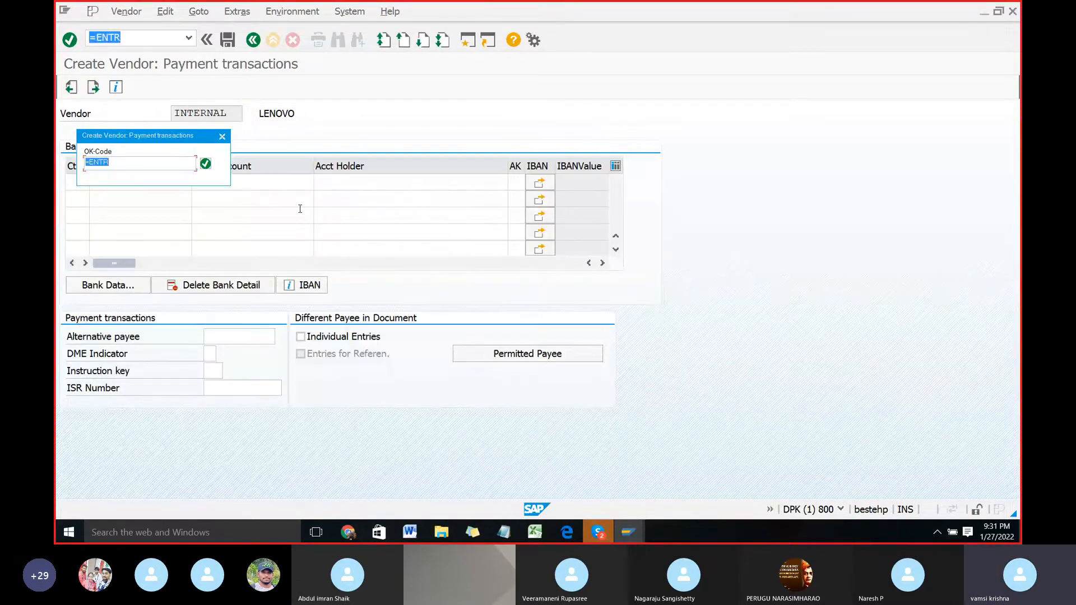
key("Return")
key("Return")
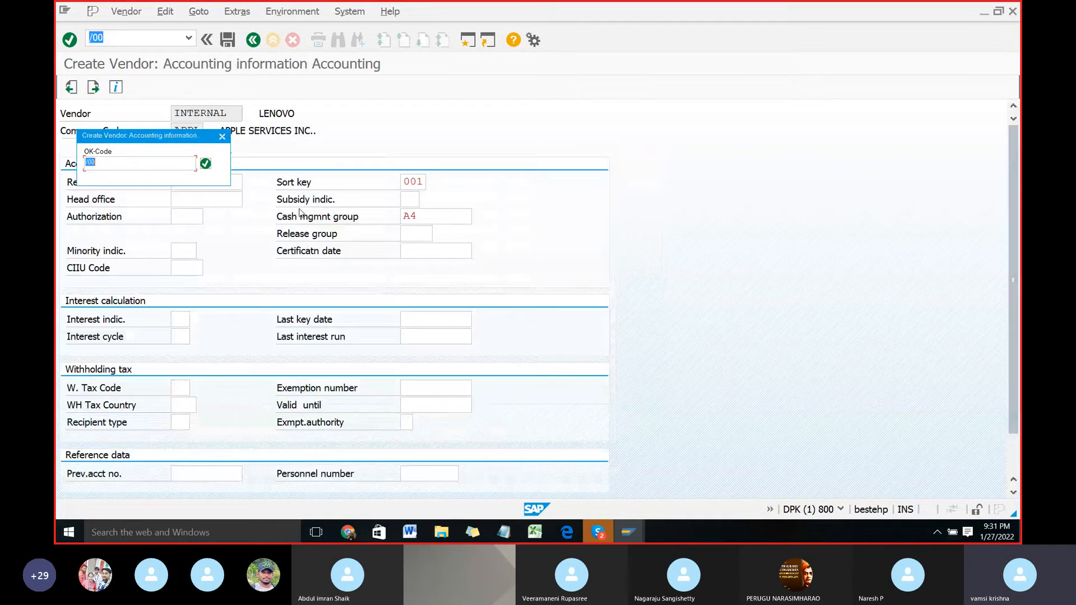
key("Return")
key("Return")
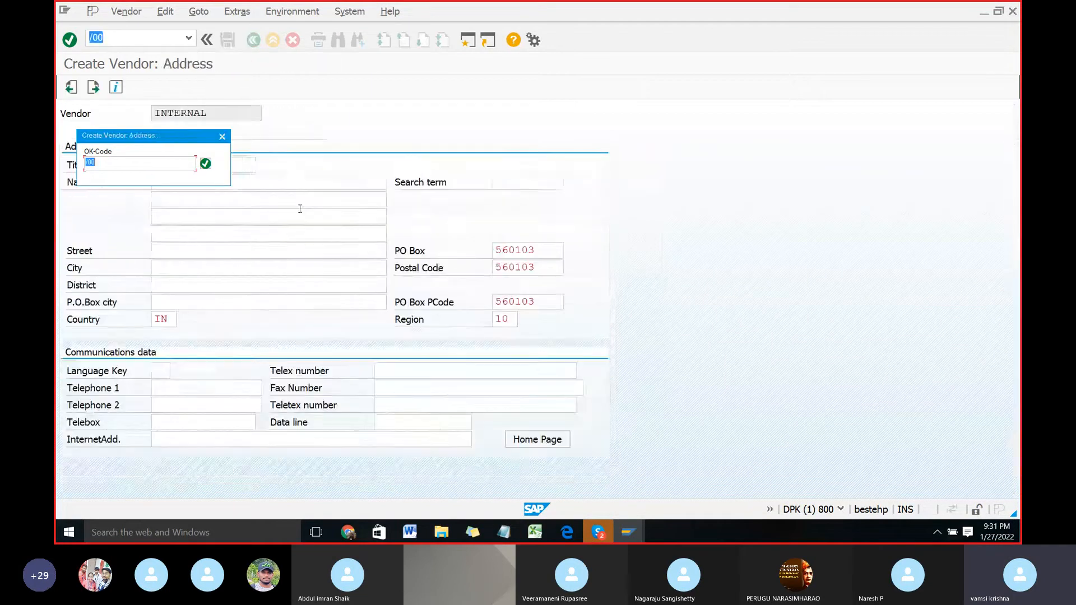
key("Return")
key("Return")
key("Return")
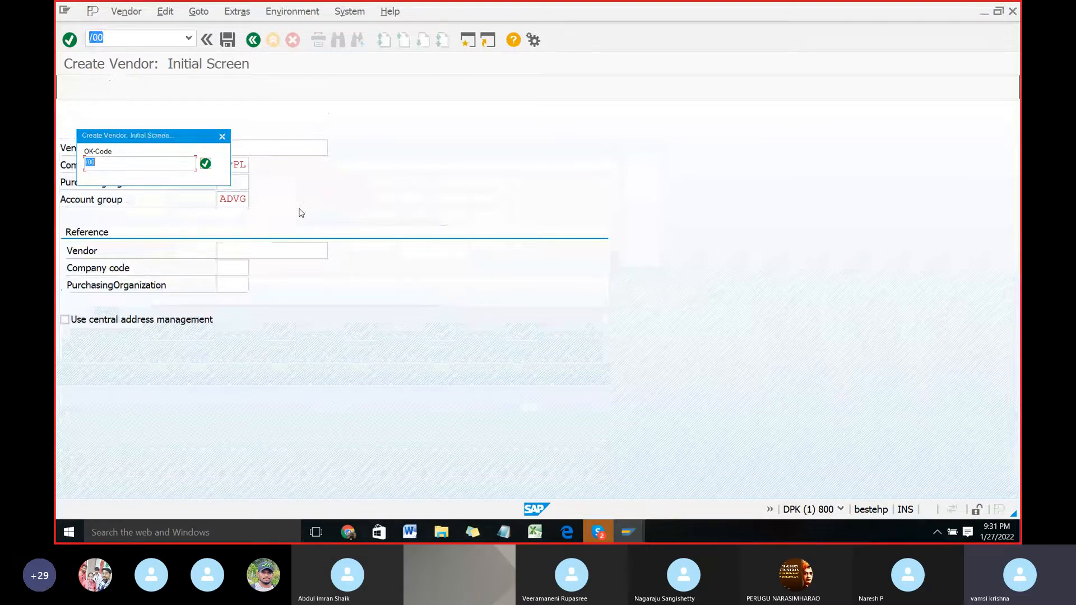
key("Return")
key("Return")
key("Return")
key("Return")
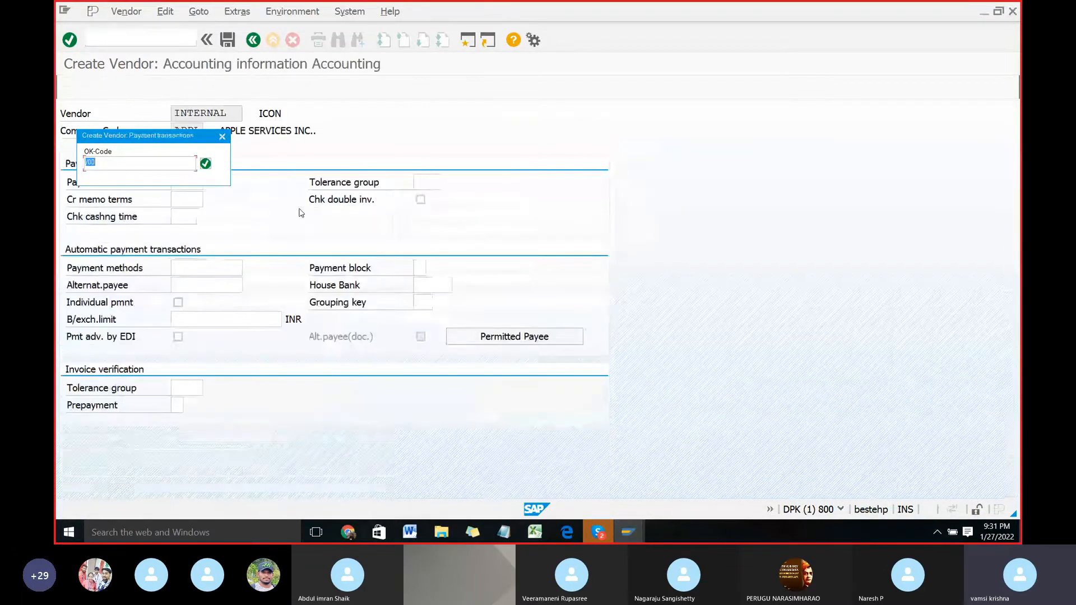
key("Return")
key("Return")
key("Return")
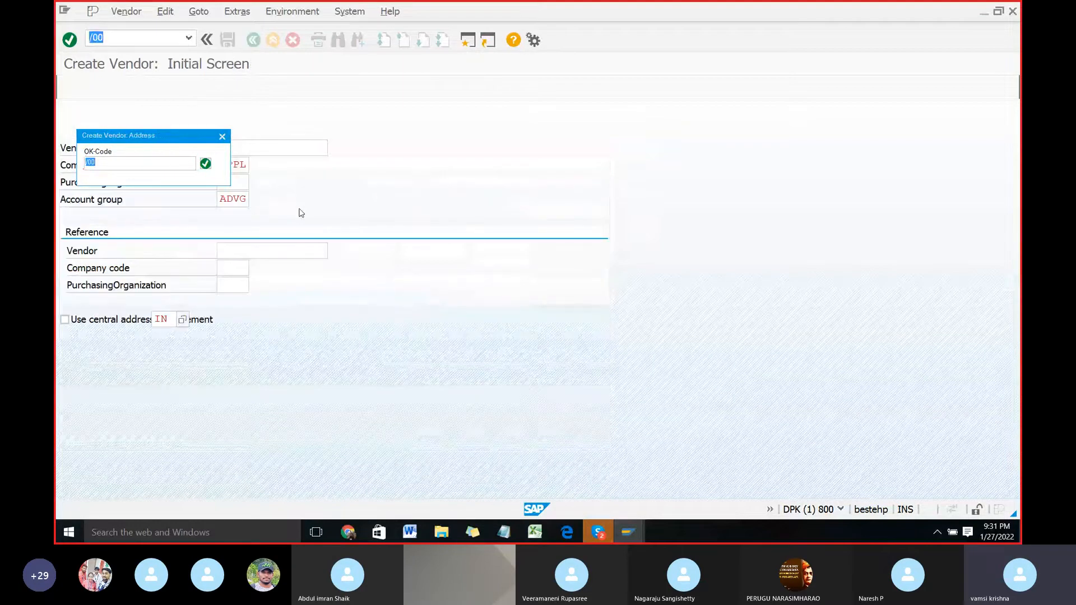
key("Return")
key("Return")
key("Return")
key("Return")
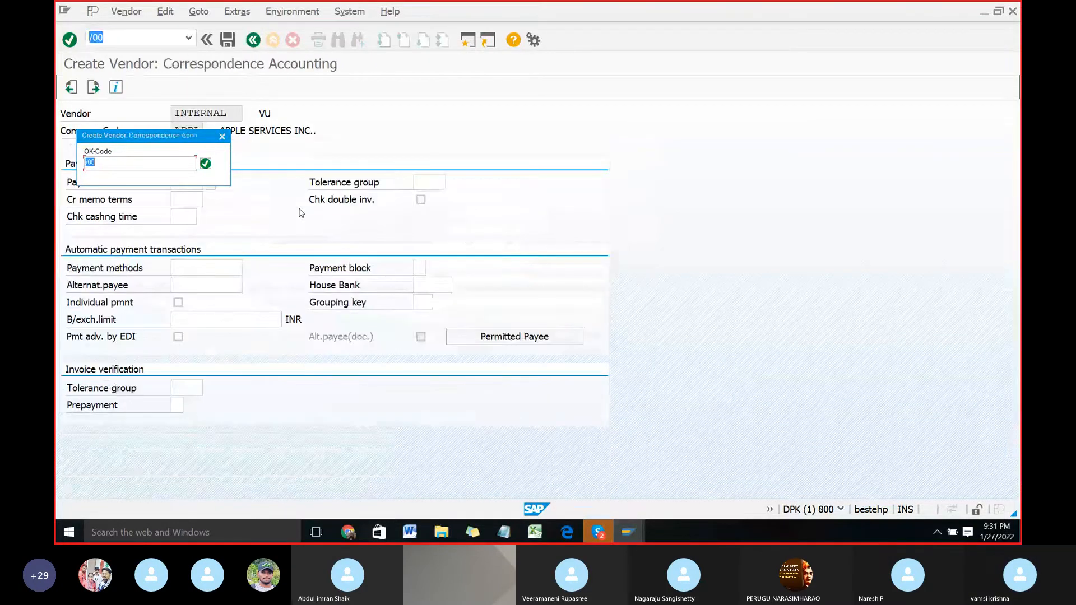
key("Return")
key("Return")
key("Return")
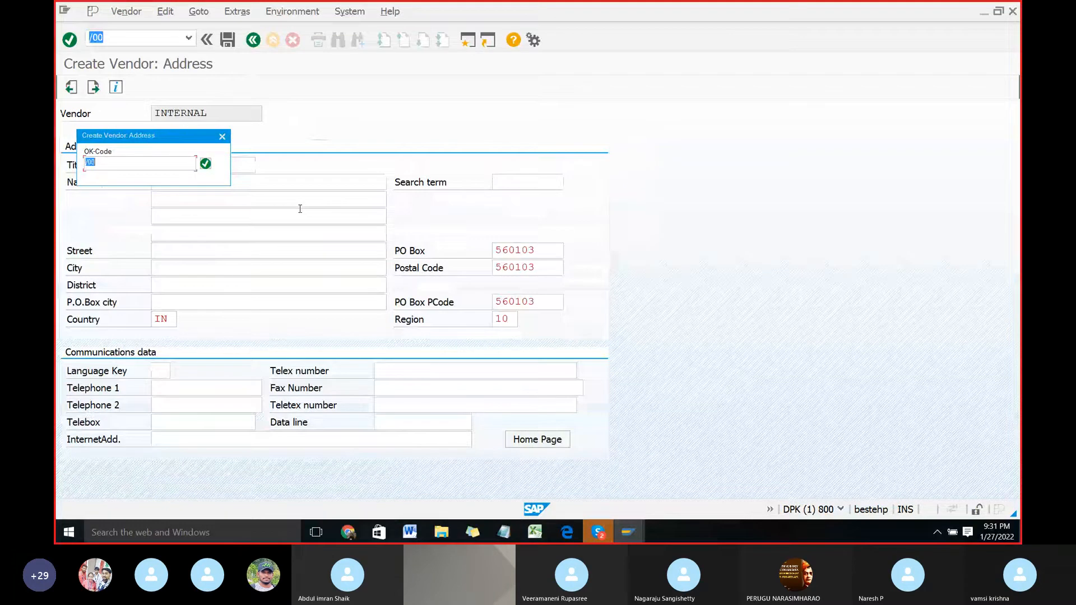
key("Return")
key("Return")
key("Return")
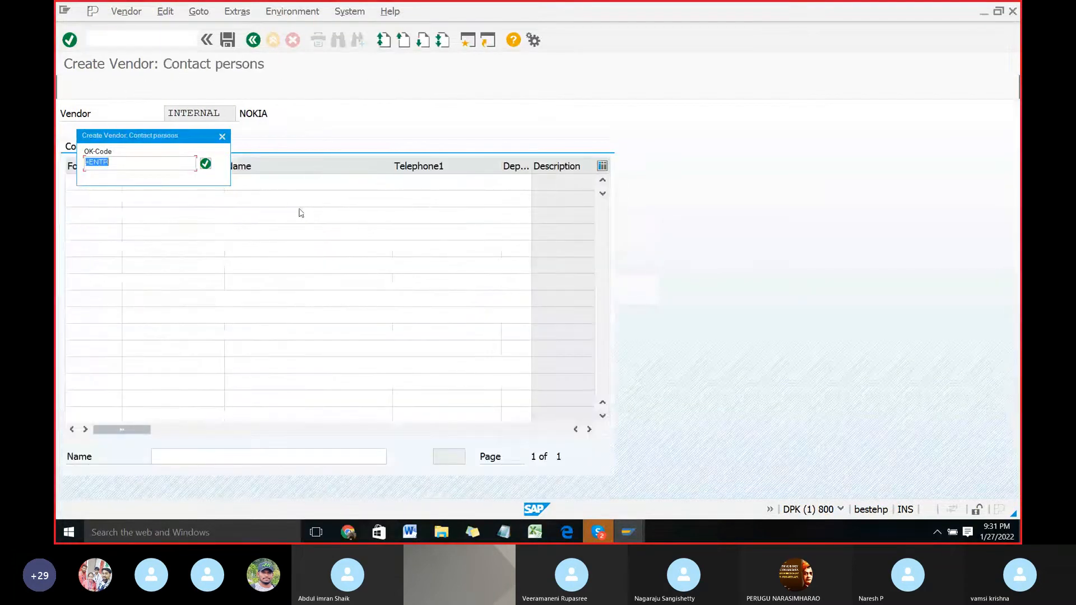
key("Return")
key("Return")
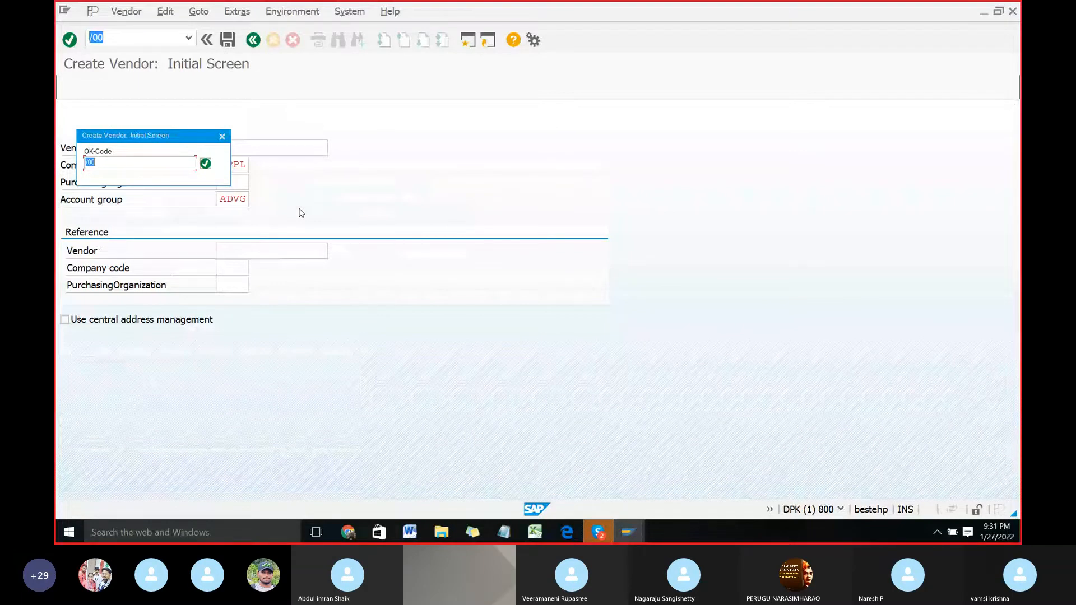
key("Return")
key("Return")
key("Return")
key("Return")
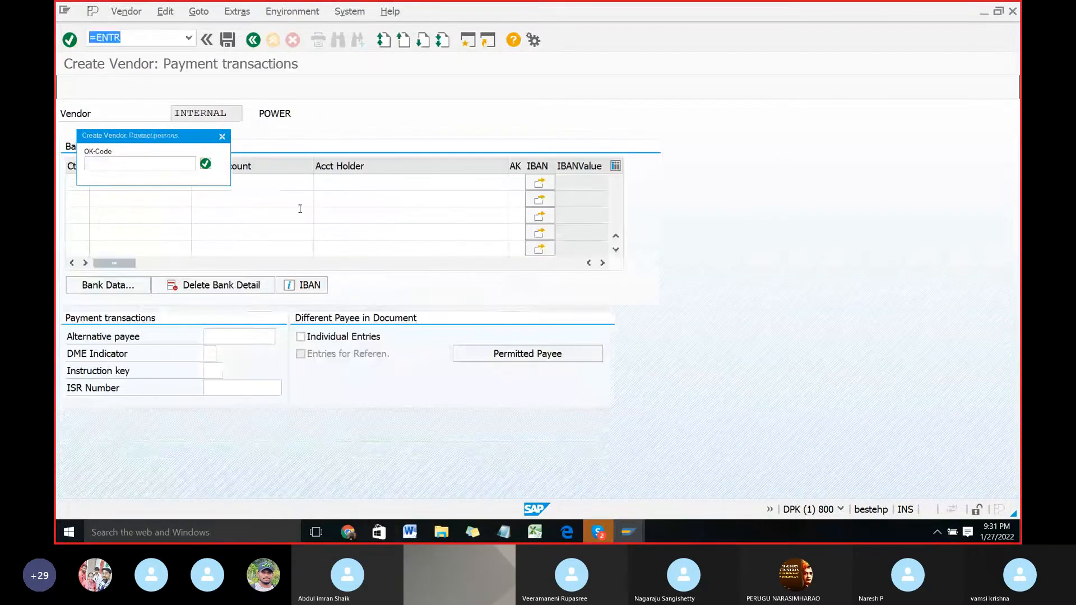
key("Return")
key("Return")
key("Return")
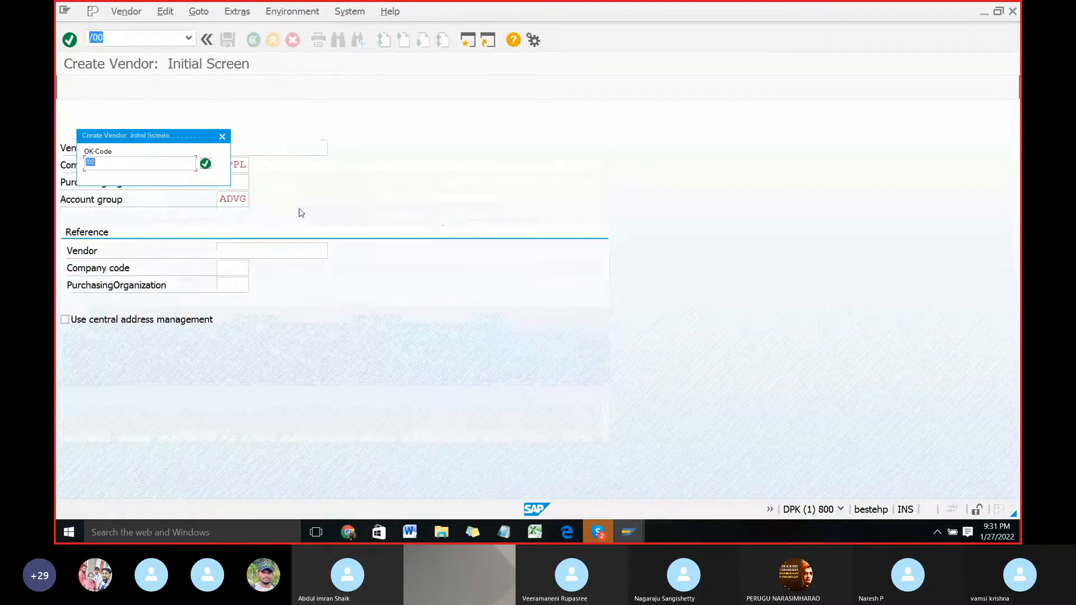
key("Return")
key("Return")
key("Return")
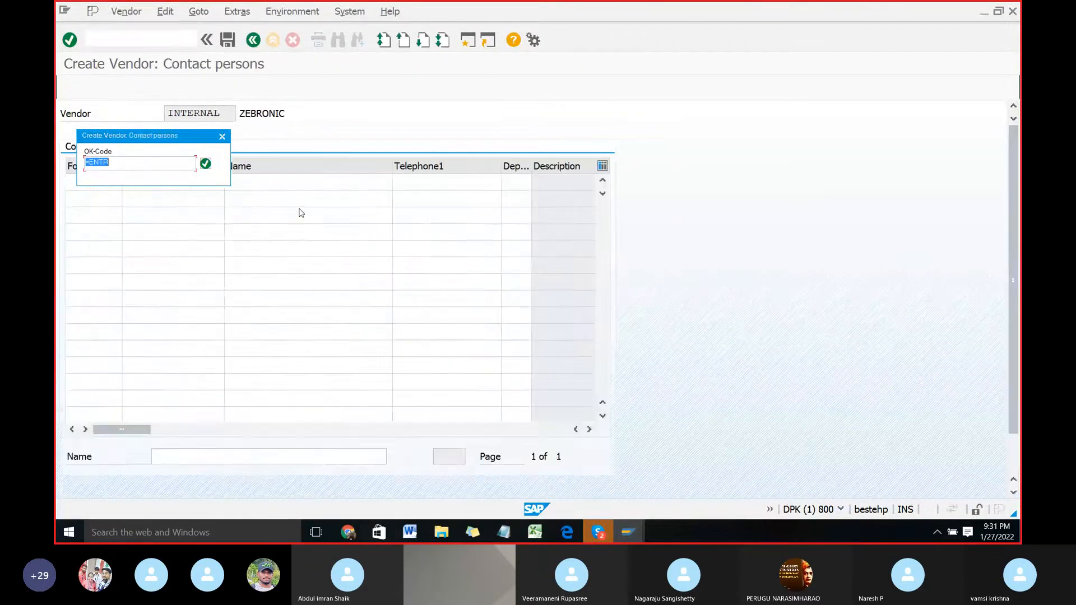
key("Return")
key("Return")
key("Return")
key("Return")
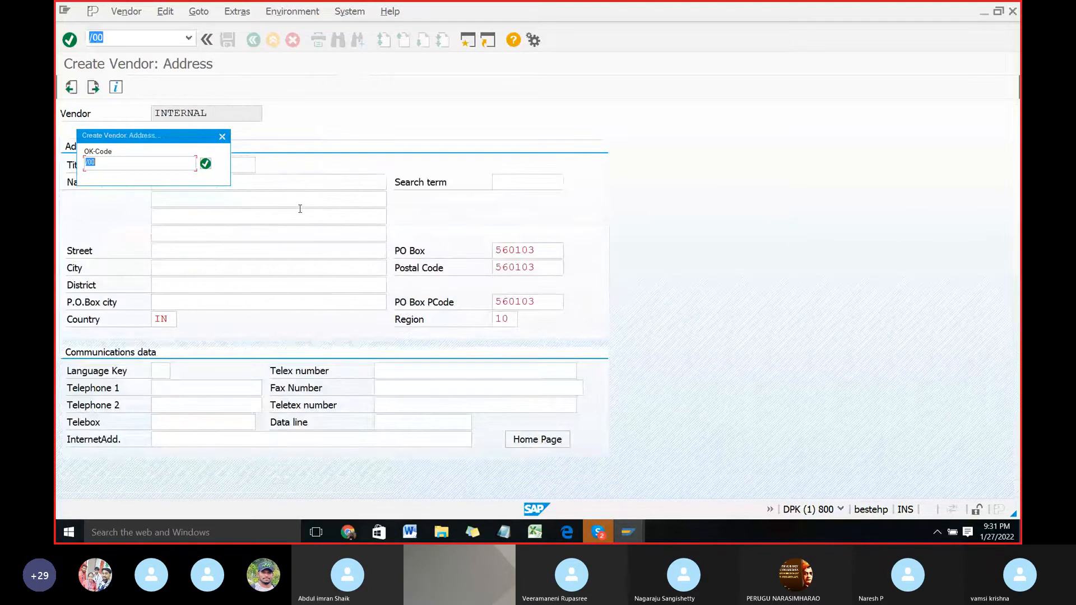
key("Return")
key("Return")
key("Return")
key("Return")
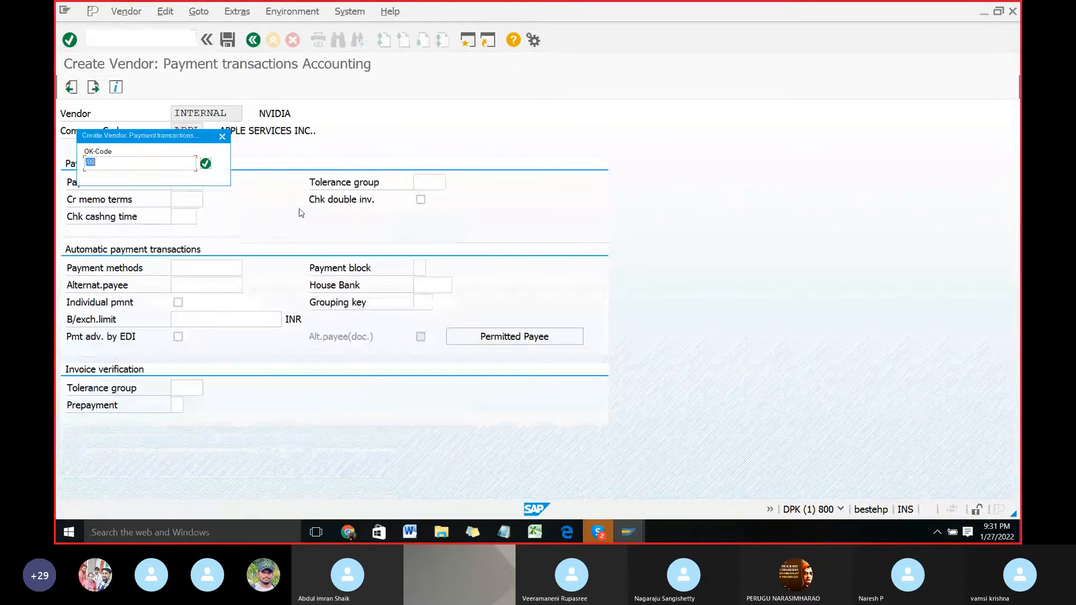
key("Return")
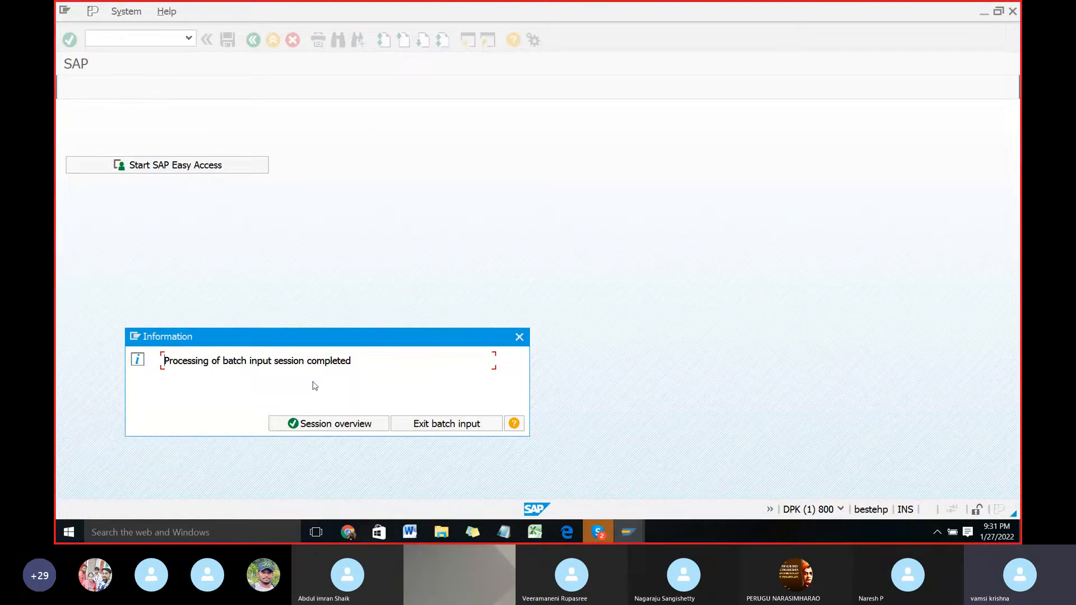
left_click(324, 424)
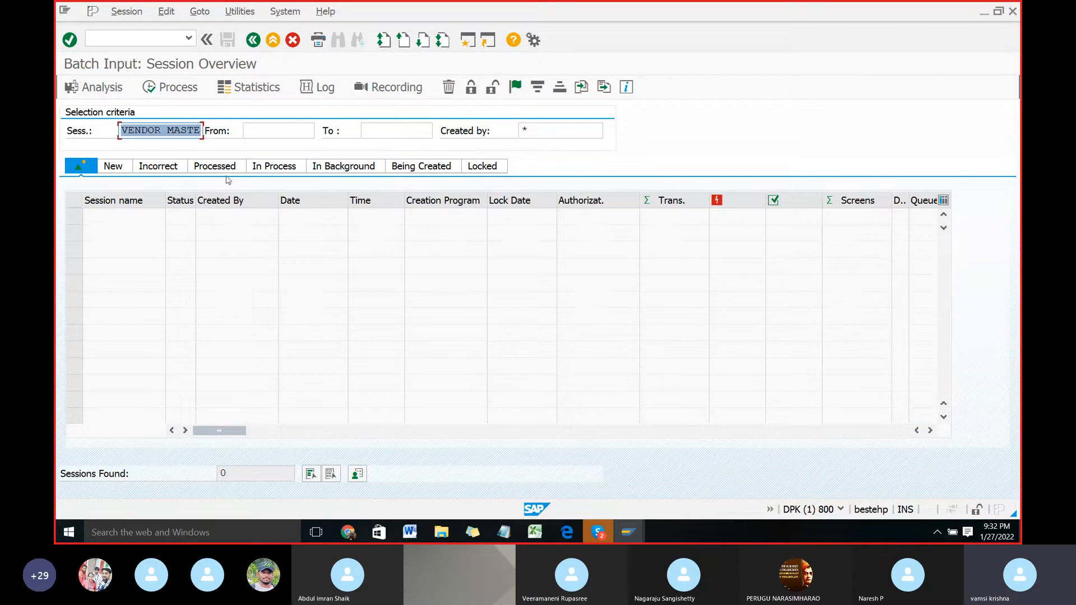
Step: Leave the session overview, return to SAP Easy Access, and start transaction SE16N
left_click(253, 40)
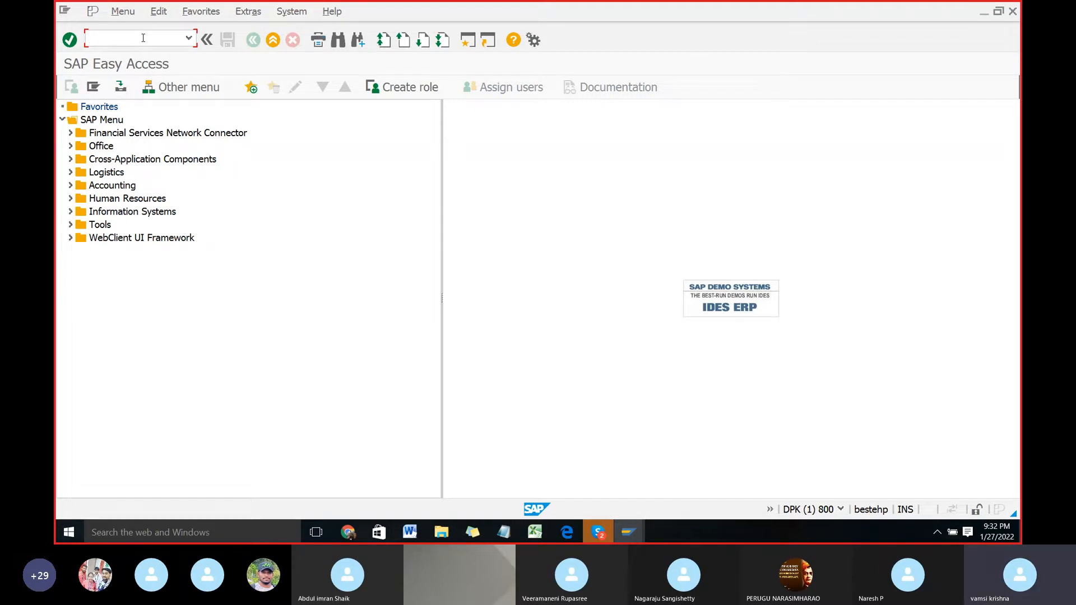
type("SE26")
key("BackSpace")
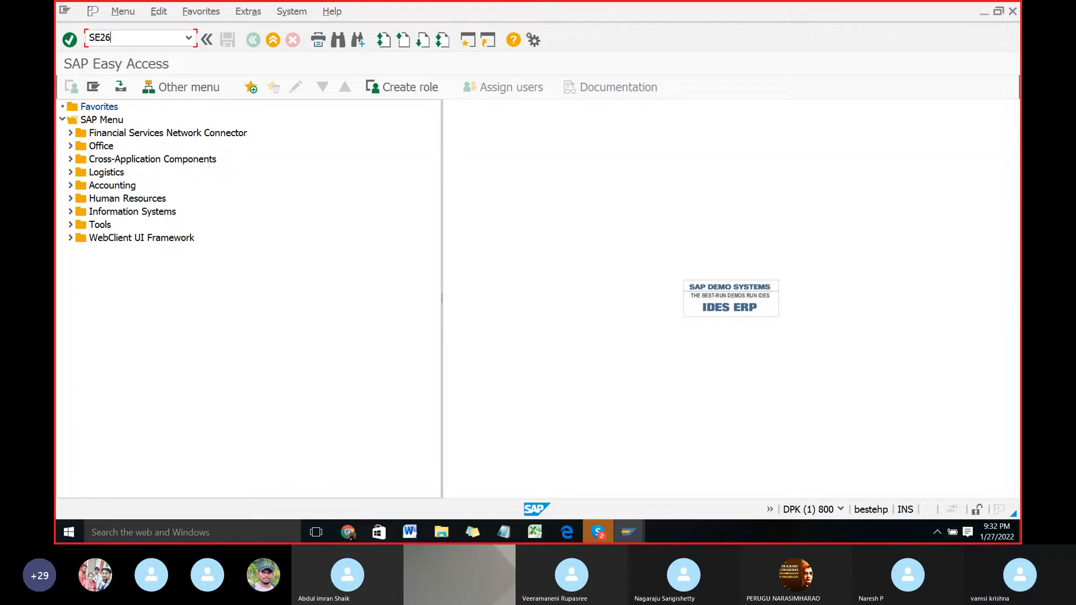
key("BackSpace")
type("16N")
key("Return")
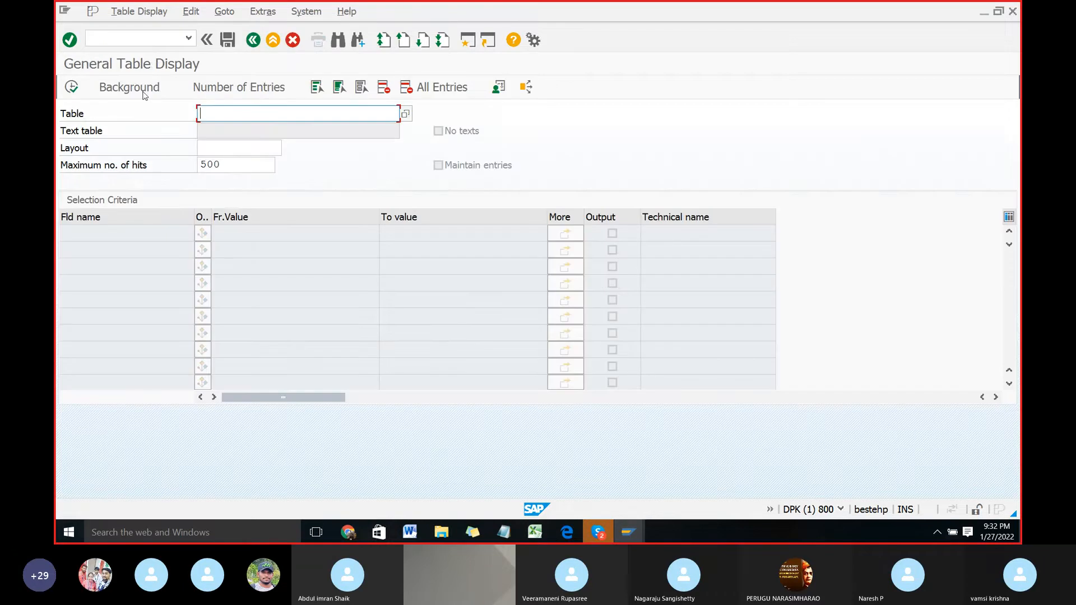
Step: Switch to Word, read the remaining instructions on session processing and checking the uploaded vendors in the table, and switch back to SAP
key("alt+Tab")
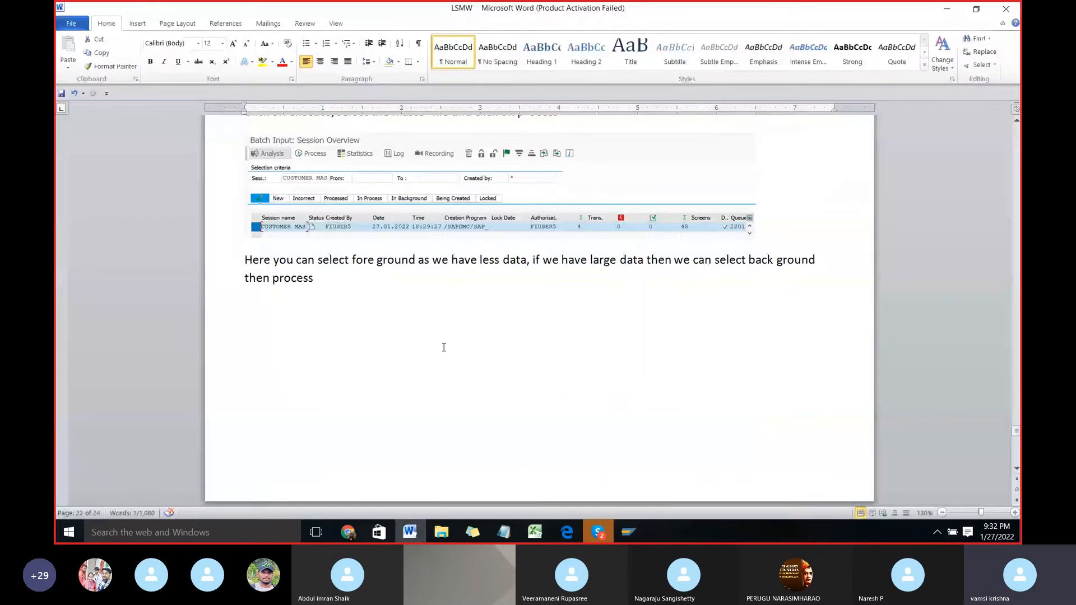
scroll(444, 348, "up", 5)
scroll(562, 292, "down", 13)
scroll(562, 292, "down", 3)
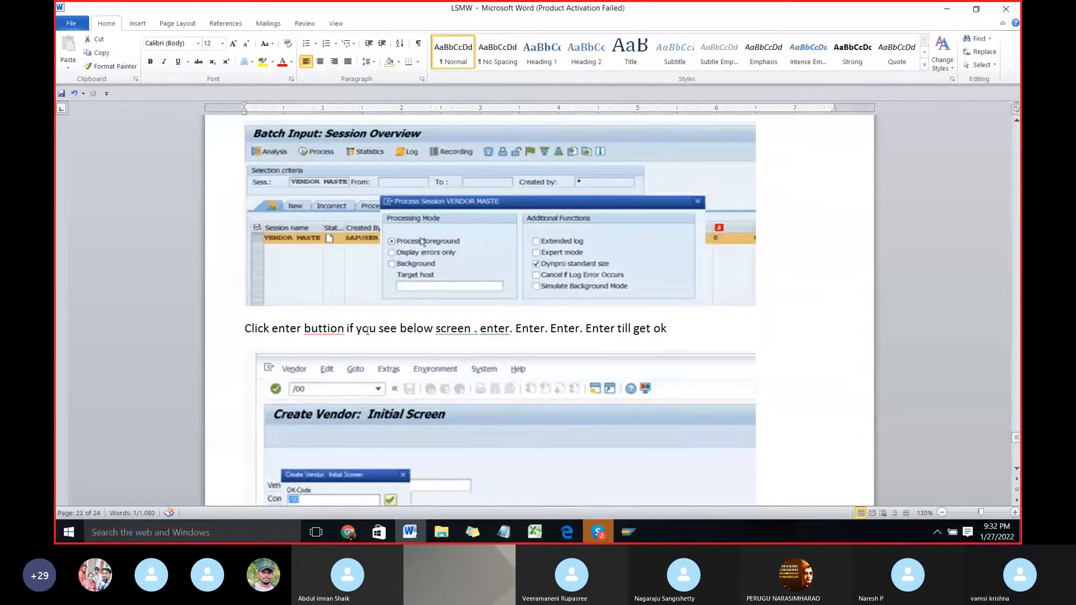
scroll(425, 362, "up", 2)
scroll(424, 363, "down", 3)
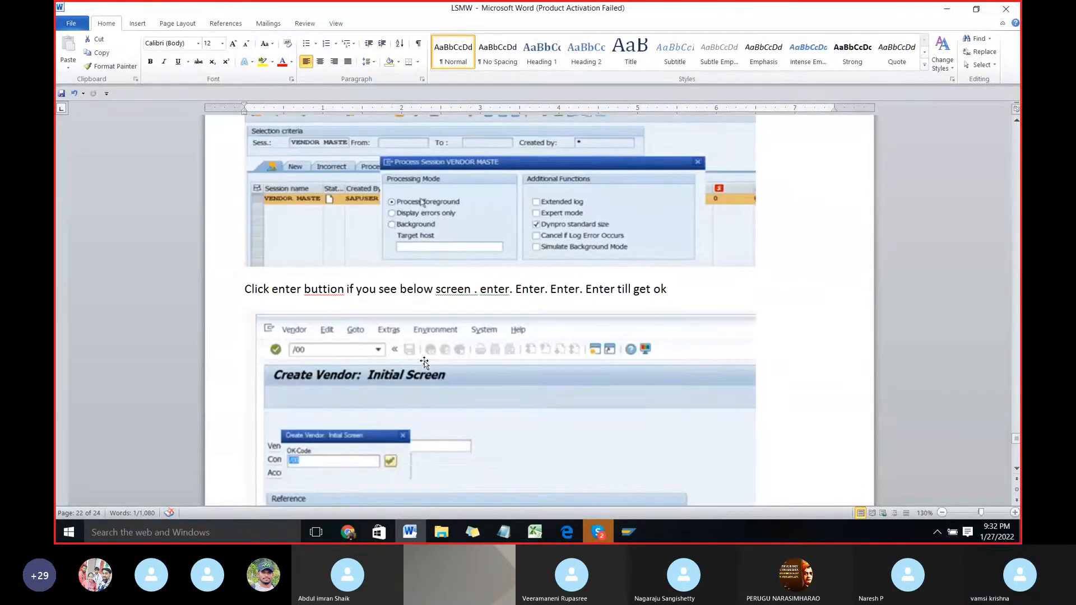
scroll(424, 362, "down", 15)
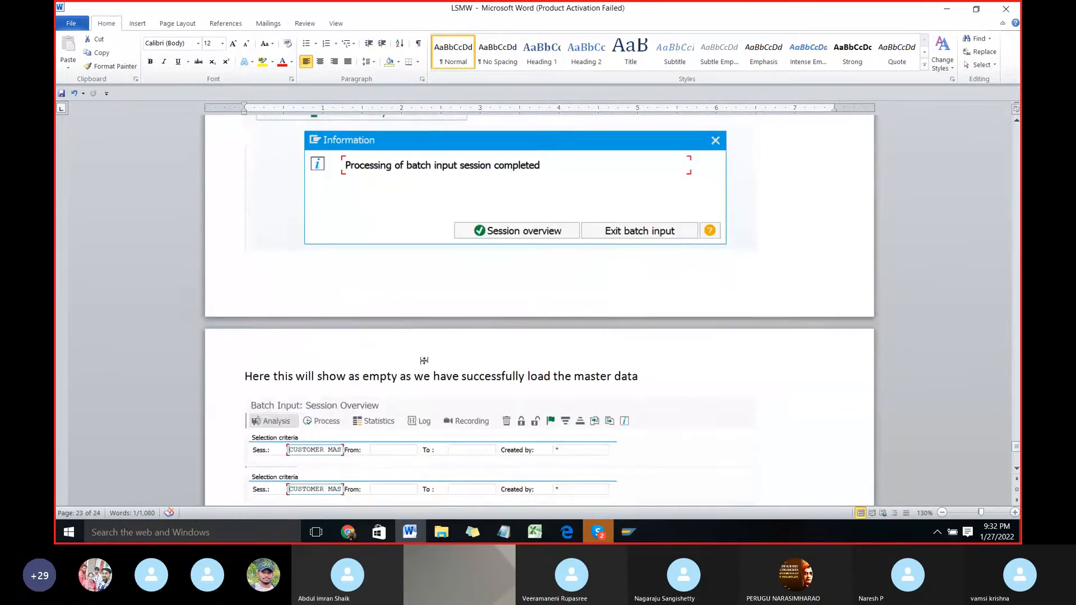
scroll(425, 361, "down", 5)
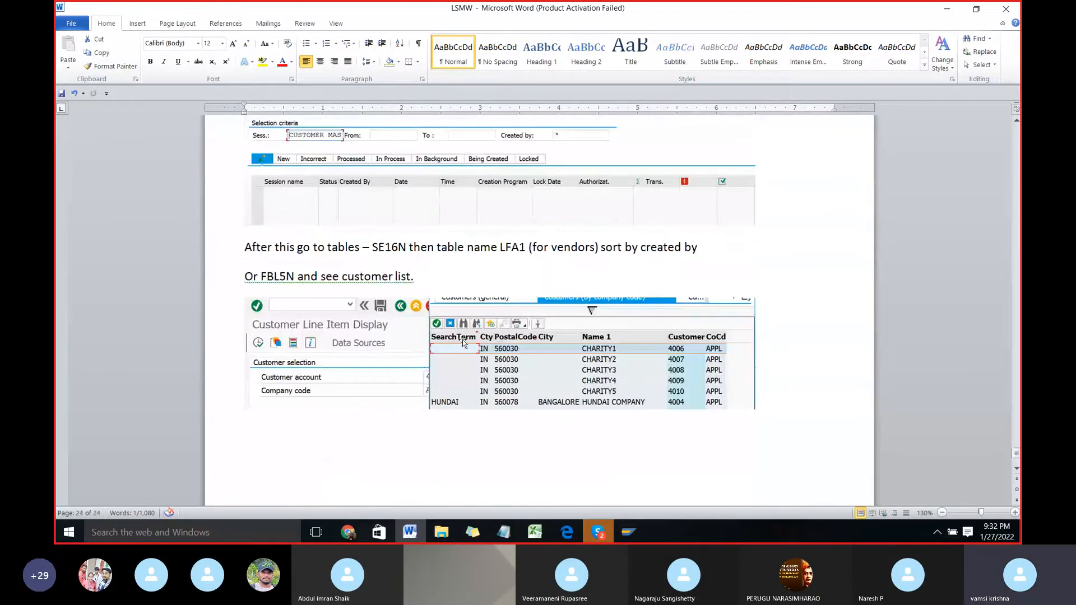
scroll(512, 222, "up", 4)
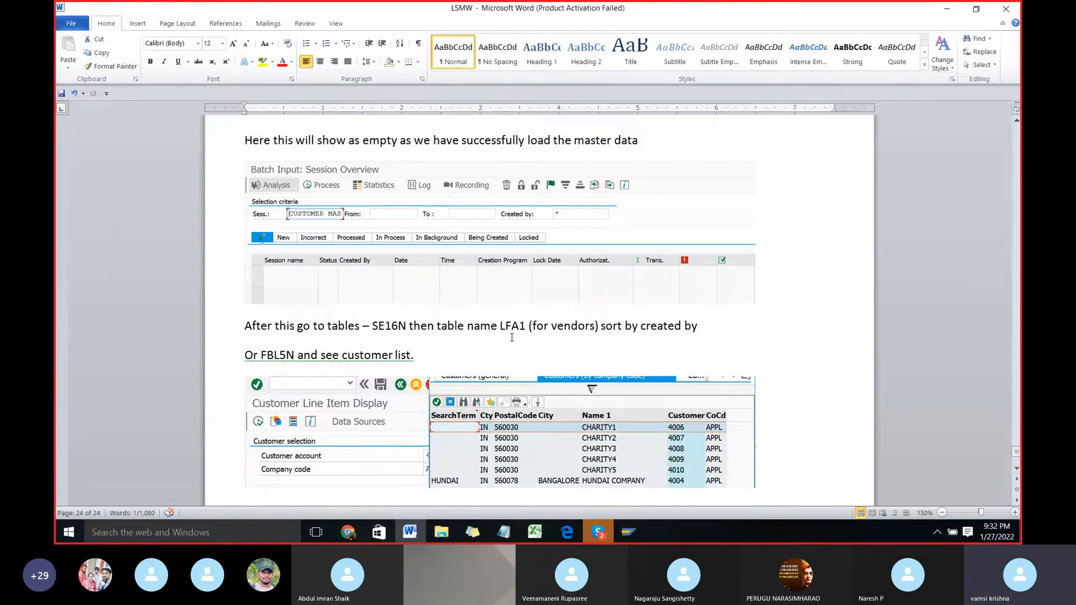
key("alt+Tab")
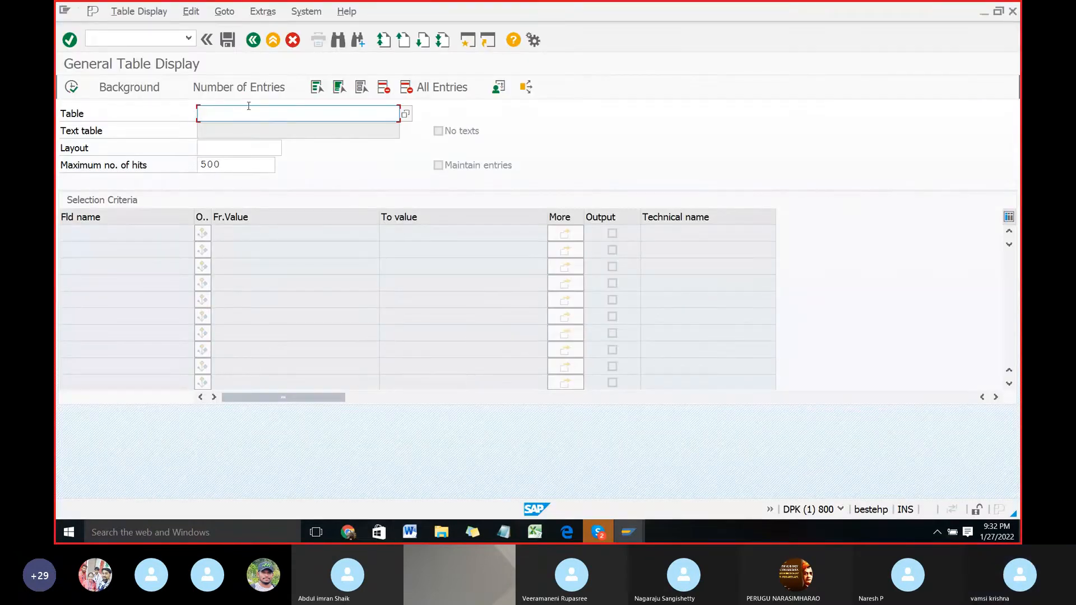
Step: Load table LFA1 in the General Table Display and list its entries with PO Box 560103
type("LFA1")
key("Return")
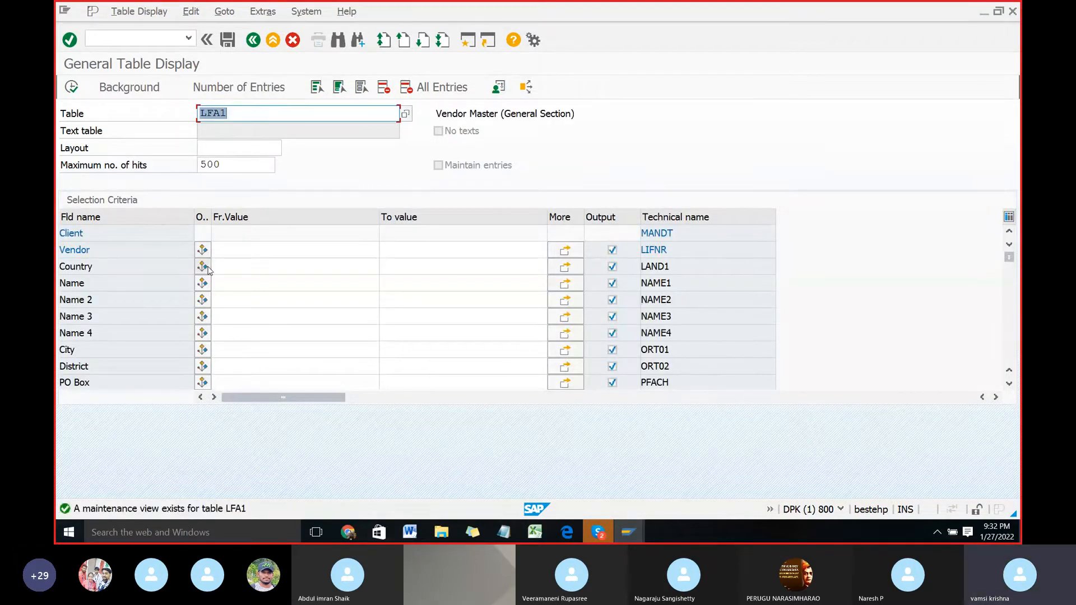
mouse_move(503, 543)
mouse_move(554, 477)
scroll(291, 307, "down", 4)
scroll(259, 305, "up", 1)
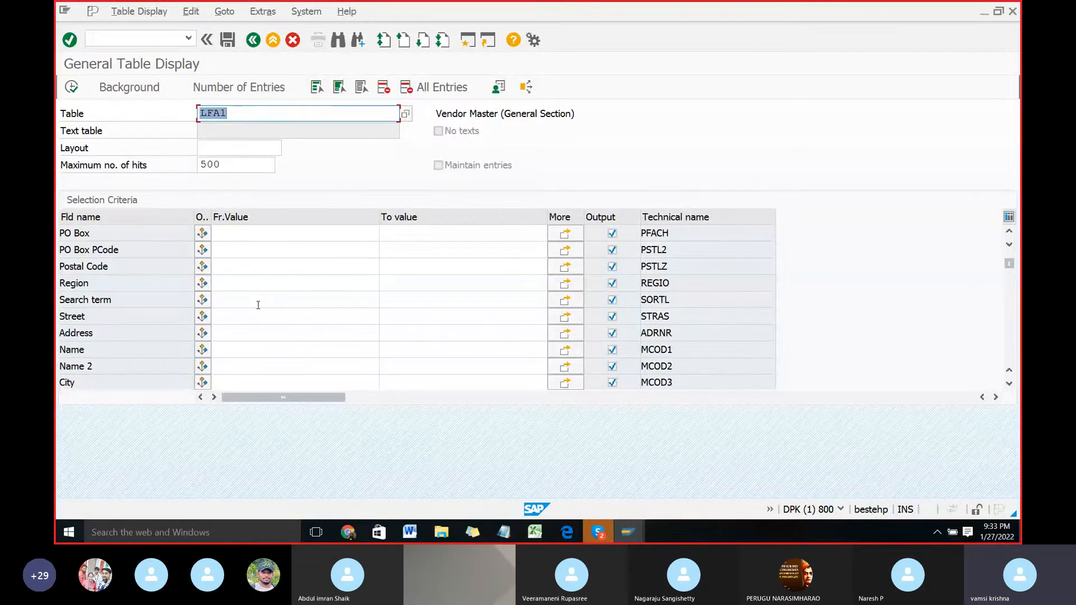
scroll(257, 292, "up", 1)
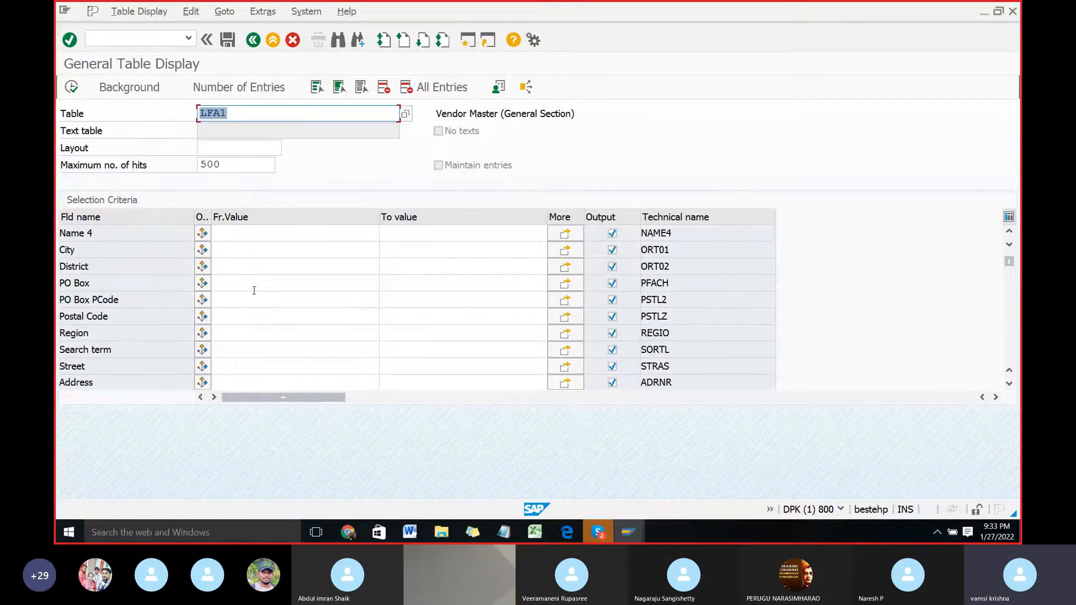
left_click(244, 284)
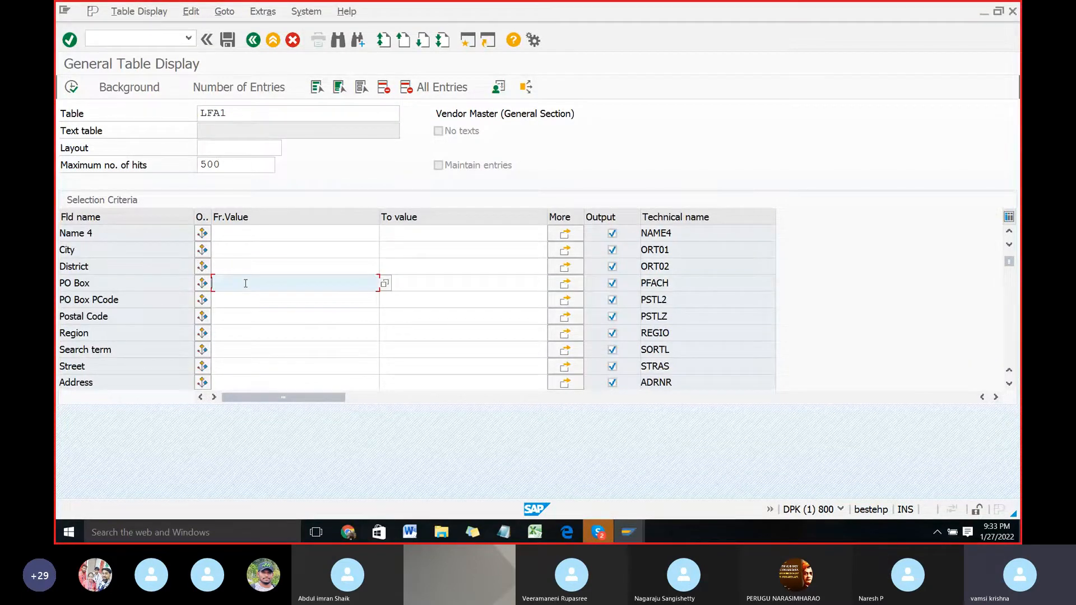
type("560103")
double_click(245, 284)
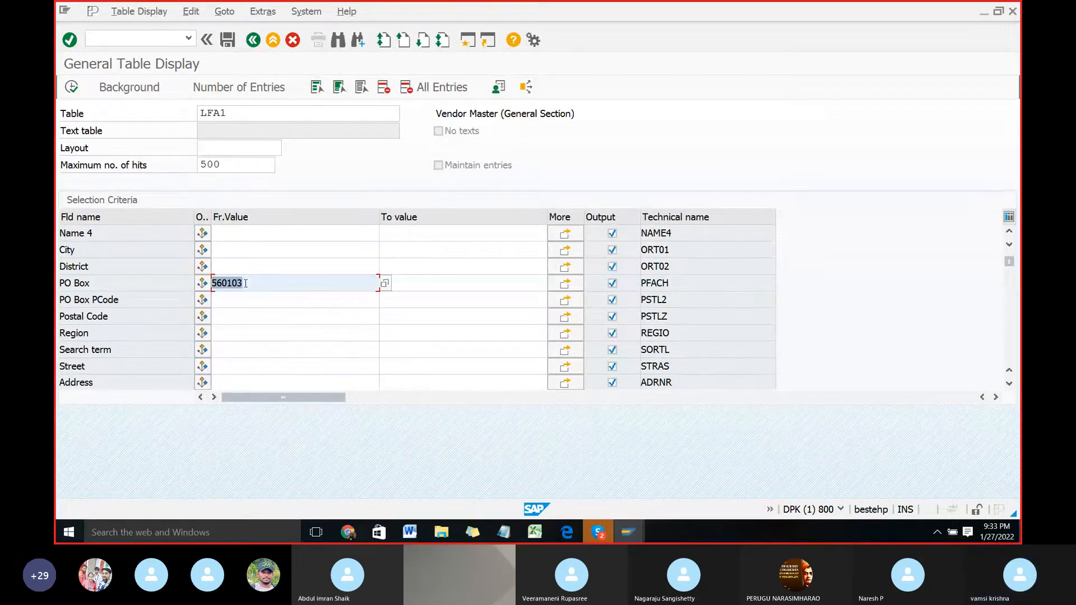
left_click(70, 89)
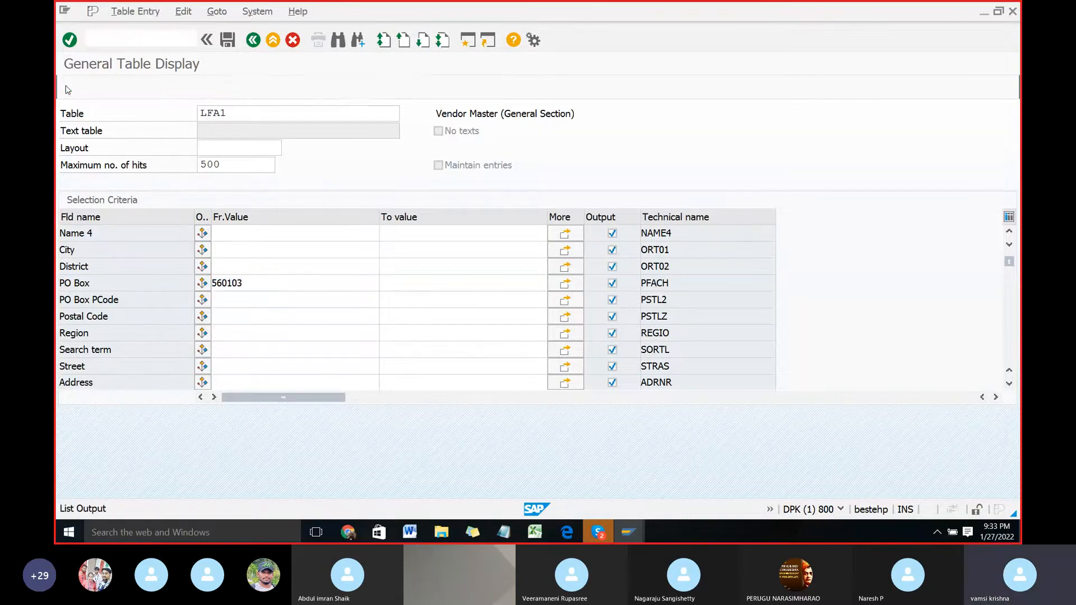
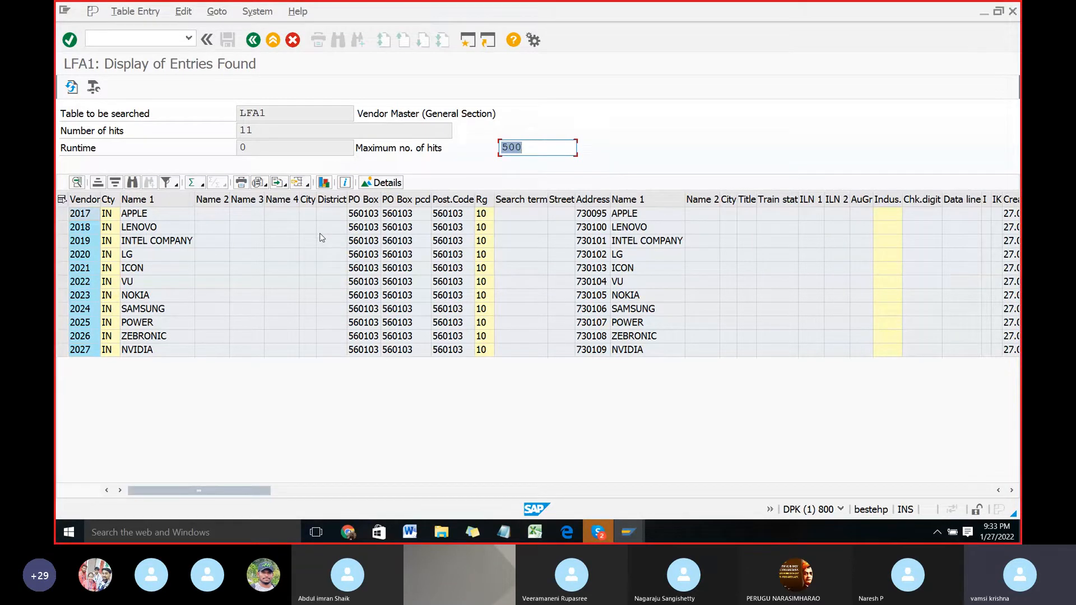
Step: Leave the LFA1 entries and start transaction FBL1N for the vendor line item display with /NFBL1N
left_click(141, 39)
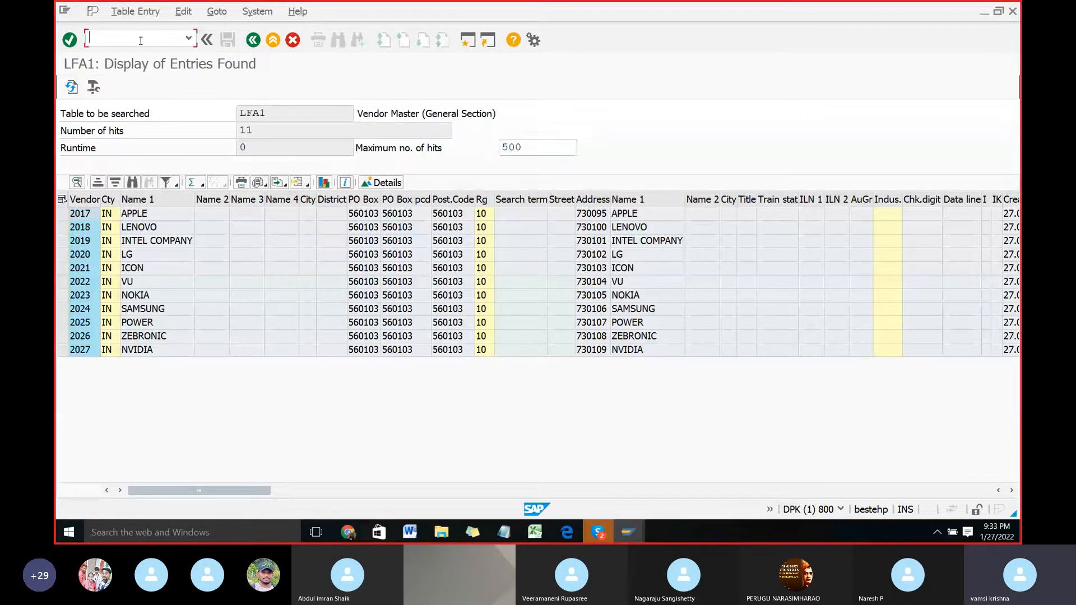
type("/NFBL1")
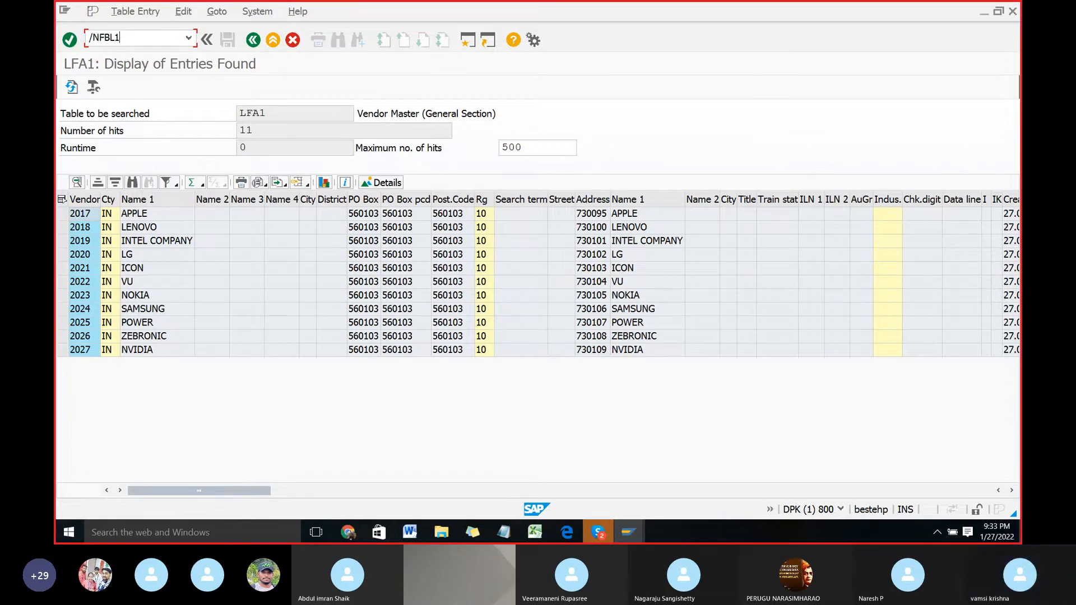
type("N")
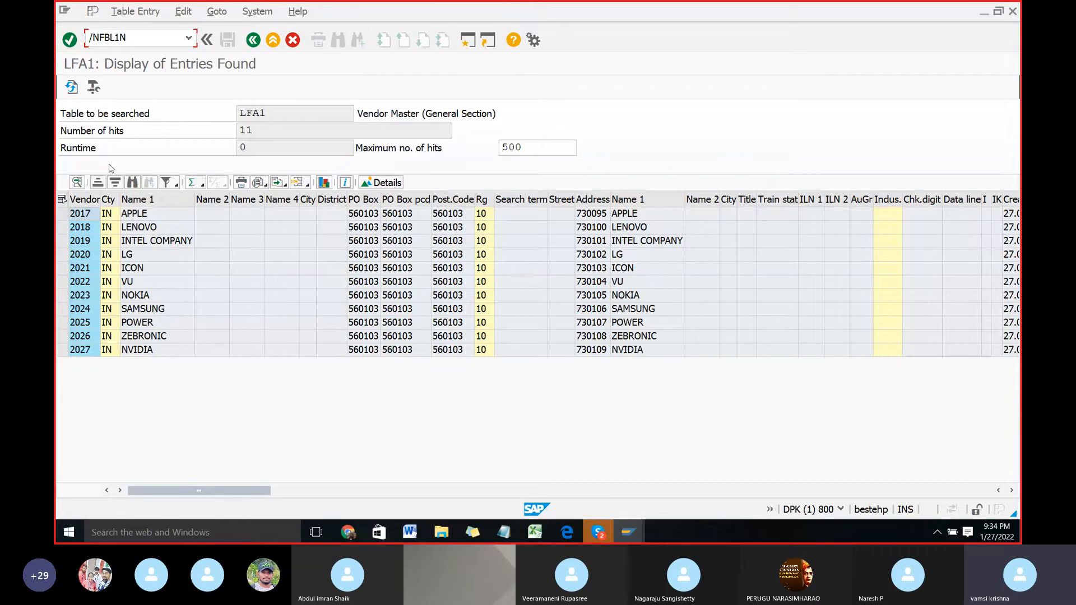
left_click_drag(168, 497, 199, 491)
key("Return")
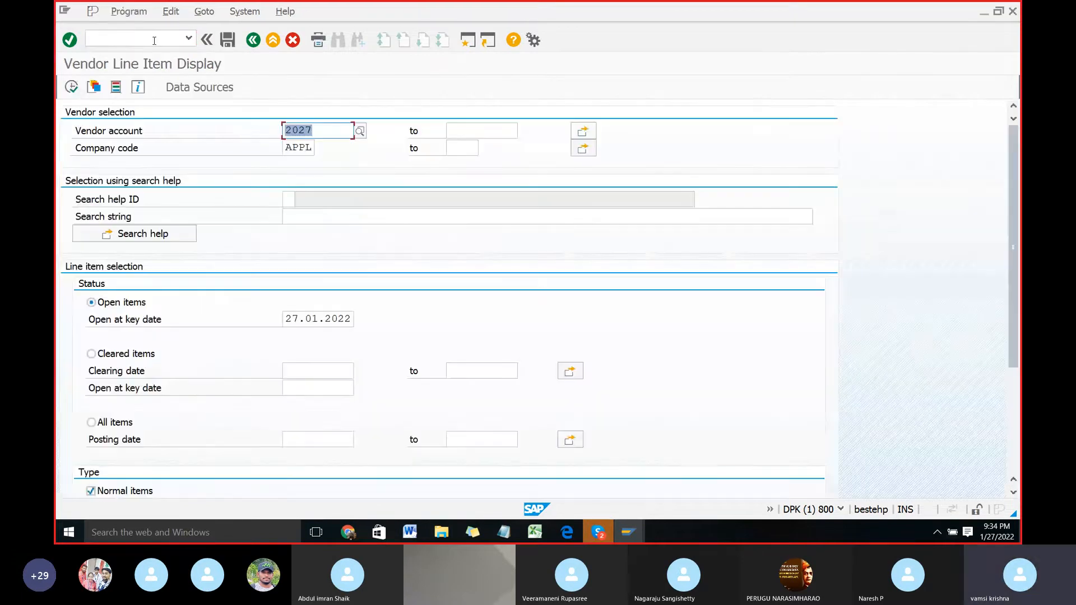
Step: Look up the vendor accounts of company code APPL for country IN, close the list, and return to SAP Easy Access
left_click(360, 135)
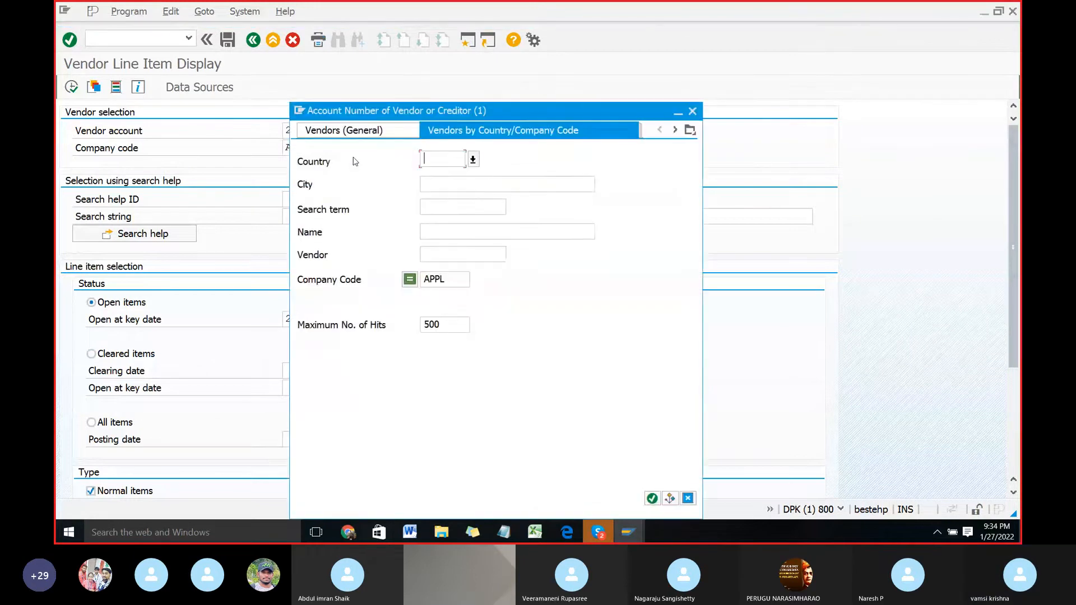
type("IN")
key("Return")
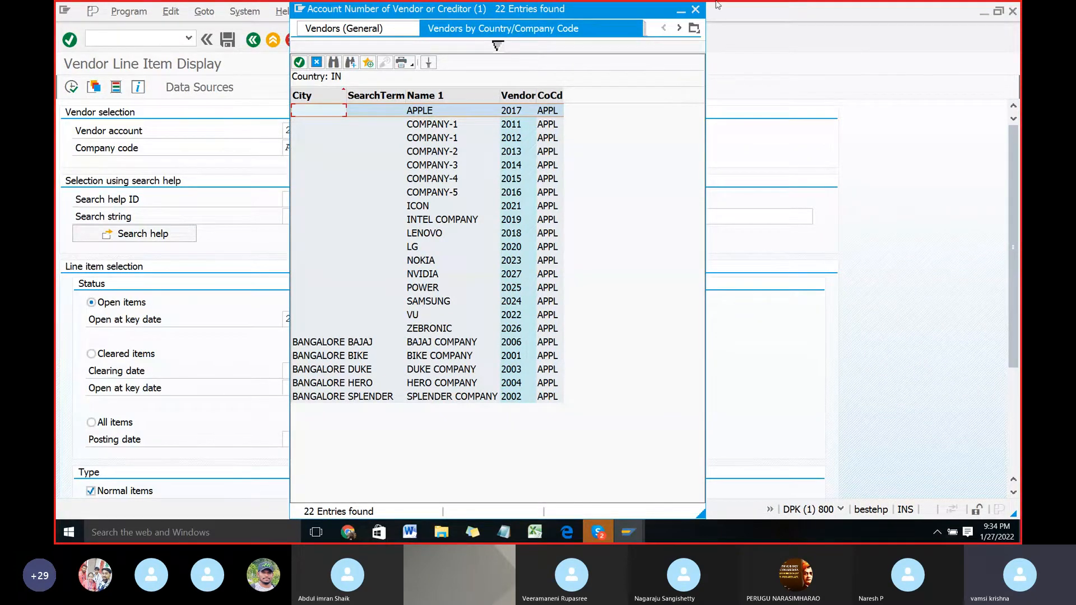
left_click(696, 9)
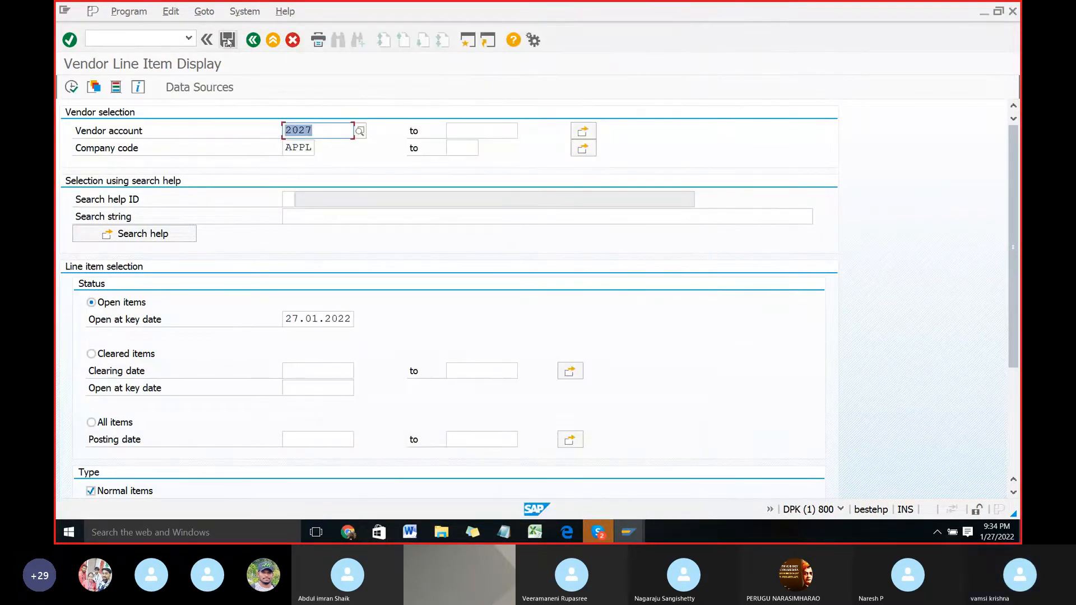
left_click(252, 41)
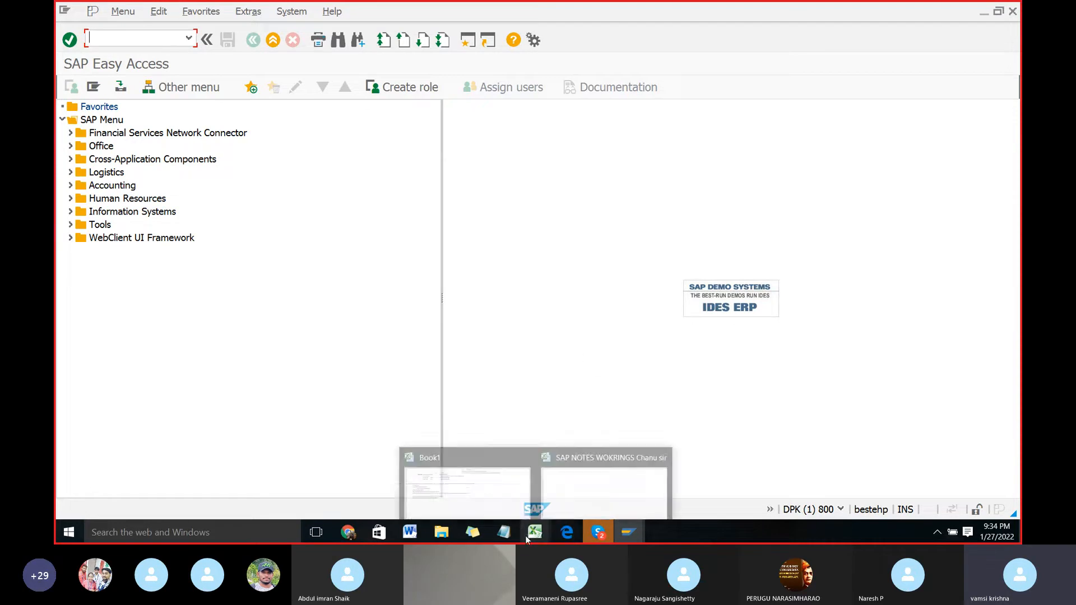
Step: Switch to the LSMW document in Word and review the instructions from displaying the imported data through to checking the uploaded records
left_click(416, 536)
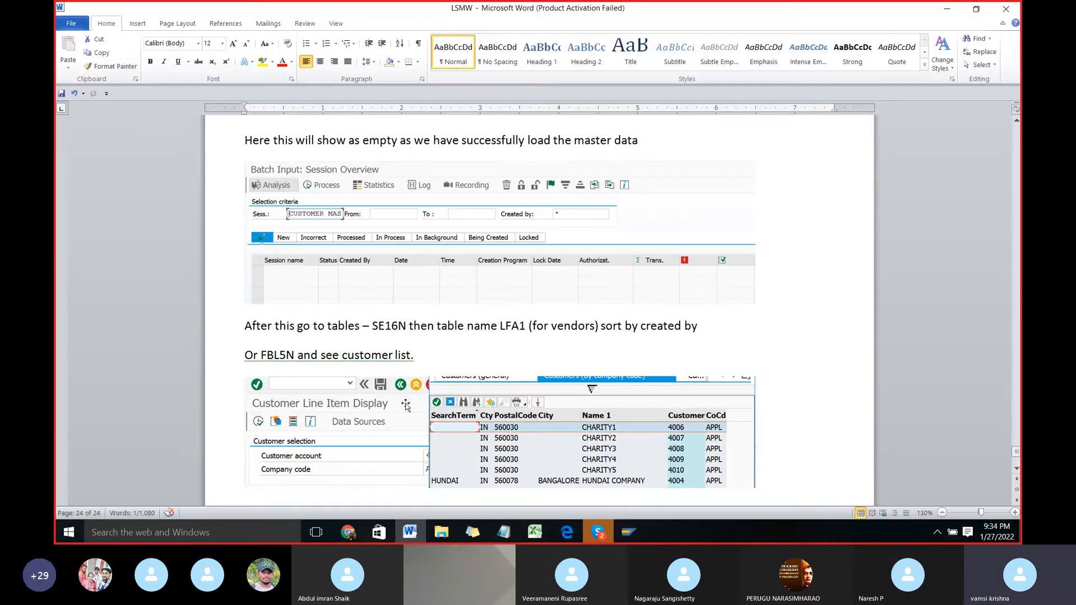
scroll(460, 359, "up", 6)
scroll(459, 359, "up", 15)
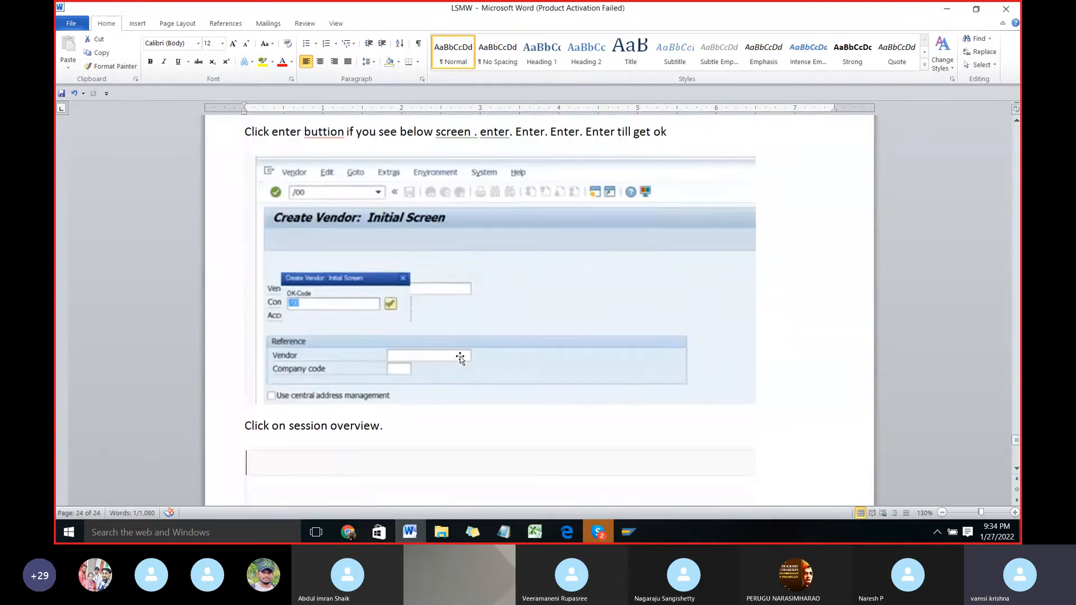
scroll(461, 357, "up", 15)
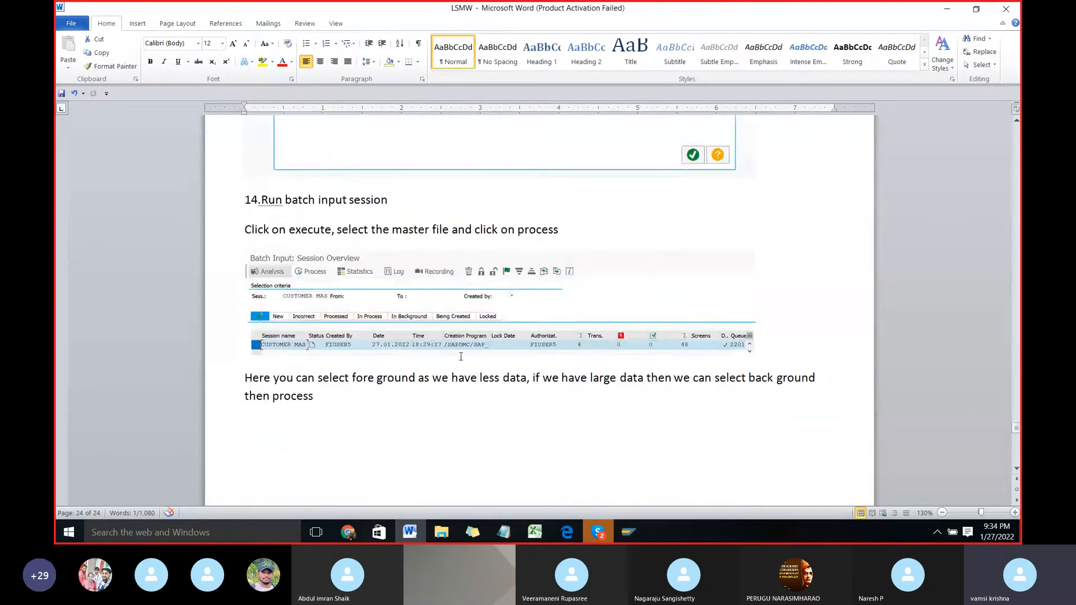
scroll(461, 356, "up", 6)
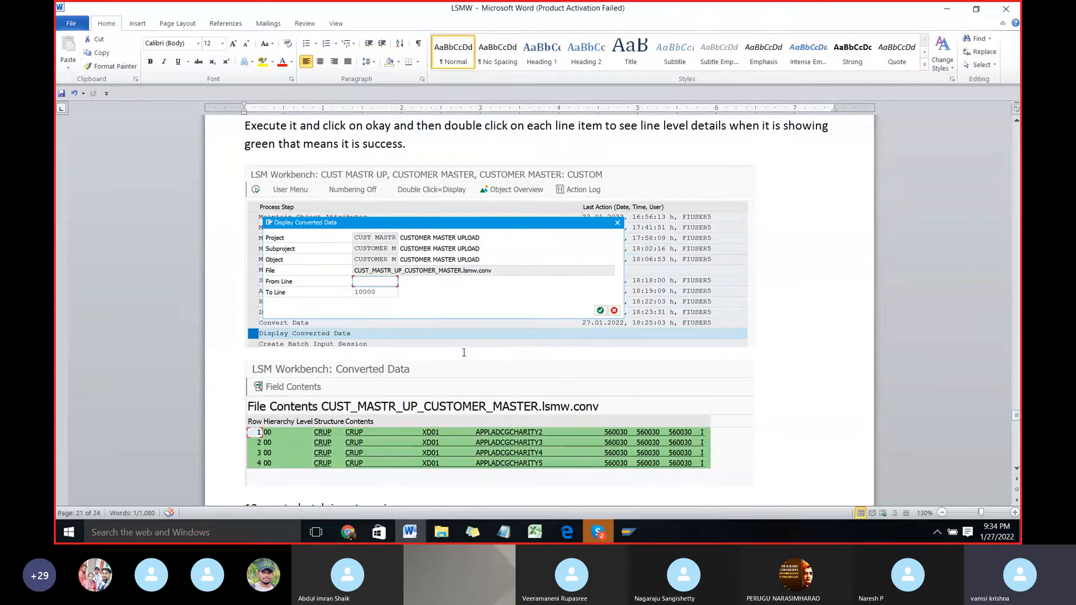
scroll(585, 288, "up", 3)
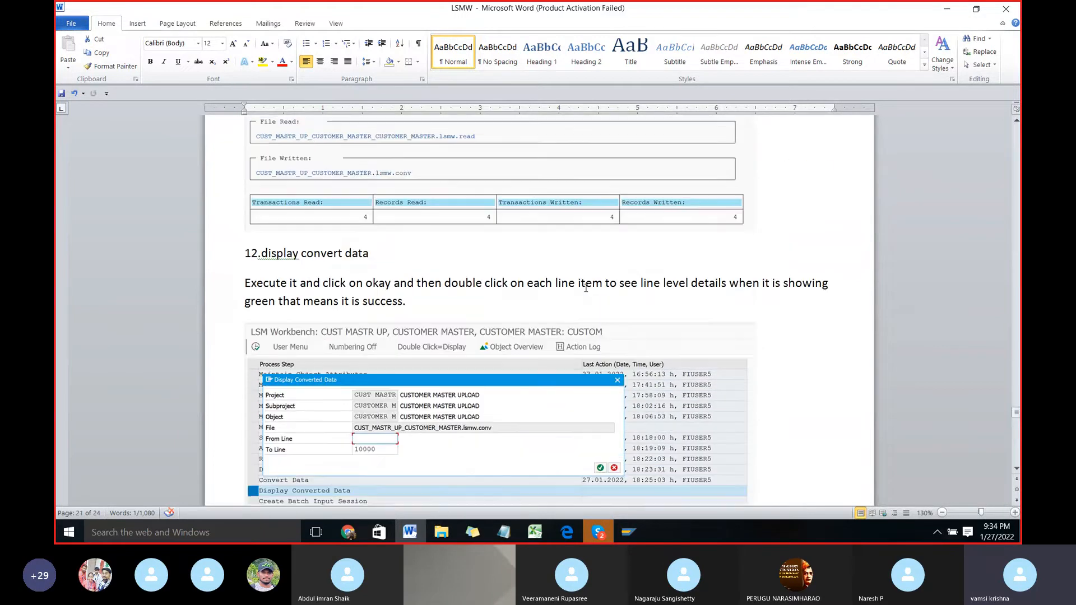
scroll(585, 288, "up", 10)
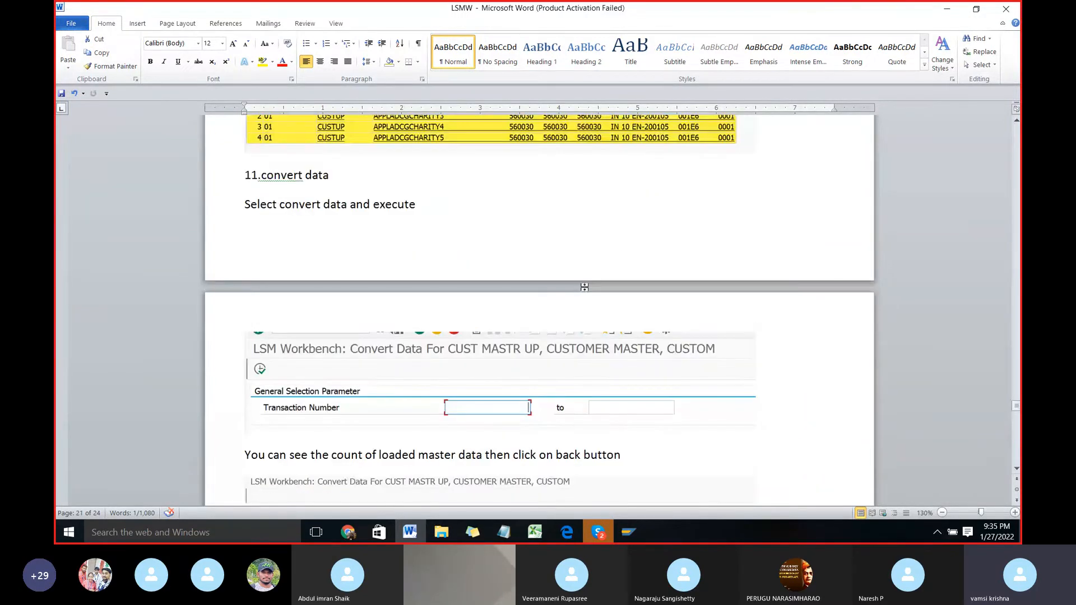
scroll(585, 287, "up", 5)
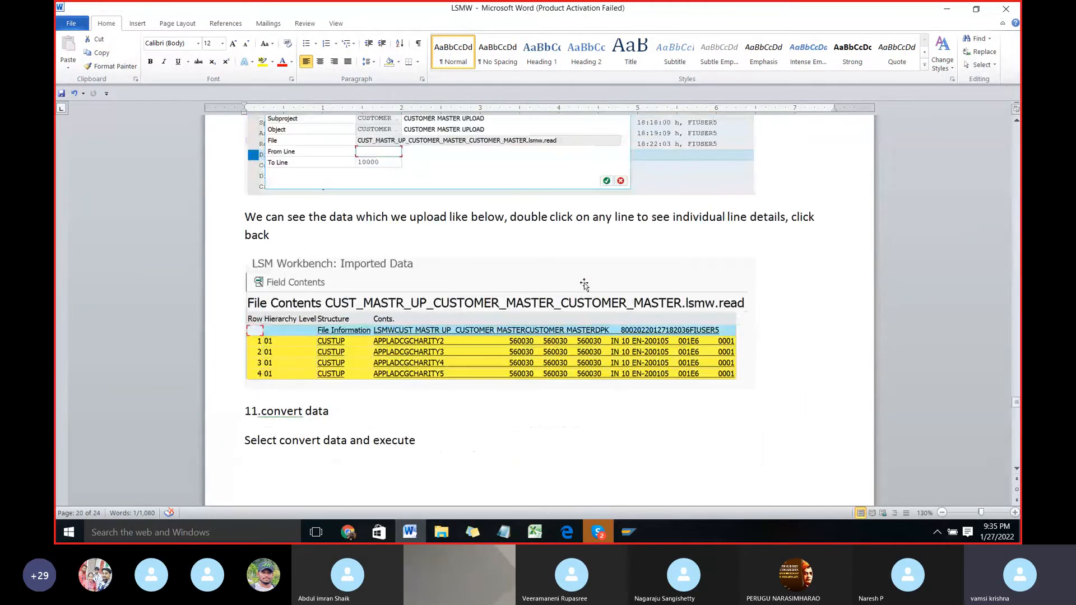
scroll(585, 285, "up", 3)
scroll(584, 284, "down", 13)
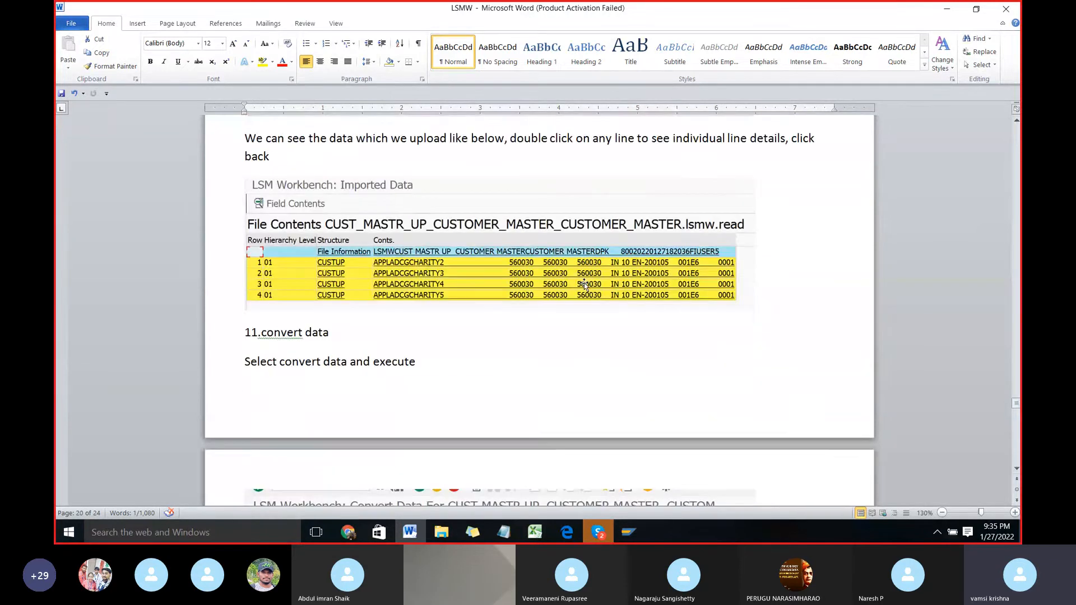
scroll(584, 285, "down", 14)
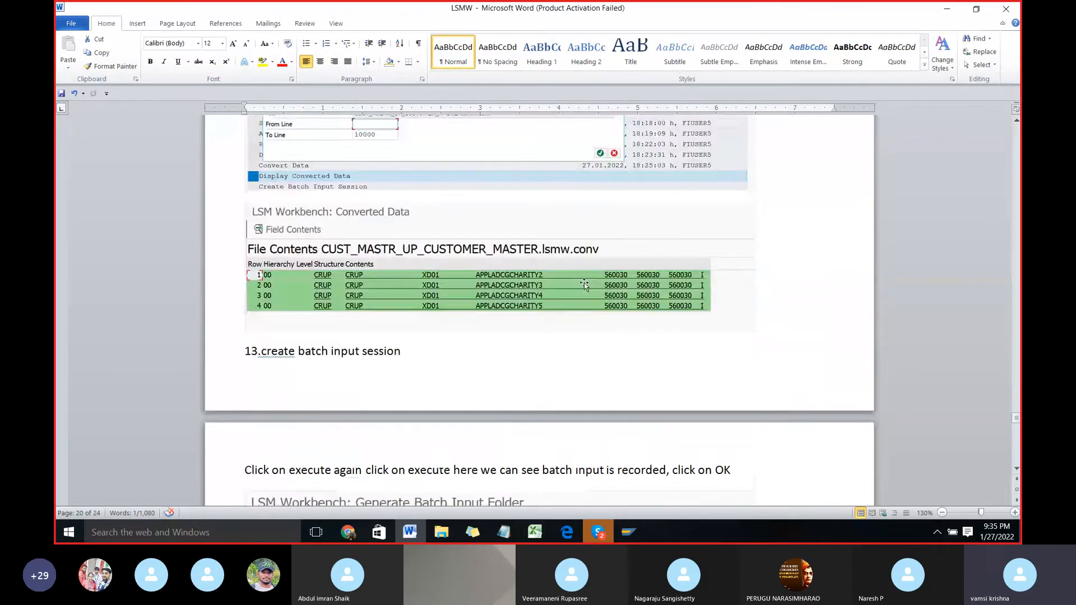
scroll(584, 284, "down", 8)
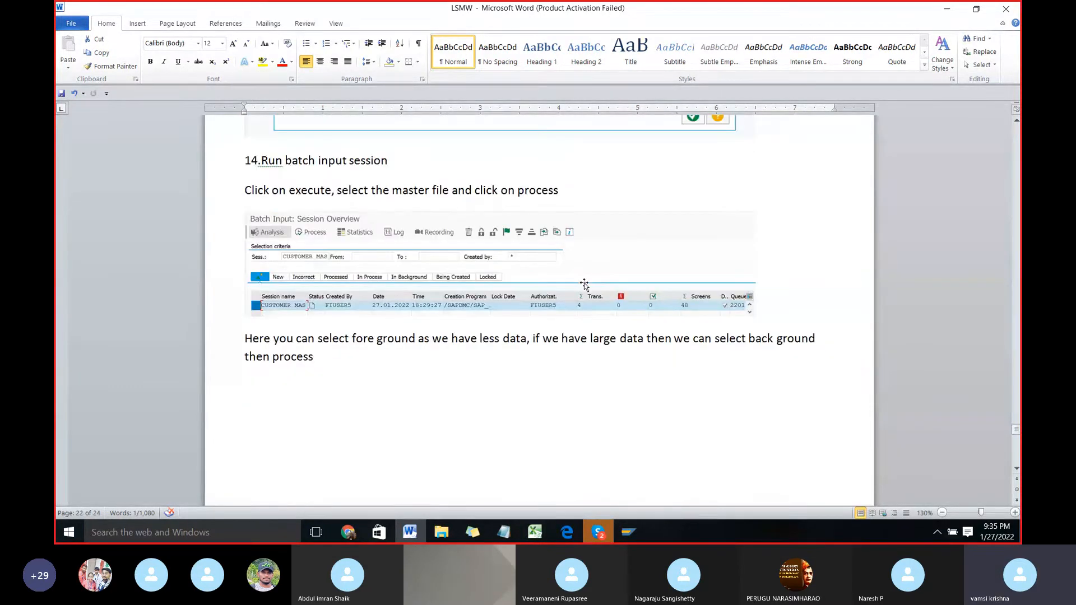
scroll(584, 283, "down", 16)
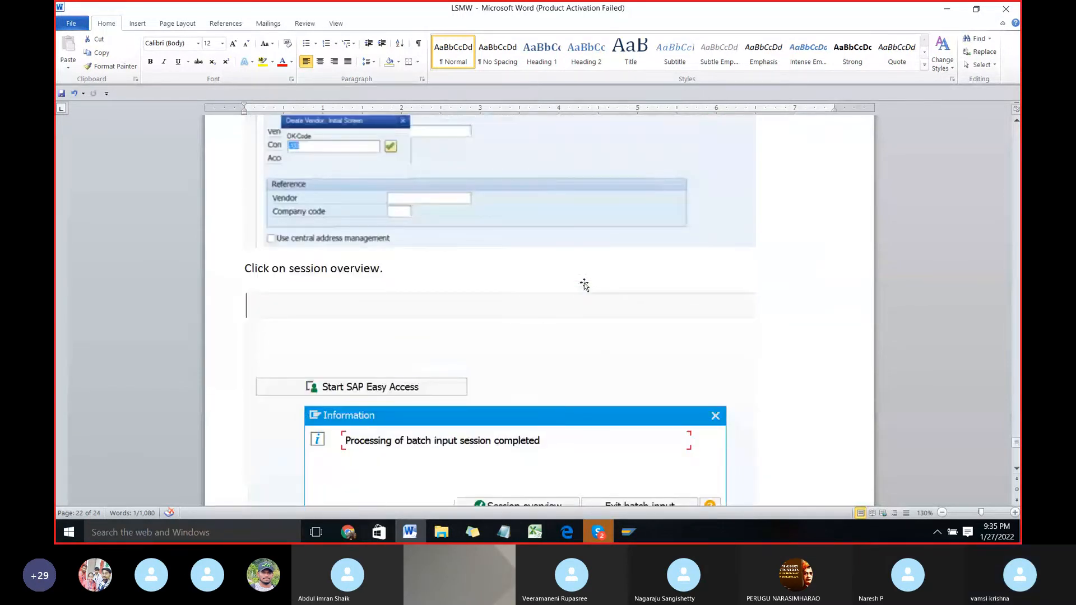
scroll(584, 284, "down", 20)
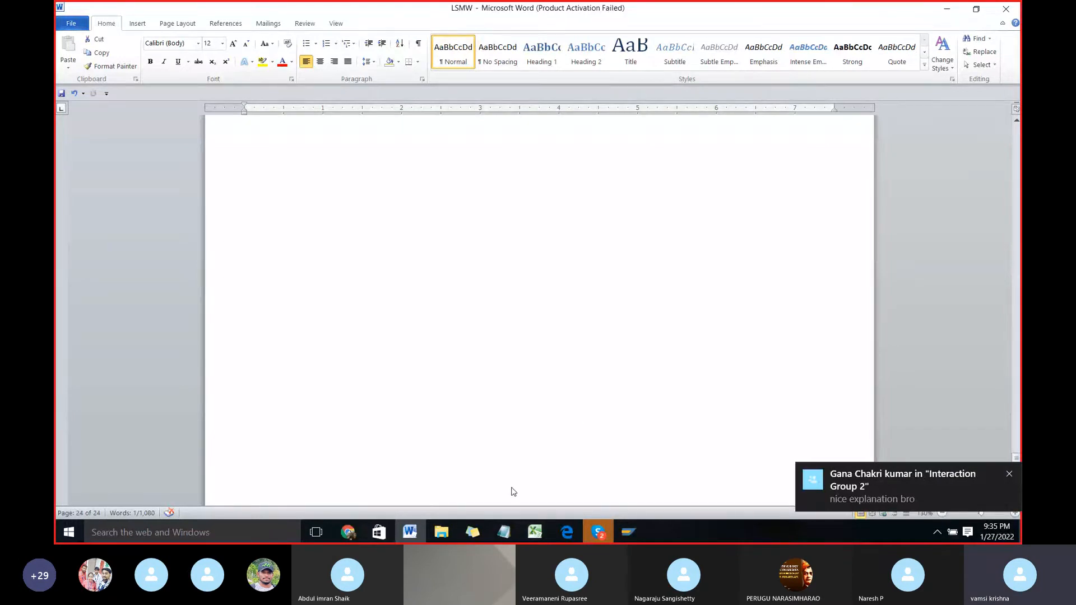
Step: Show the desktop, open the Word document "What is SAP LSMW" from there, and maximize its window
key("super+d")
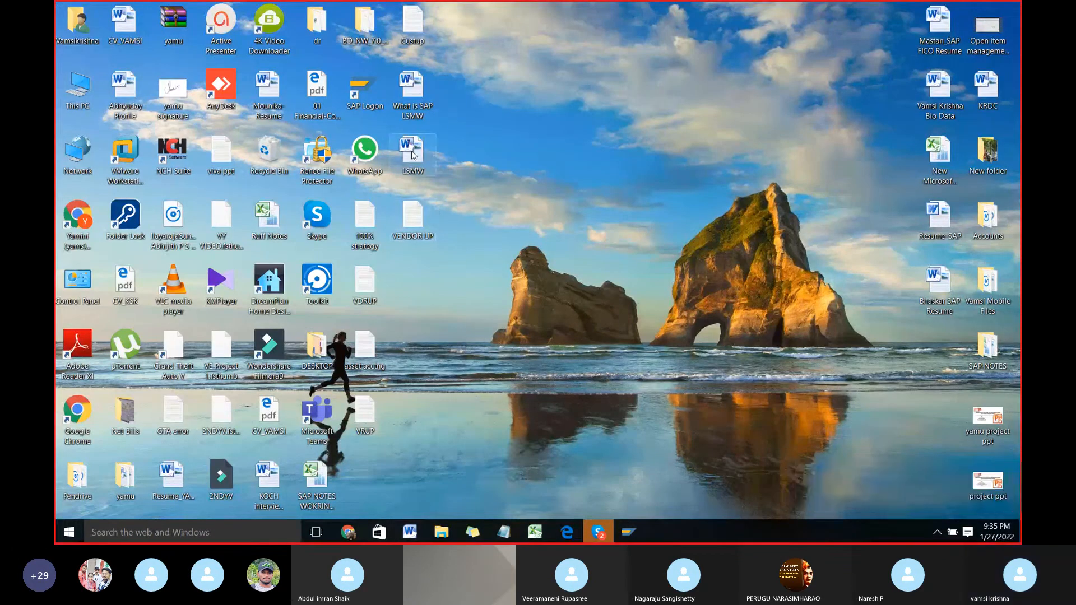
double_click(413, 101)
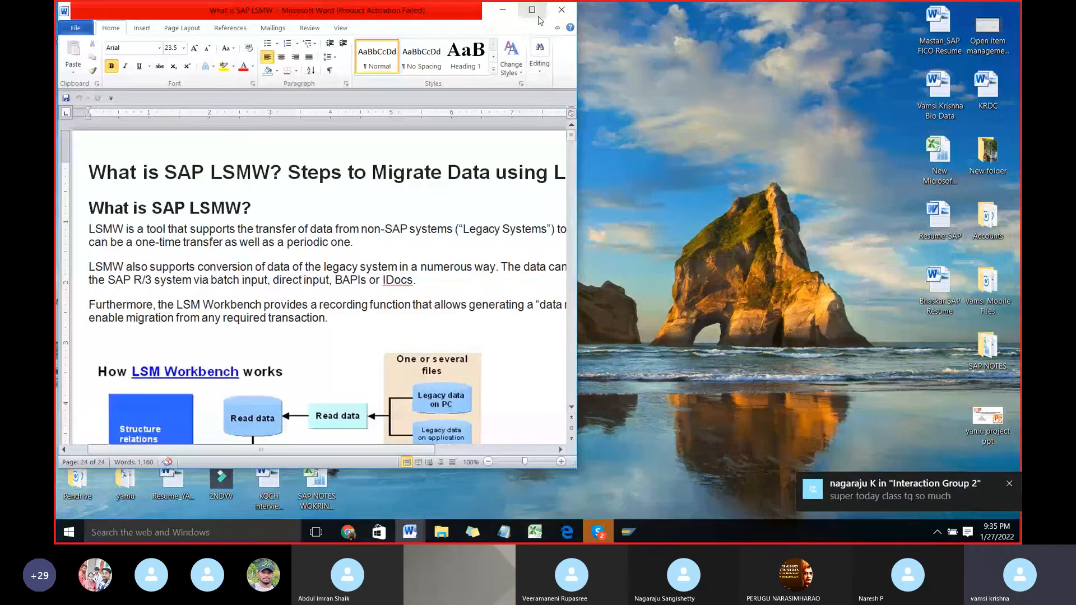
left_click(537, 16)
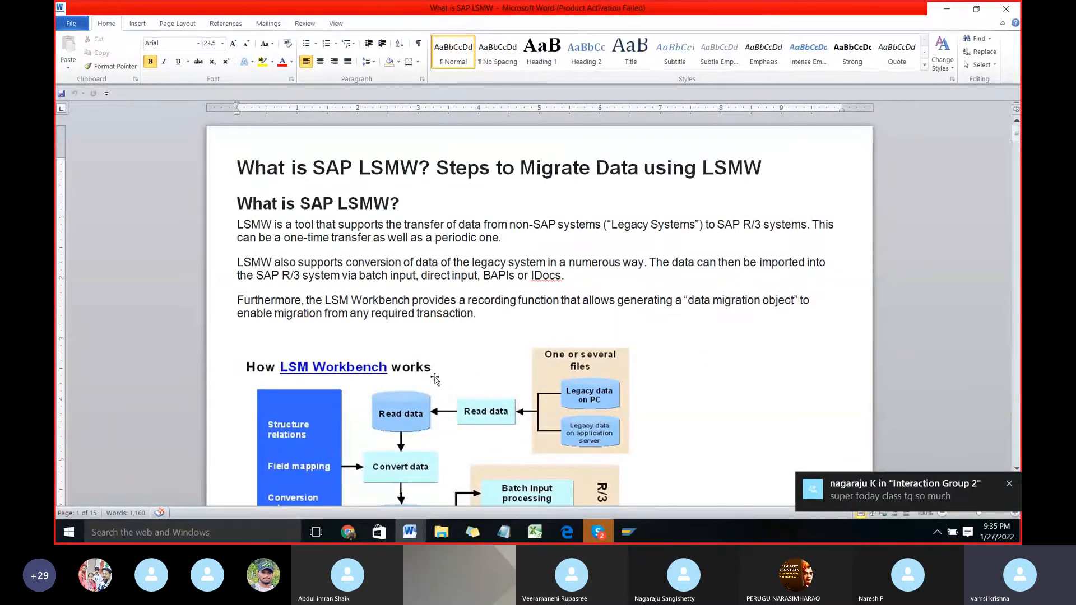
Step: Read through the LSMW guide from the workbench functions and process steps to Step 3, Maintain Source Fields
scroll(436, 379, "down", 4)
scroll(436, 379, "down", 10)
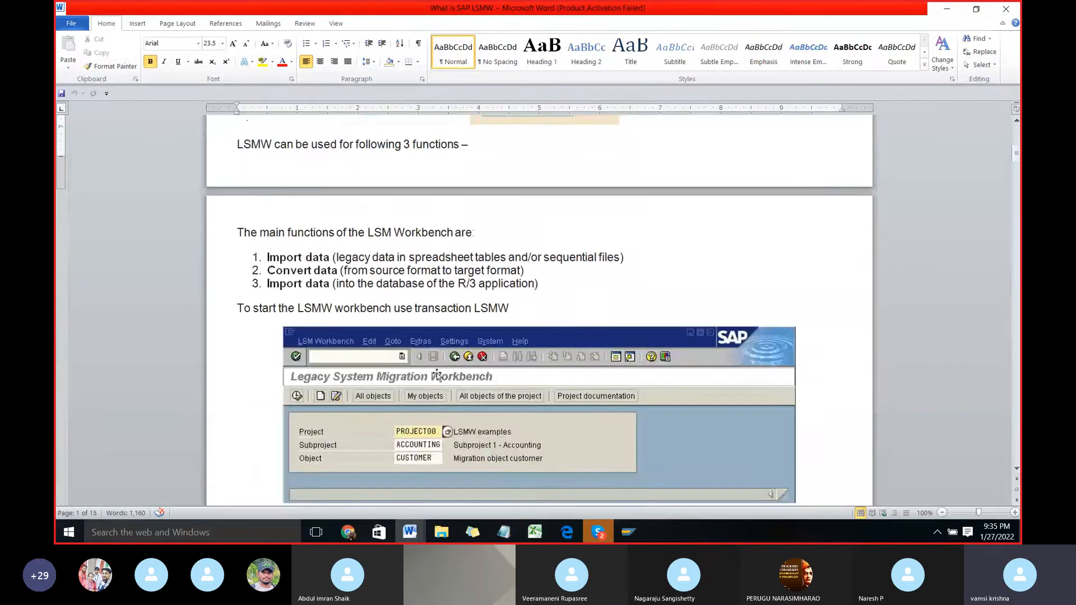
scroll(436, 372, "down", 13)
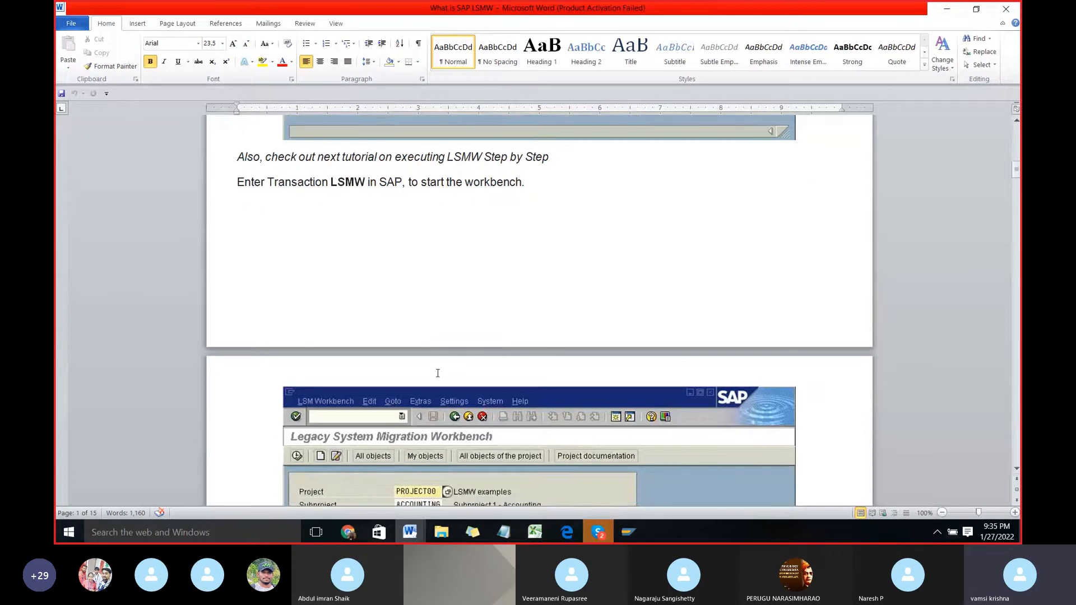
scroll(436, 373, "down", 4)
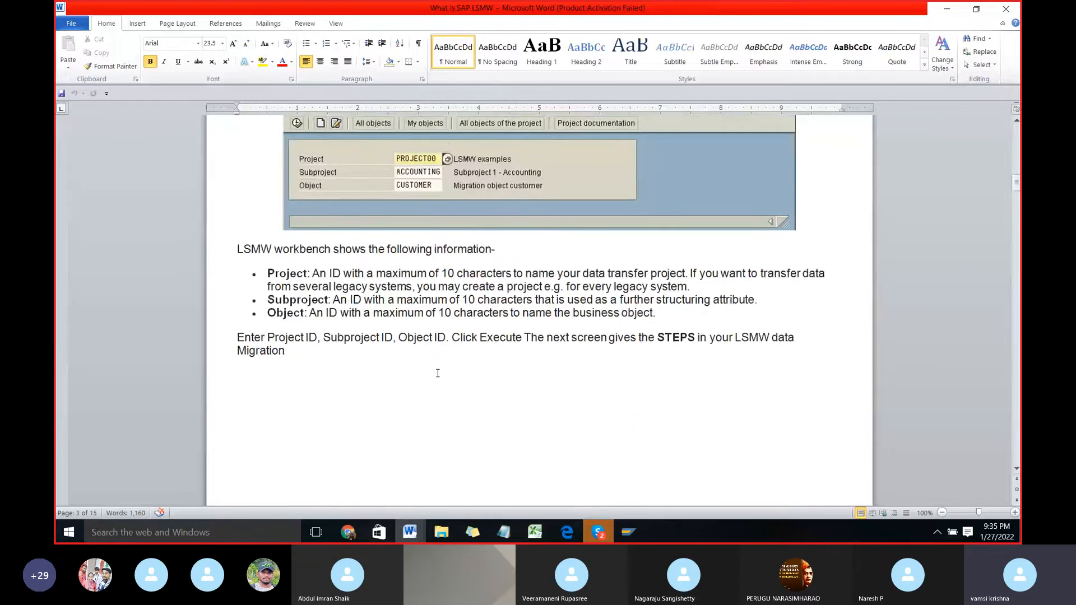
scroll(438, 373, "down", 12)
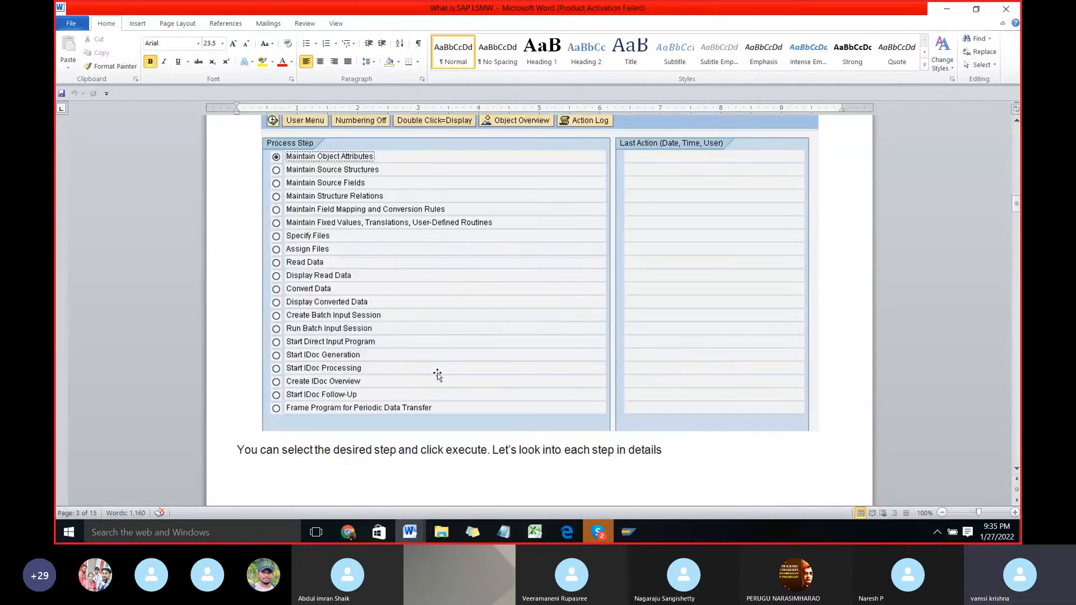
scroll(437, 374, "down", 14)
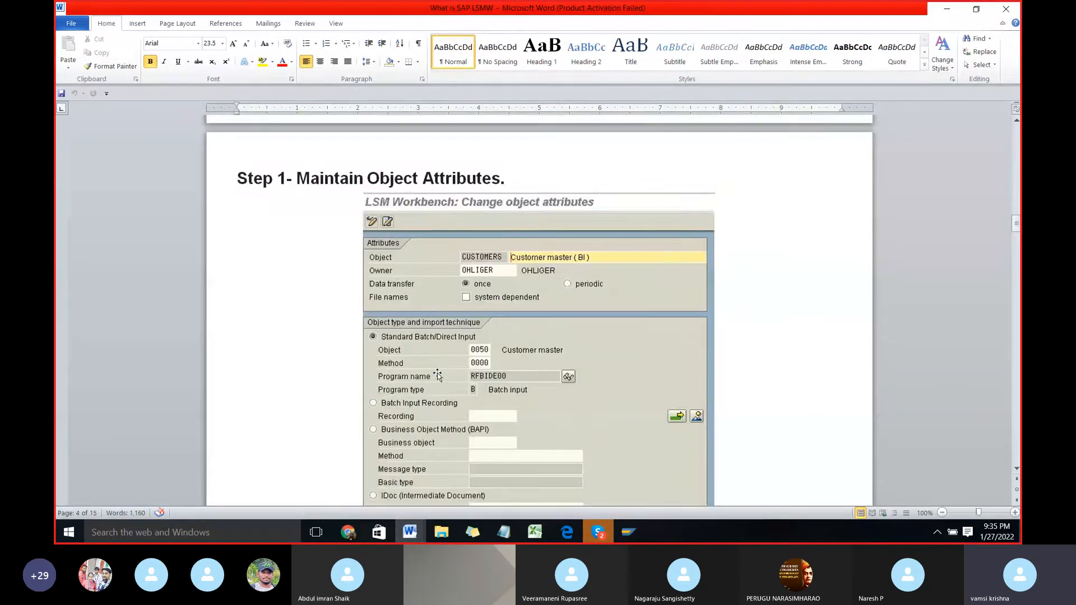
scroll(437, 375, "down", 3)
scroll(439, 373, "down", 5)
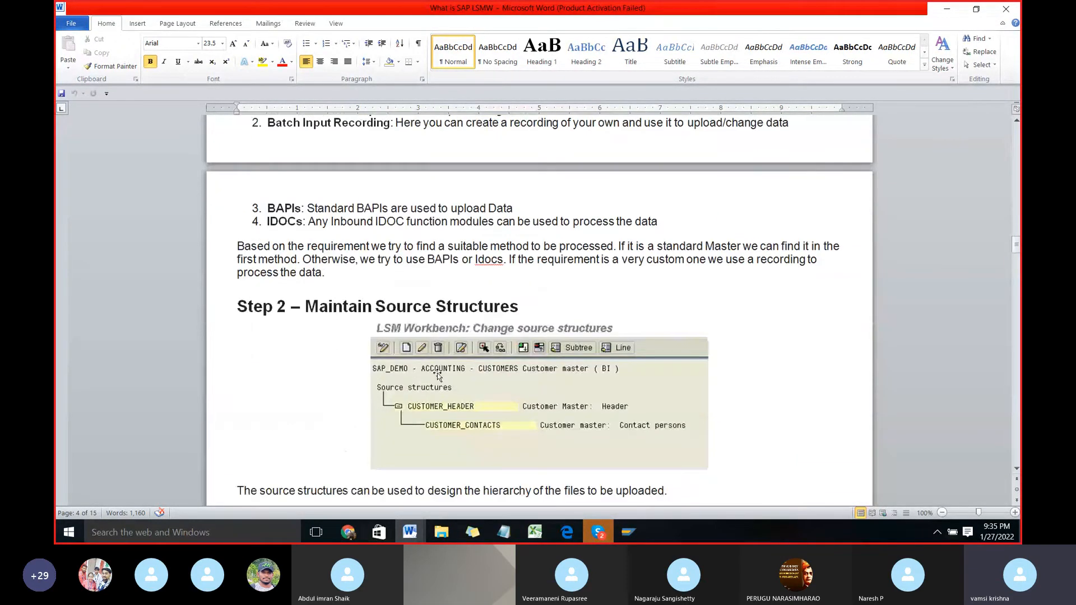
scroll(438, 373, "down", 8)
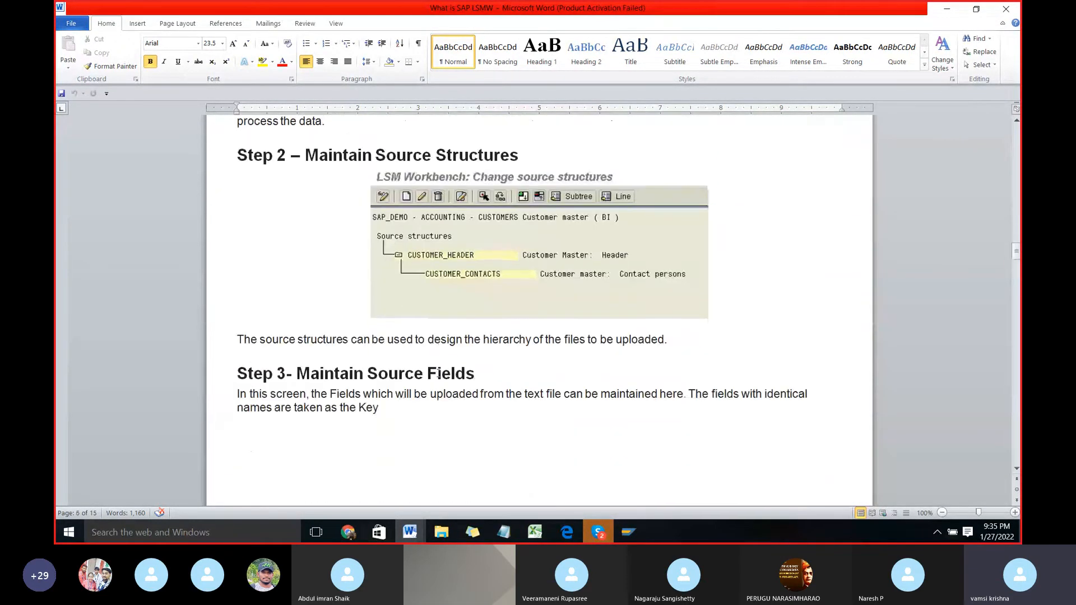